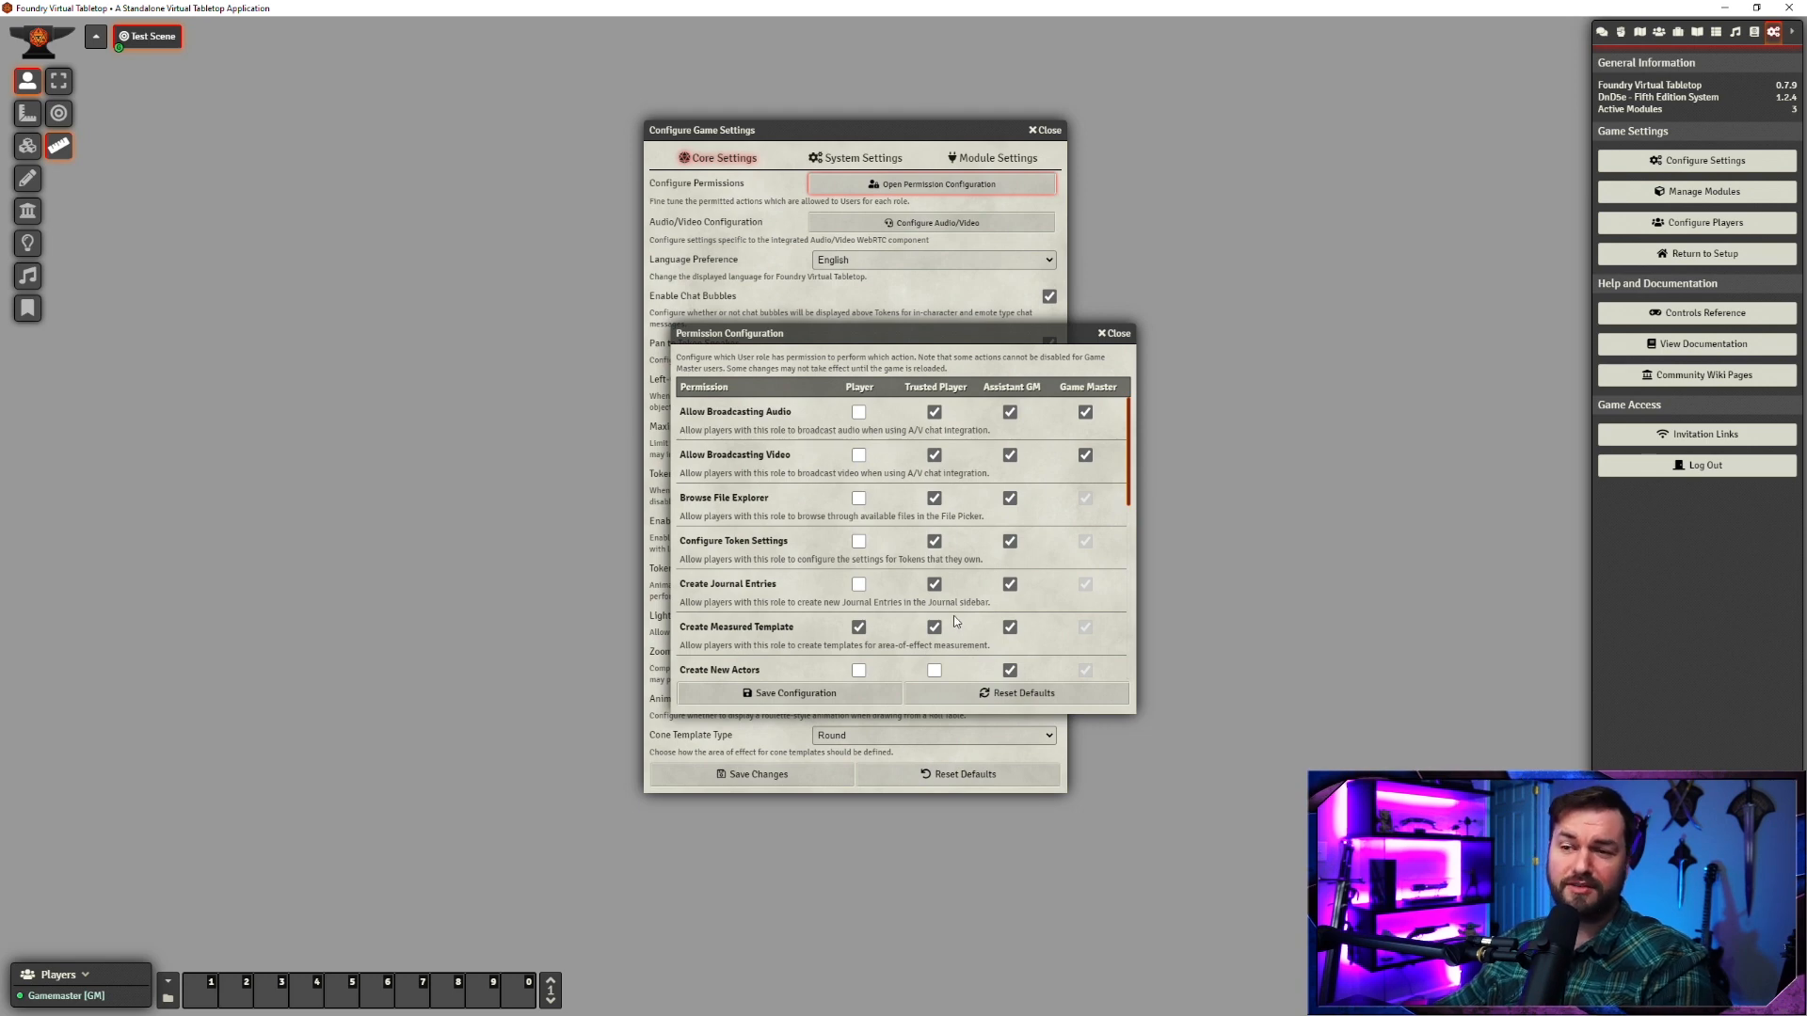
- Examine the permissions for each user role throughout the Permission Configuration list
scroll(814, 527, "down", 10)
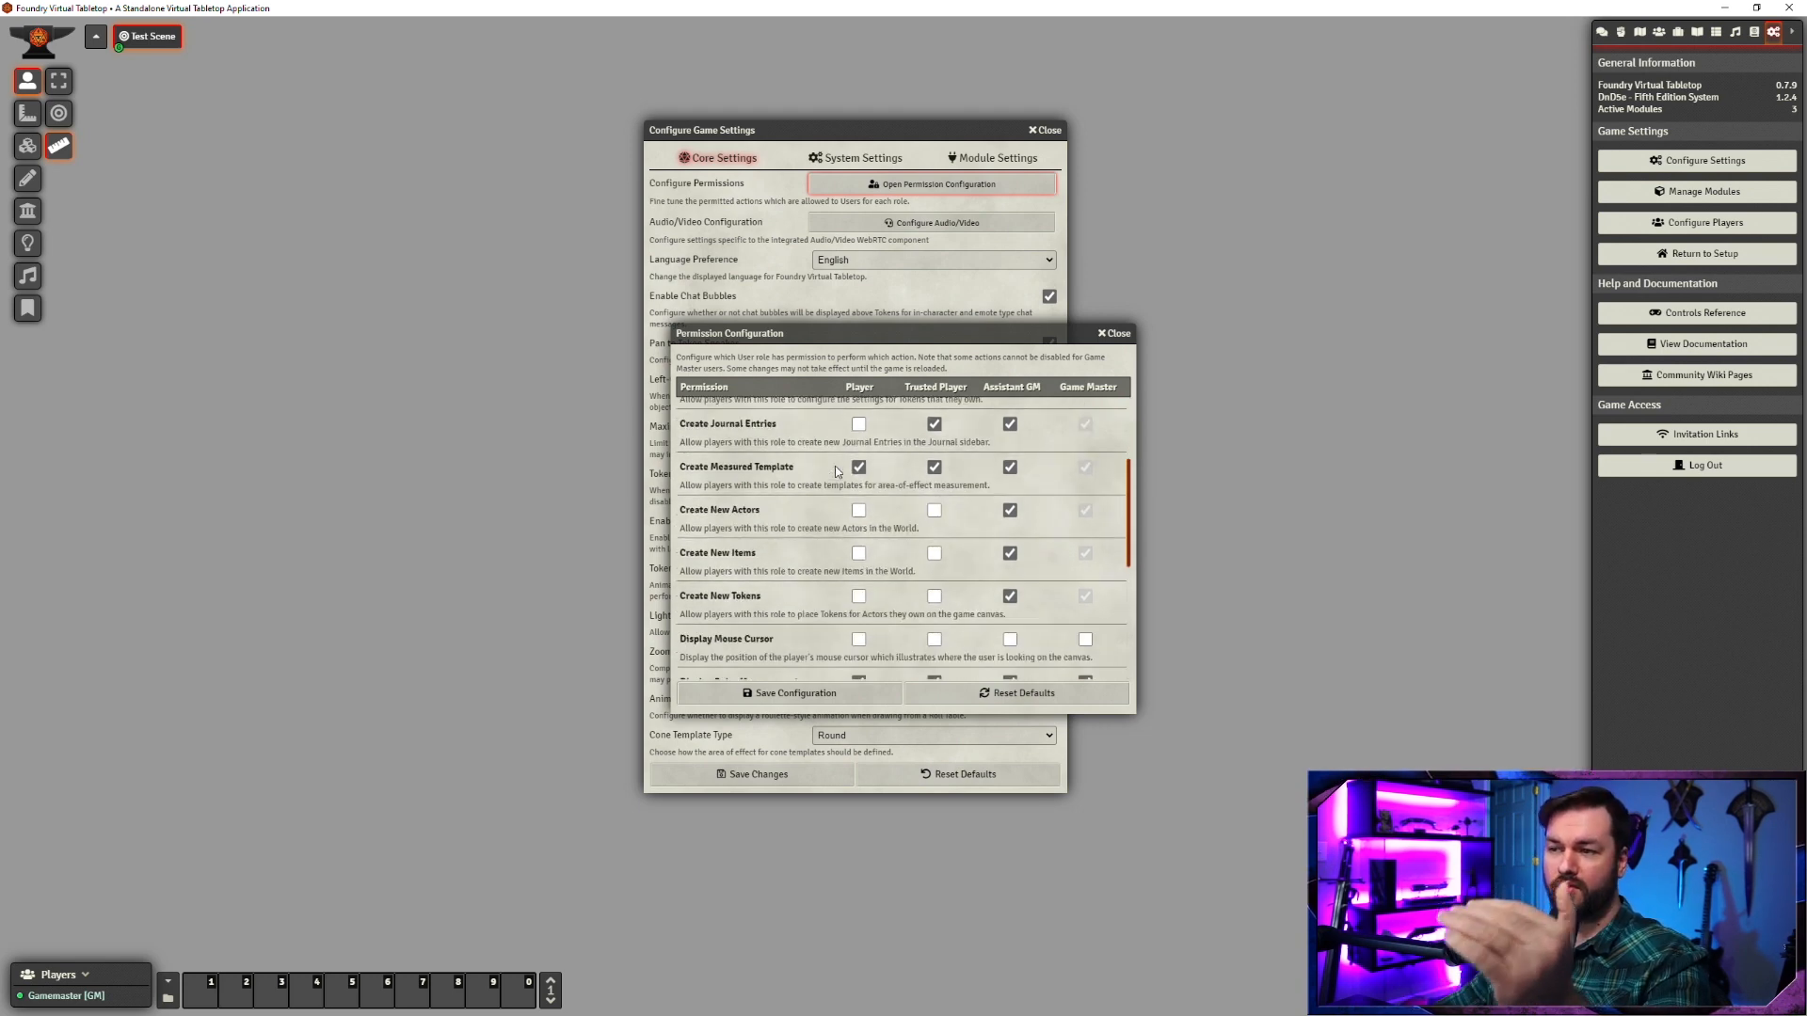
scroll(826, 555, "up", 10)
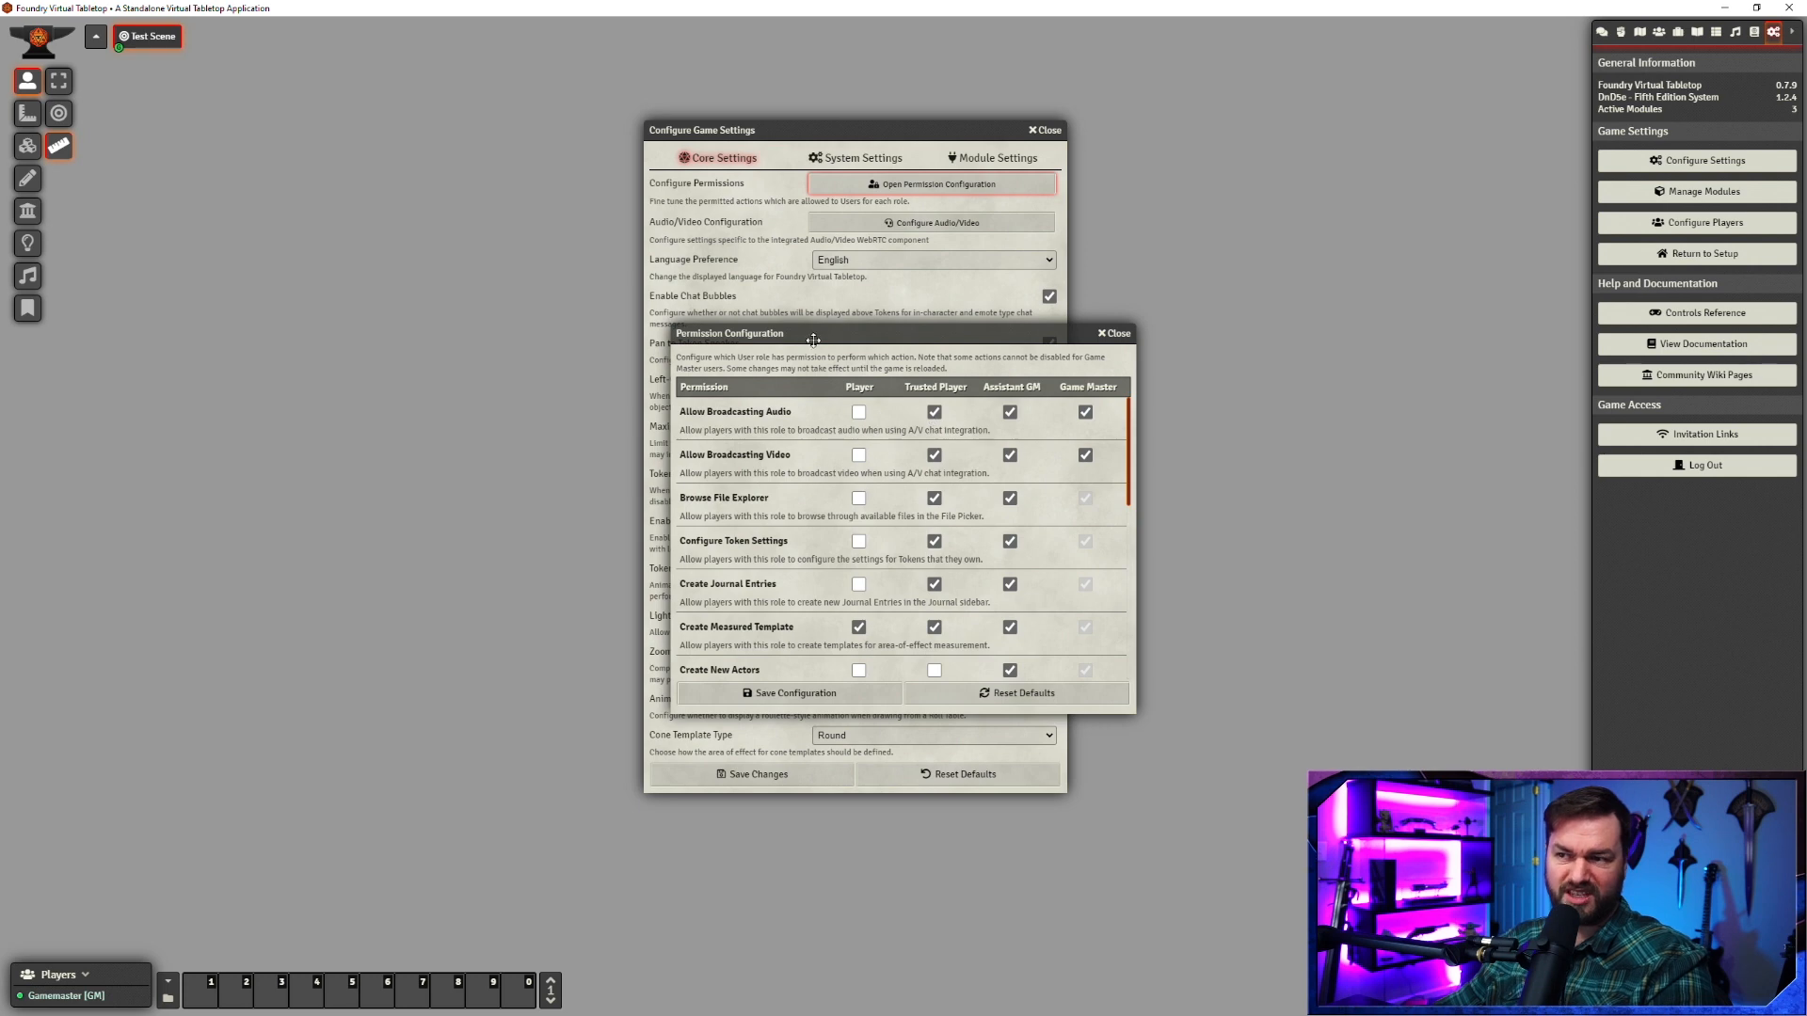
left_click_drag(902, 337, 881, 321)
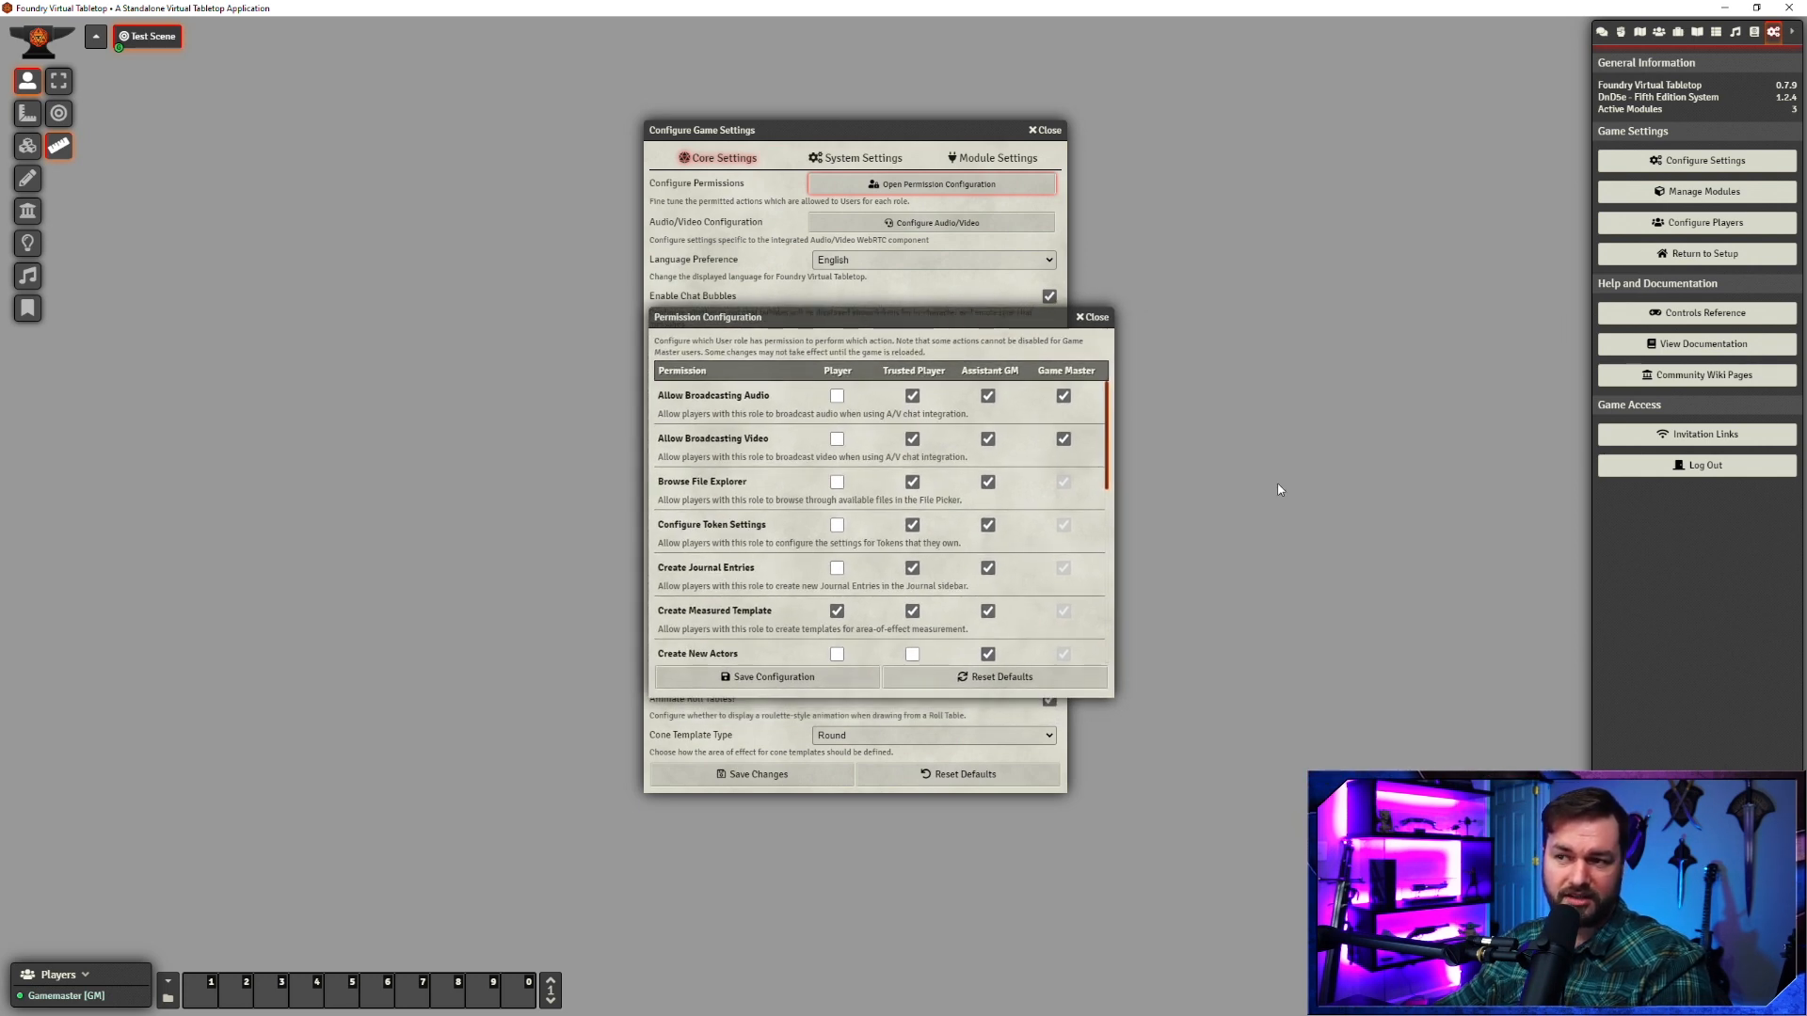
scroll(823, 487, "down", 2)
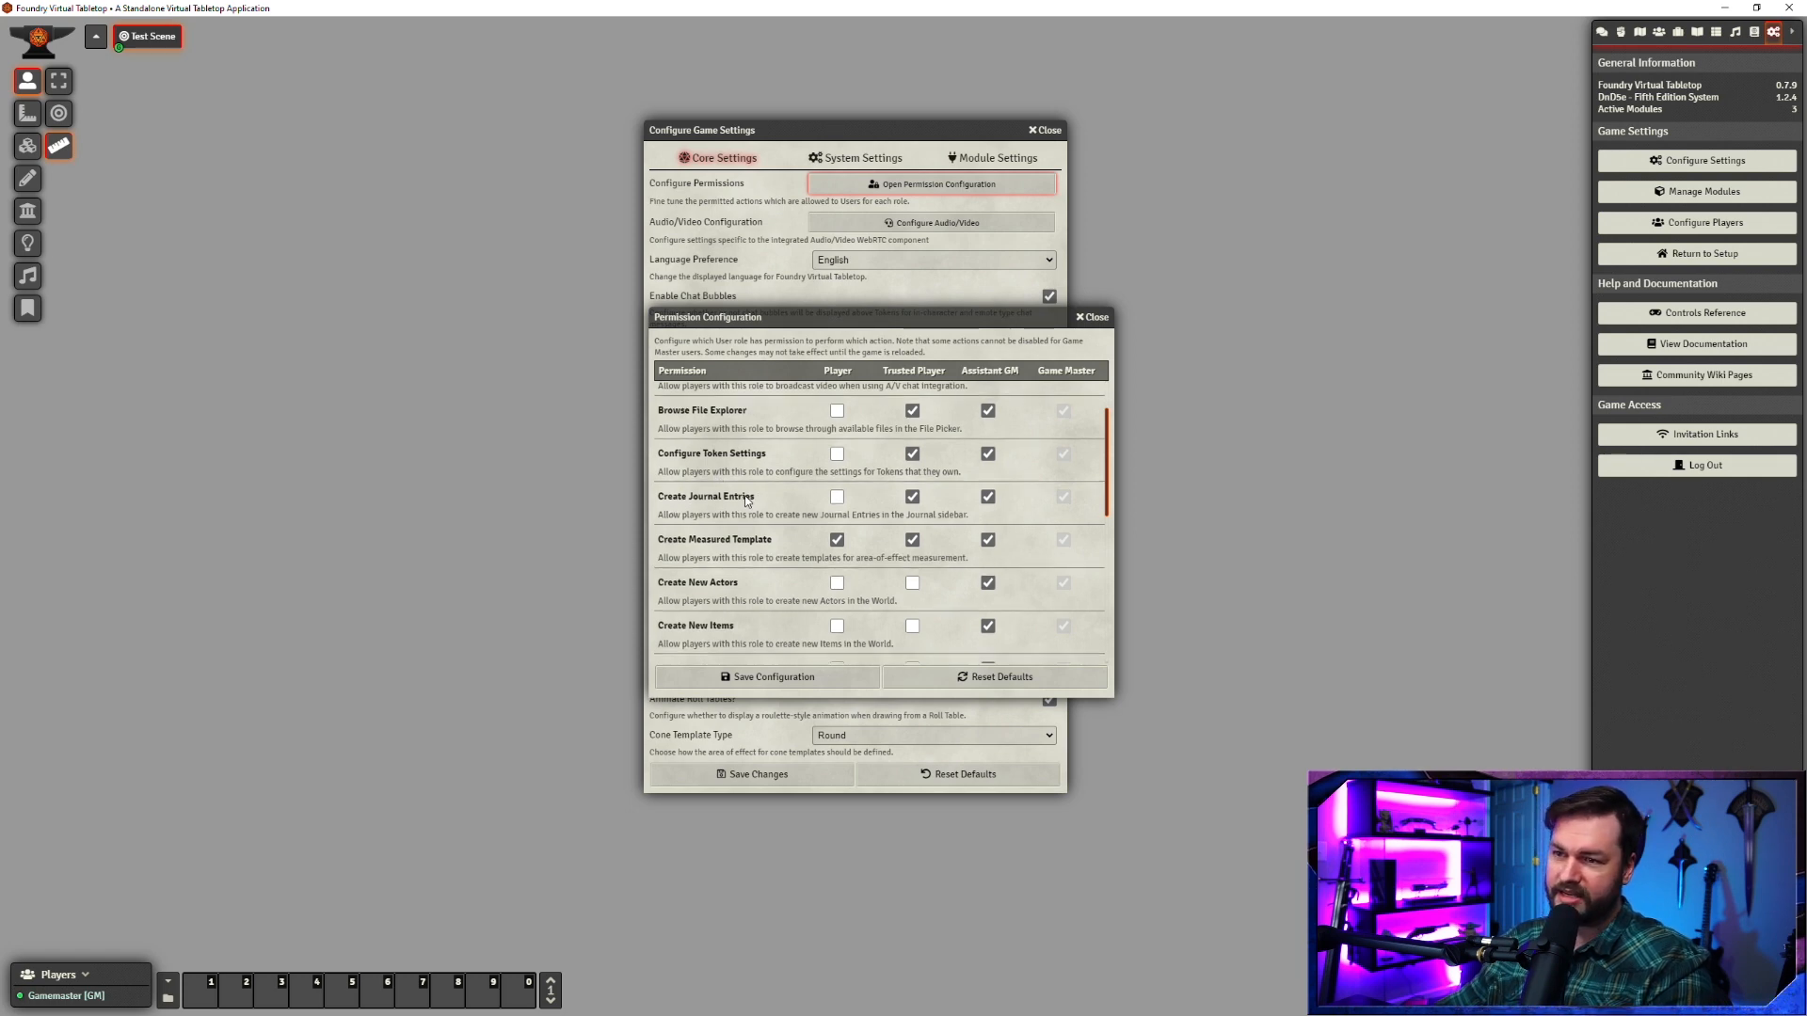
scroll(697, 420, "down", 3)
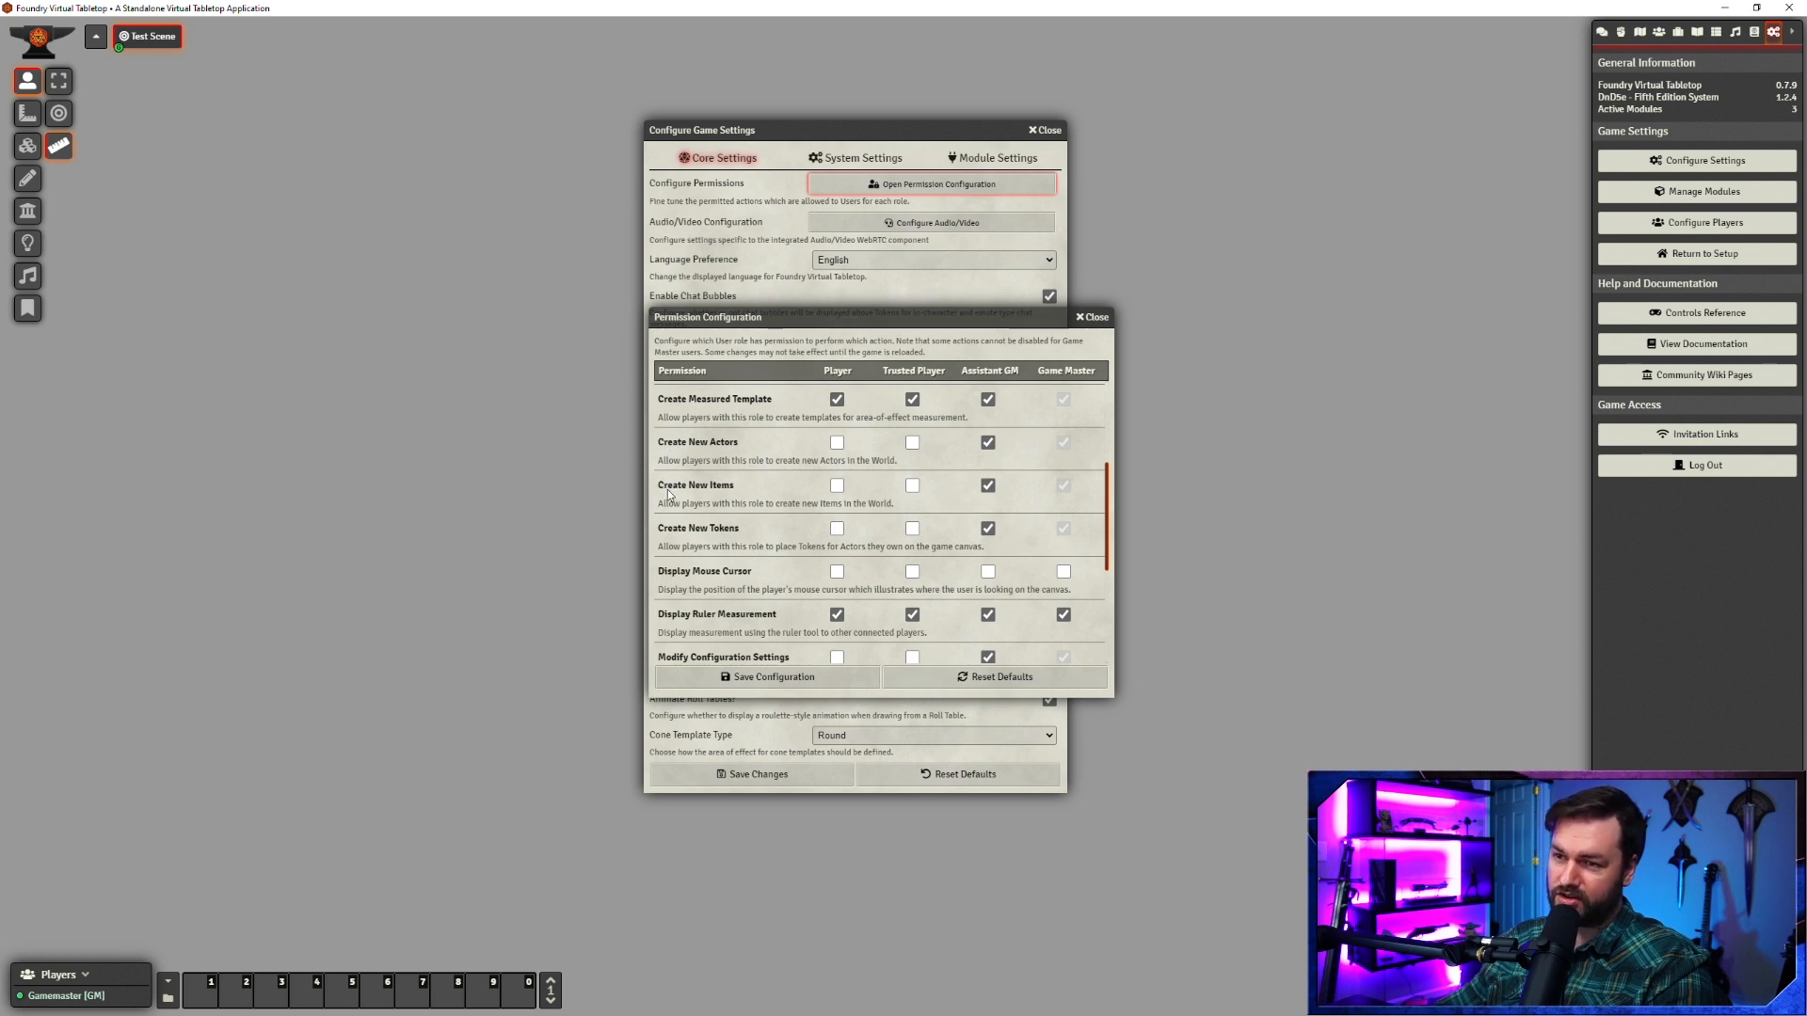
scroll(739, 546, "up", 4)
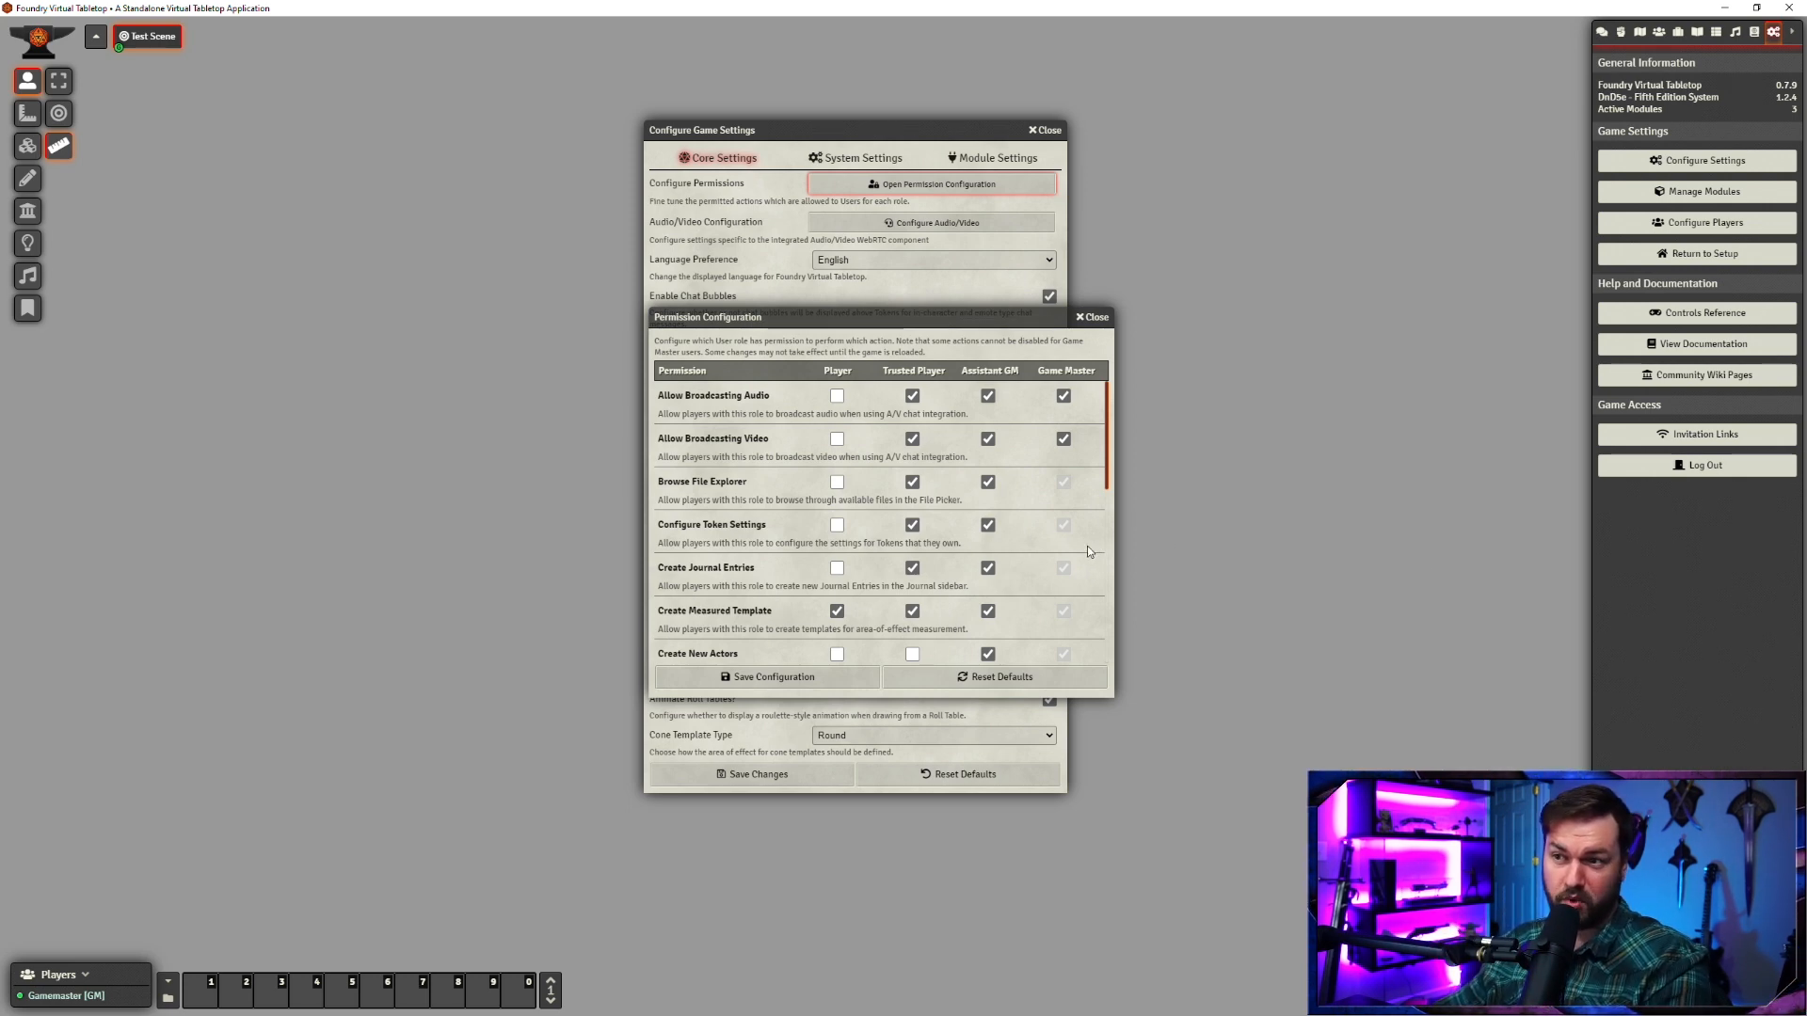
scroll(740, 433, "down", 3)
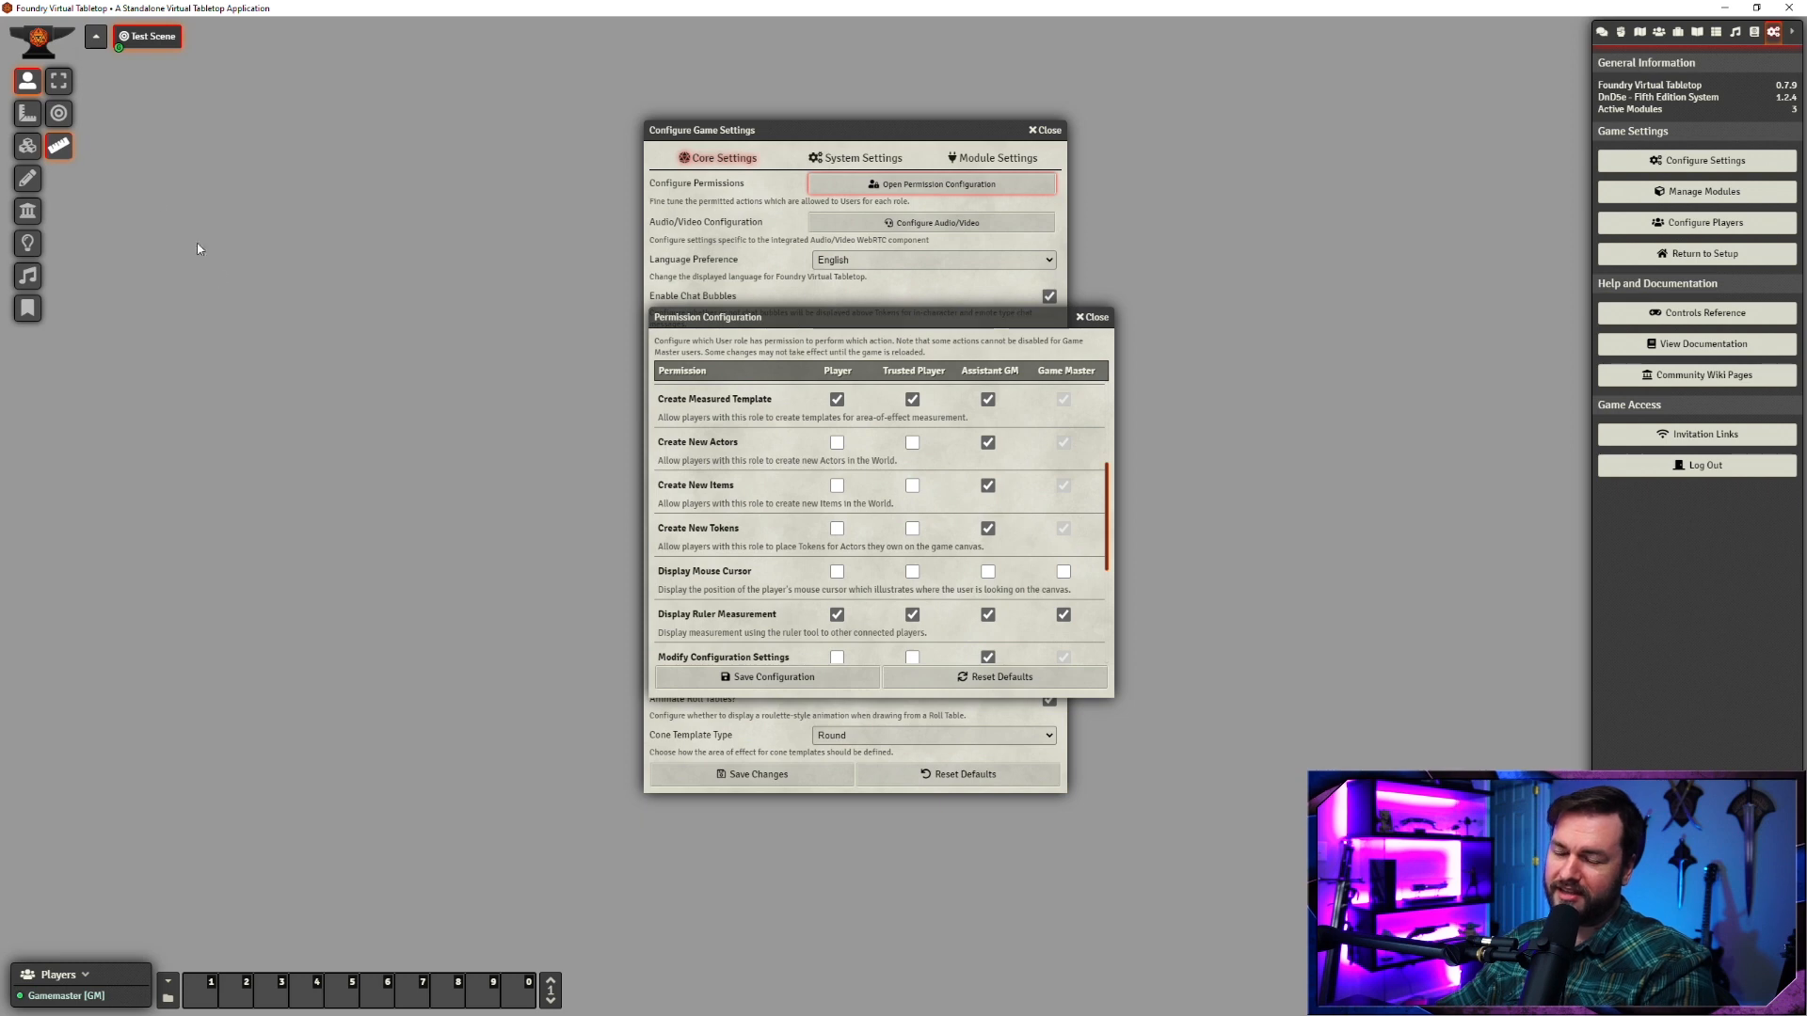
- Inspect the measurement controls and the Measure Distance tool, and return to the token selection tool
left_click(27, 113)
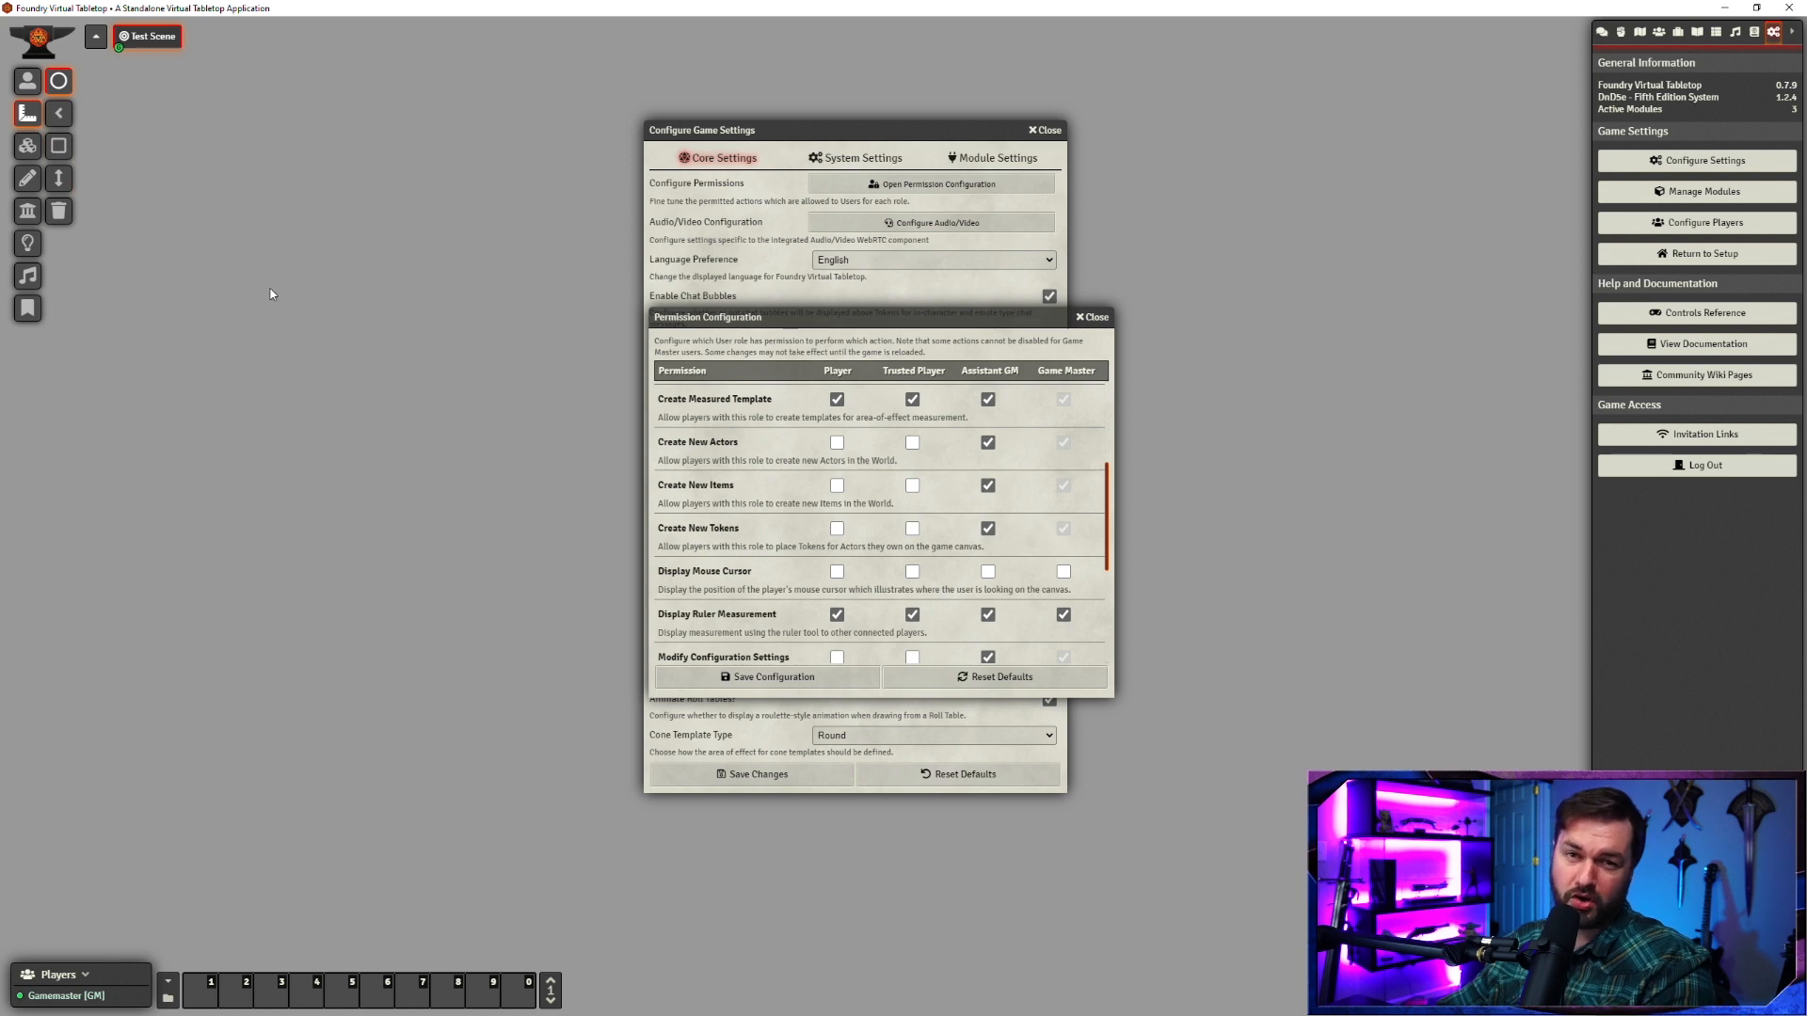
left_click(27, 81)
left_click(61, 148)
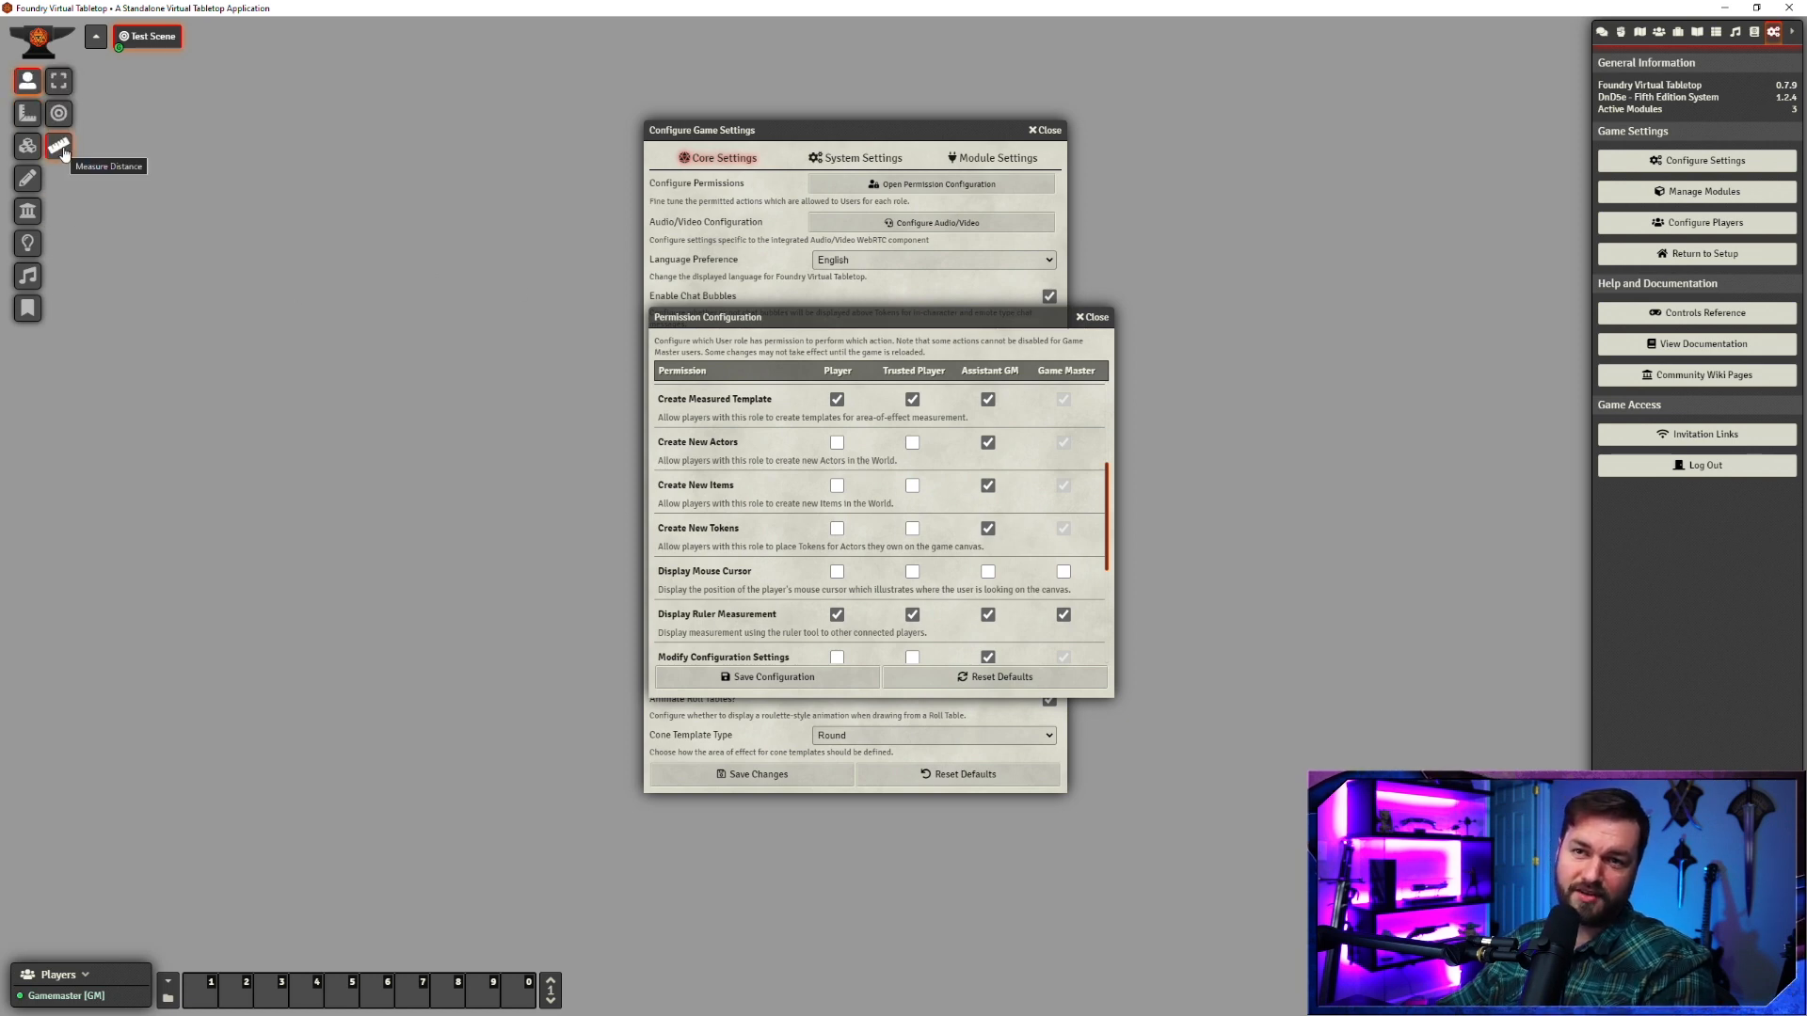
left_click(58, 81)
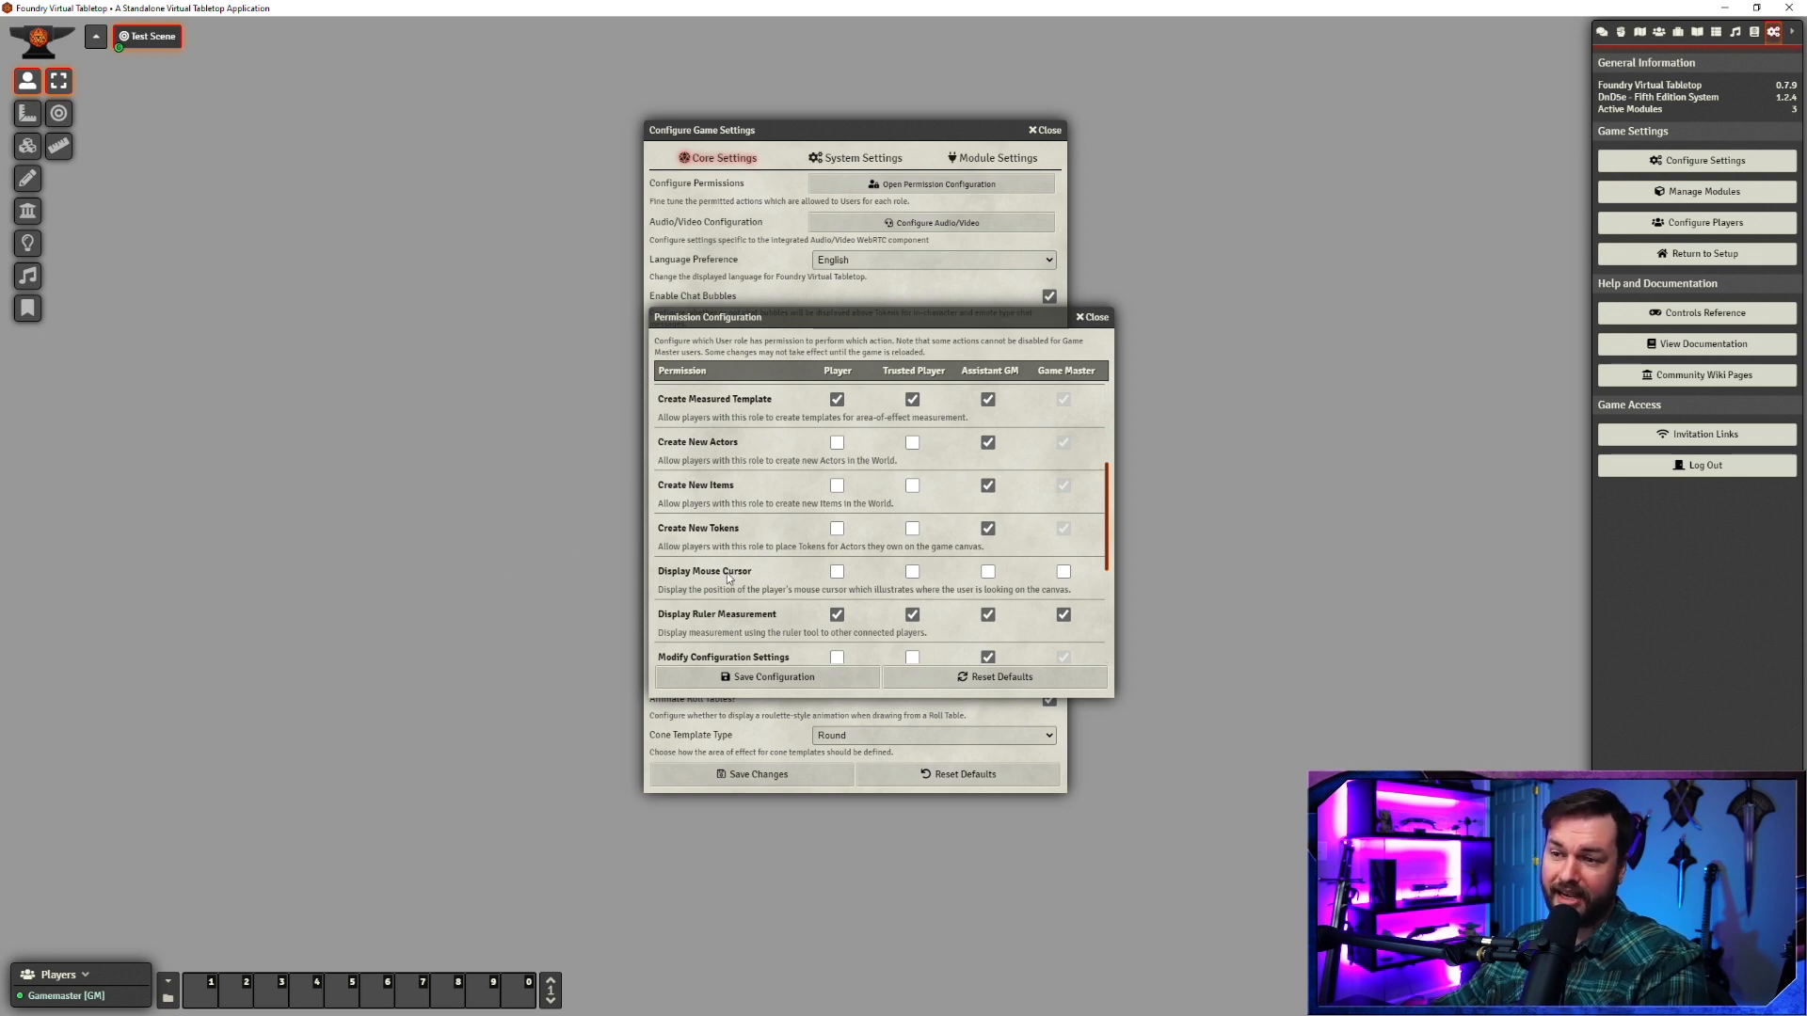
- Enable the Display Mouse Cursor permission for Player, Trusted Player, Assistant GM and Game Master, and return to the scene
scroll(804, 522, "down", 1)
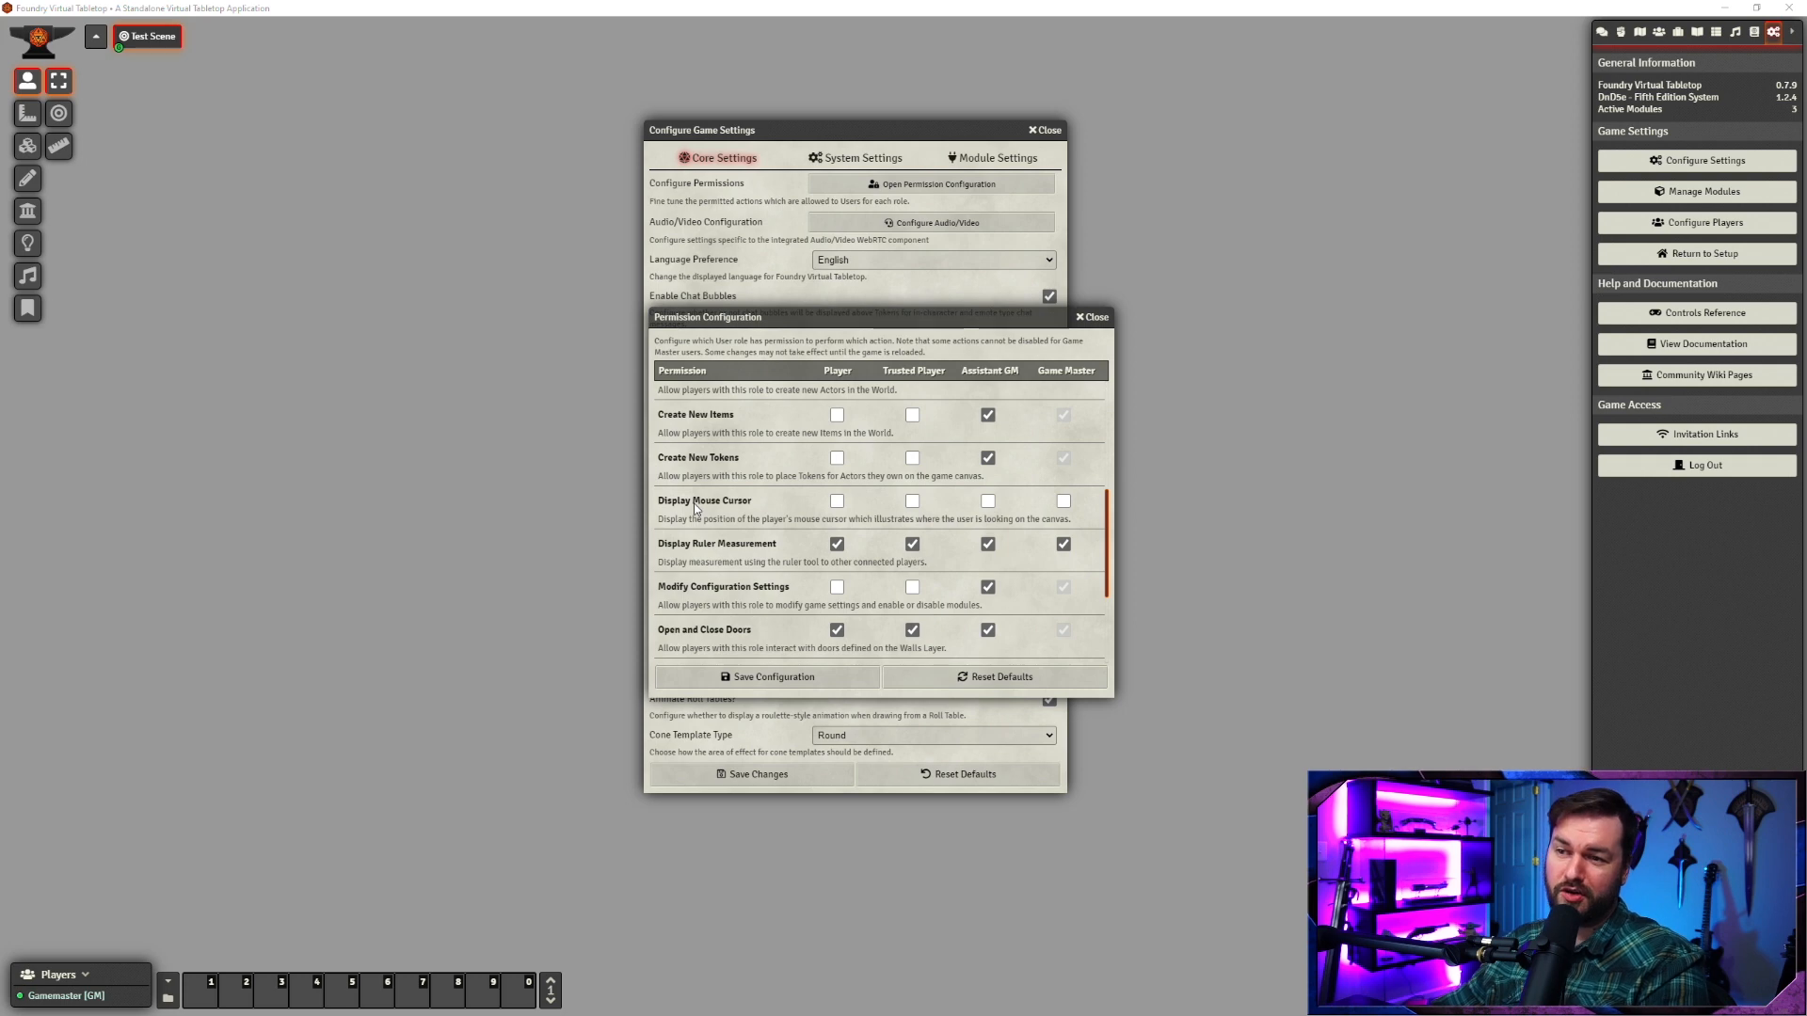
left_click(836, 500)
left_click(912, 500)
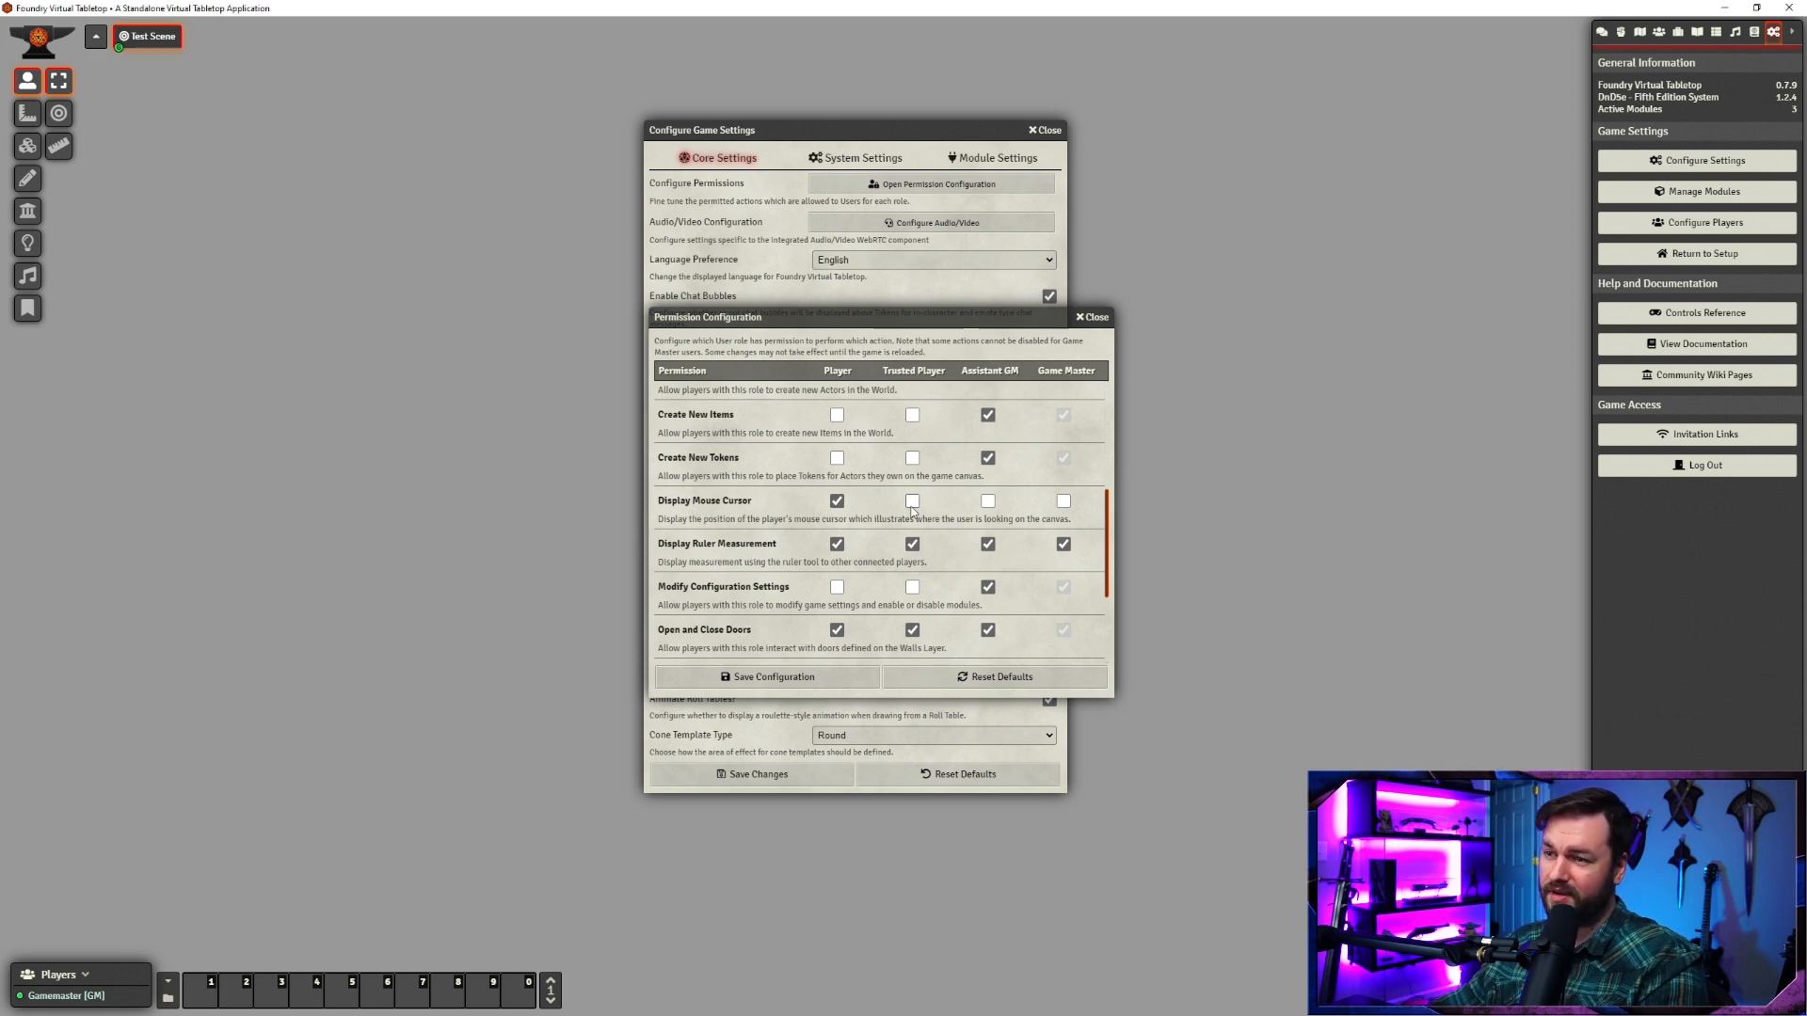
left_click(988, 501)
key("Escape")
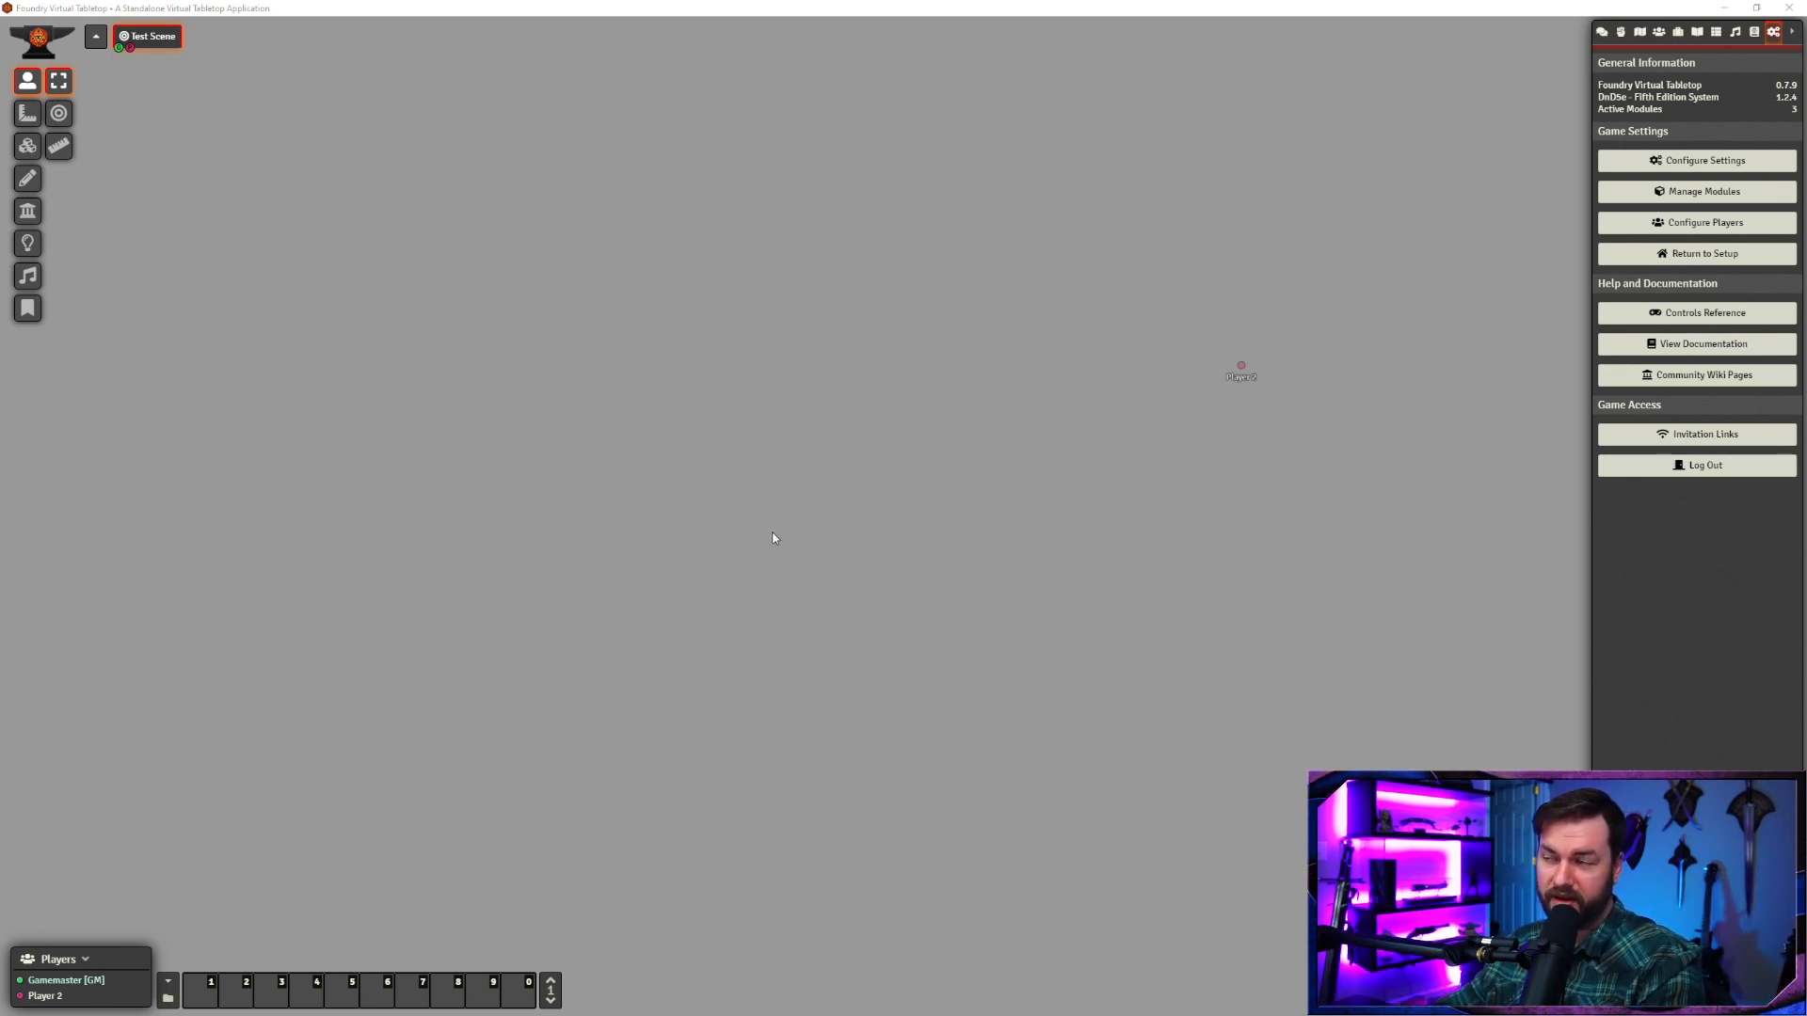
- Reopen the permission configuration, disable Display Mouse Cursor for all roles, and review the remaining permissions
left_click(1659, 161)
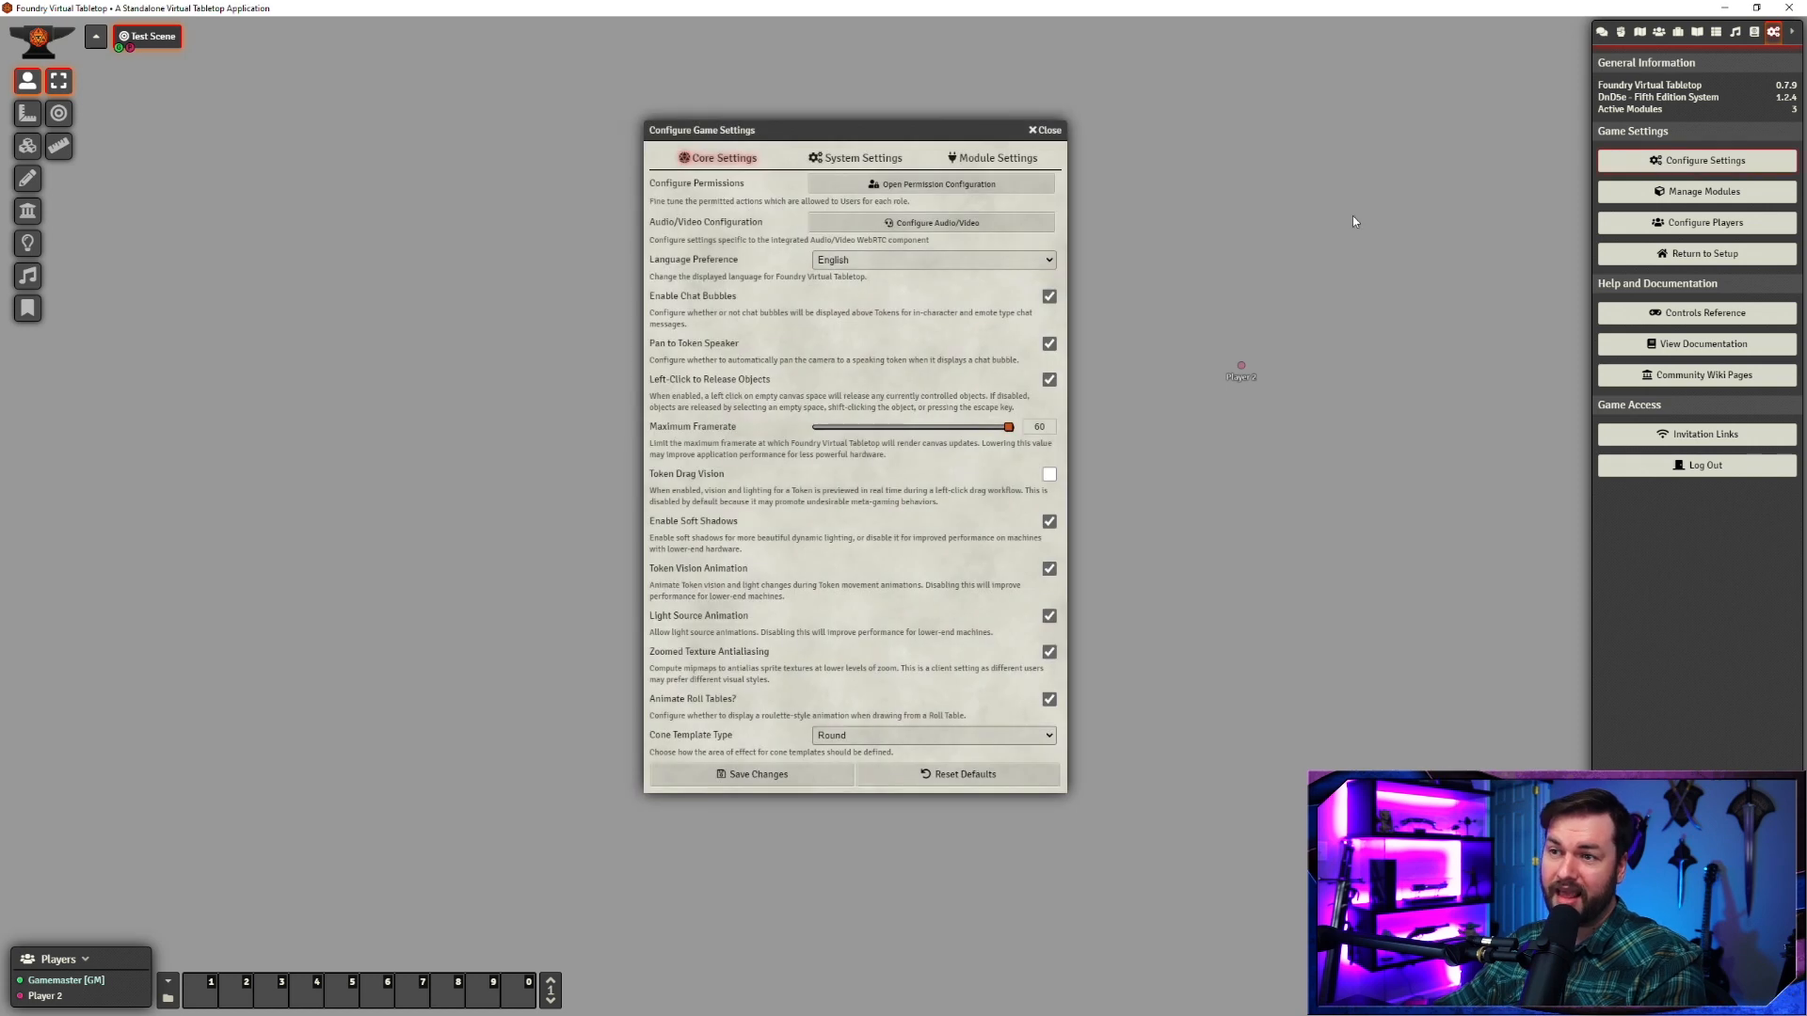
left_click(872, 187)
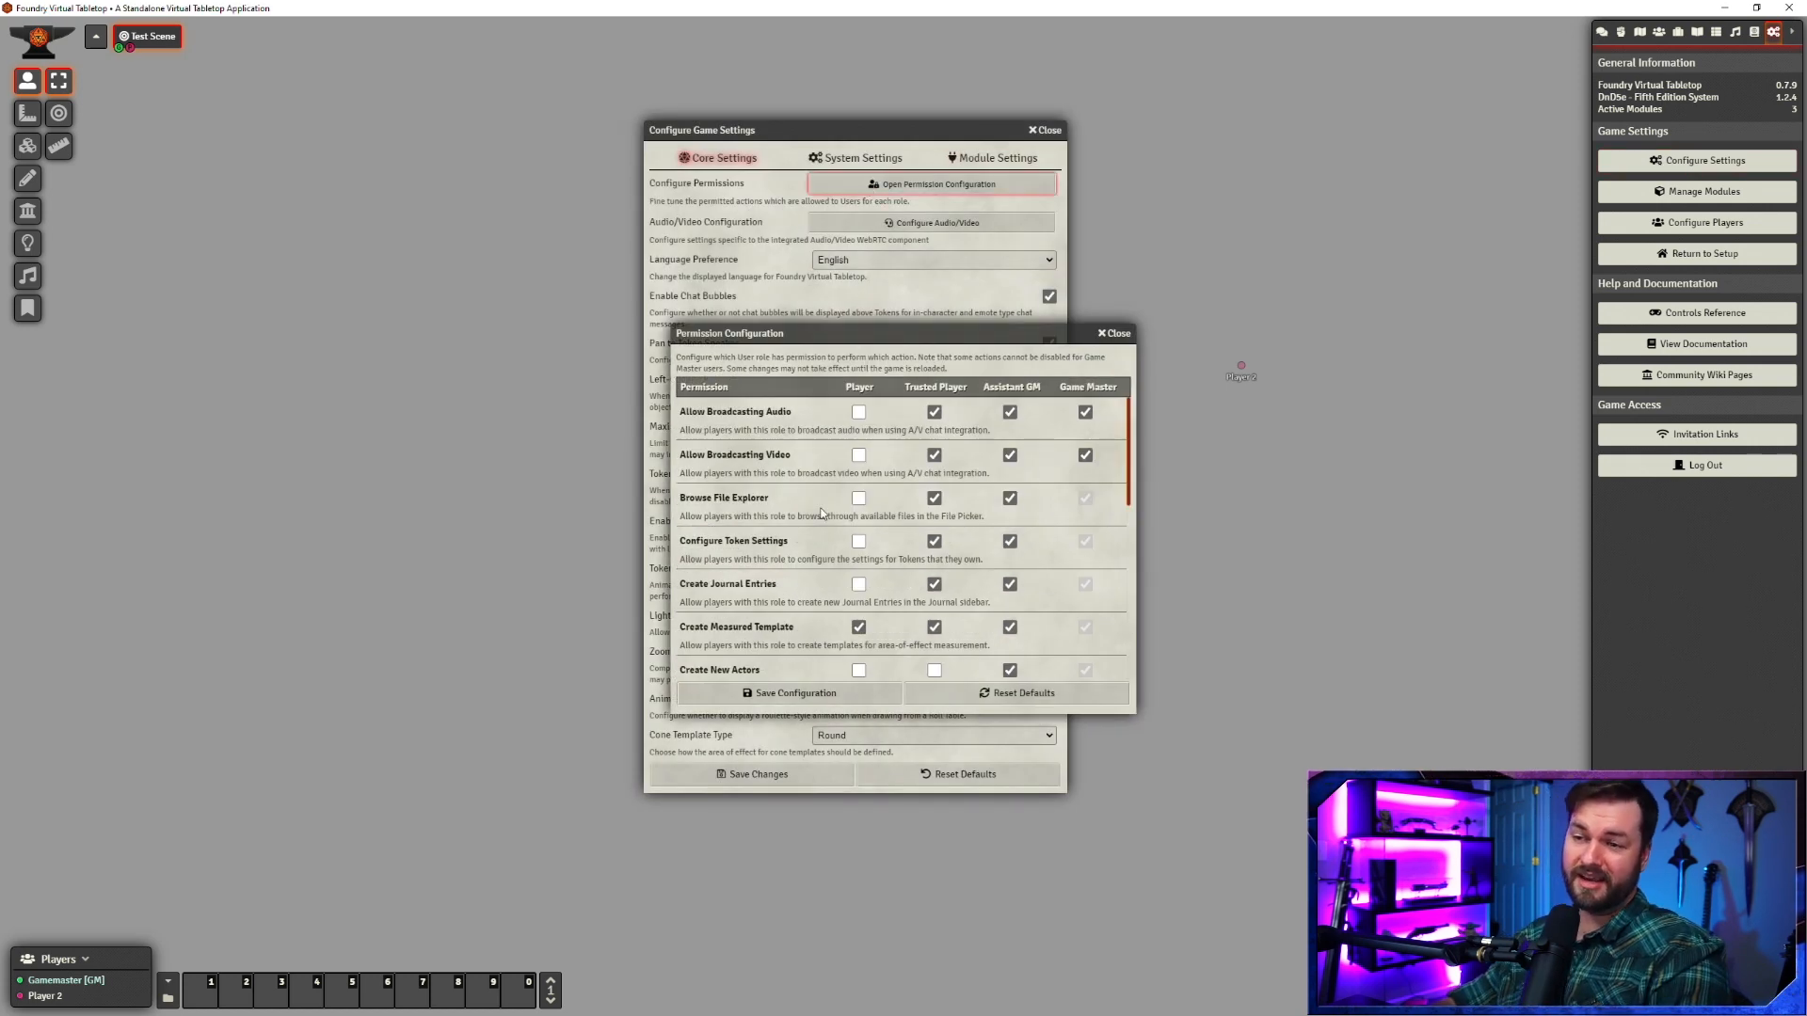
scroll(849, 506, "down", 5)
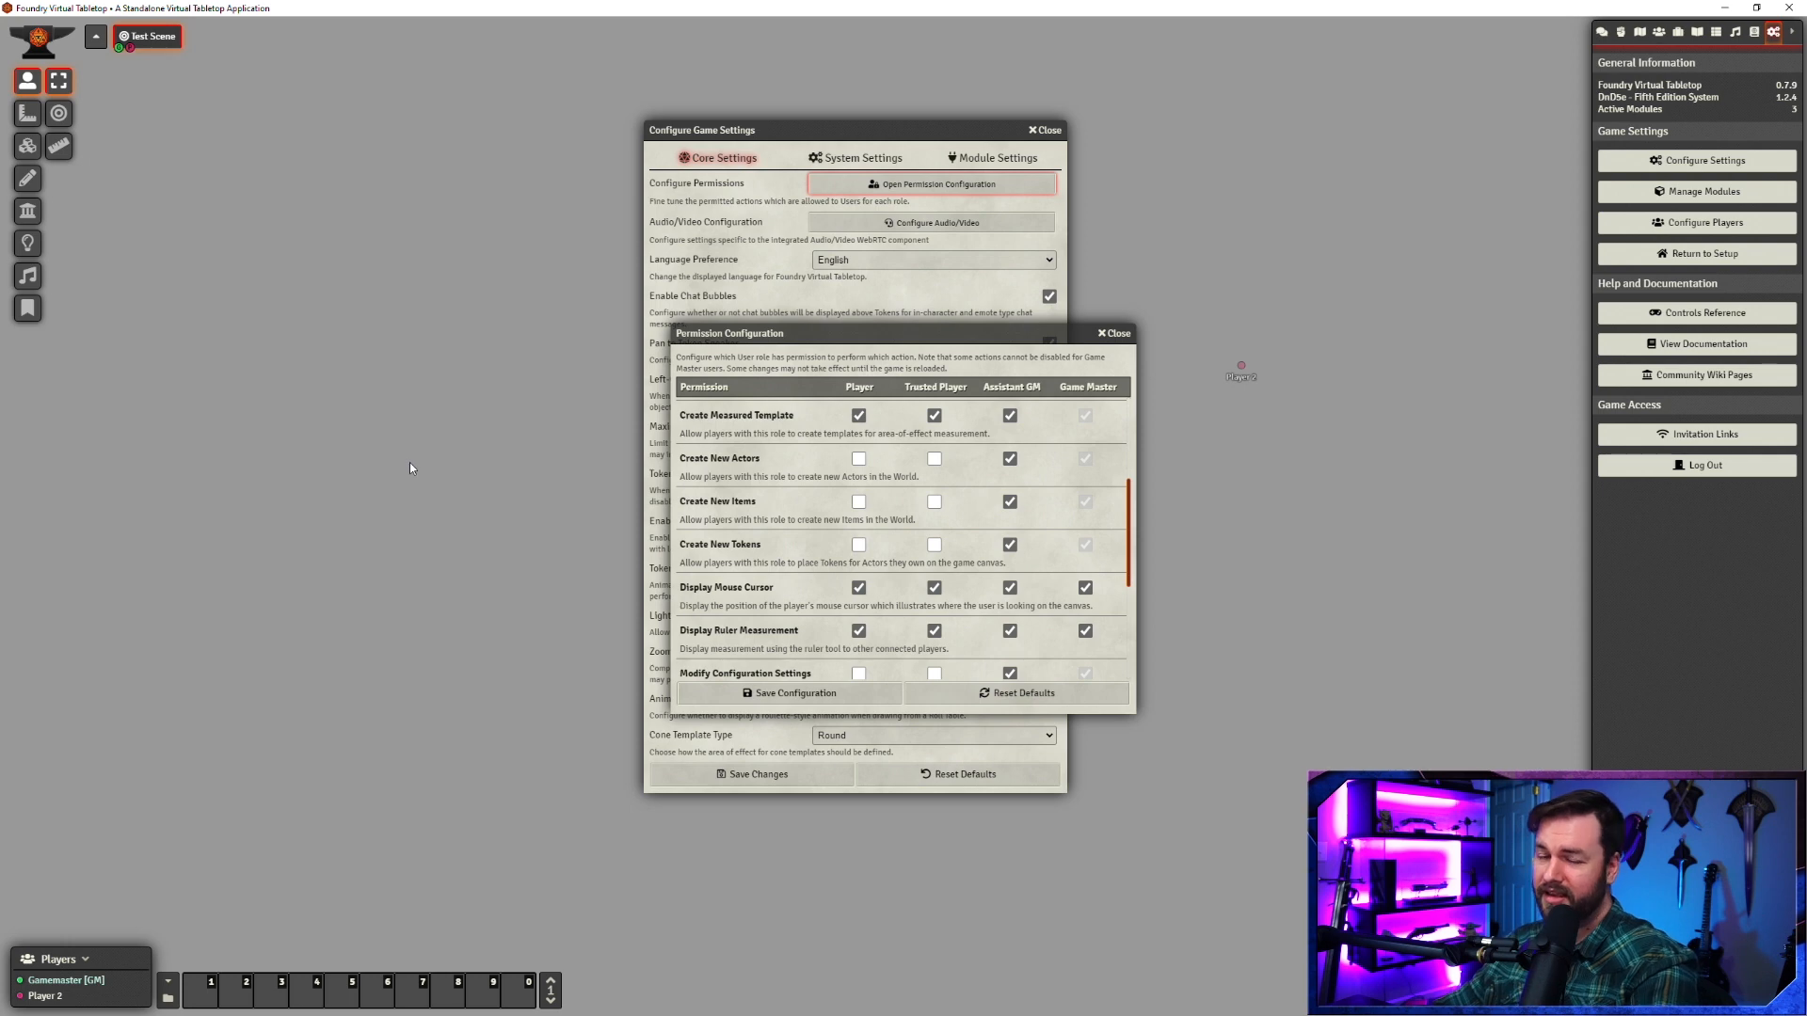
scroll(745, 561, "up", 2)
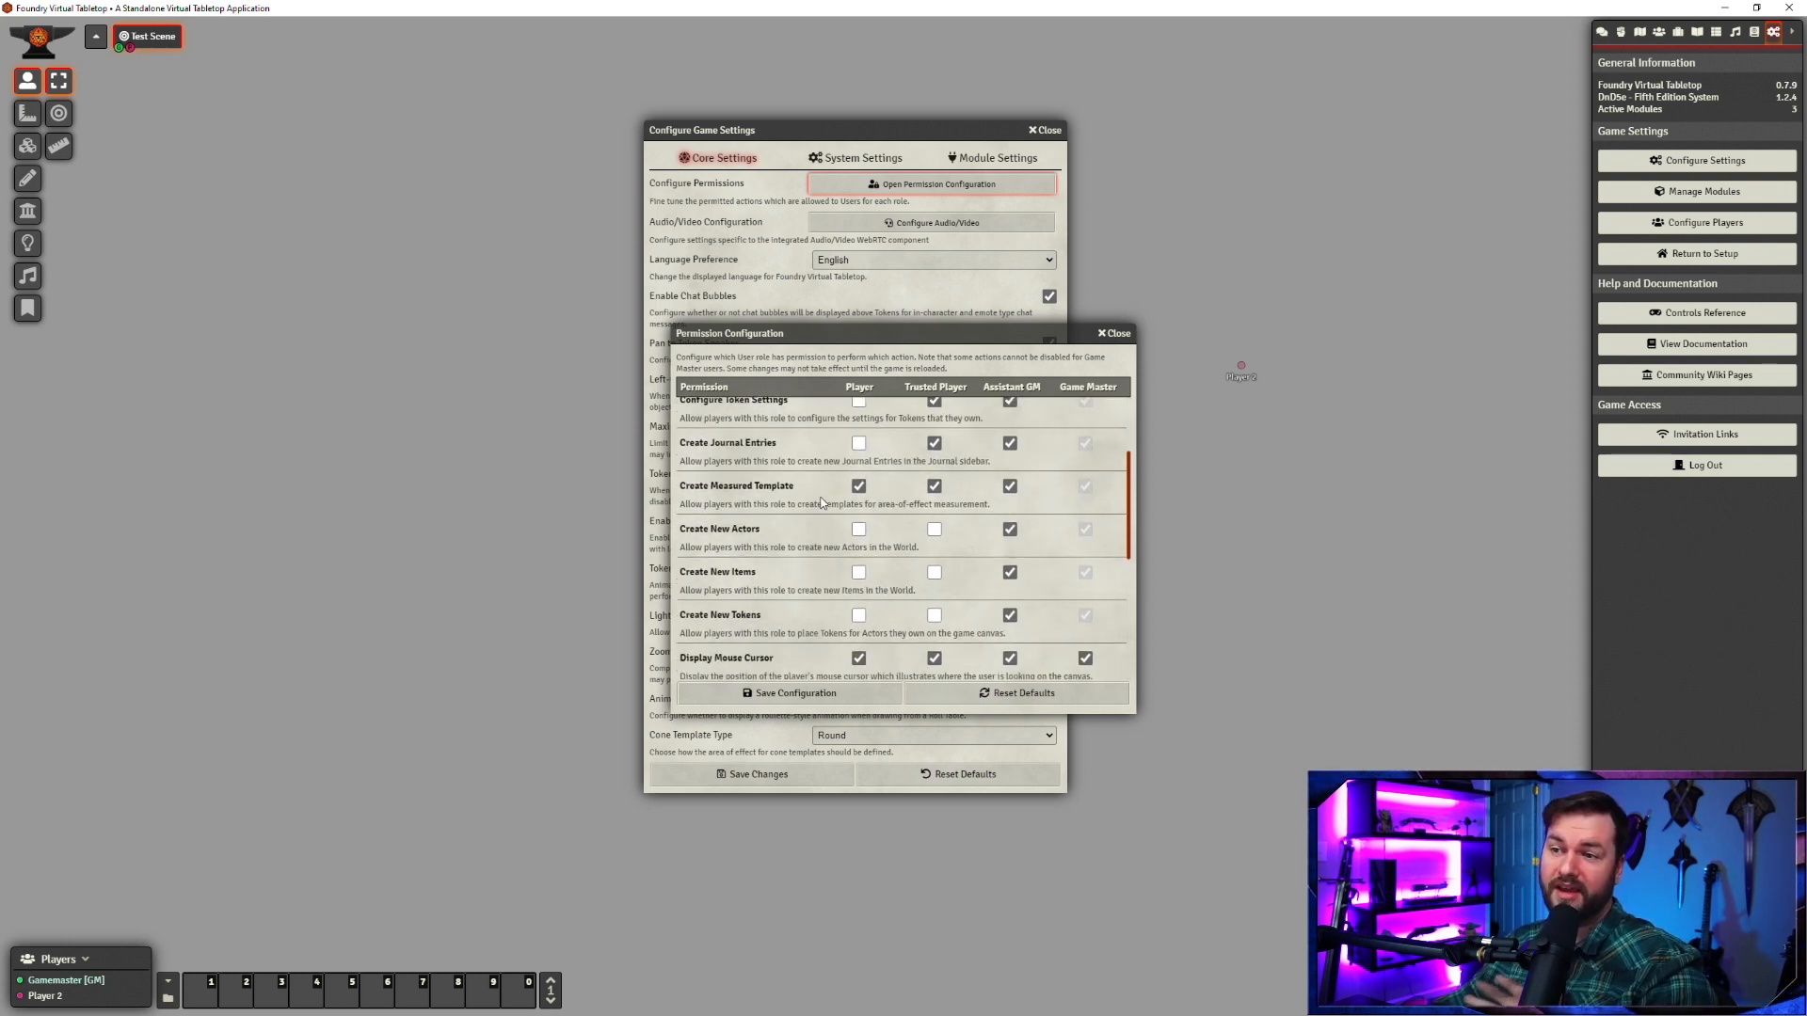
scroll(788, 525, "down", 6)
left_click(859, 449)
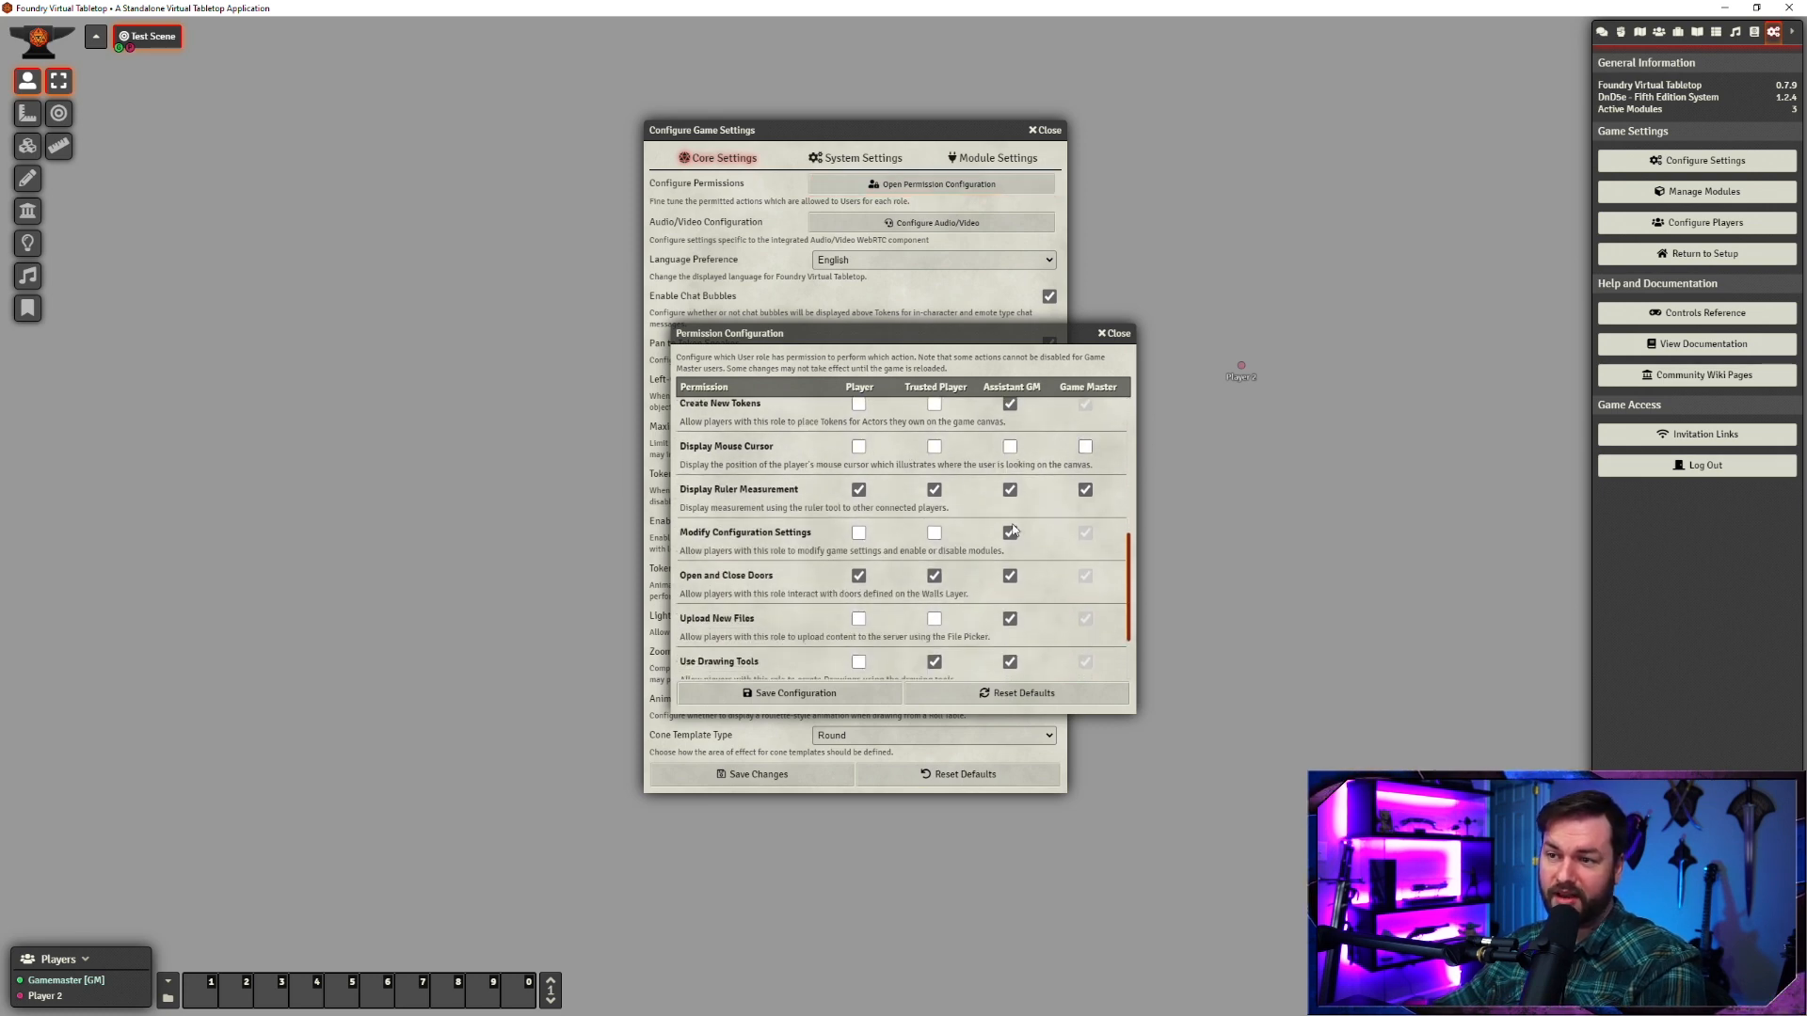
scroll(738, 430, "down", 2)
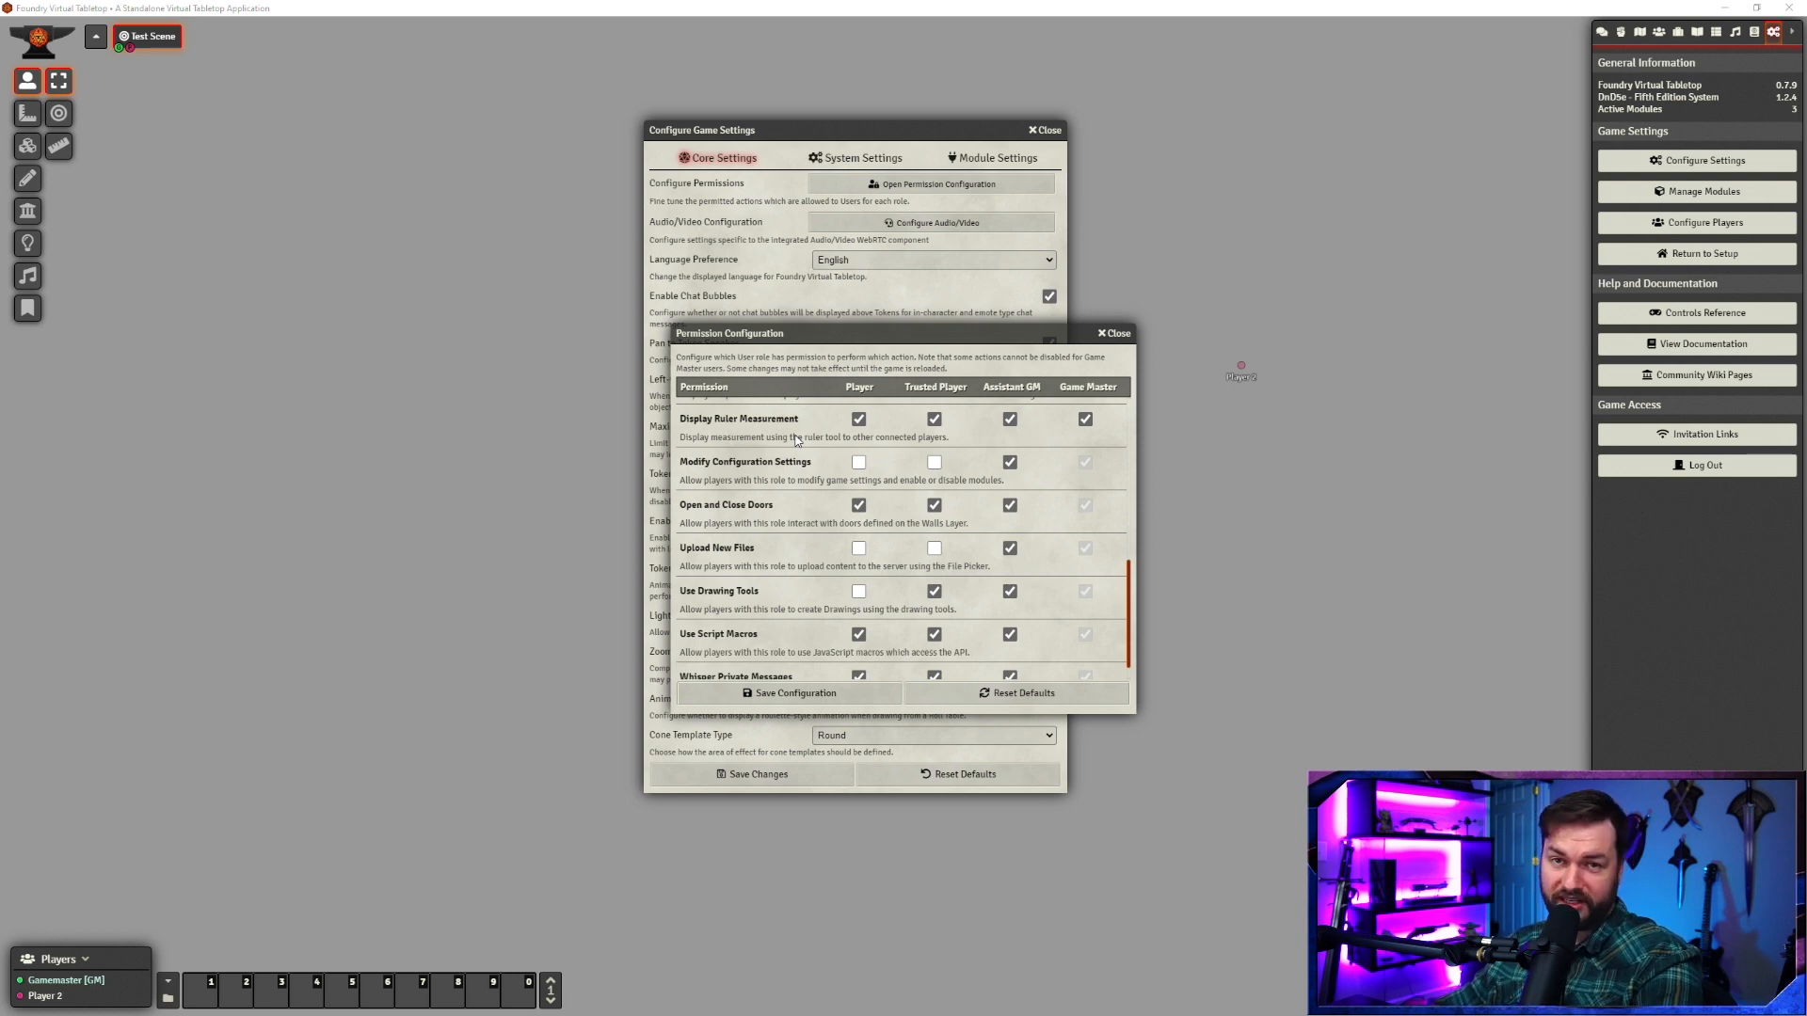
scroll(797, 436, "down", 1)
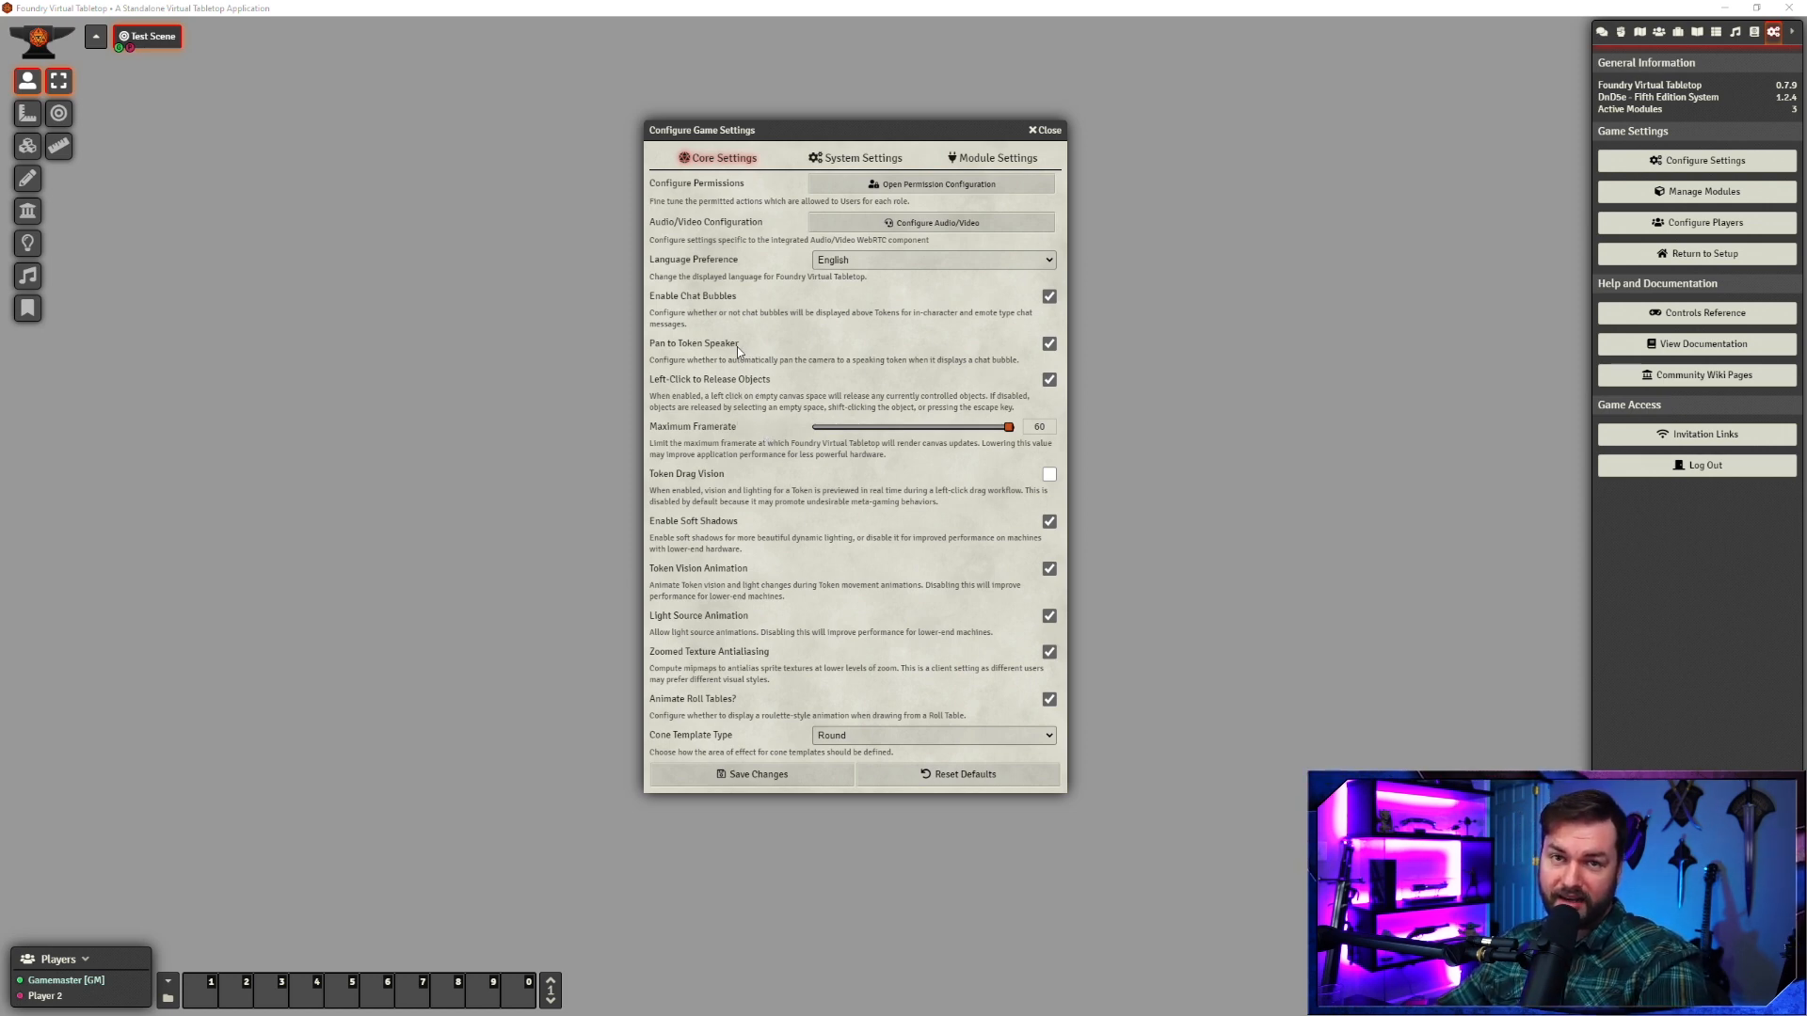
- Disable Pan to Token Speaker and Enable Chat Bubbles in the core settings
left_click(1048, 344)
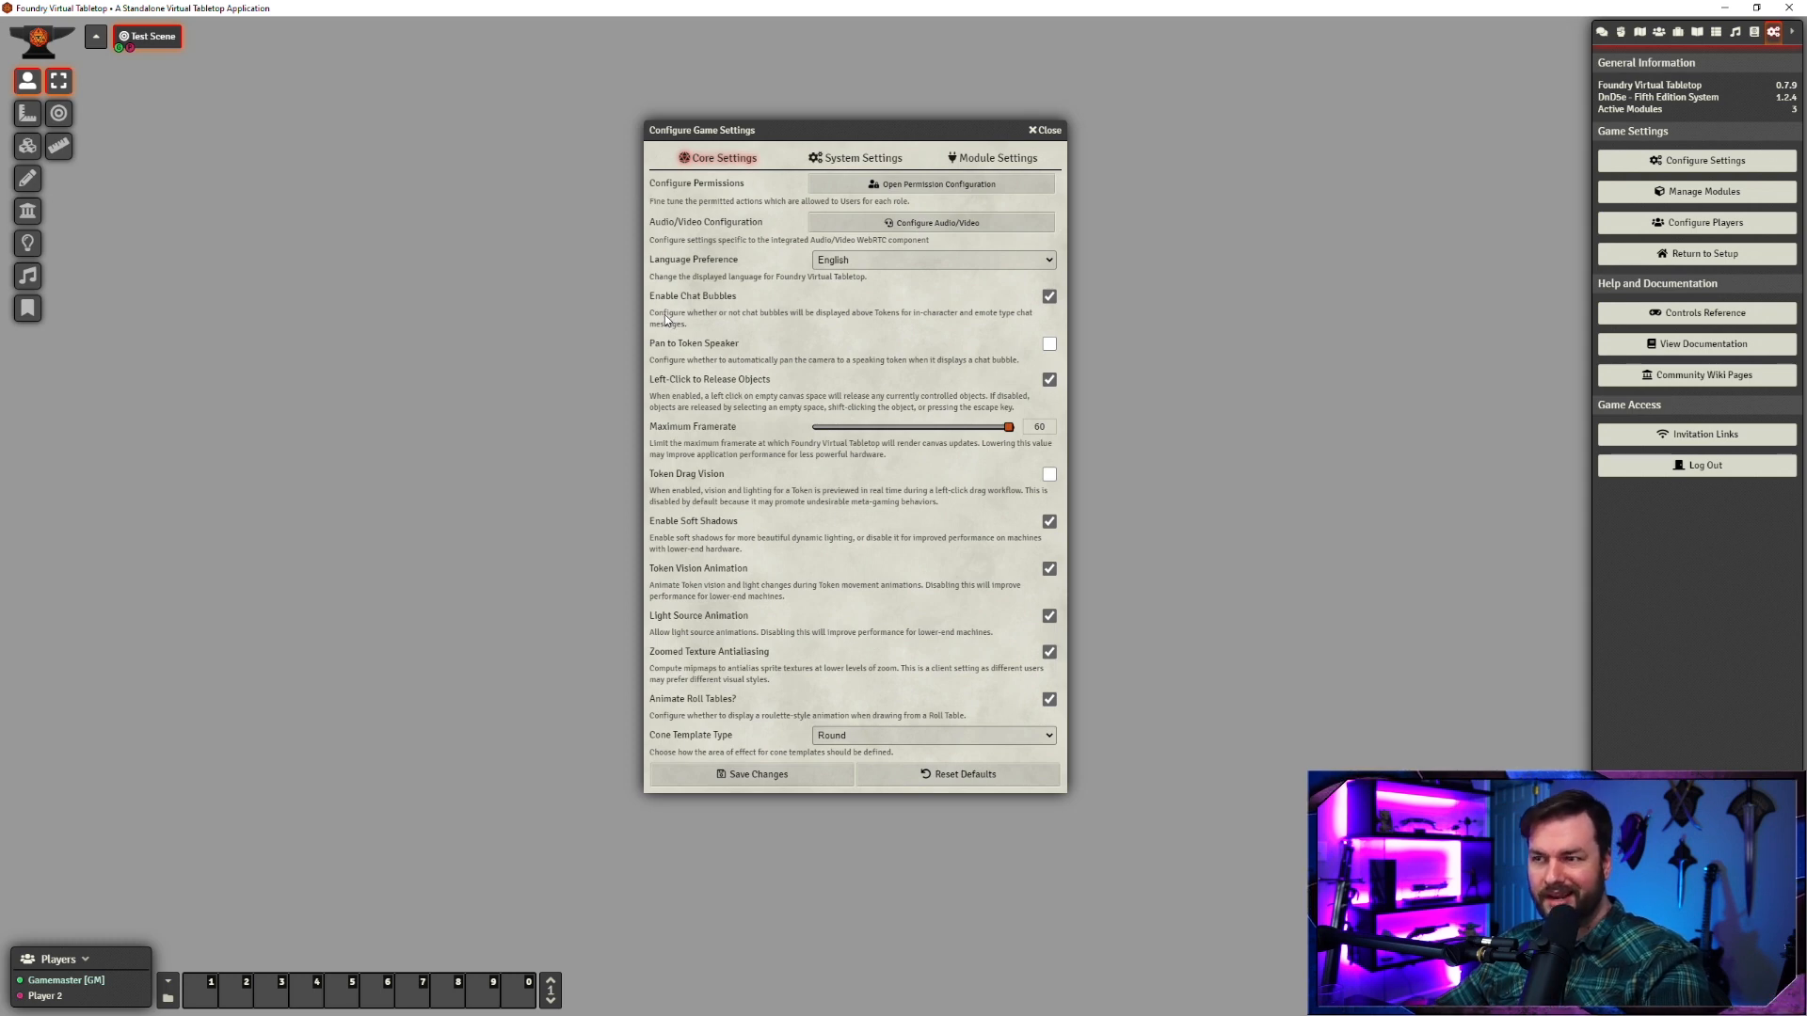
left_click(1048, 296)
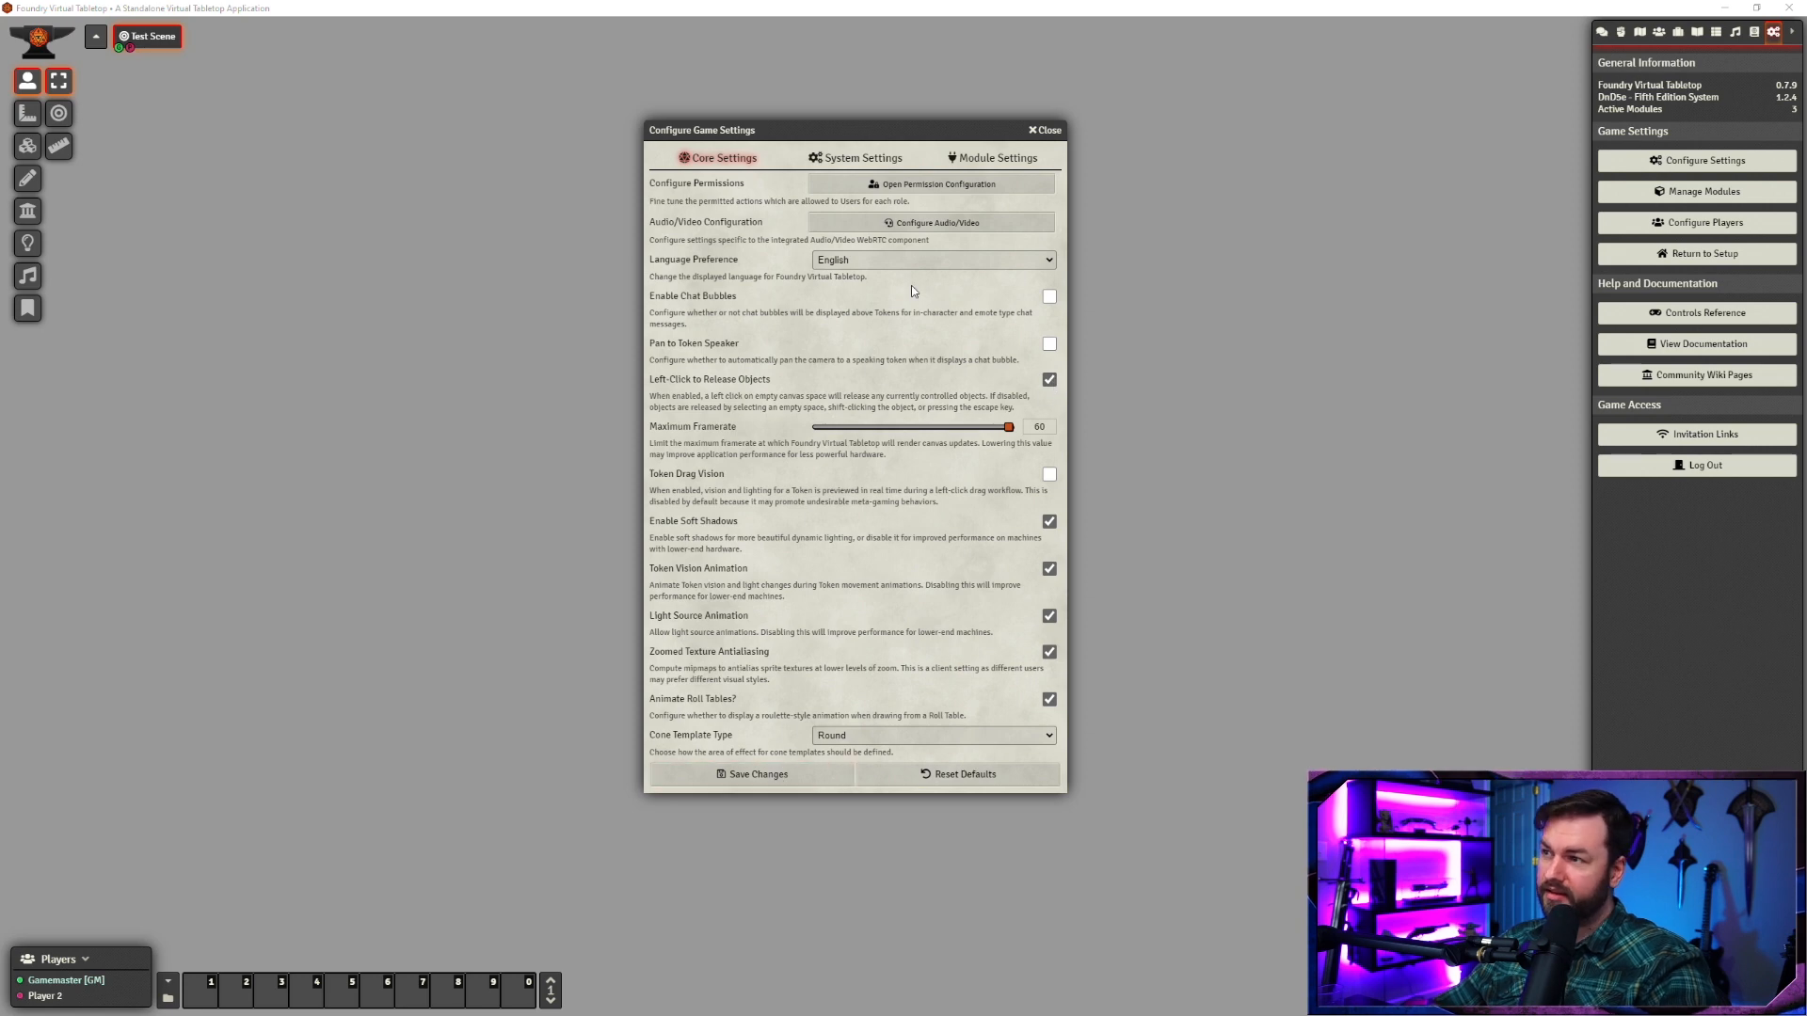
- Move the settings window aside, place an adsf actor token on the scene, and test releasing it on empty canvas
left_click_drag(879, 129, 321, 118)
left_click(1659, 31)
left_click_drag(1641, 116, 922, 372)
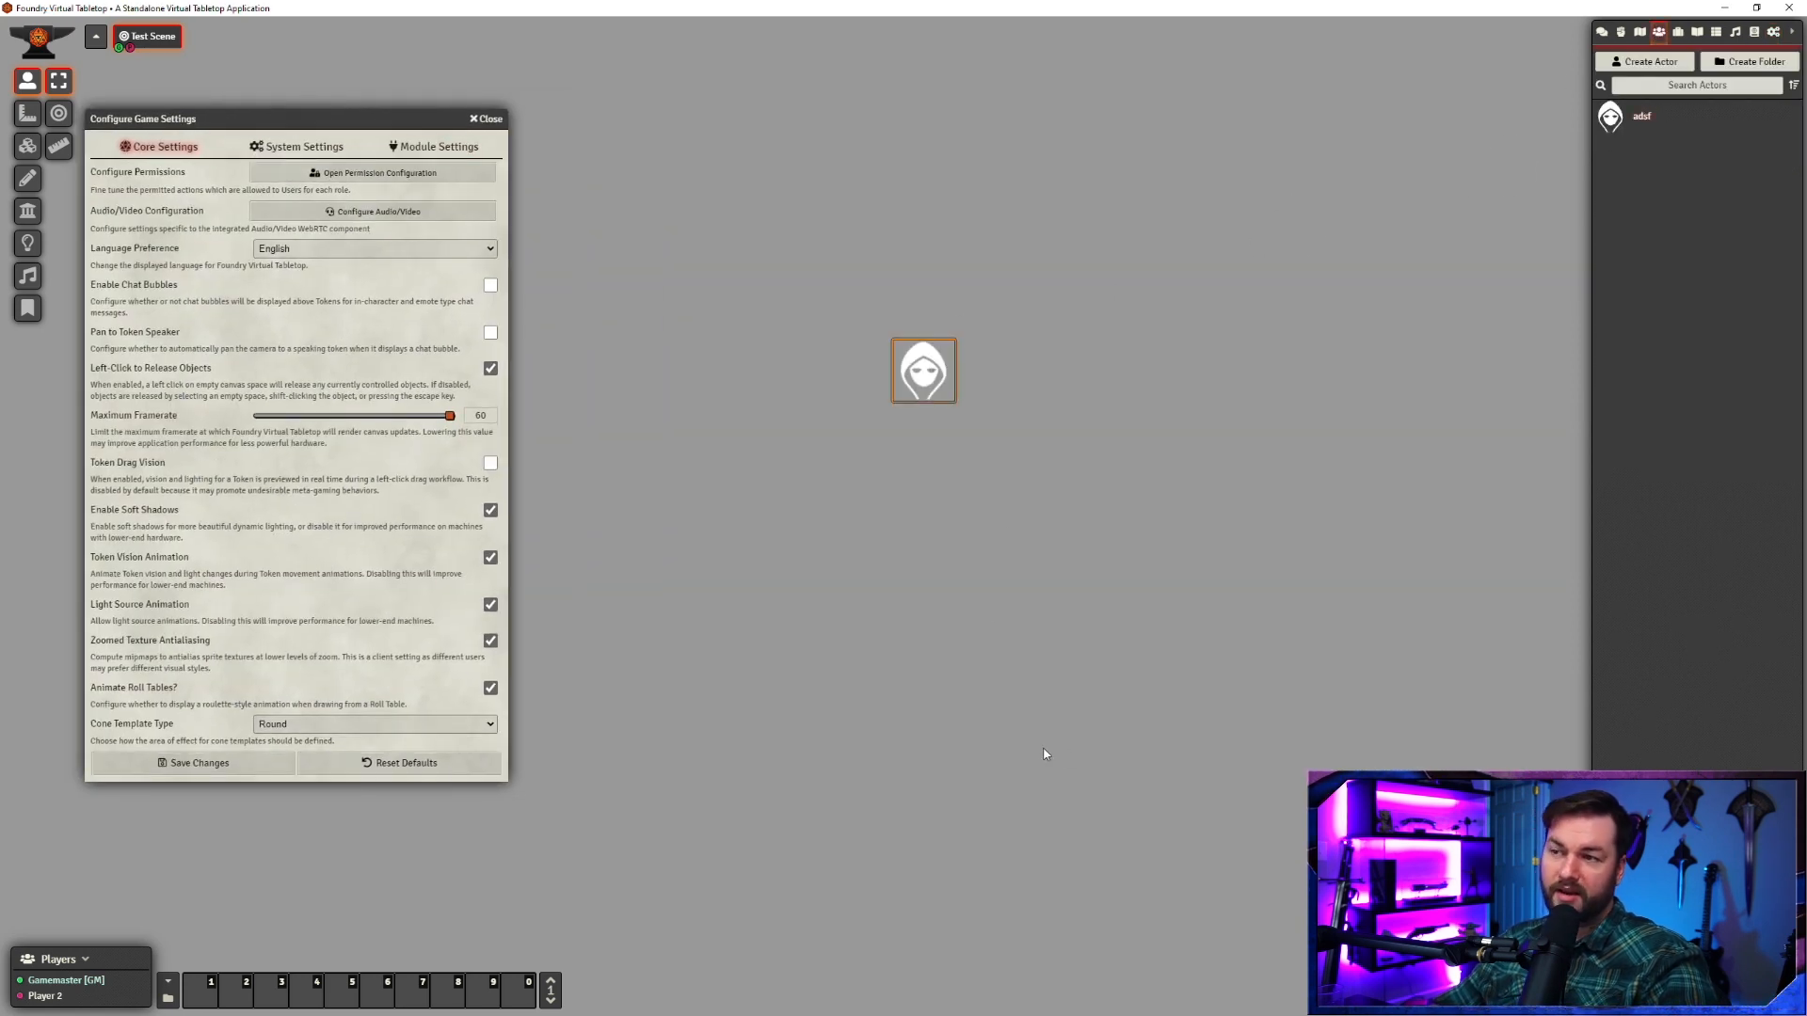
left_click(1058, 333)
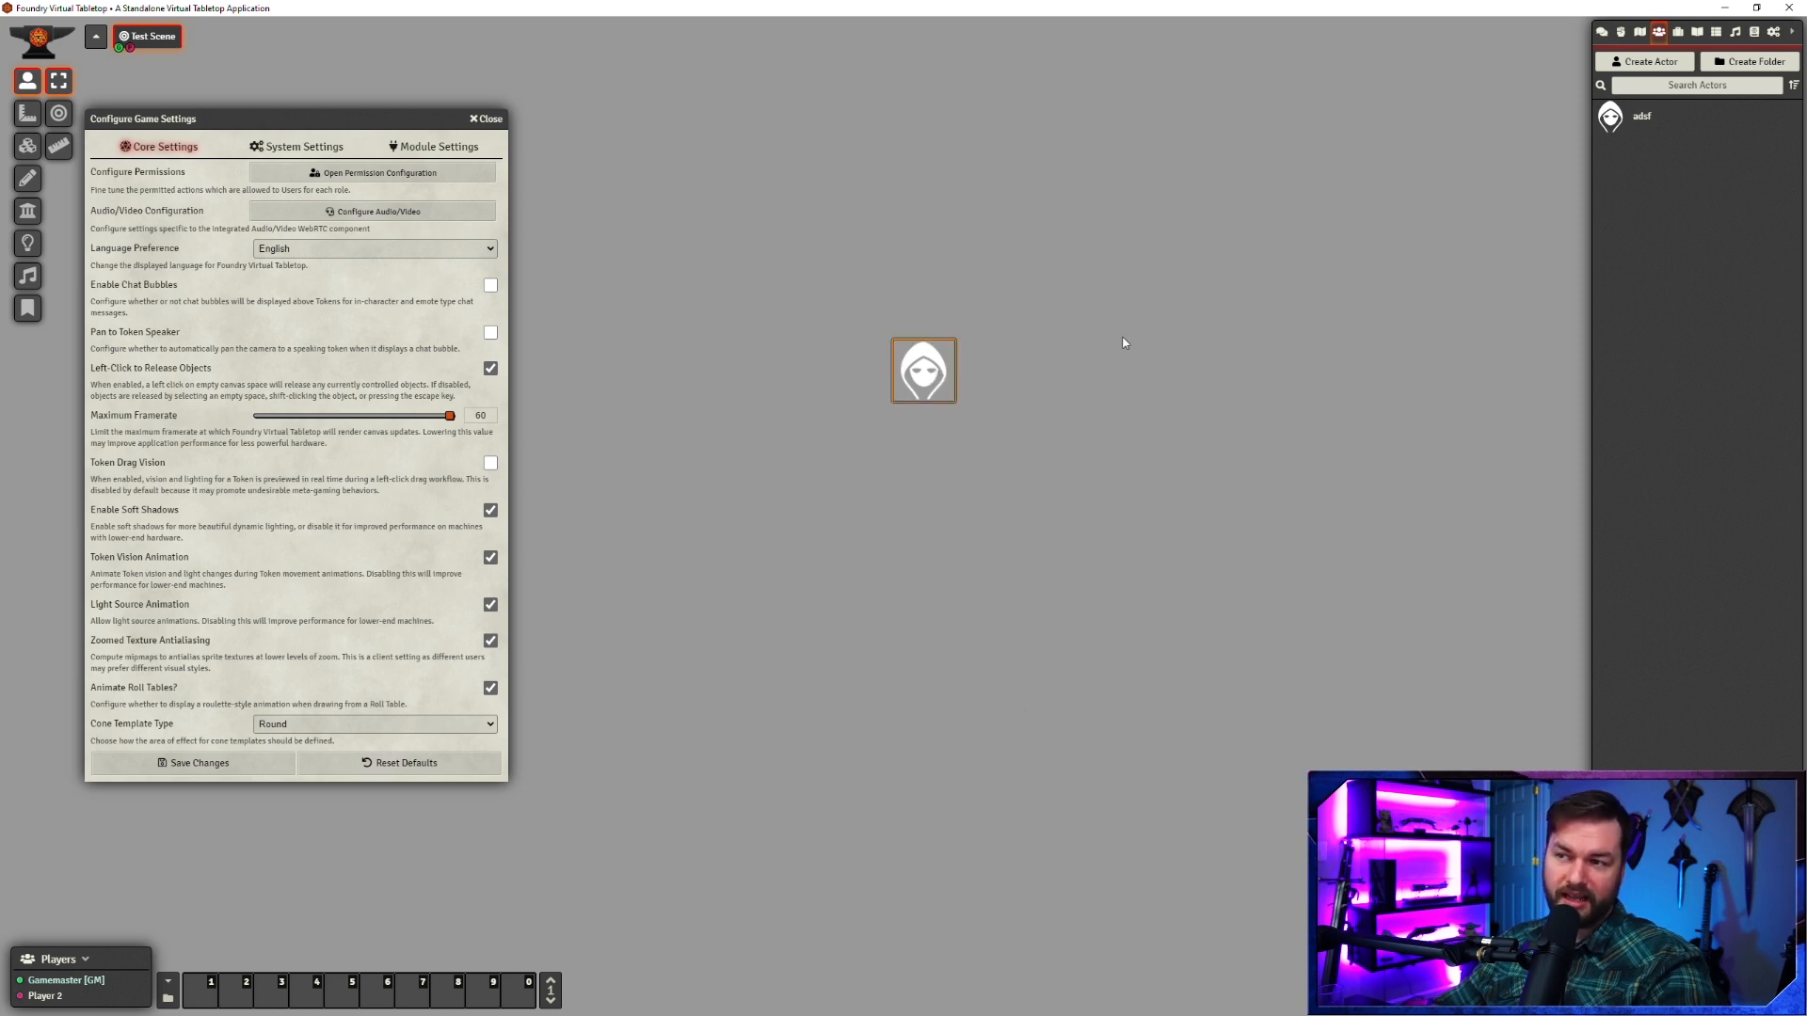
- Disable Left-Click to Release Objects and save the core settings
left_click(490, 368)
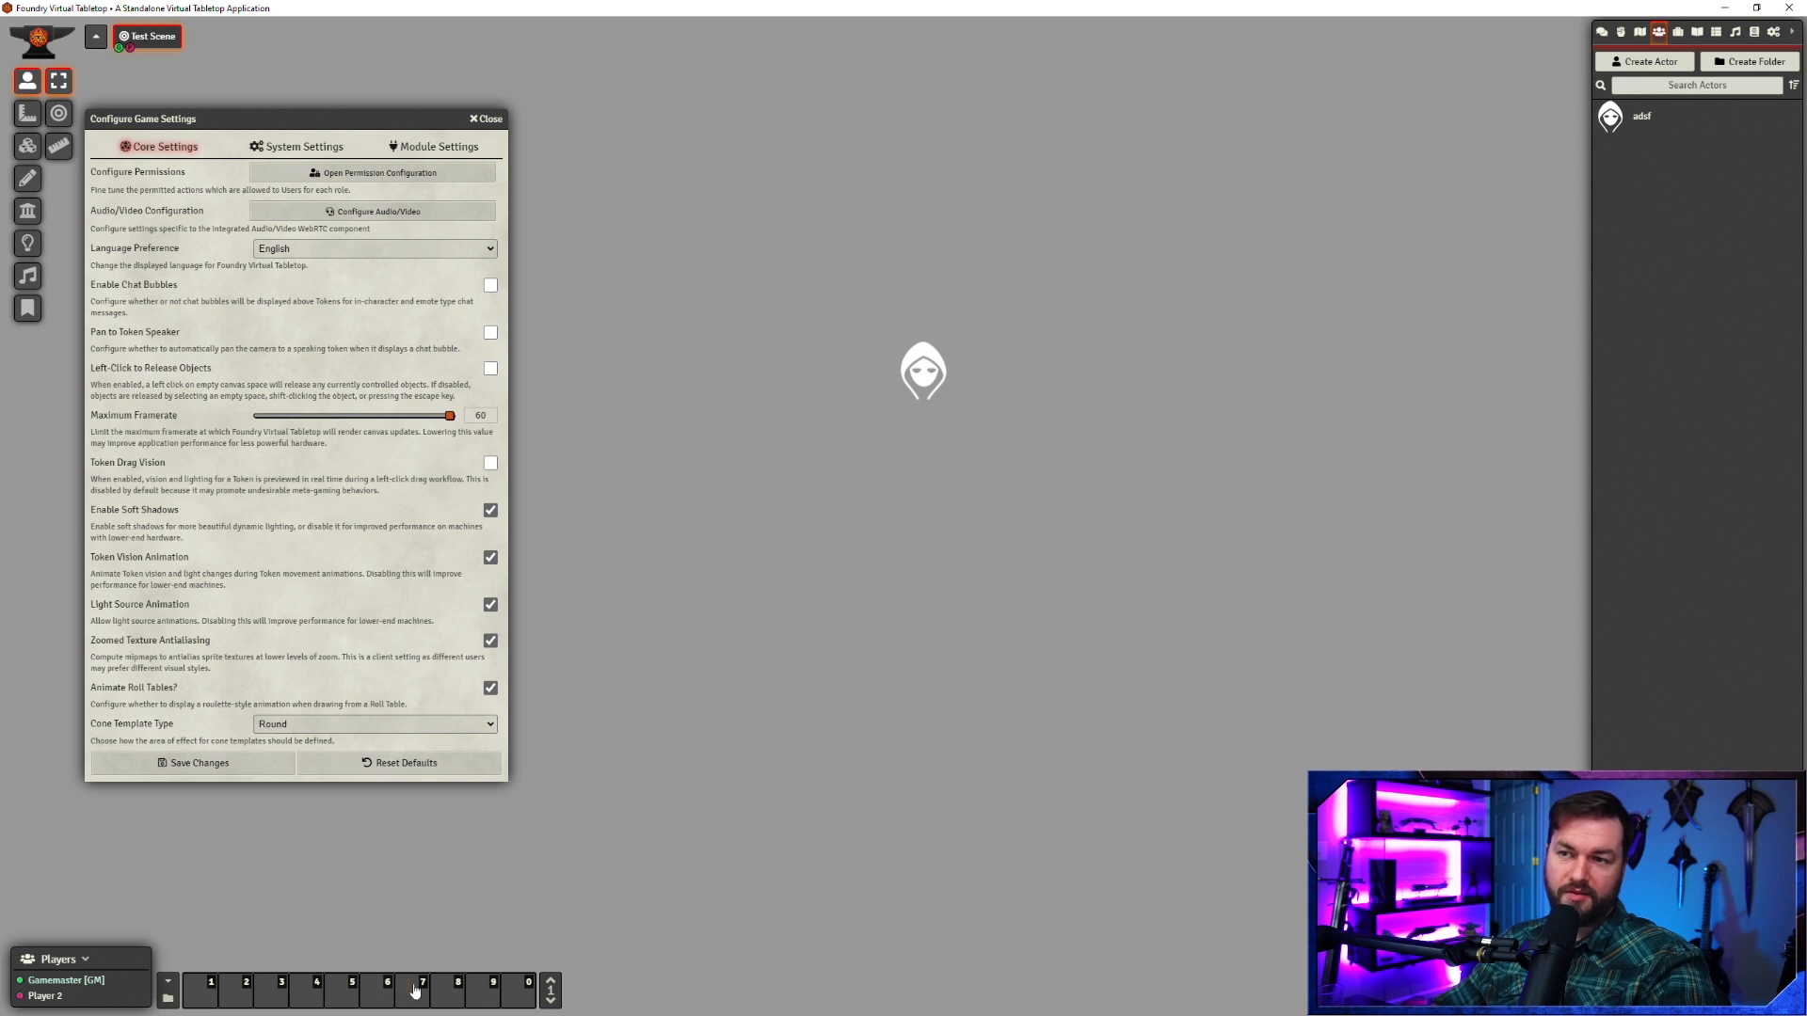
left_click(192, 763)
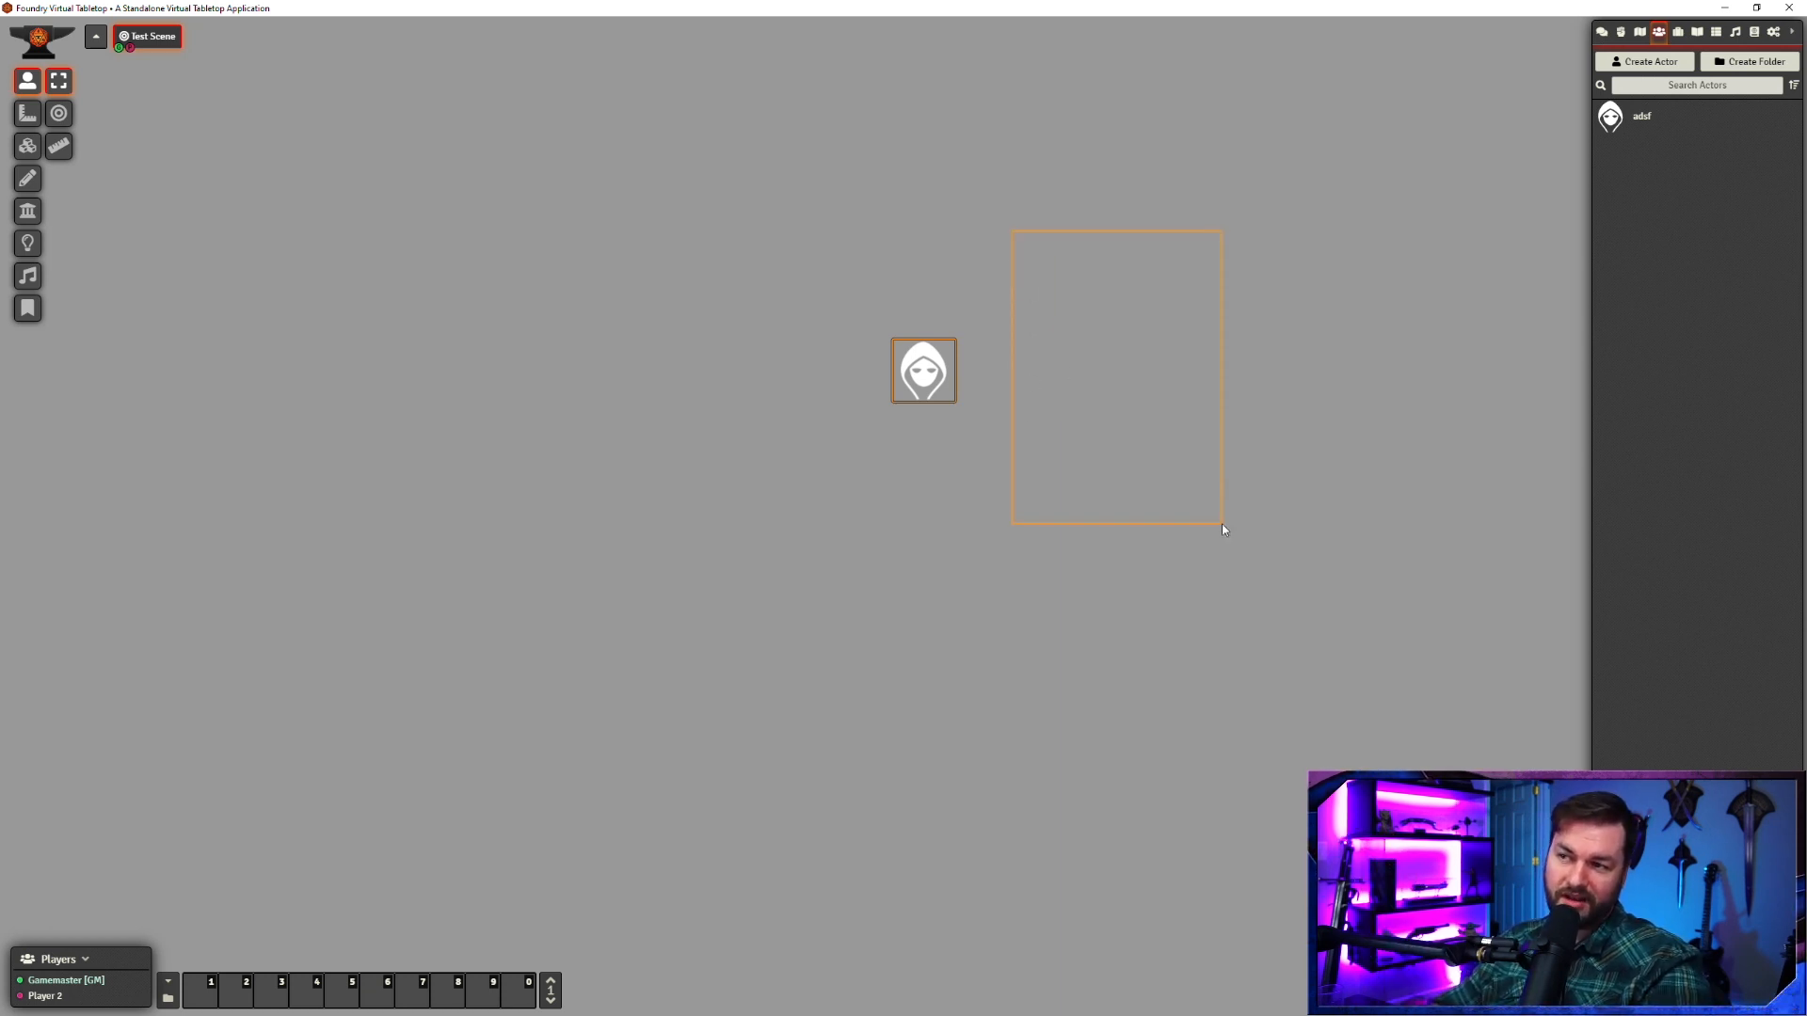
- Place a second adsf token on the scene and test switching selection between the tokens and releasing them on empty canvas
left_click_drag(1222, 524, 1223, 524)
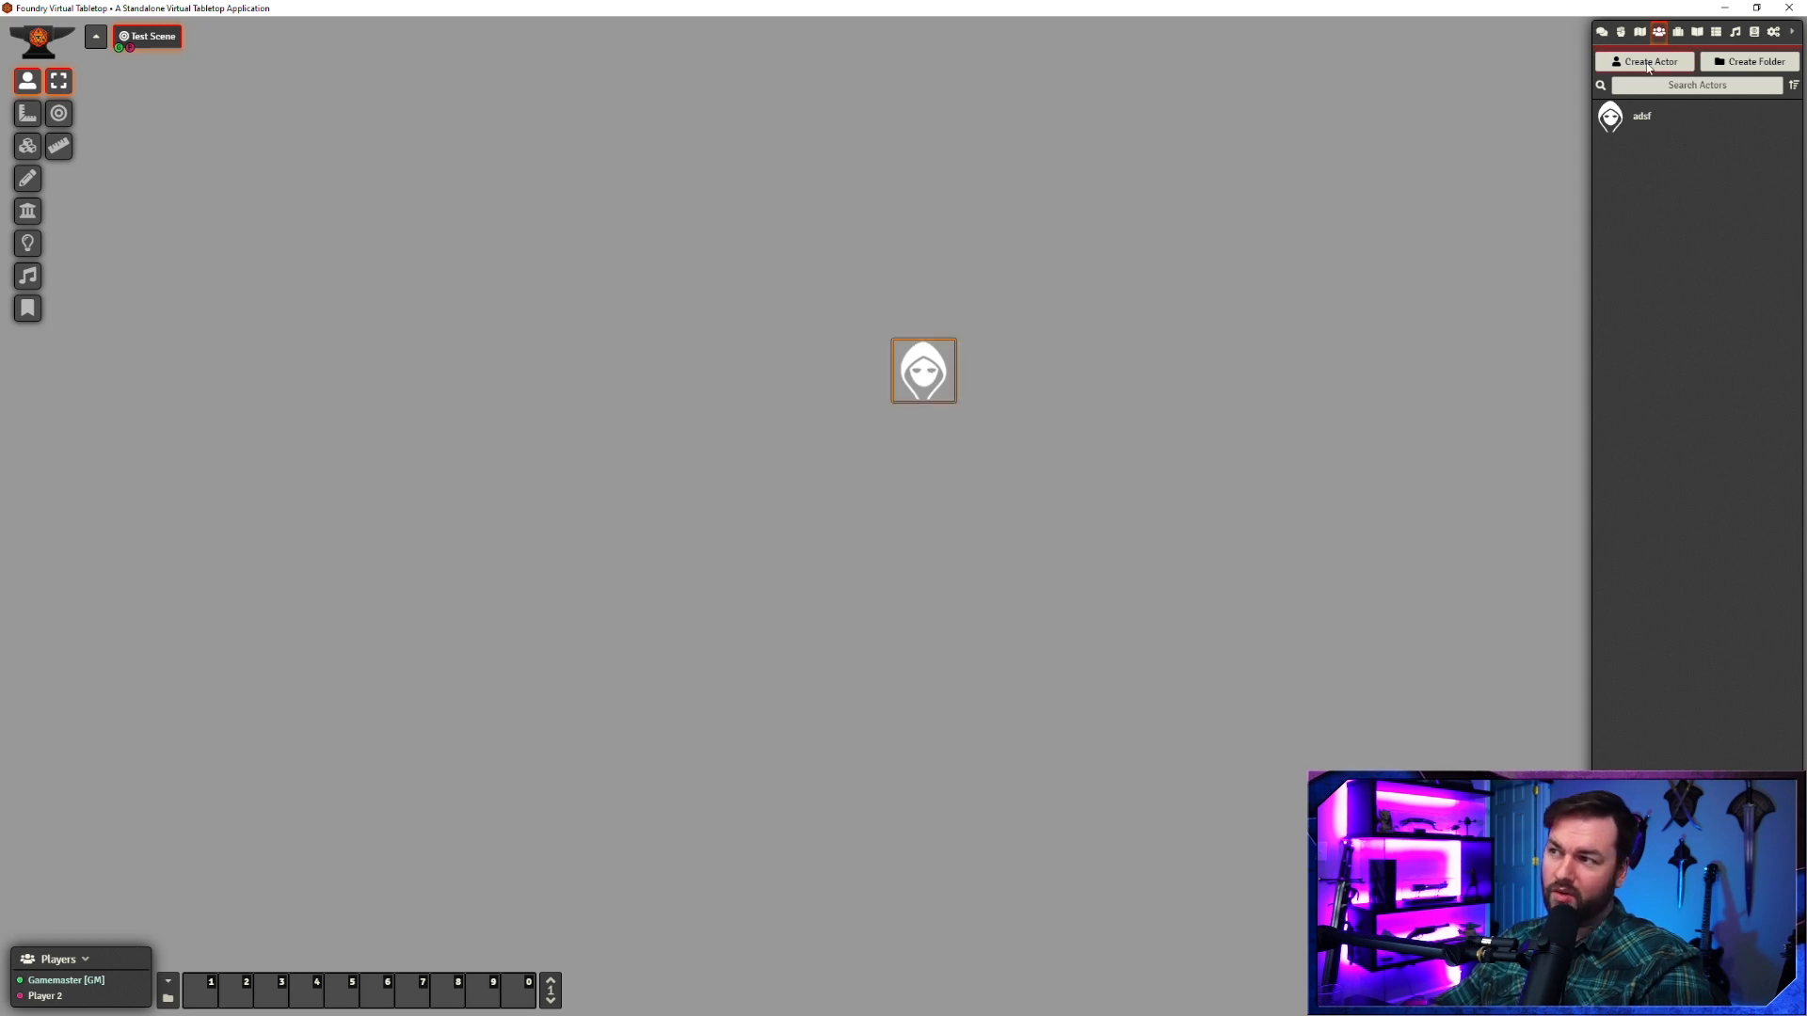
left_click_drag(1655, 118, 565, 457)
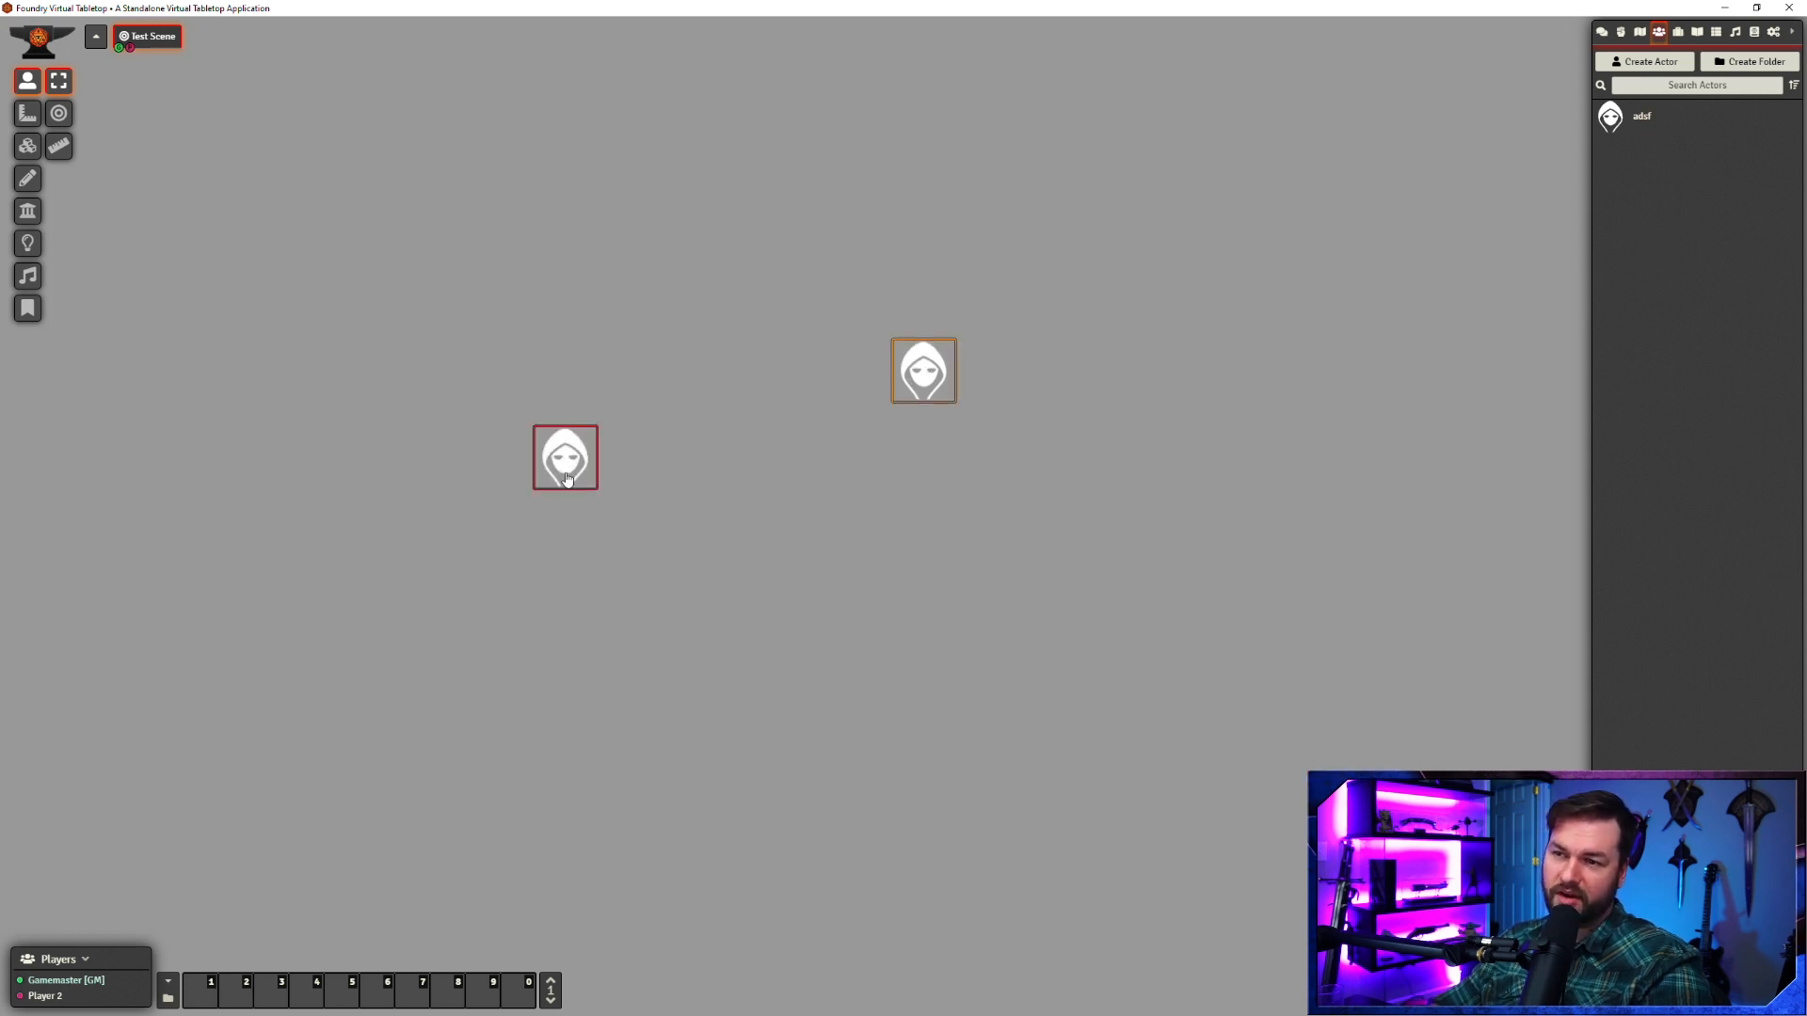
left_click(913, 376)
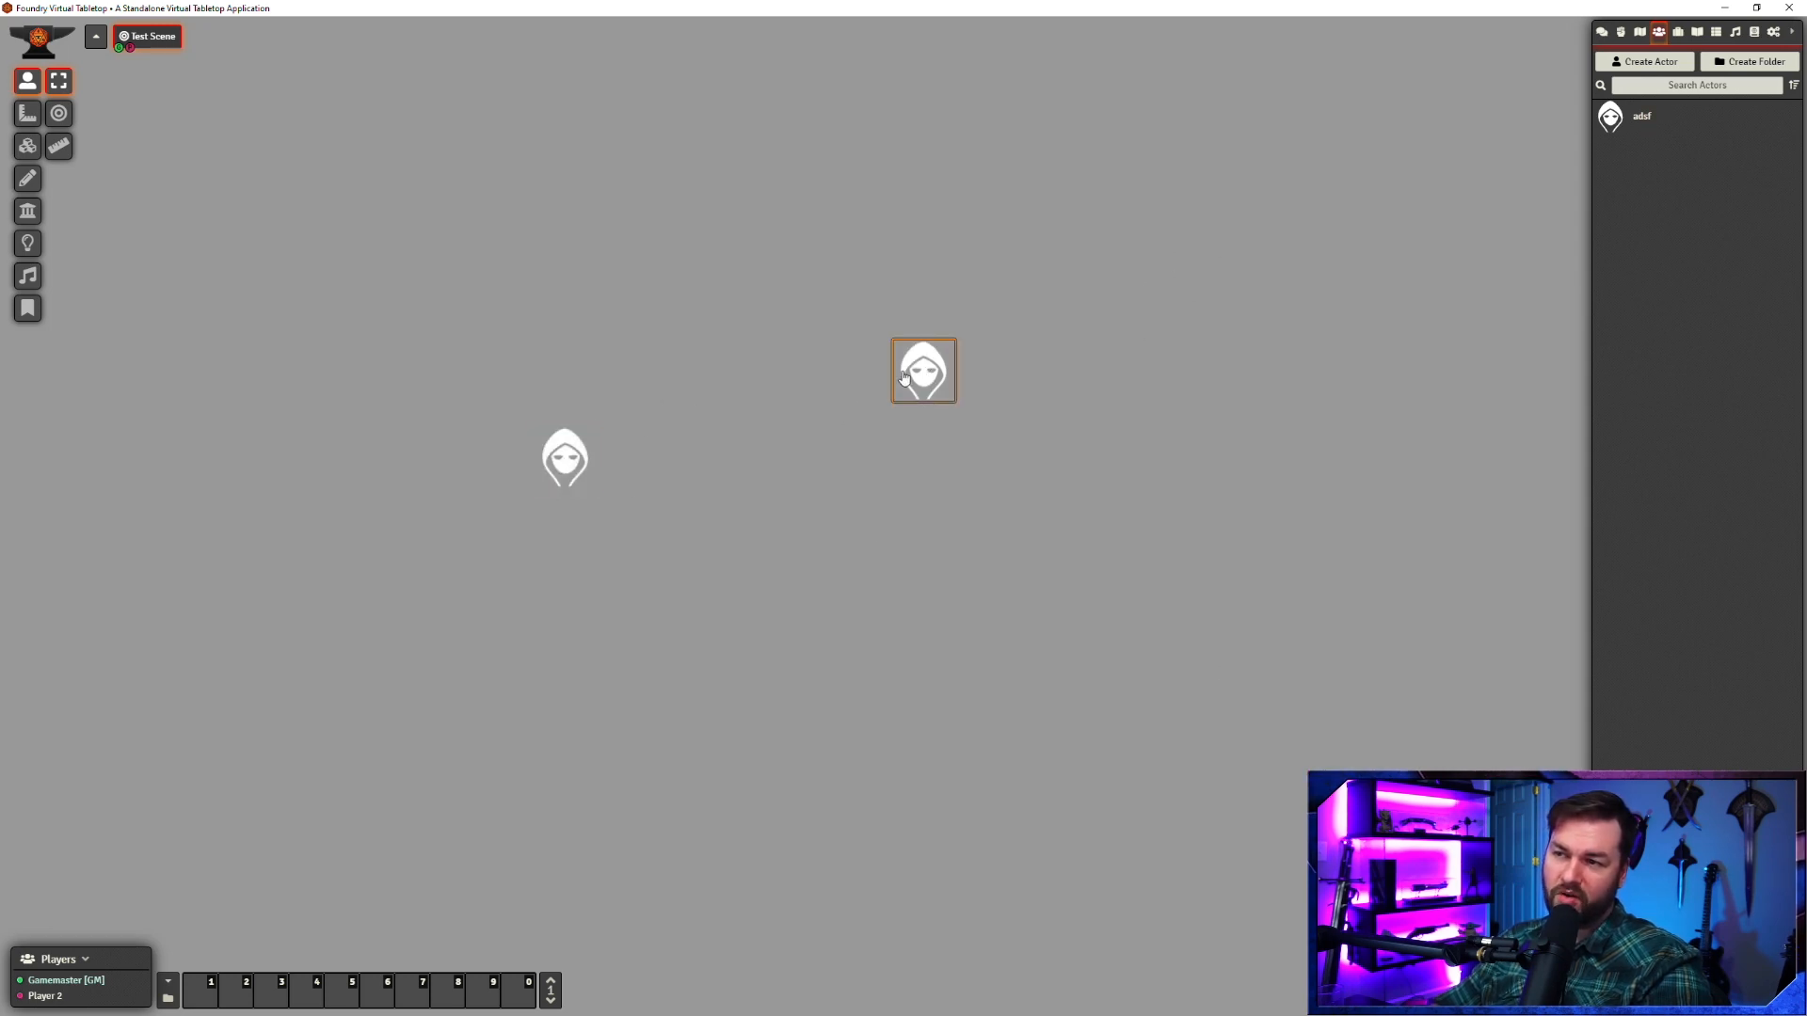
left_click(567, 461)
left_click(752, 477)
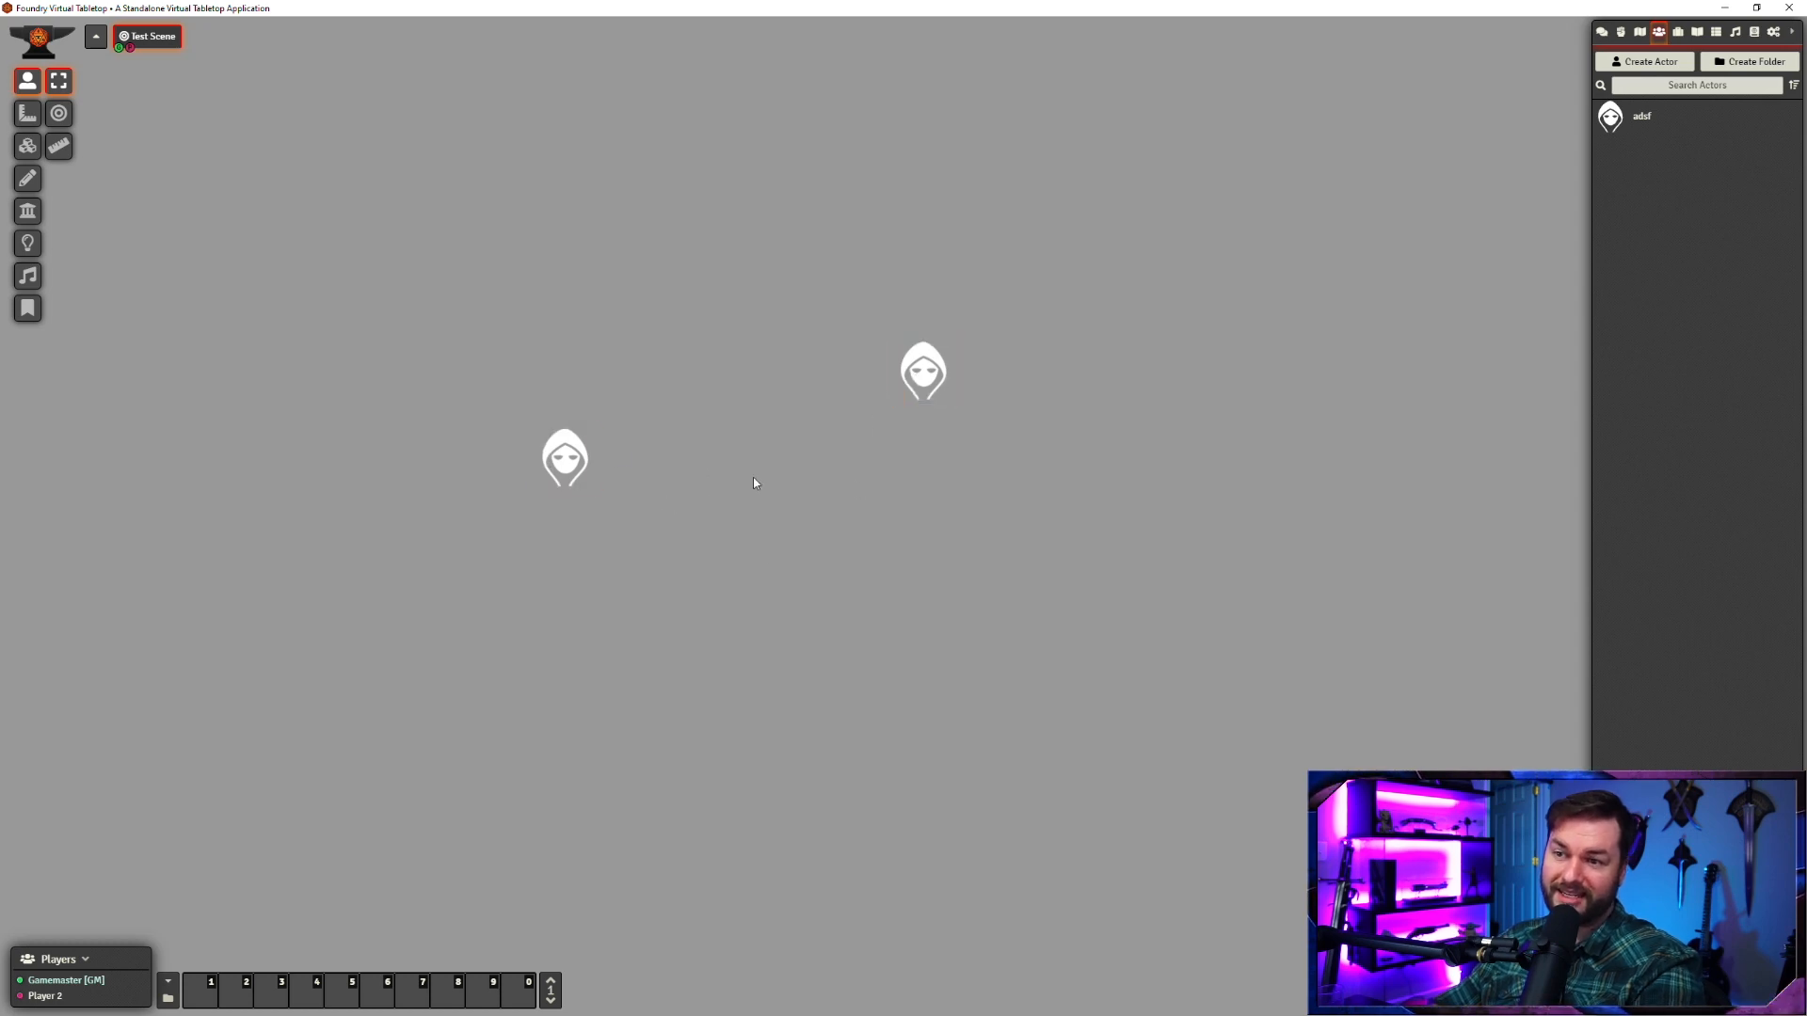
- View the adsf character sheet from its original token, close it, and test releasing and reselecting that token
double_click(897, 360)
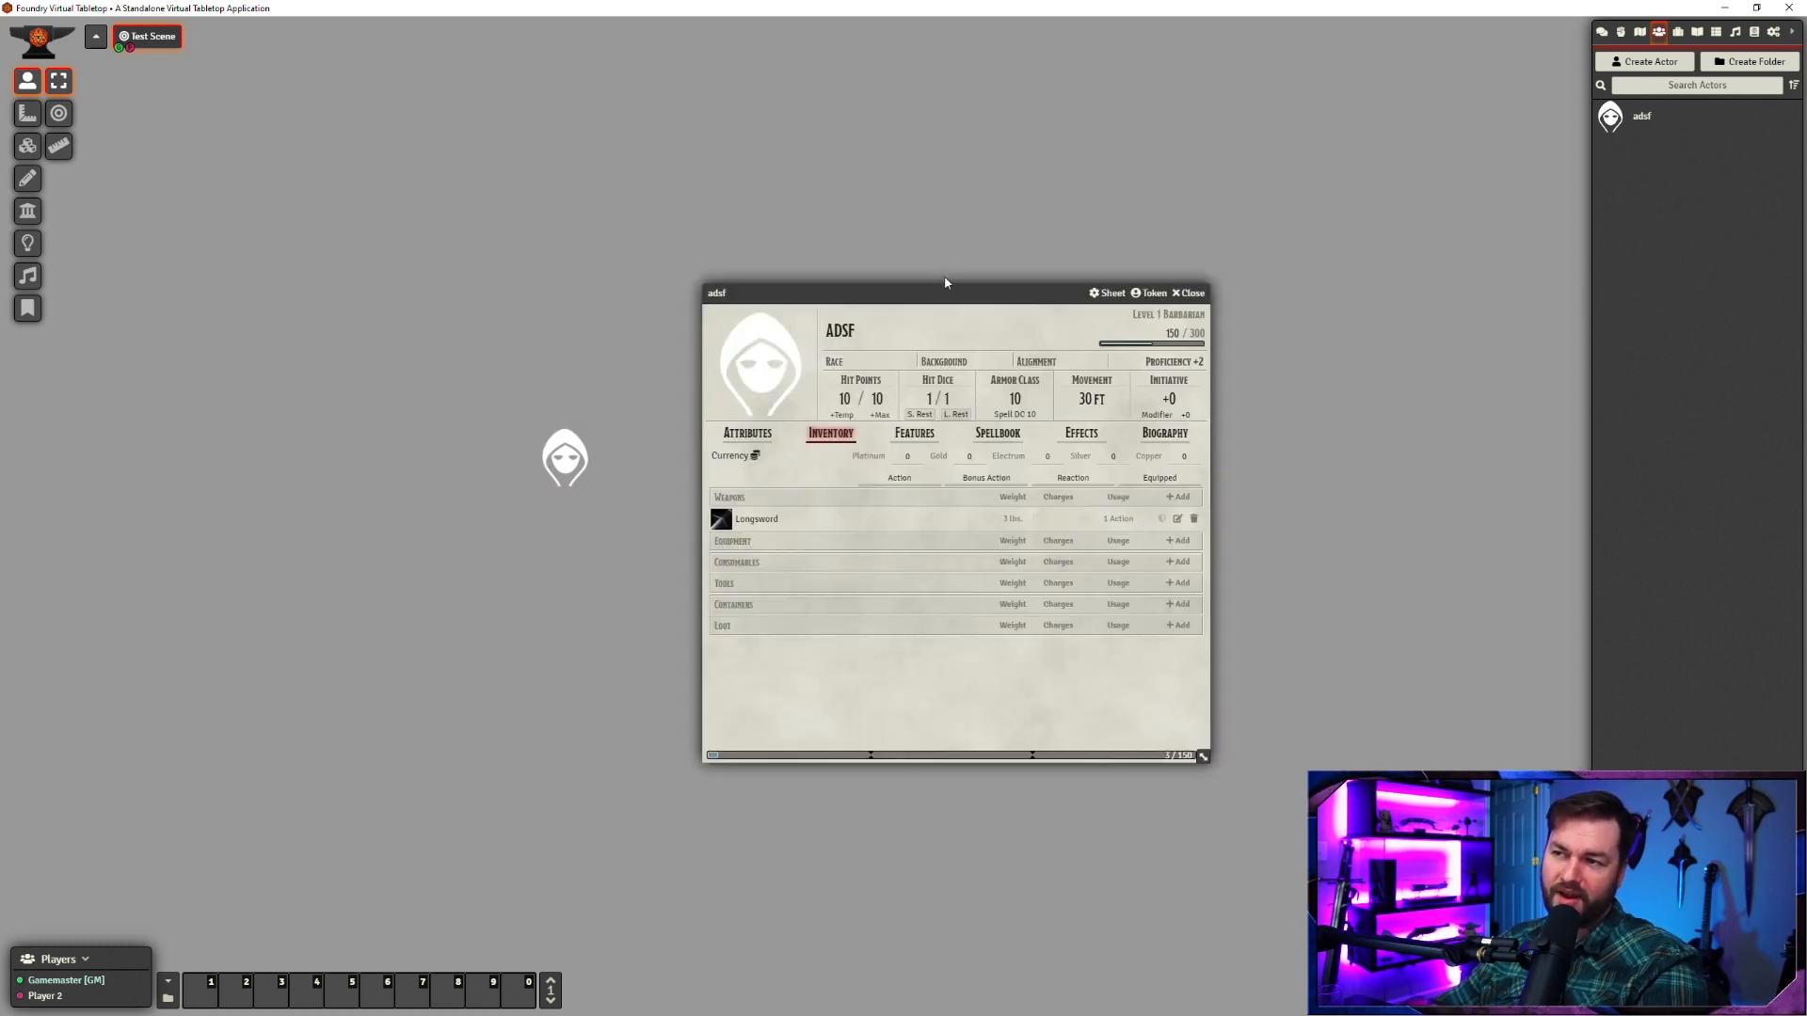
left_click_drag(945, 286, 1220, 236)
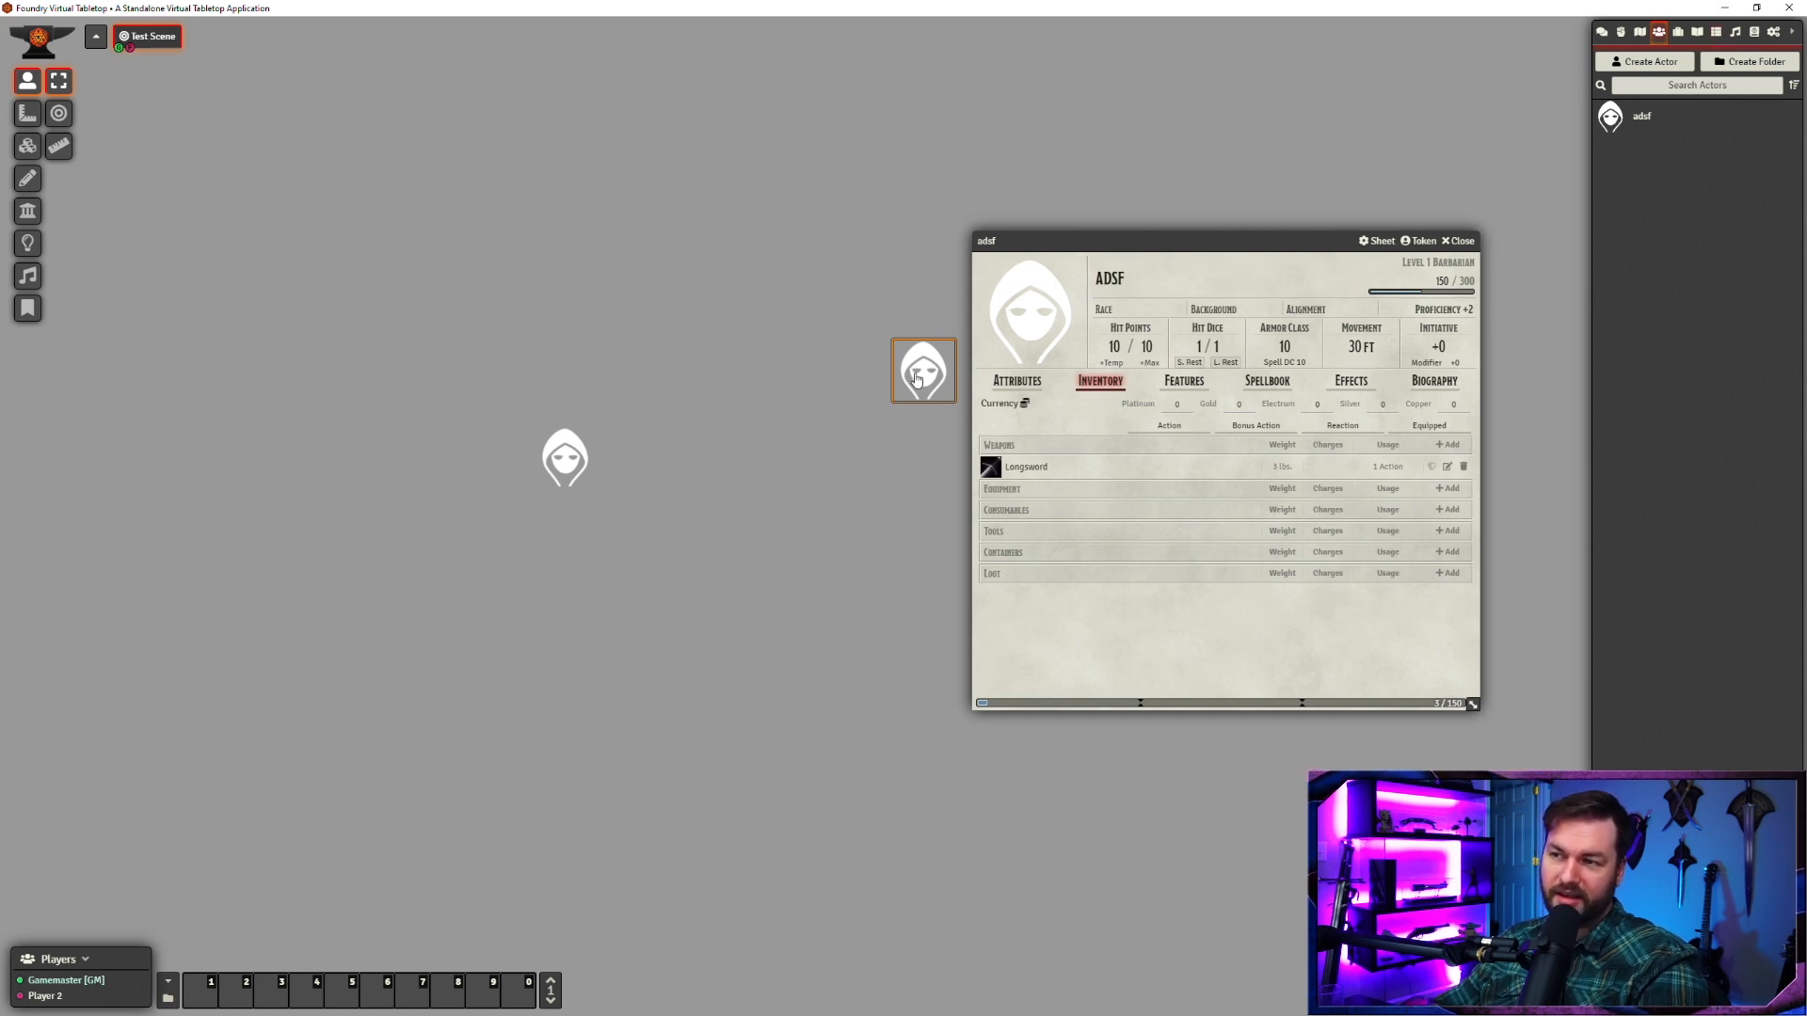
key("Escape")
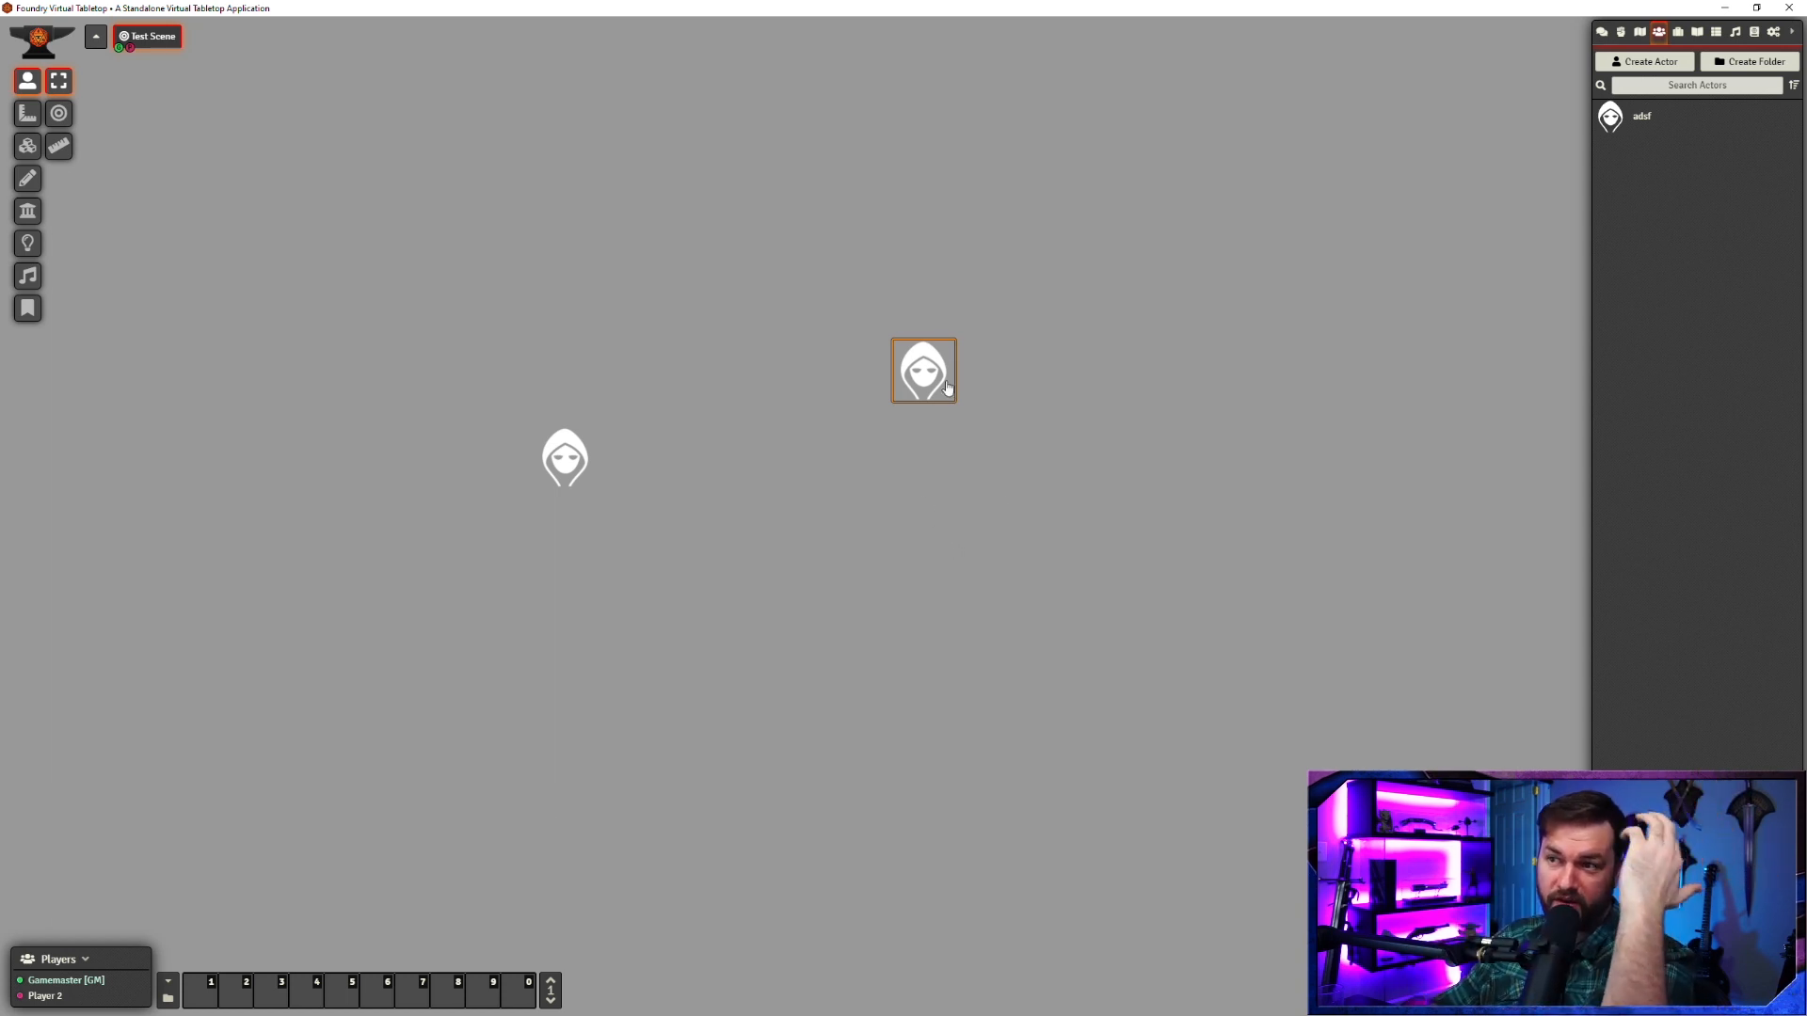
left_click(1216, 515)
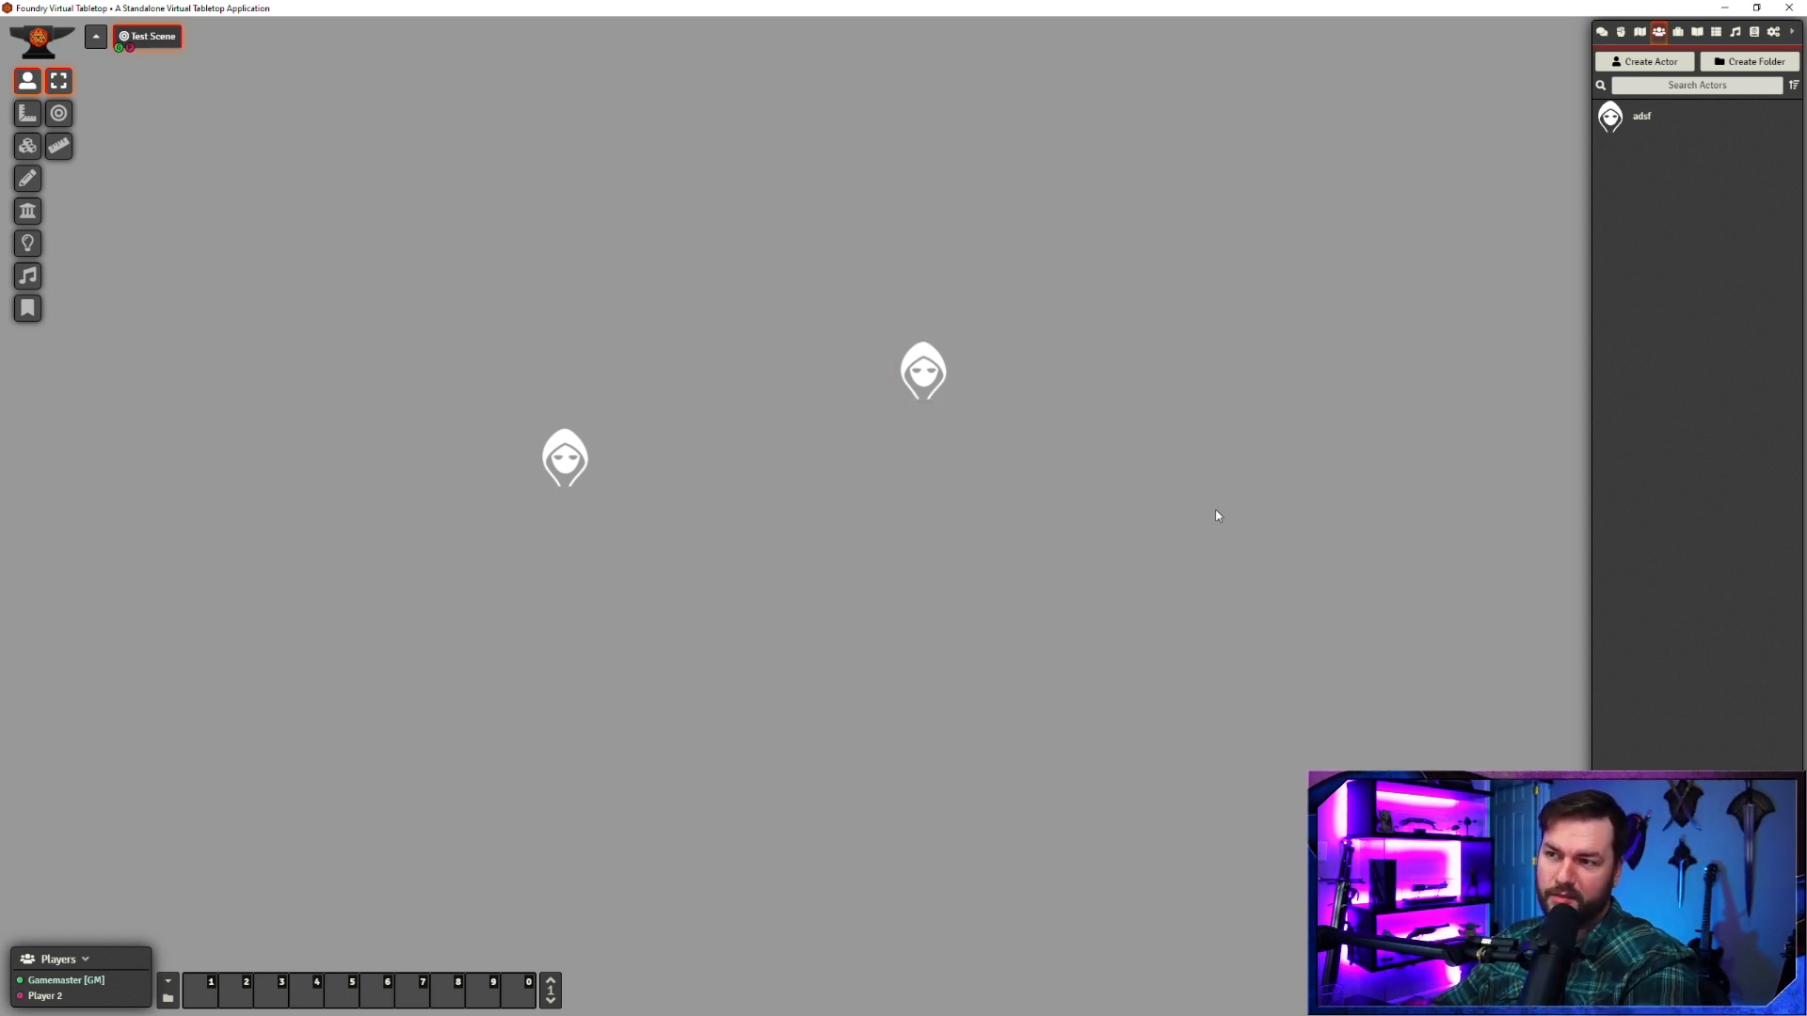
left_click(938, 382)
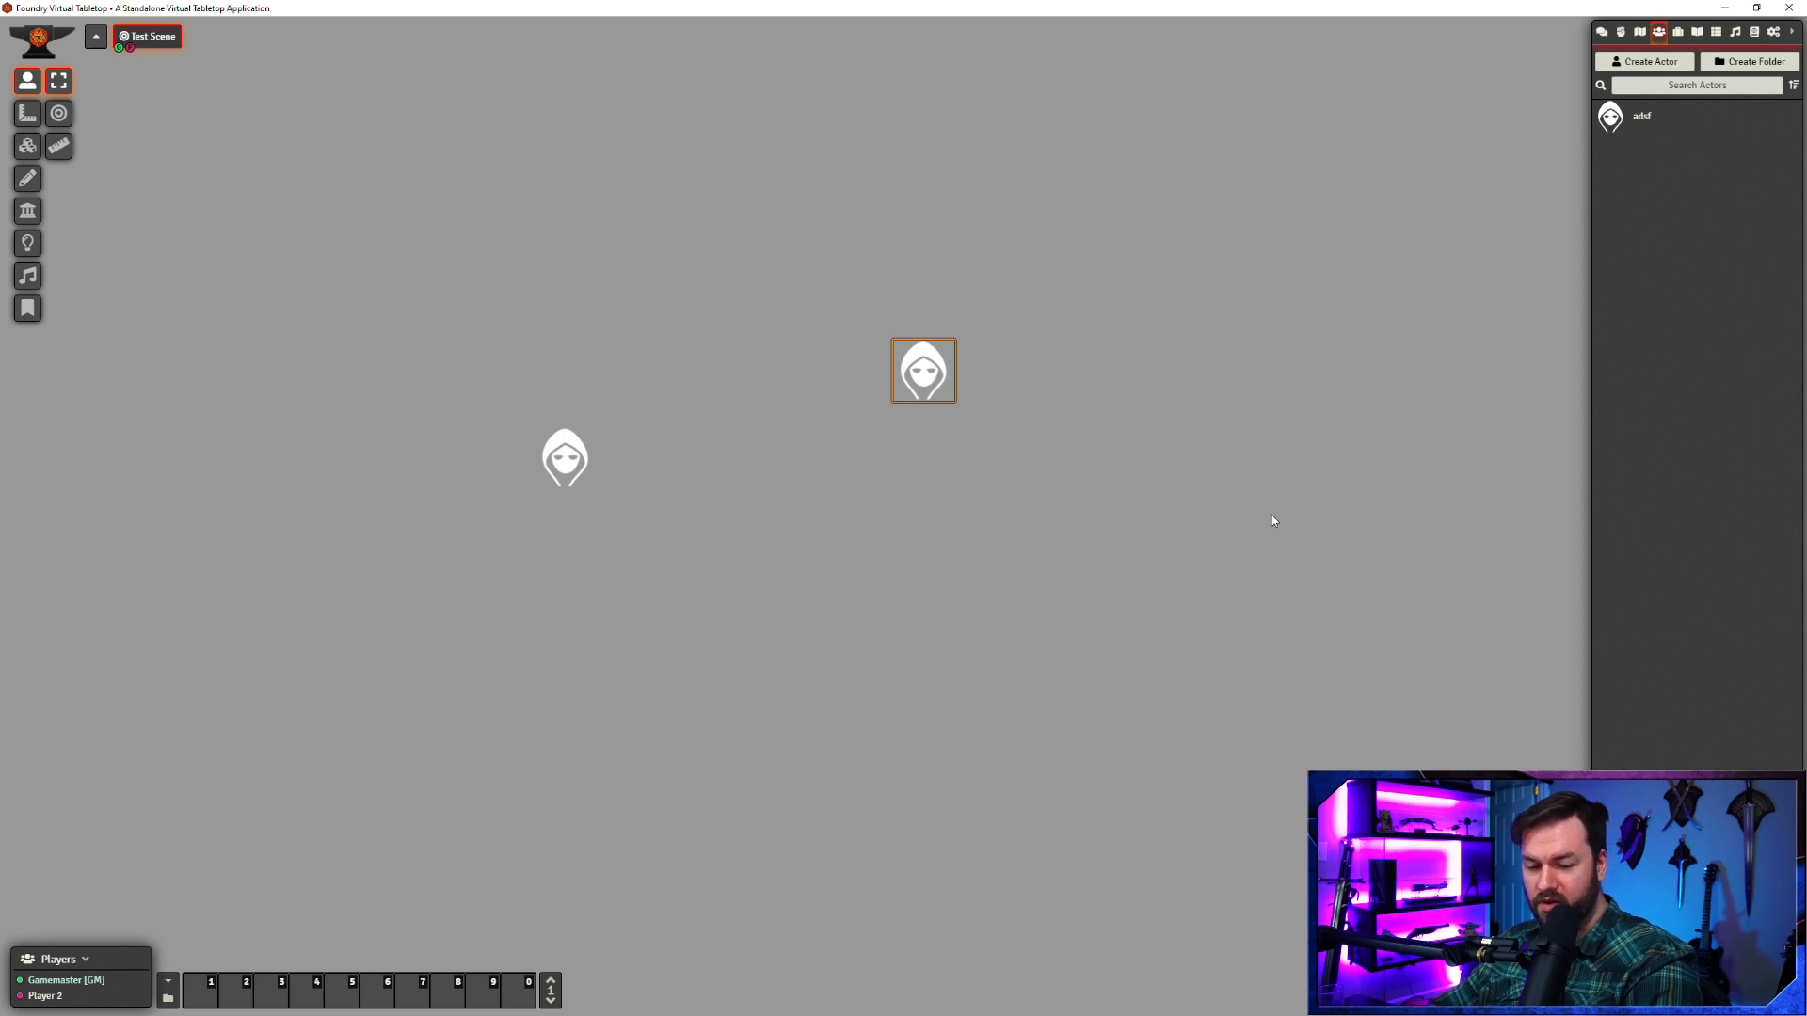
- Release the selected token on empty canvas and reopen the core settings to review Maximum Framerate
left_click(981, 482)
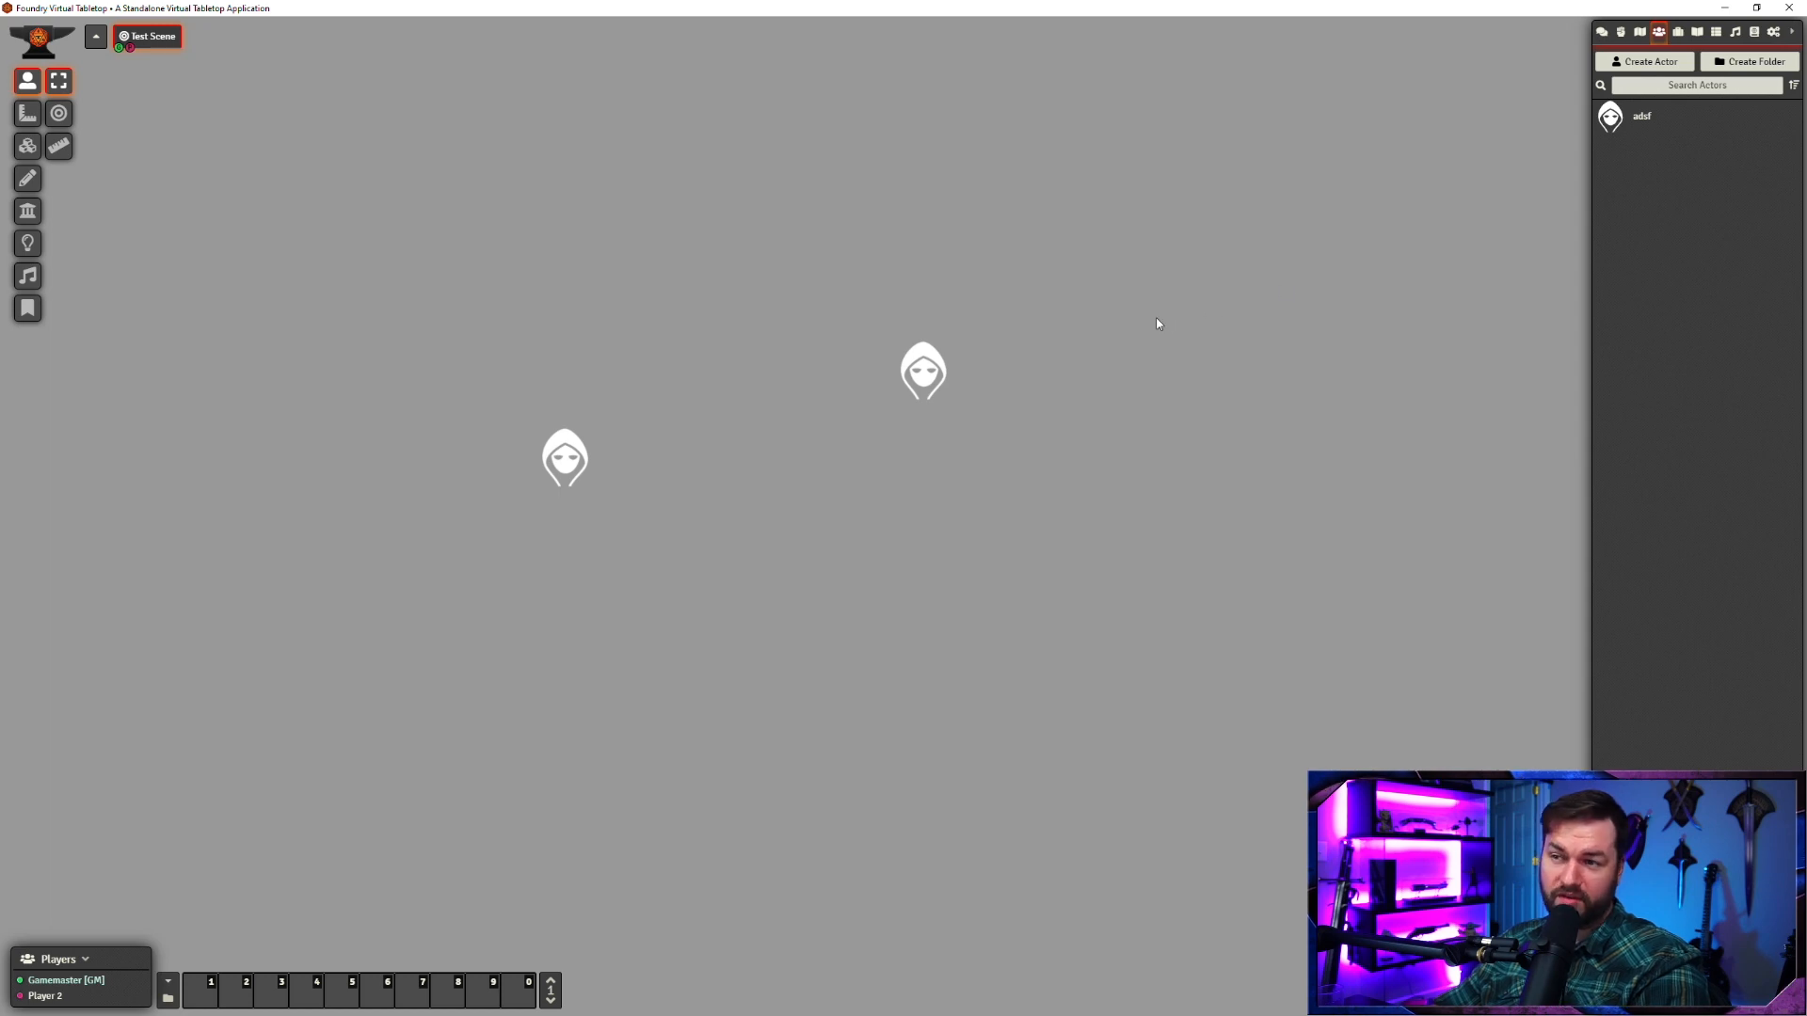
left_click(1773, 31)
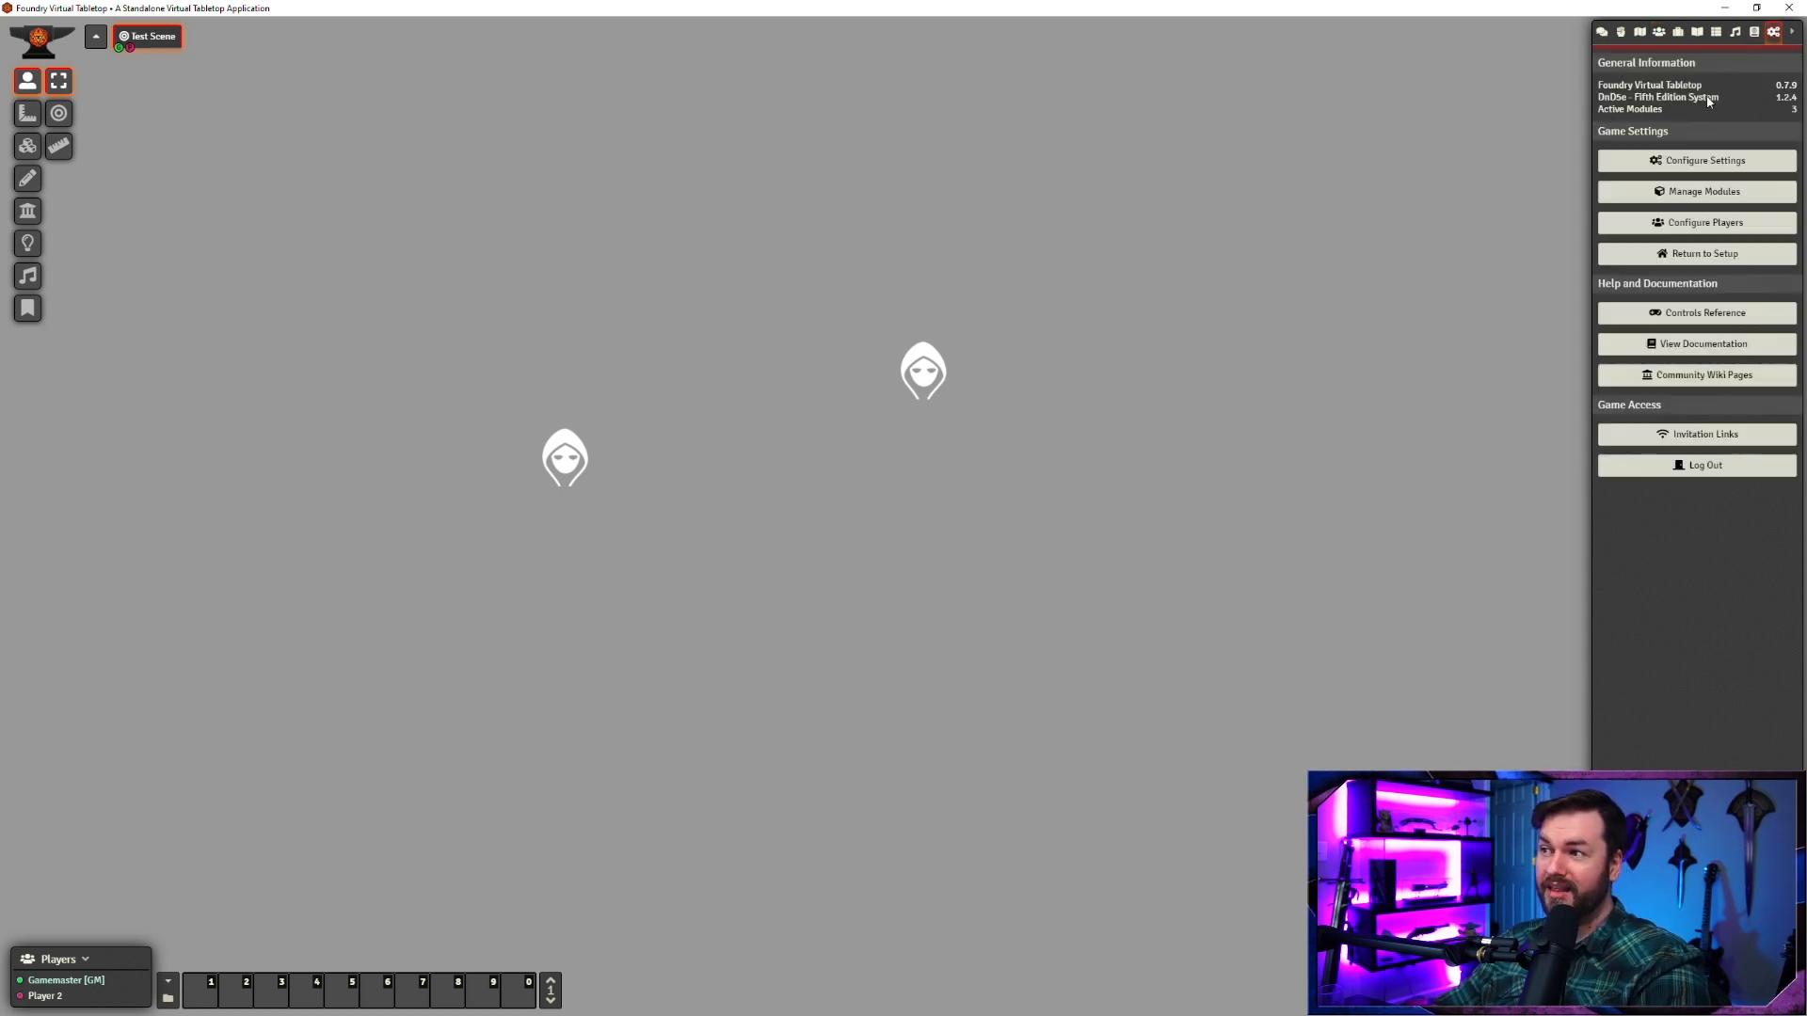
left_click(1682, 162)
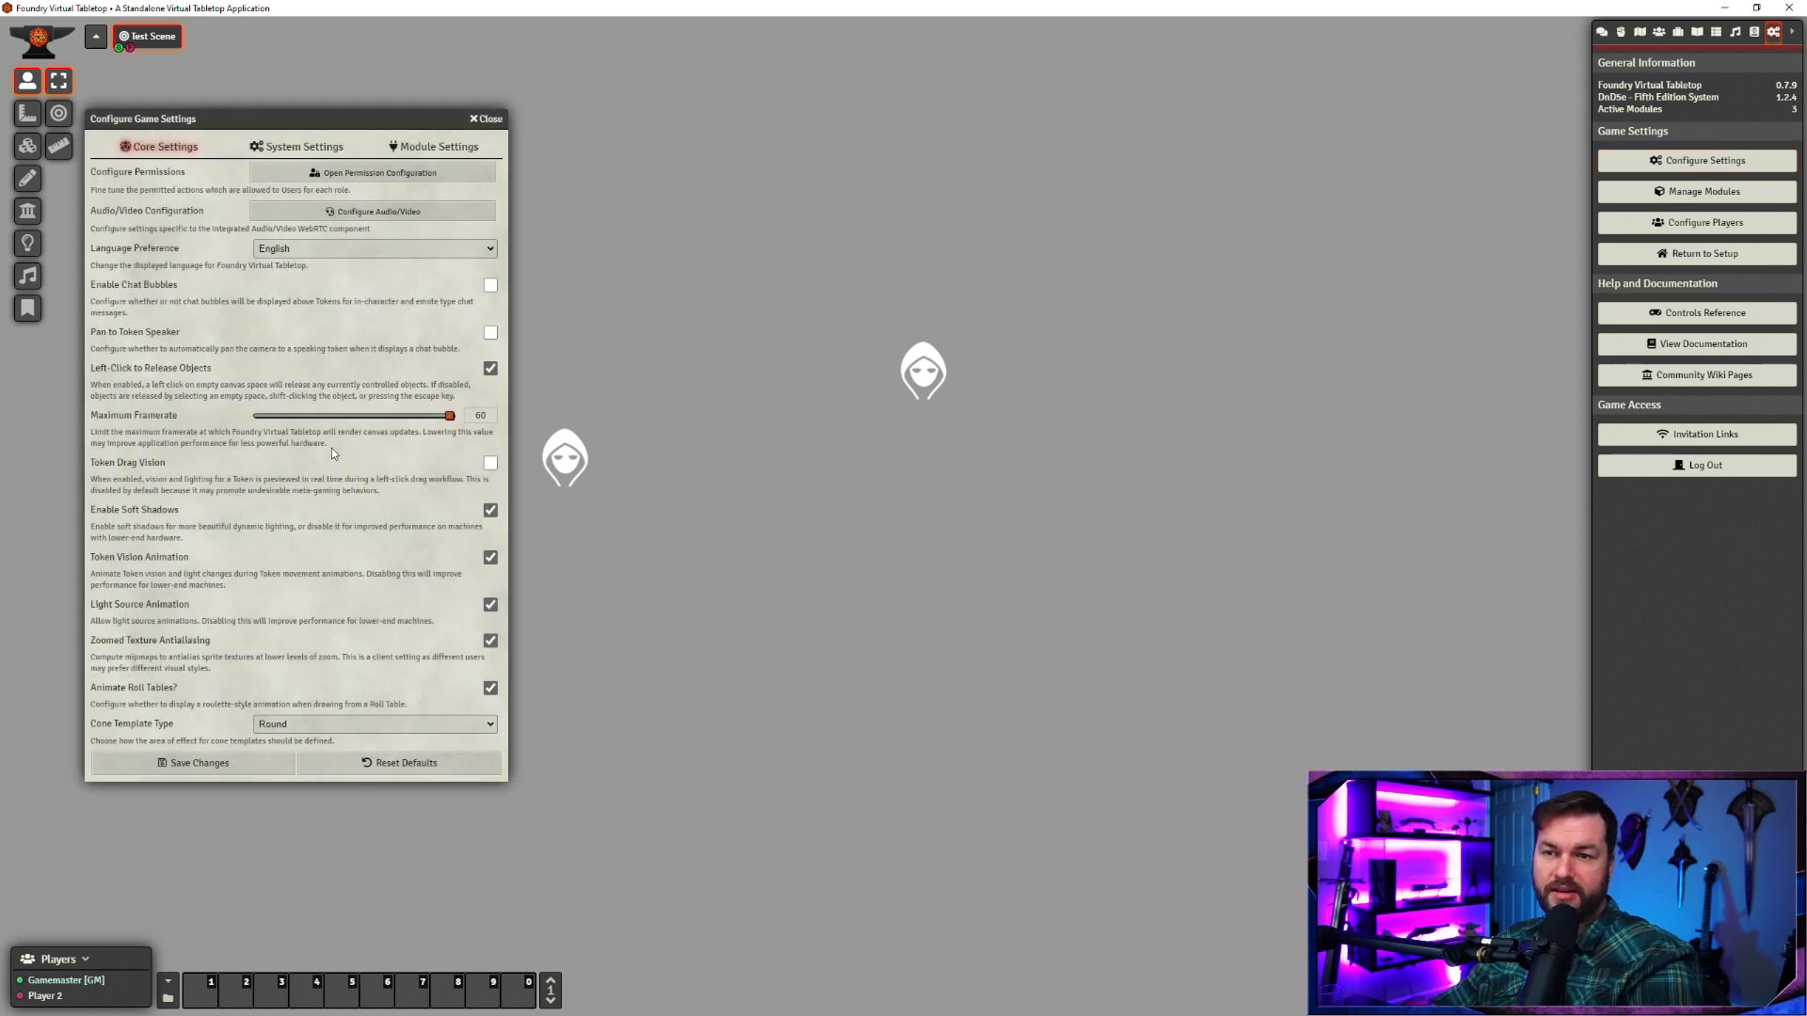
left_click(391, 423)
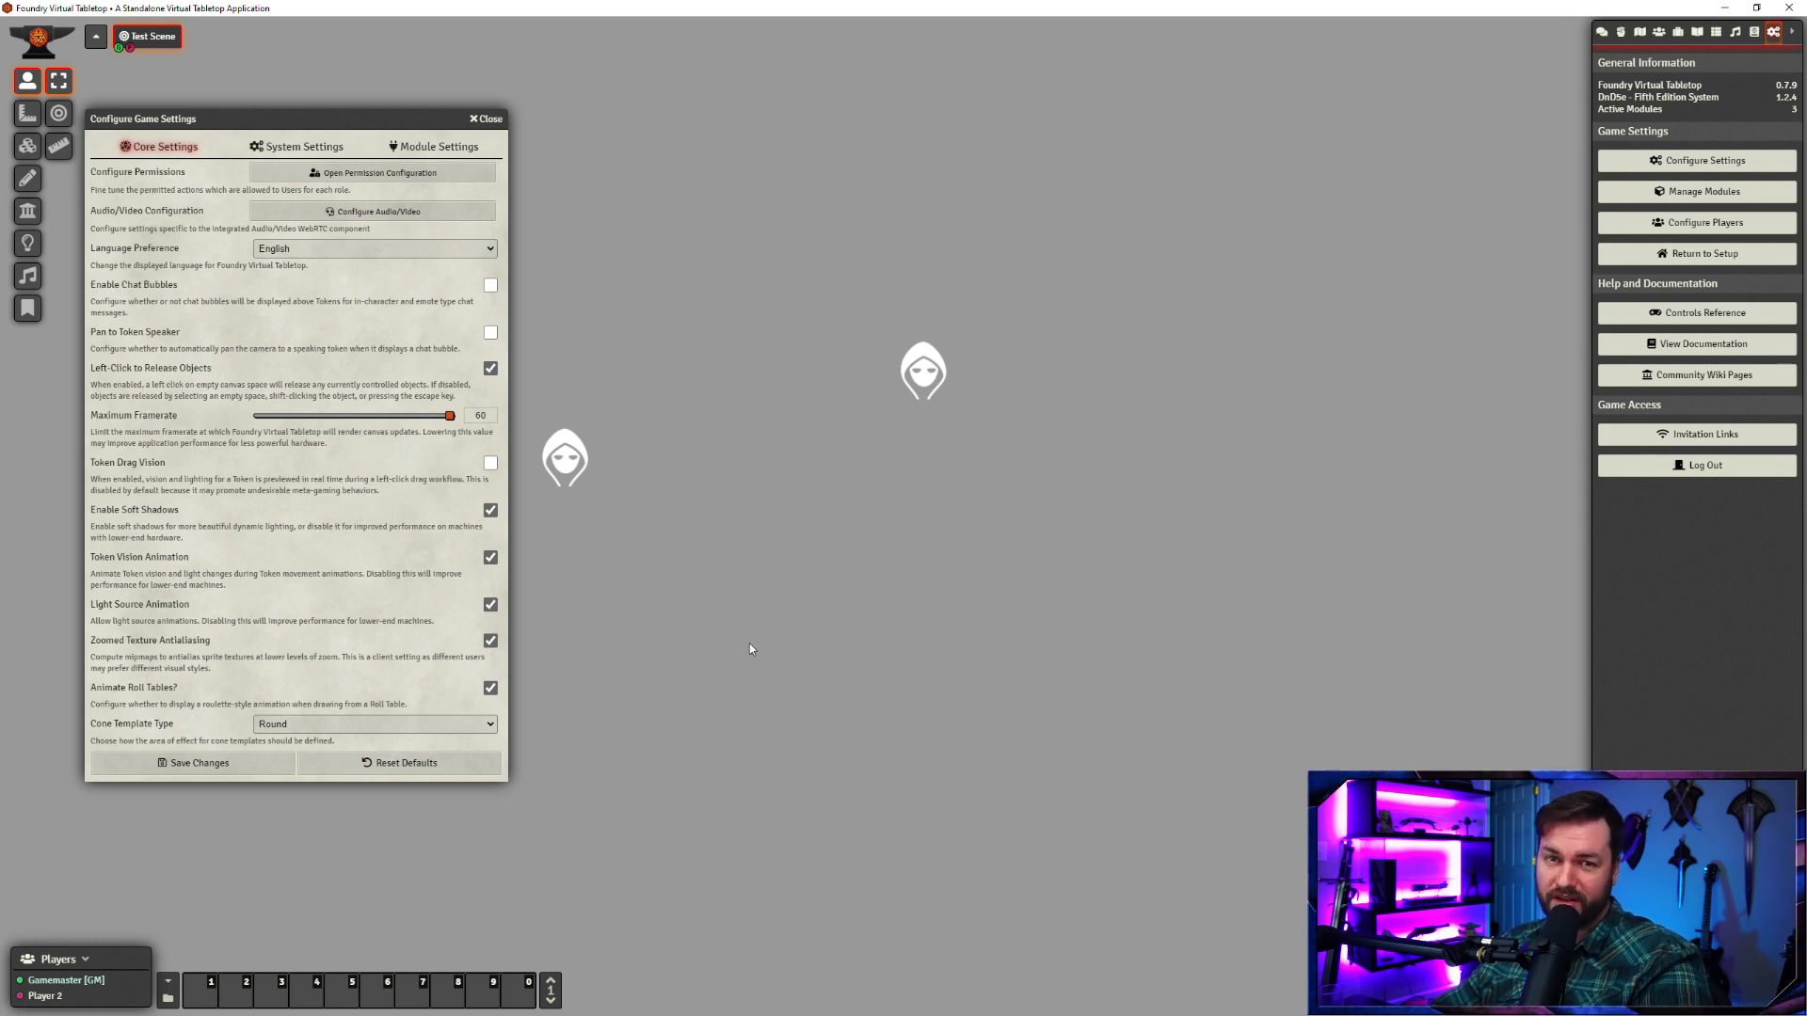
- Move the upper adsf token up and to the left, save the core settings, and pan the canvas
left_click_drag(920, 371, 743, 290)
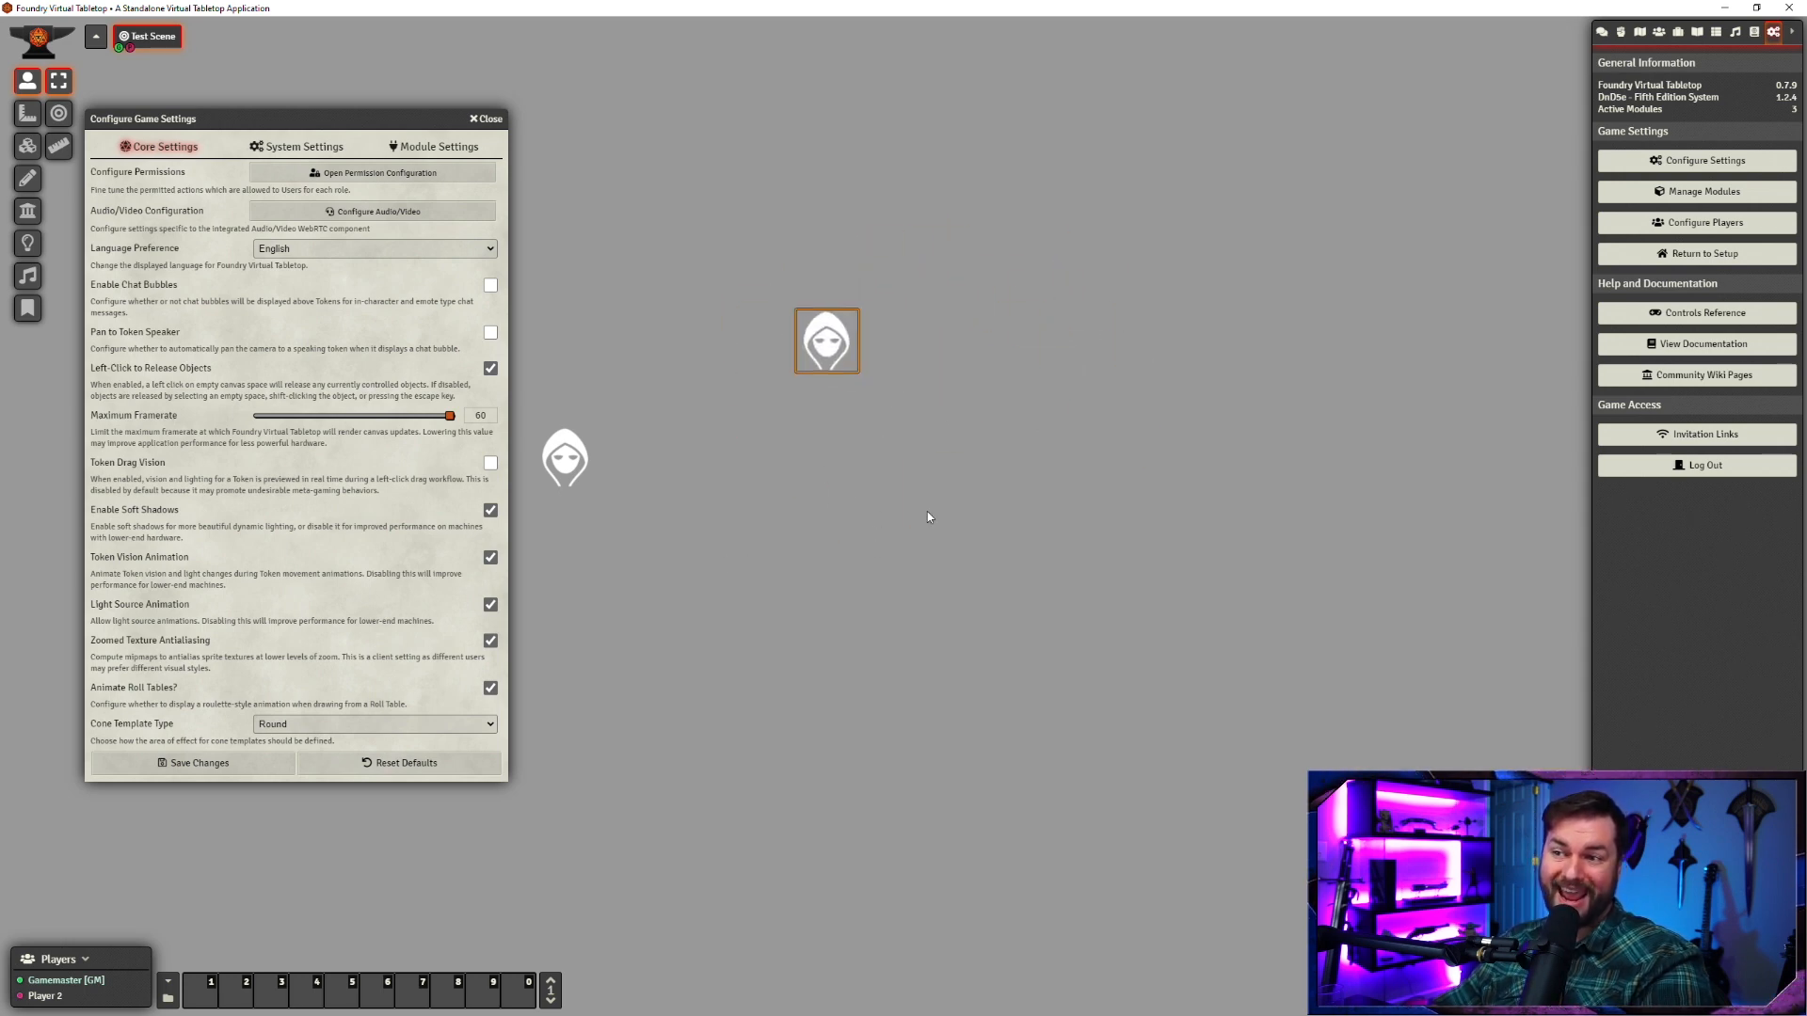
left_click(200, 766)
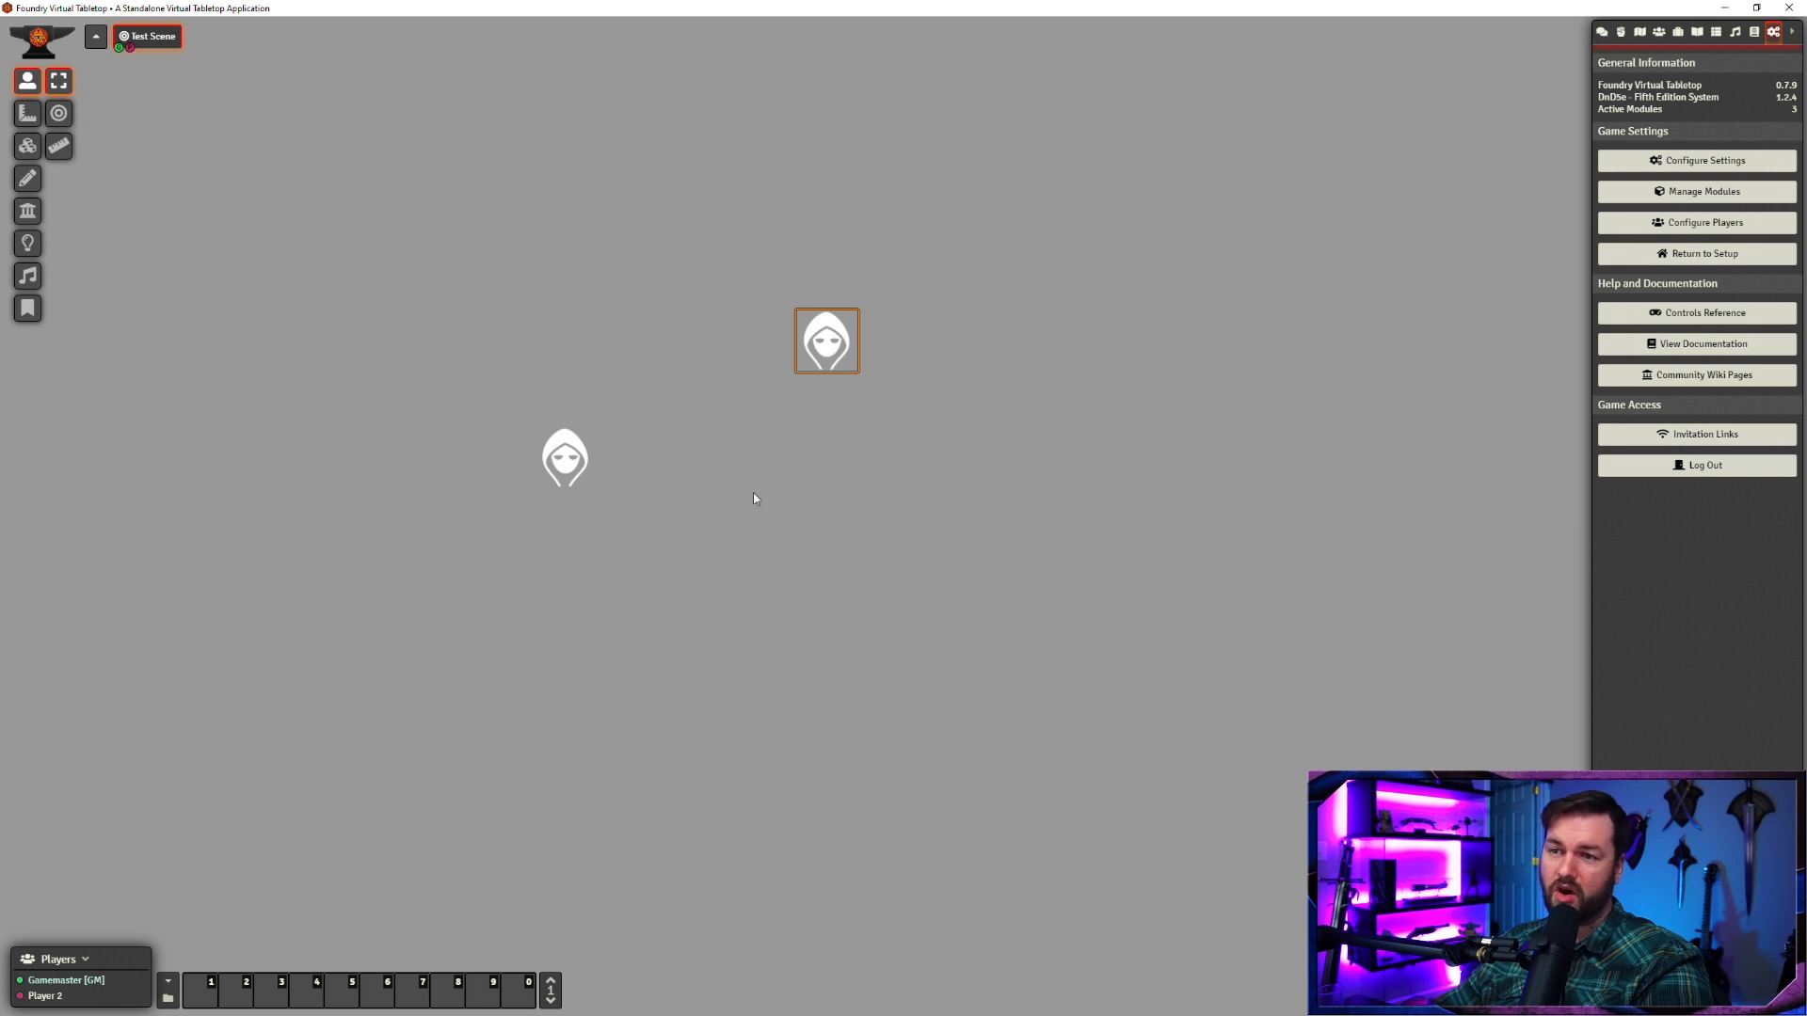
left_click_drag(1054, 583, 1475, 511)
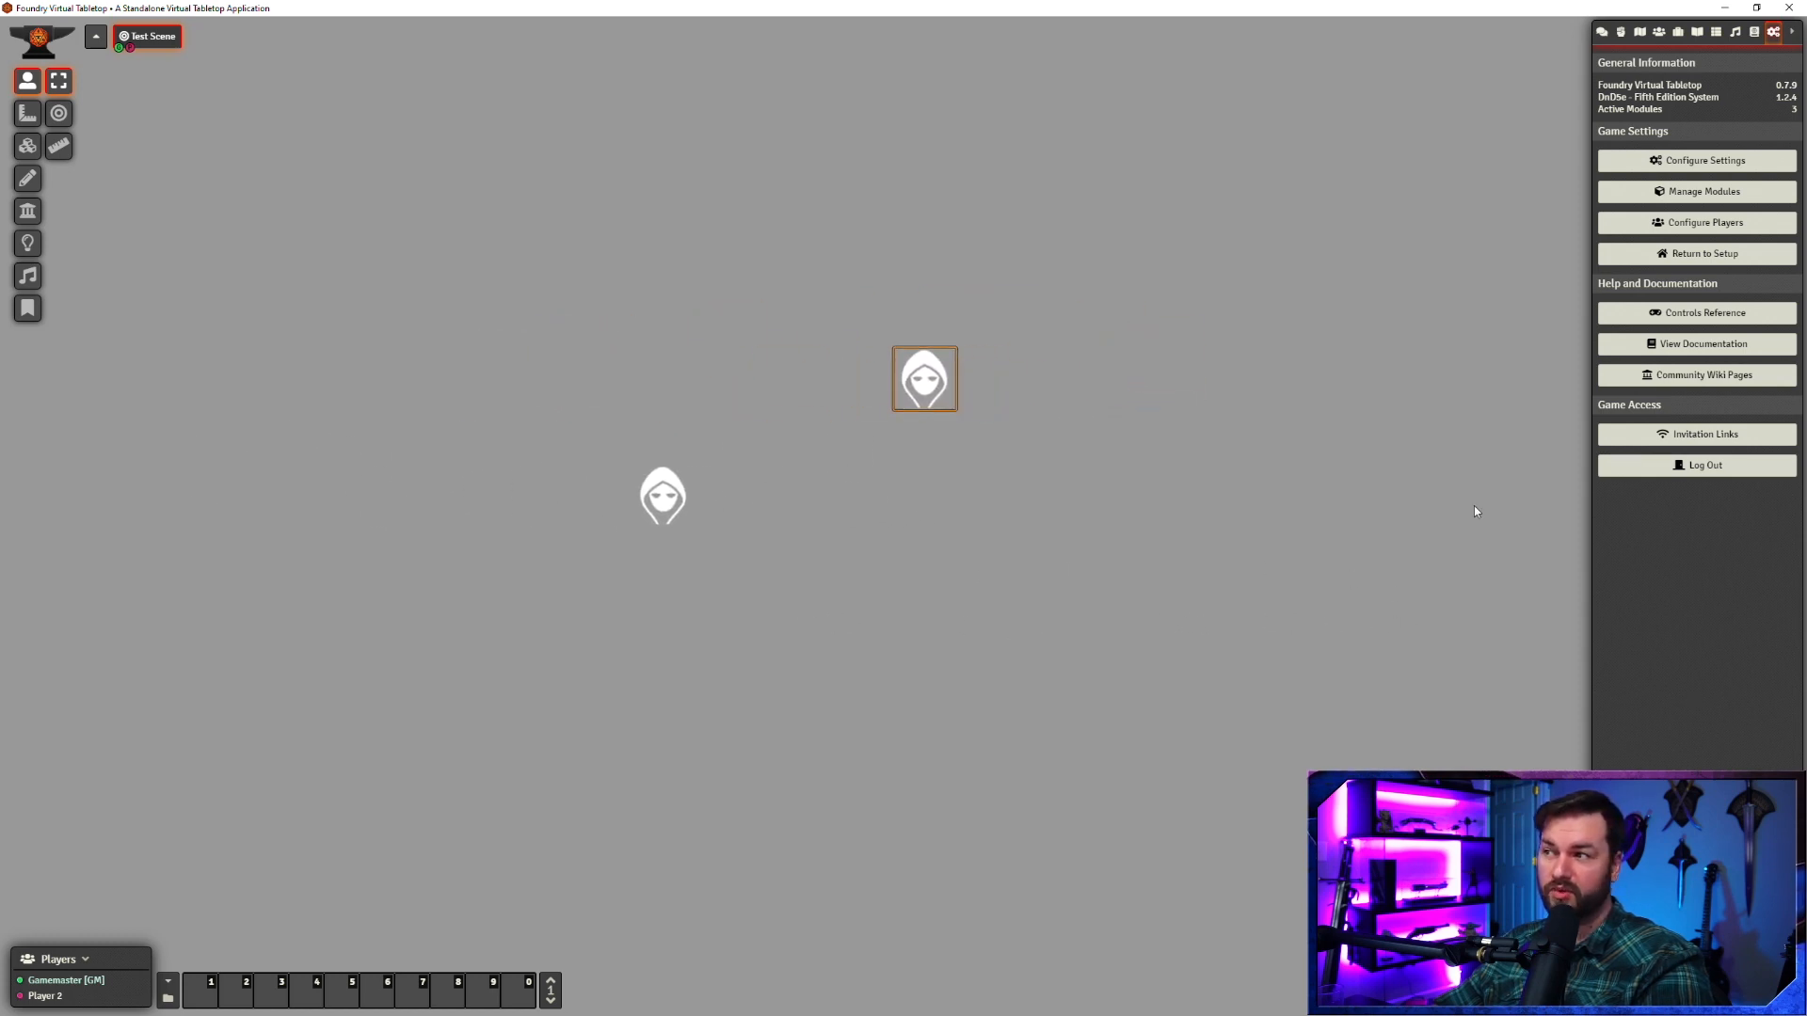
- Set Maximum Framerate to 10, save the core settings, and test how the canvas pans and zooms
left_click(1730, 167)
left_click_drag(377, 415, 256, 415)
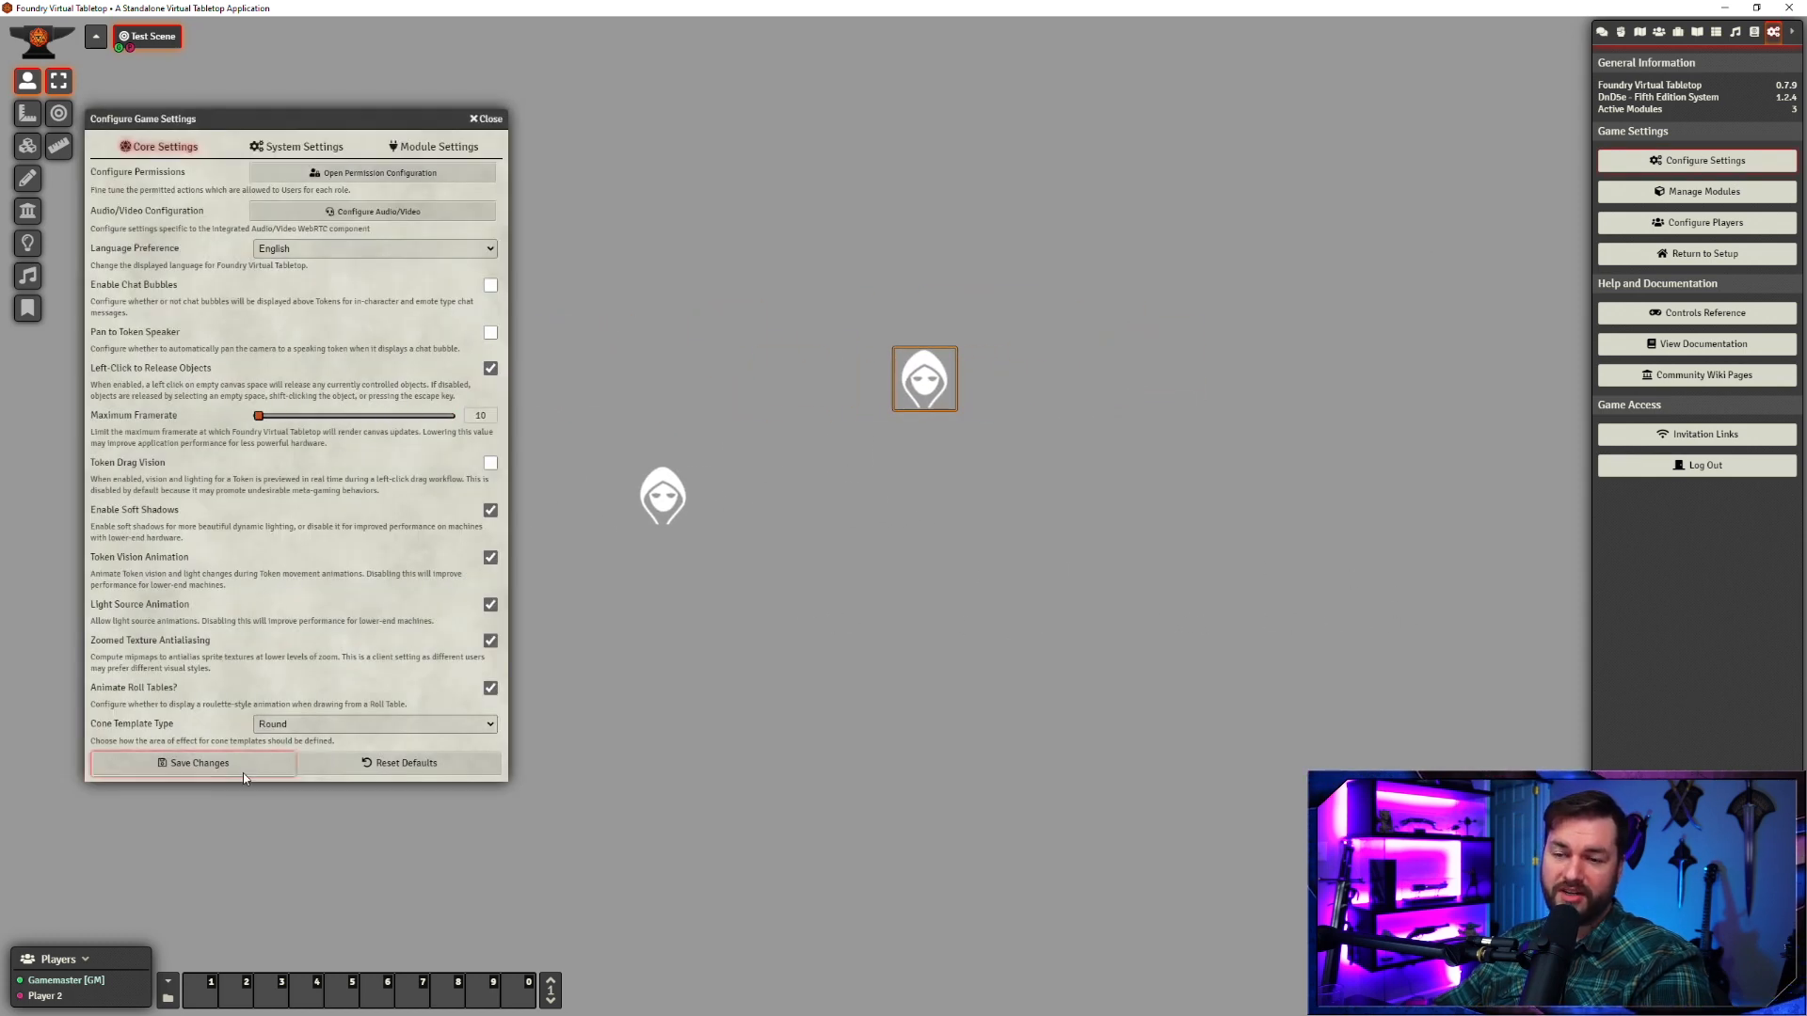
left_click(194, 763)
left_click_drag(1184, 617, 1054, 569)
scroll(766, 478, "up", 6)
scroll(800, 510, "down", 5)
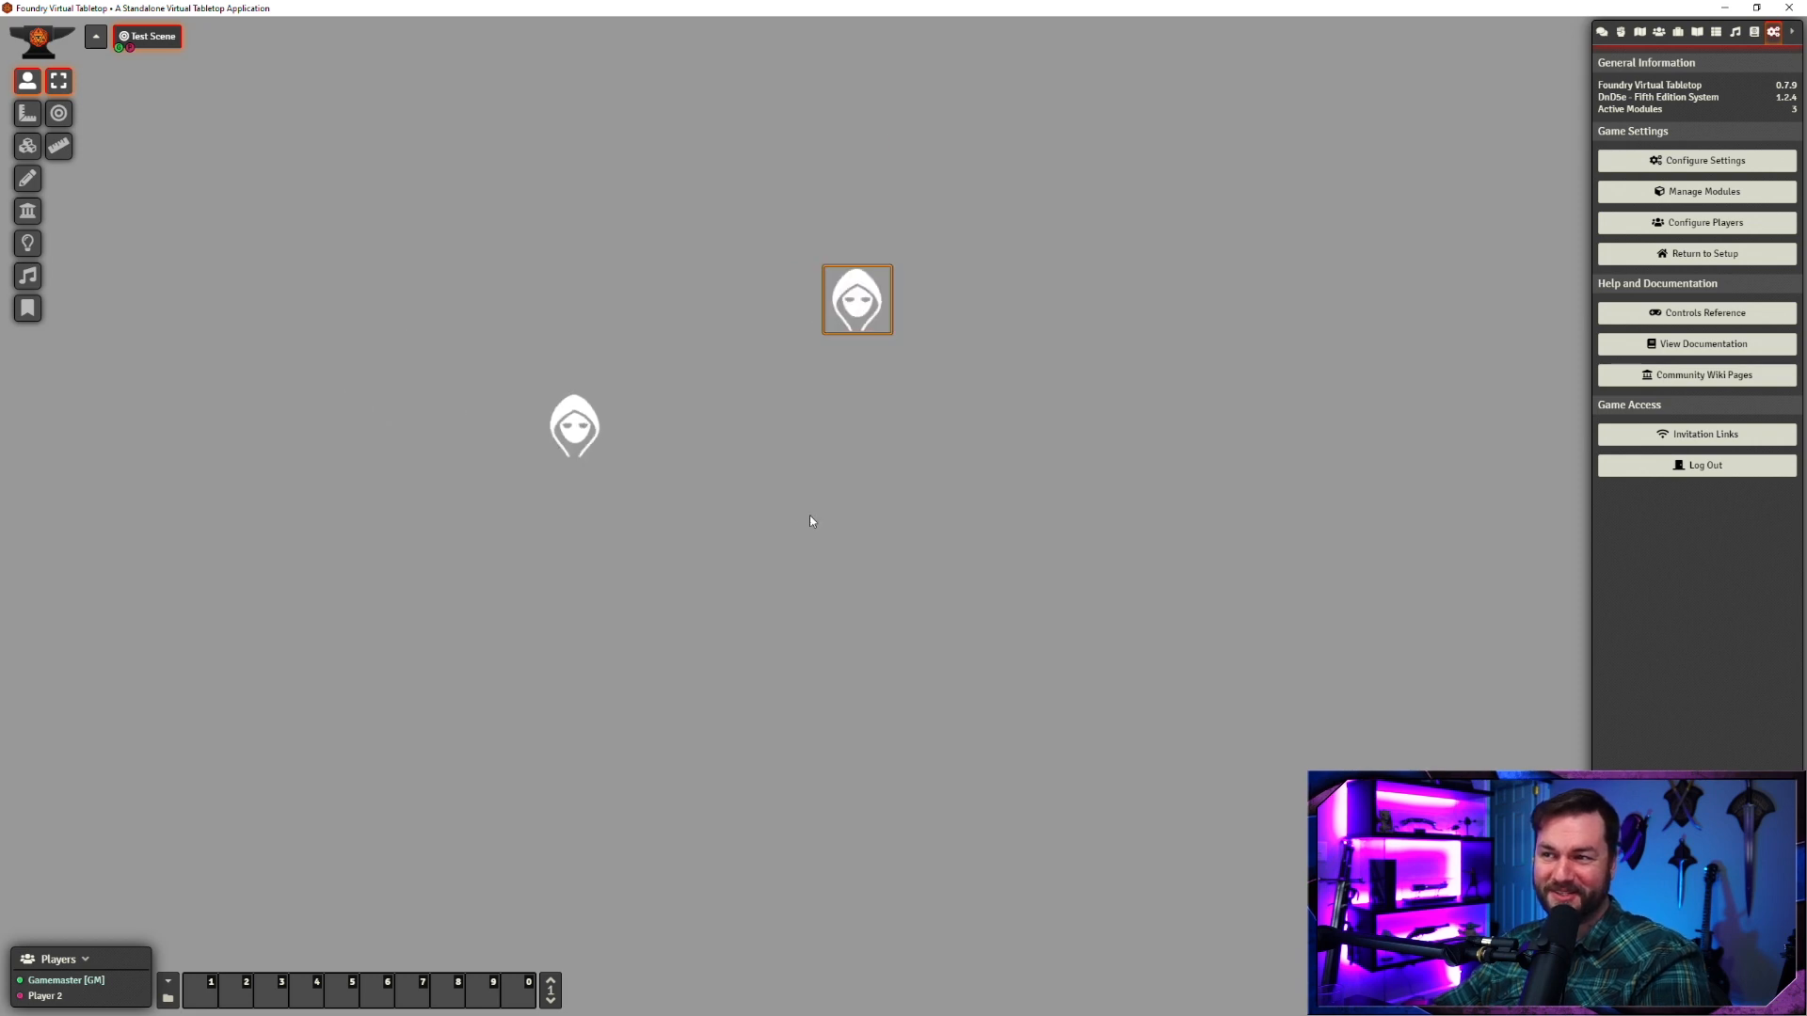
- Set Maximum Framerate back to 60 in the core settings
left_click(1661, 169)
left_click_drag(384, 418, 450, 414)
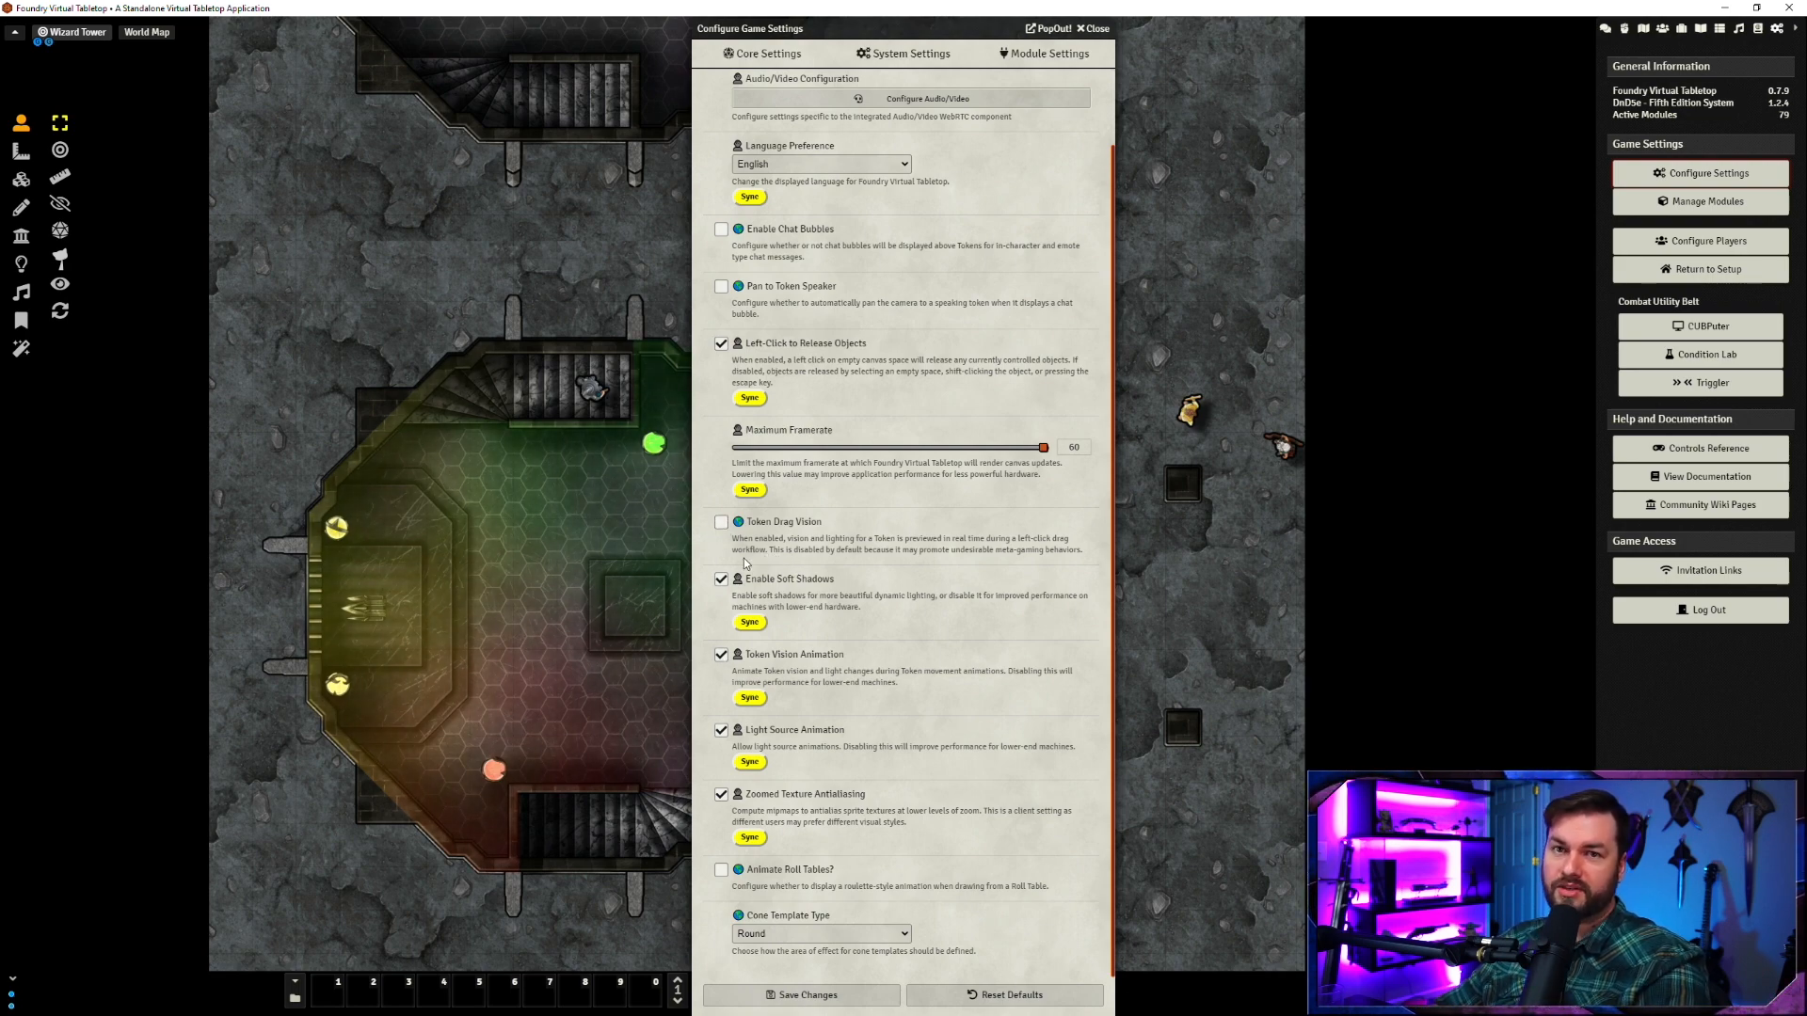
- Switch to the player's view, select only the Nura token, and test its vision while moving it along the map's lower edge
left_click(1719, 8)
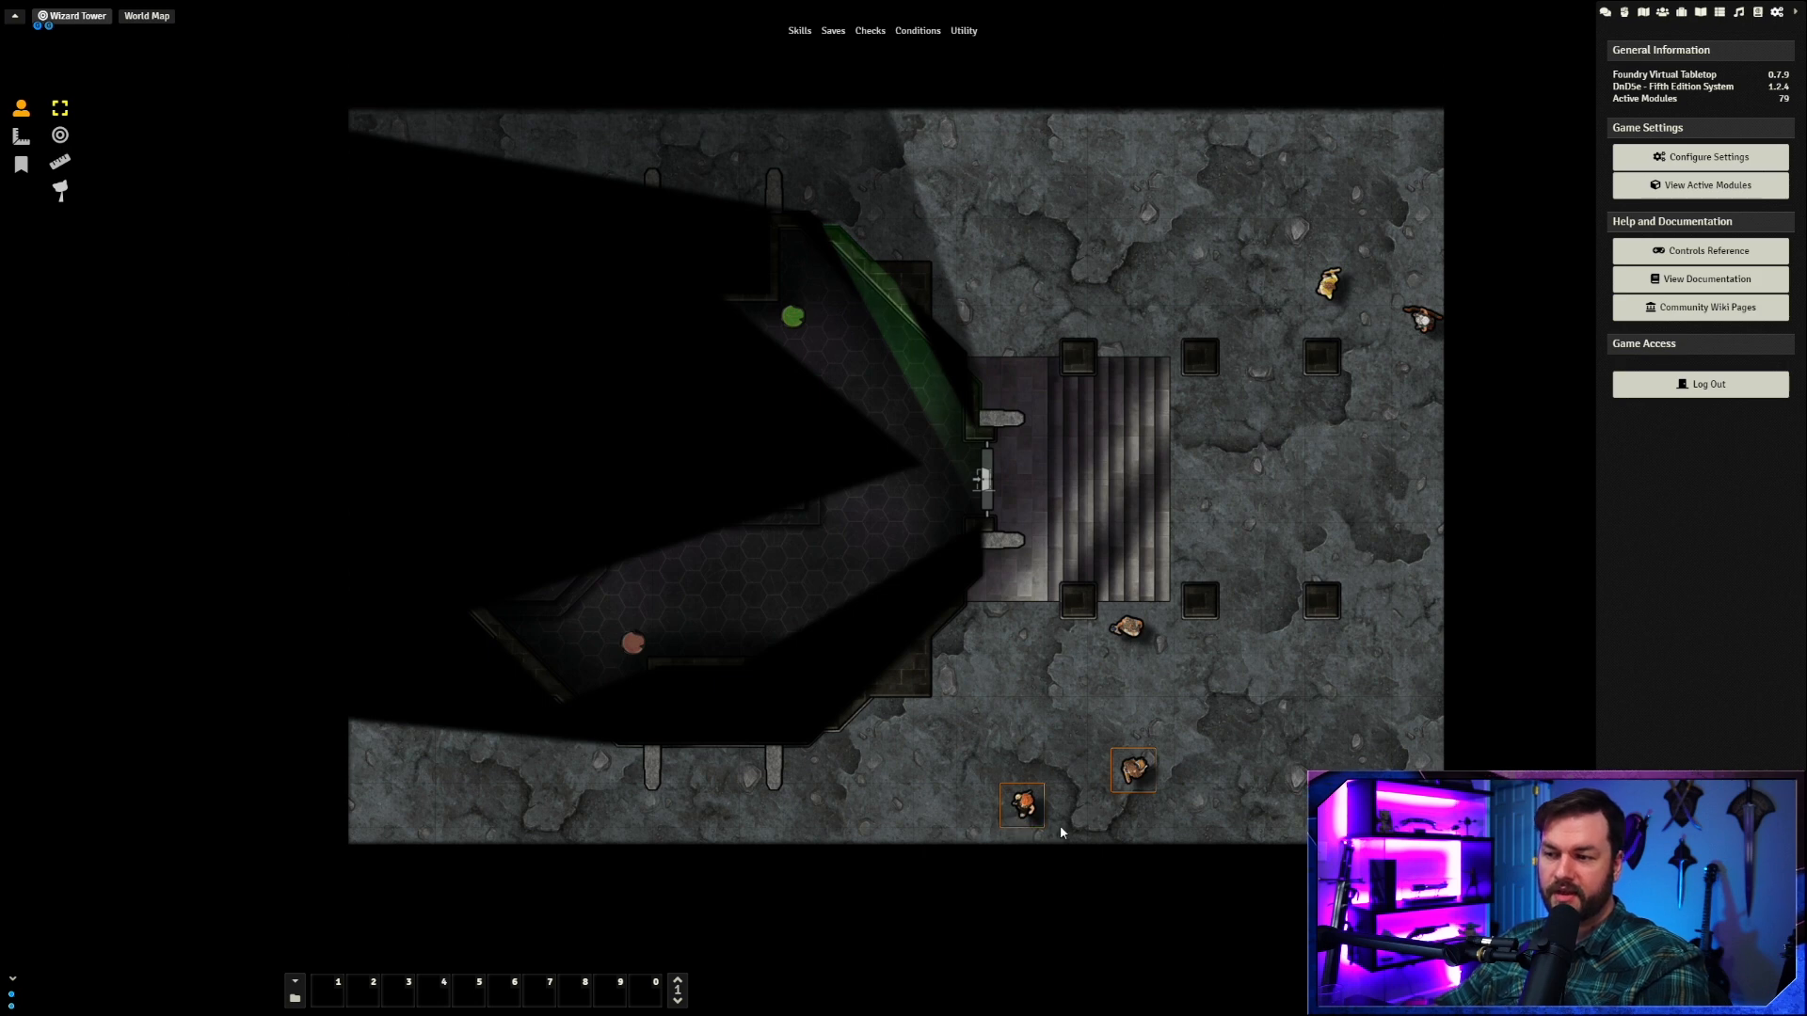
left_click(1033, 798)
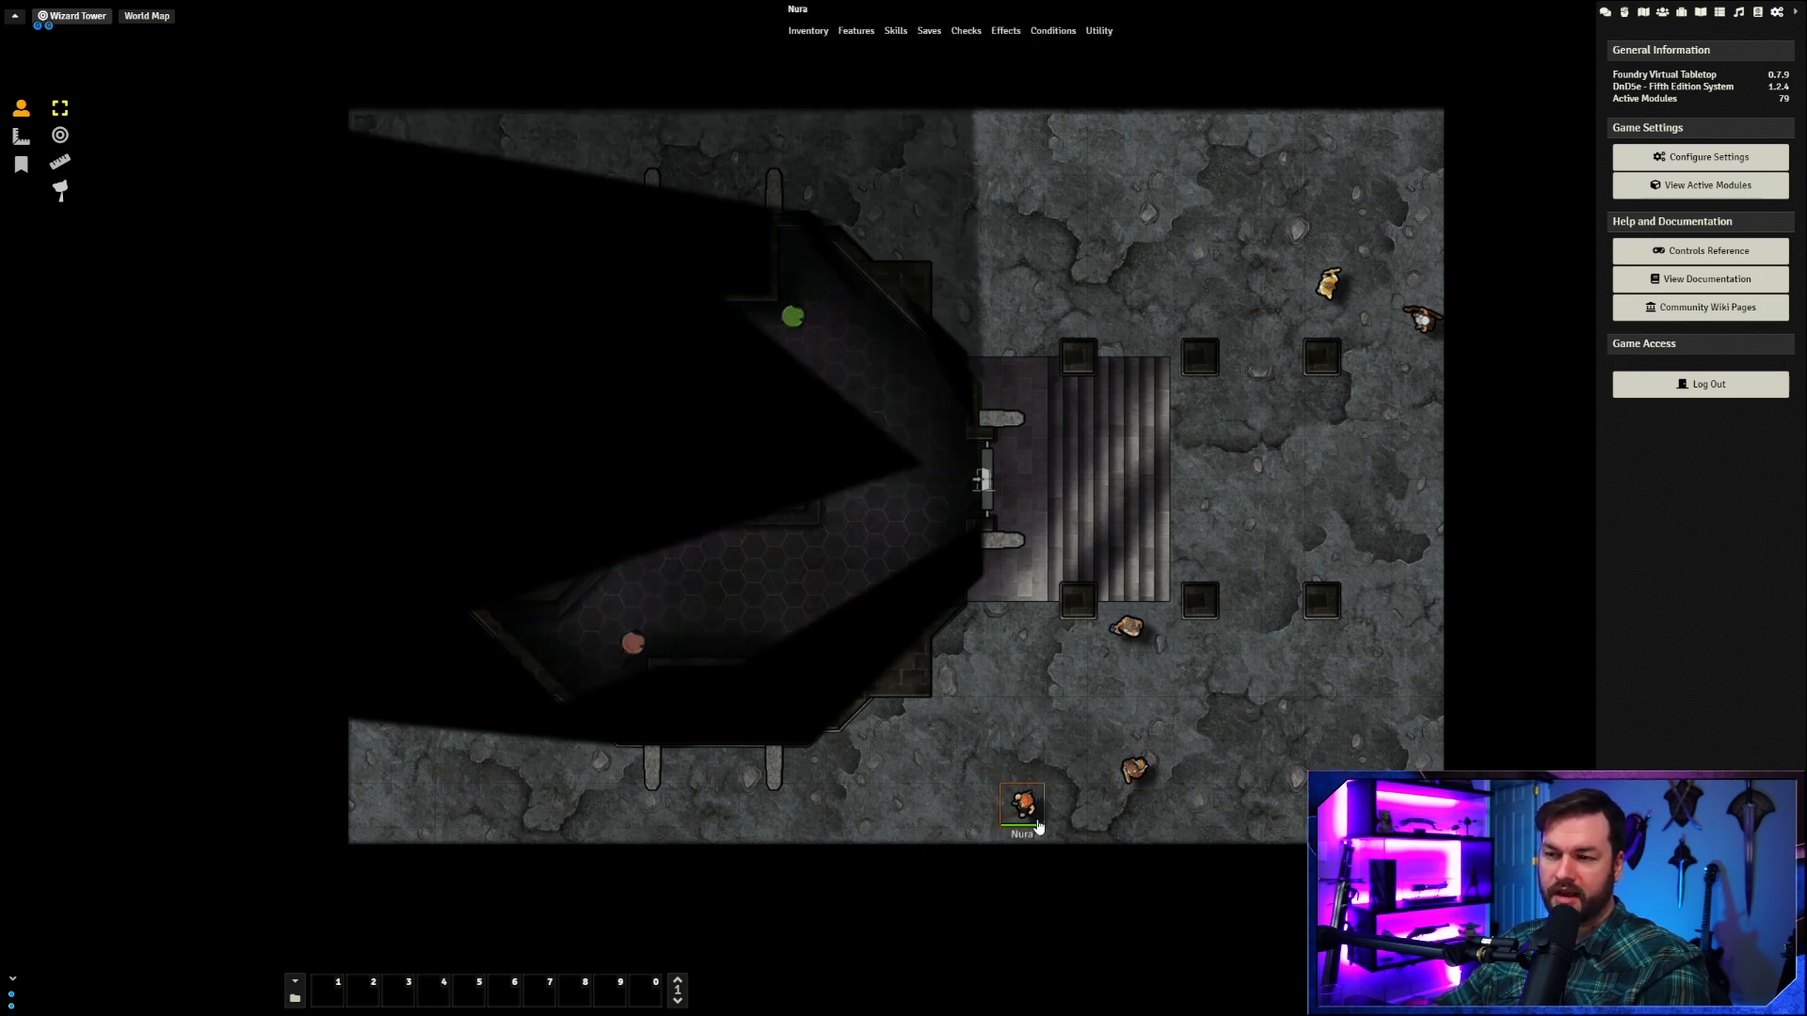
left_click_drag(1024, 815, 374, 817)
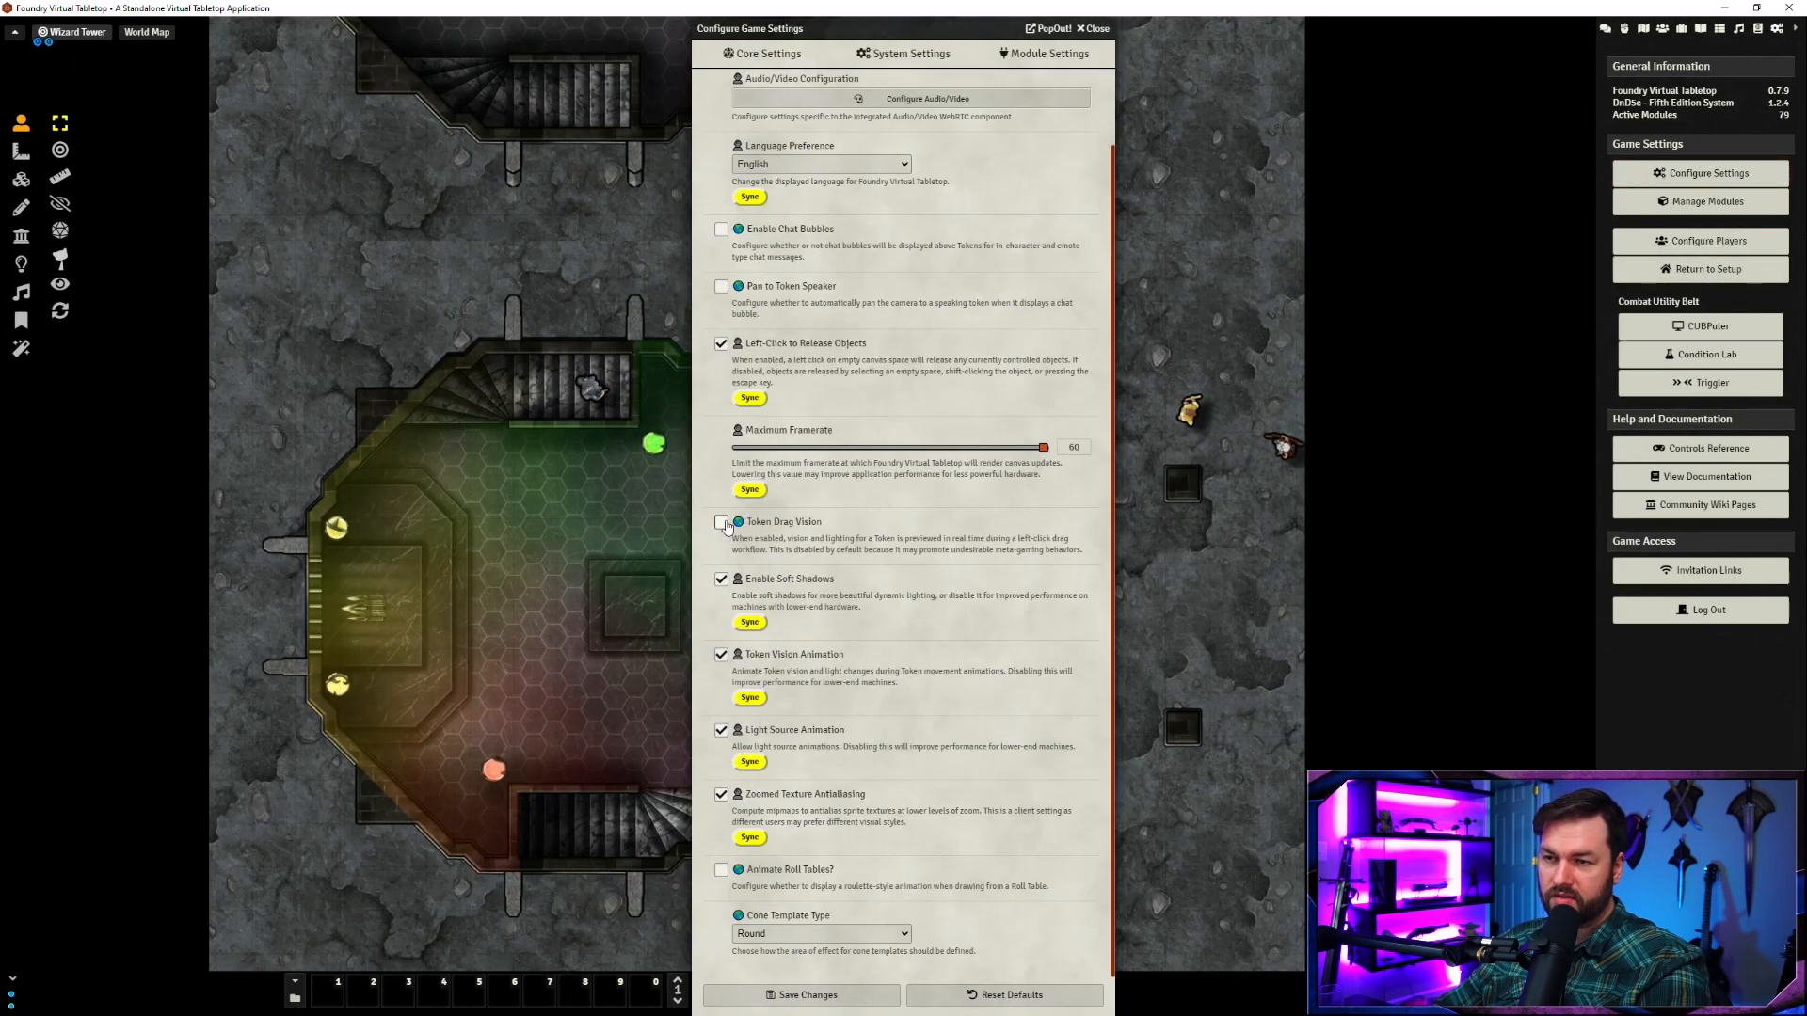
- Enable Token Drag Vision, save the core settings, and return to the player's view
left_click(722, 523)
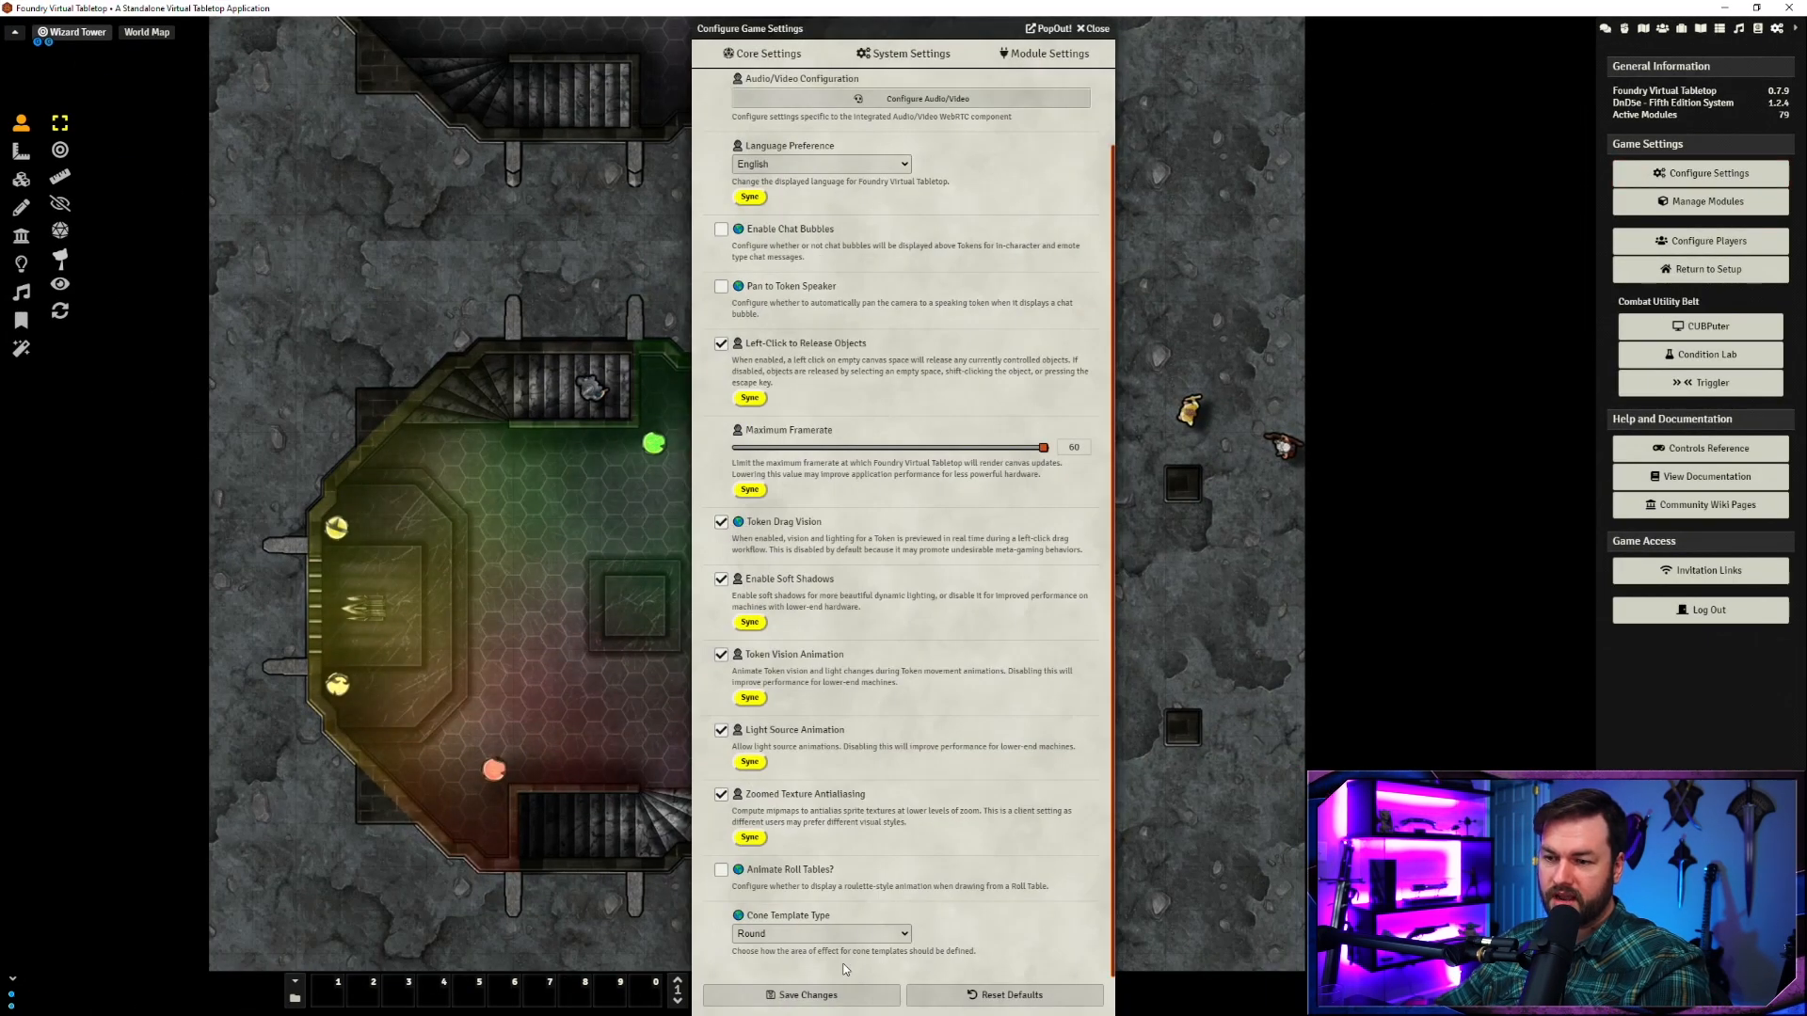
left_click(828, 994)
left_click(1720, 7)
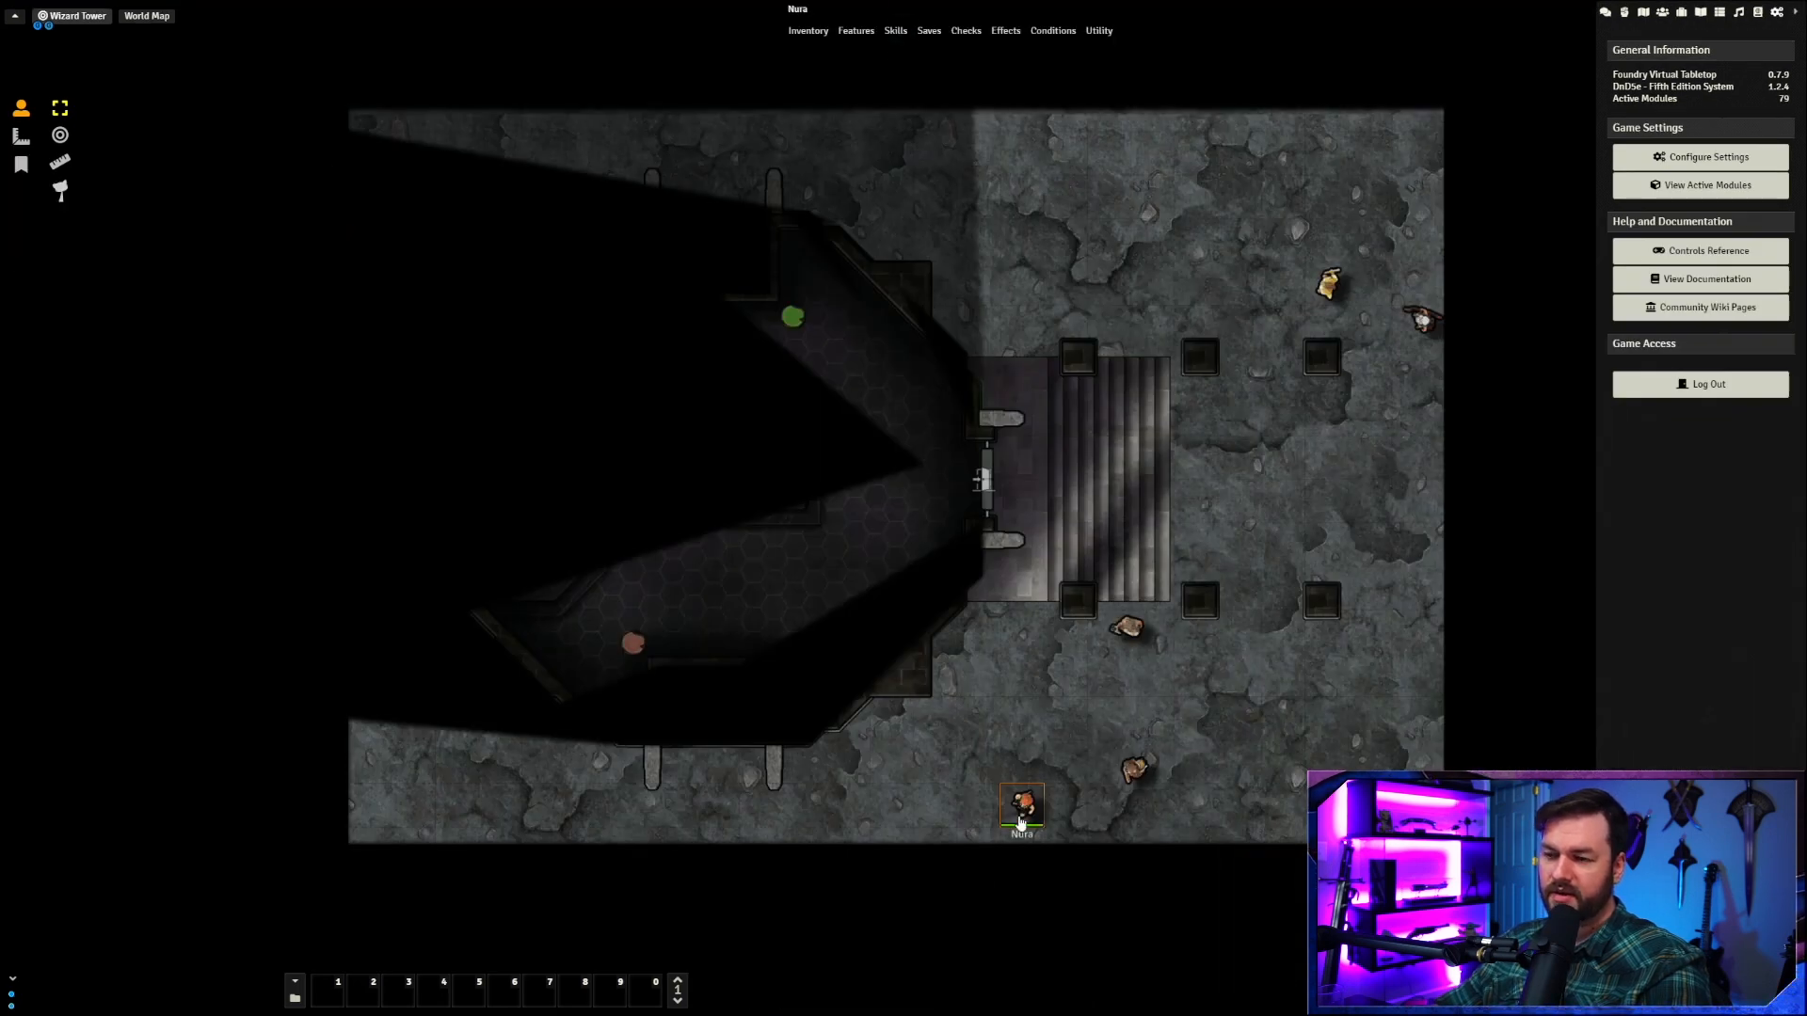
- Test Token Drag Vision by moving the Nura token into the tower and back out to the entrance stairs
mouse_move(1027, 817)
left_mouse_down()
mouse_move(357, 811)
mouse_move(1022, 805)
mouse_move(395, 809)
mouse_move(376, 659)
mouse_move(818, 781)
mouse_move(1048, 673)
mouse_move(1078, 443)
mouse_move(1022, 806)
left_mouse_up()
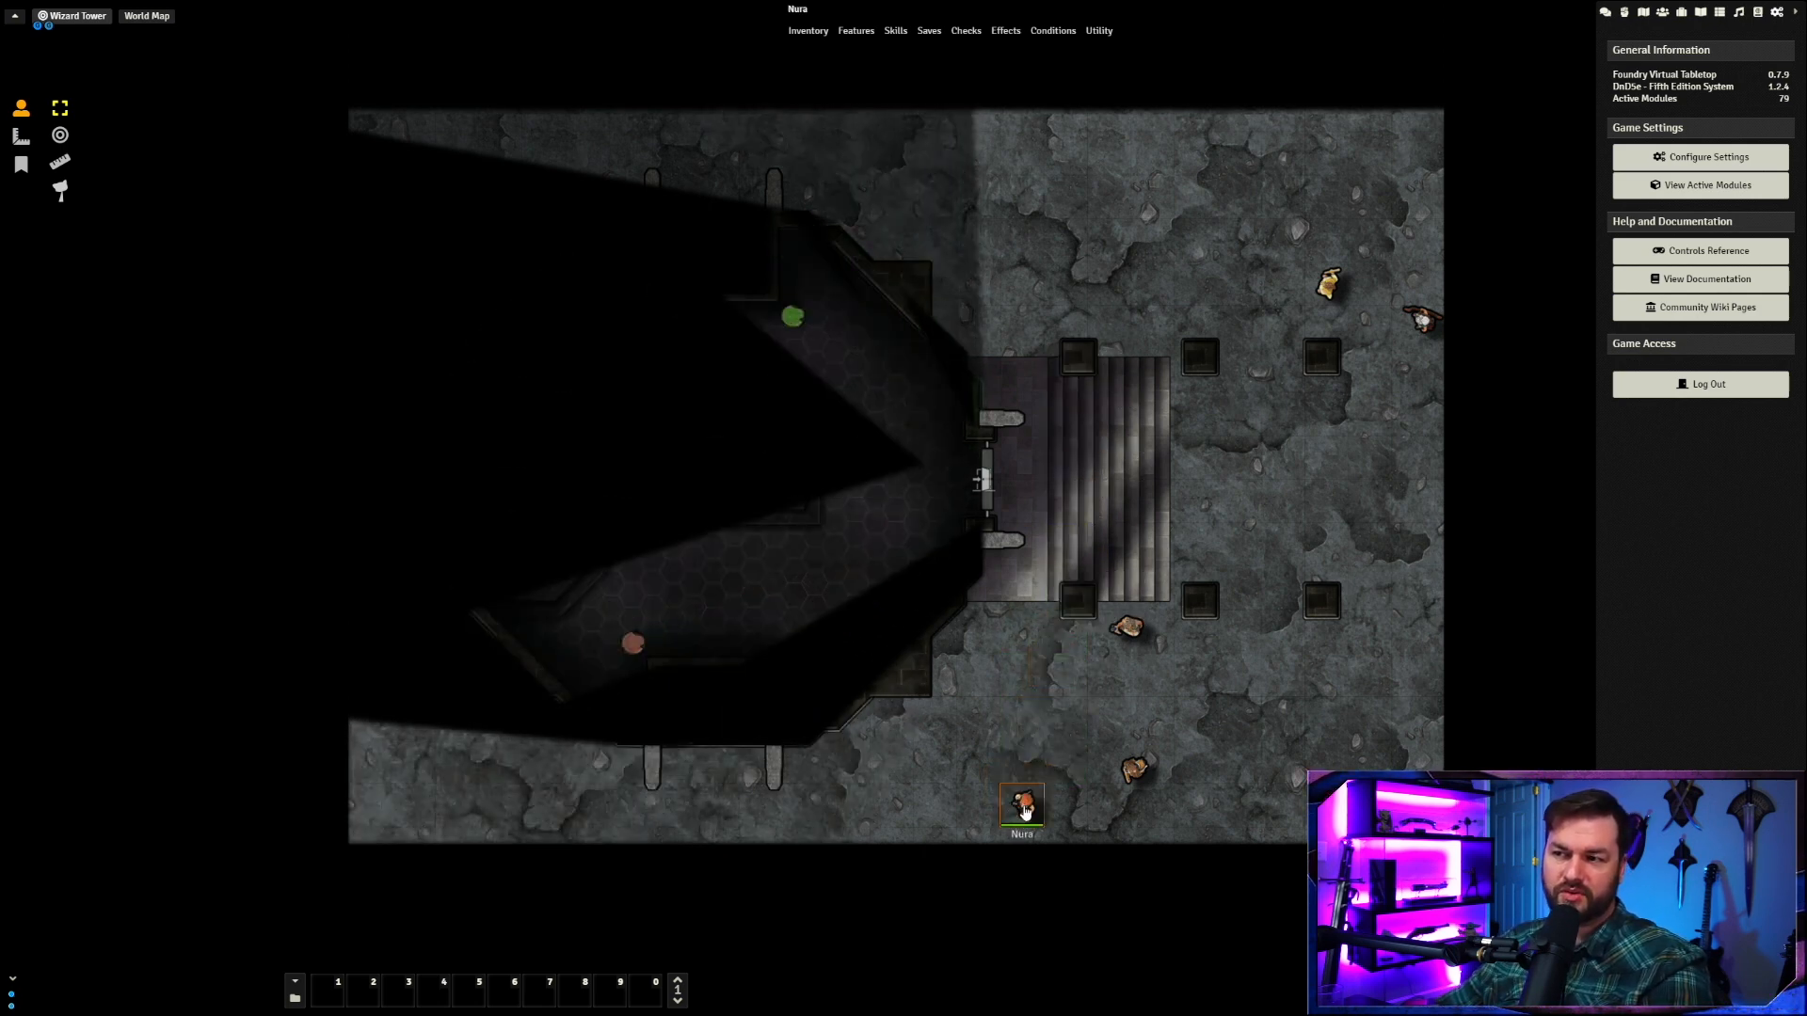
mouse_move(1025, 811)
left_mouse_down()
mouse_move(1073, 625)
mouse_move(1071, 475)
mouse_move(1024, 809)
left_mouse_up()
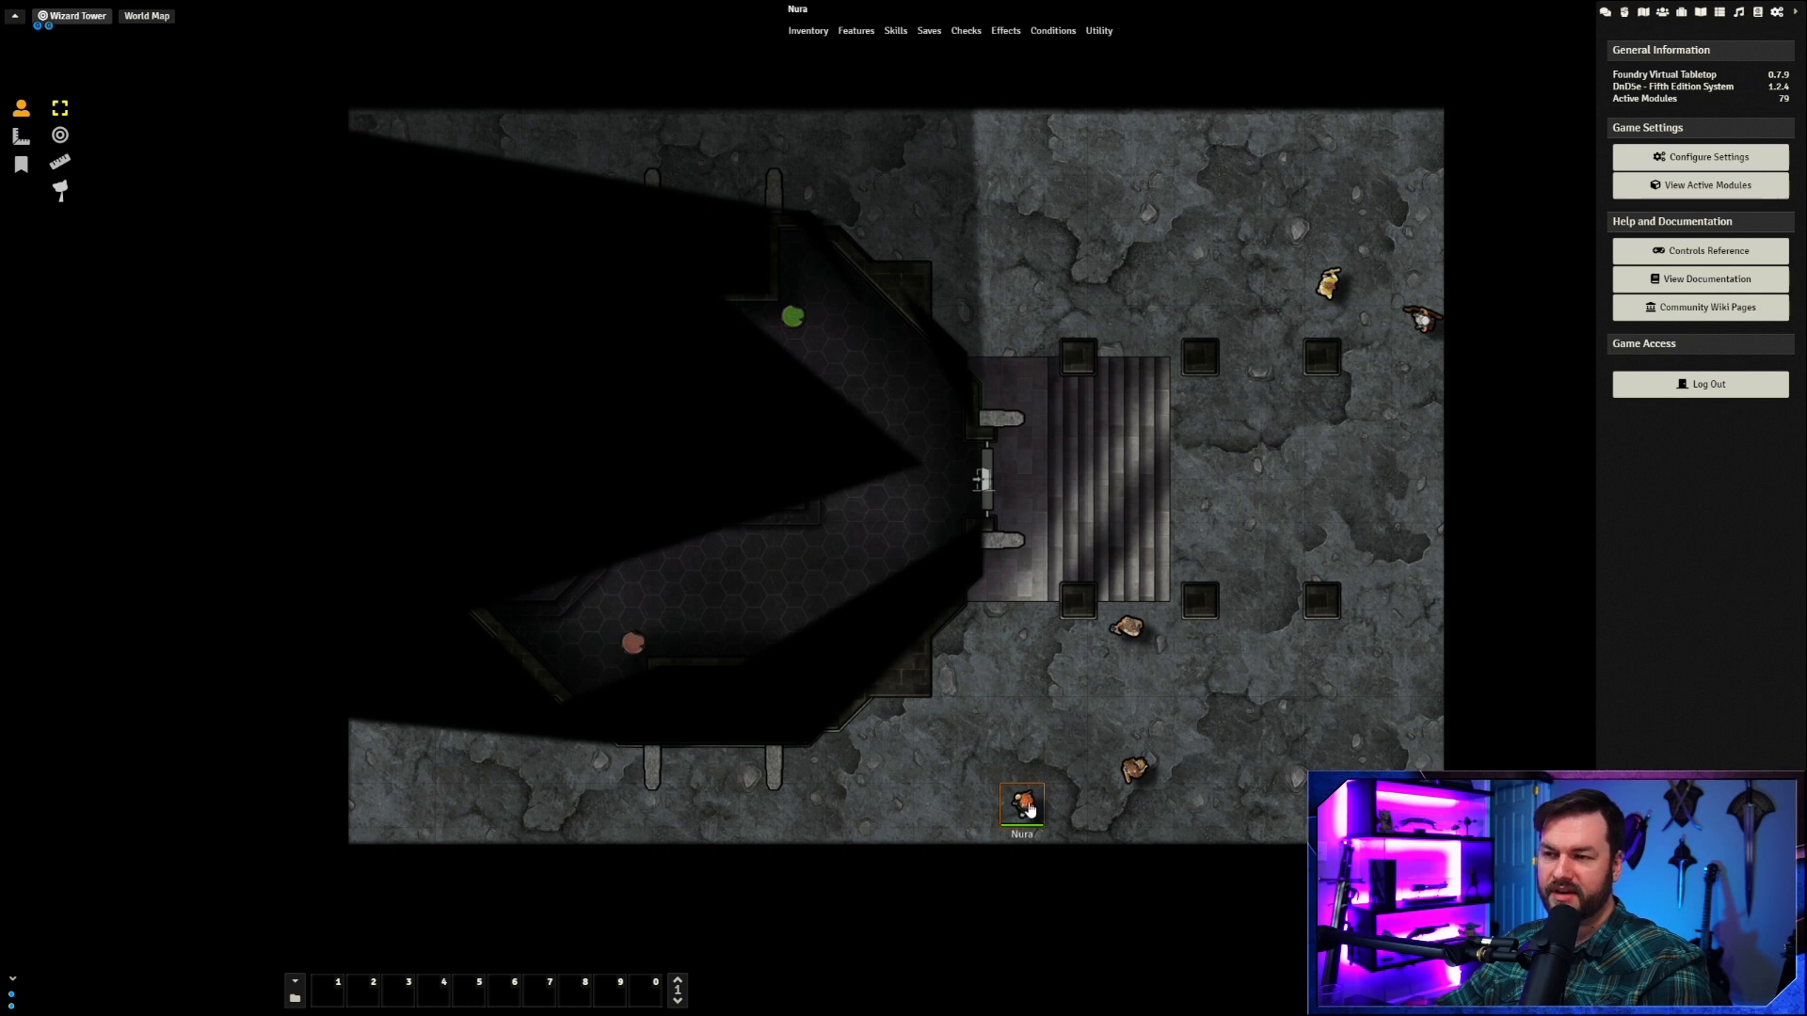
left_click_drag(1022, 824, 594, 283)
left_click_drag(515, 510, 515, 510)
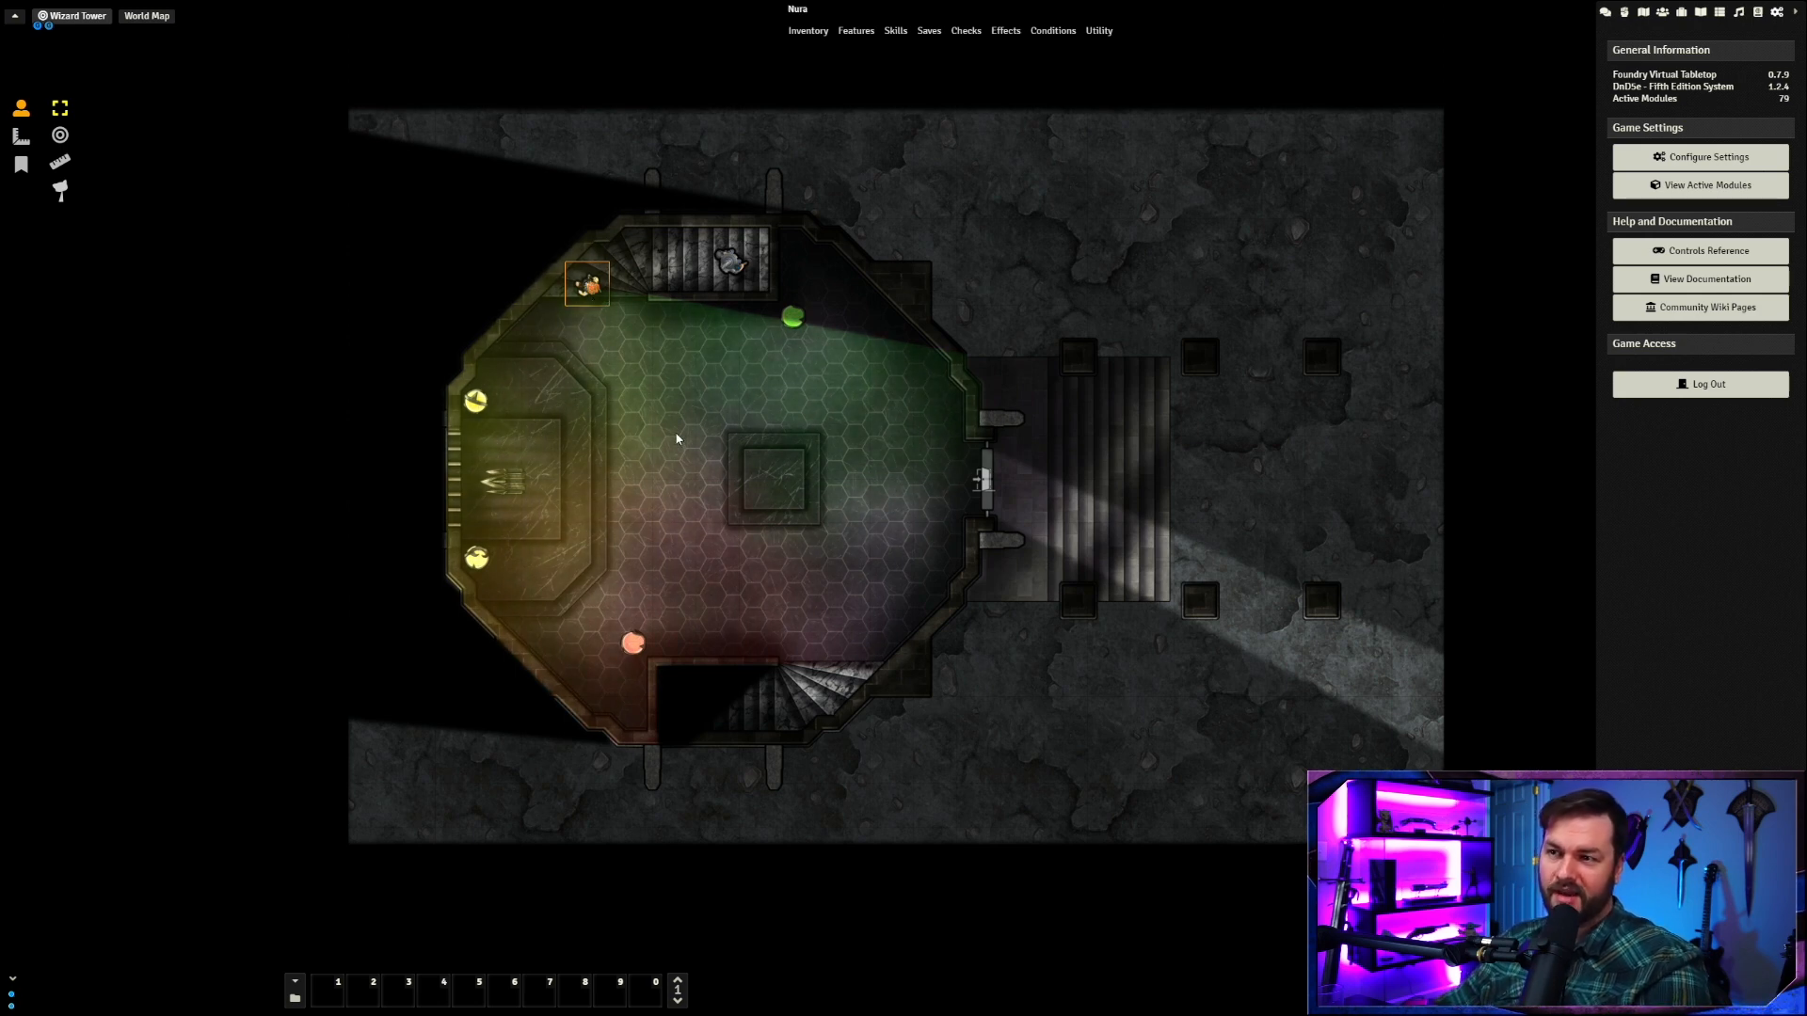
left_click_drag(591, 295, 1044, 519)
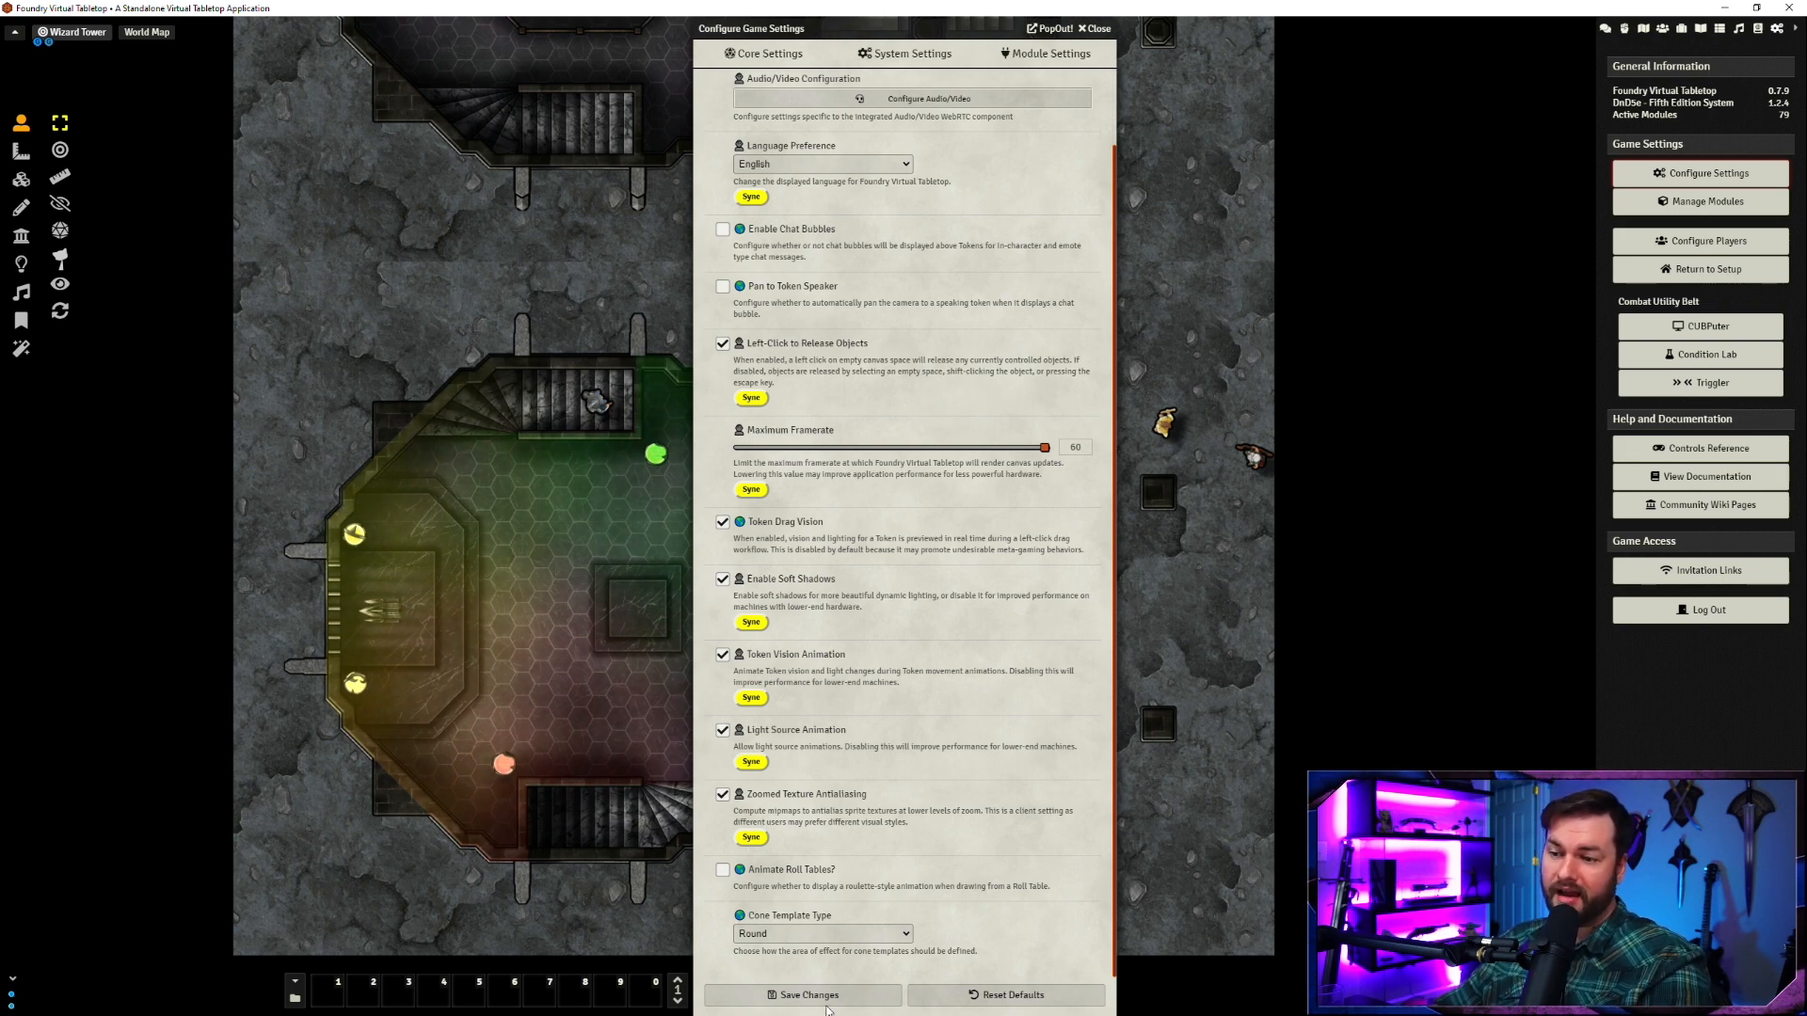
- Close the game settings and reset the doors and fog for the Wizard Tower scene
key("Escape")
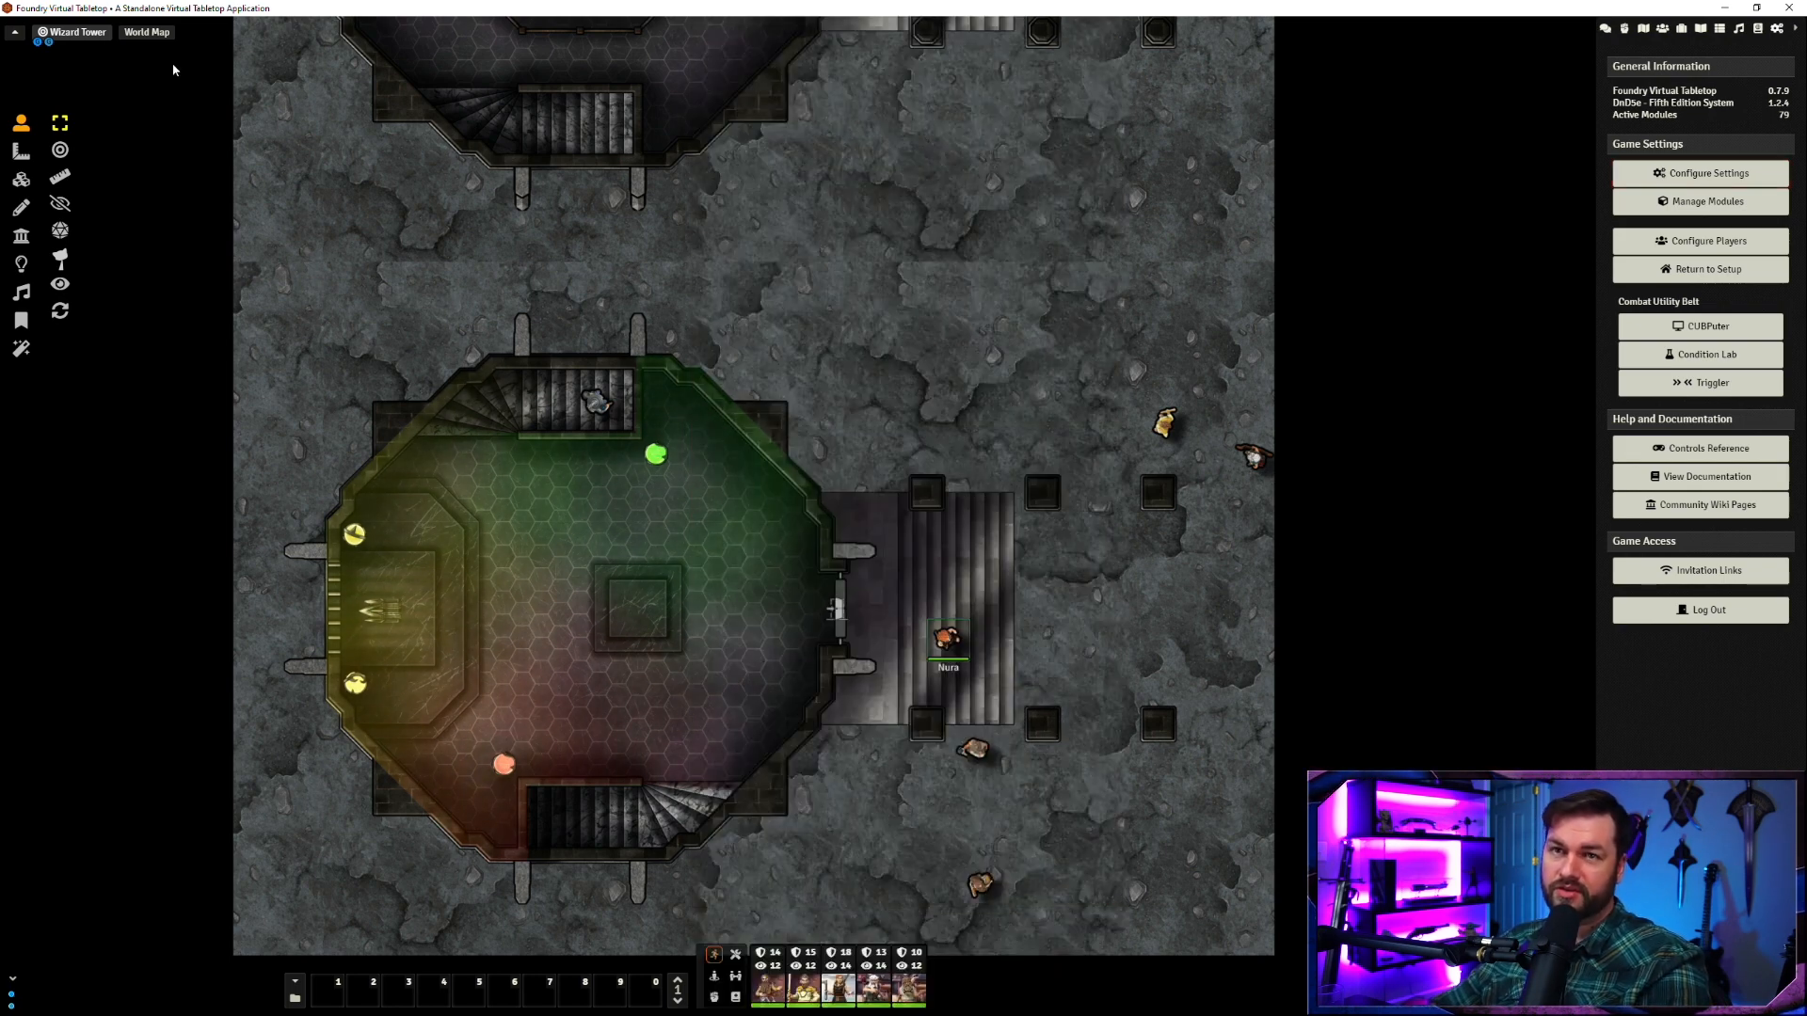
right_click(75, 32)
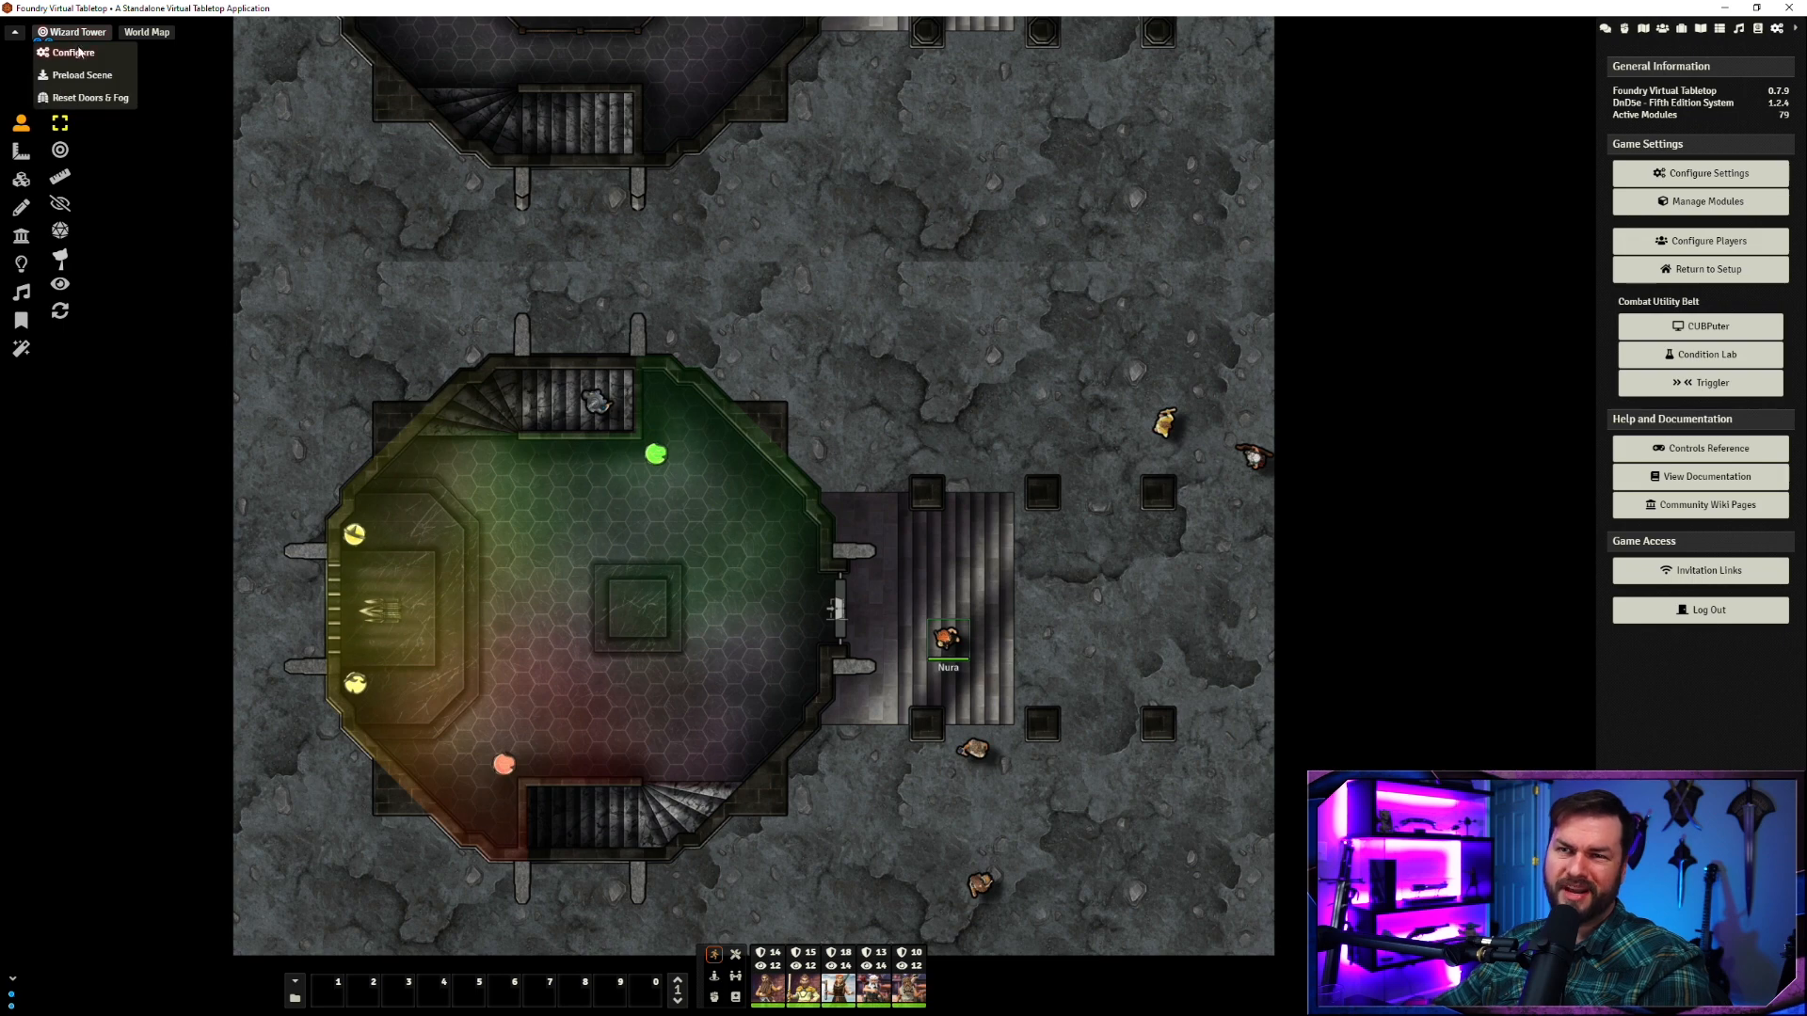
left_click(85, 97)
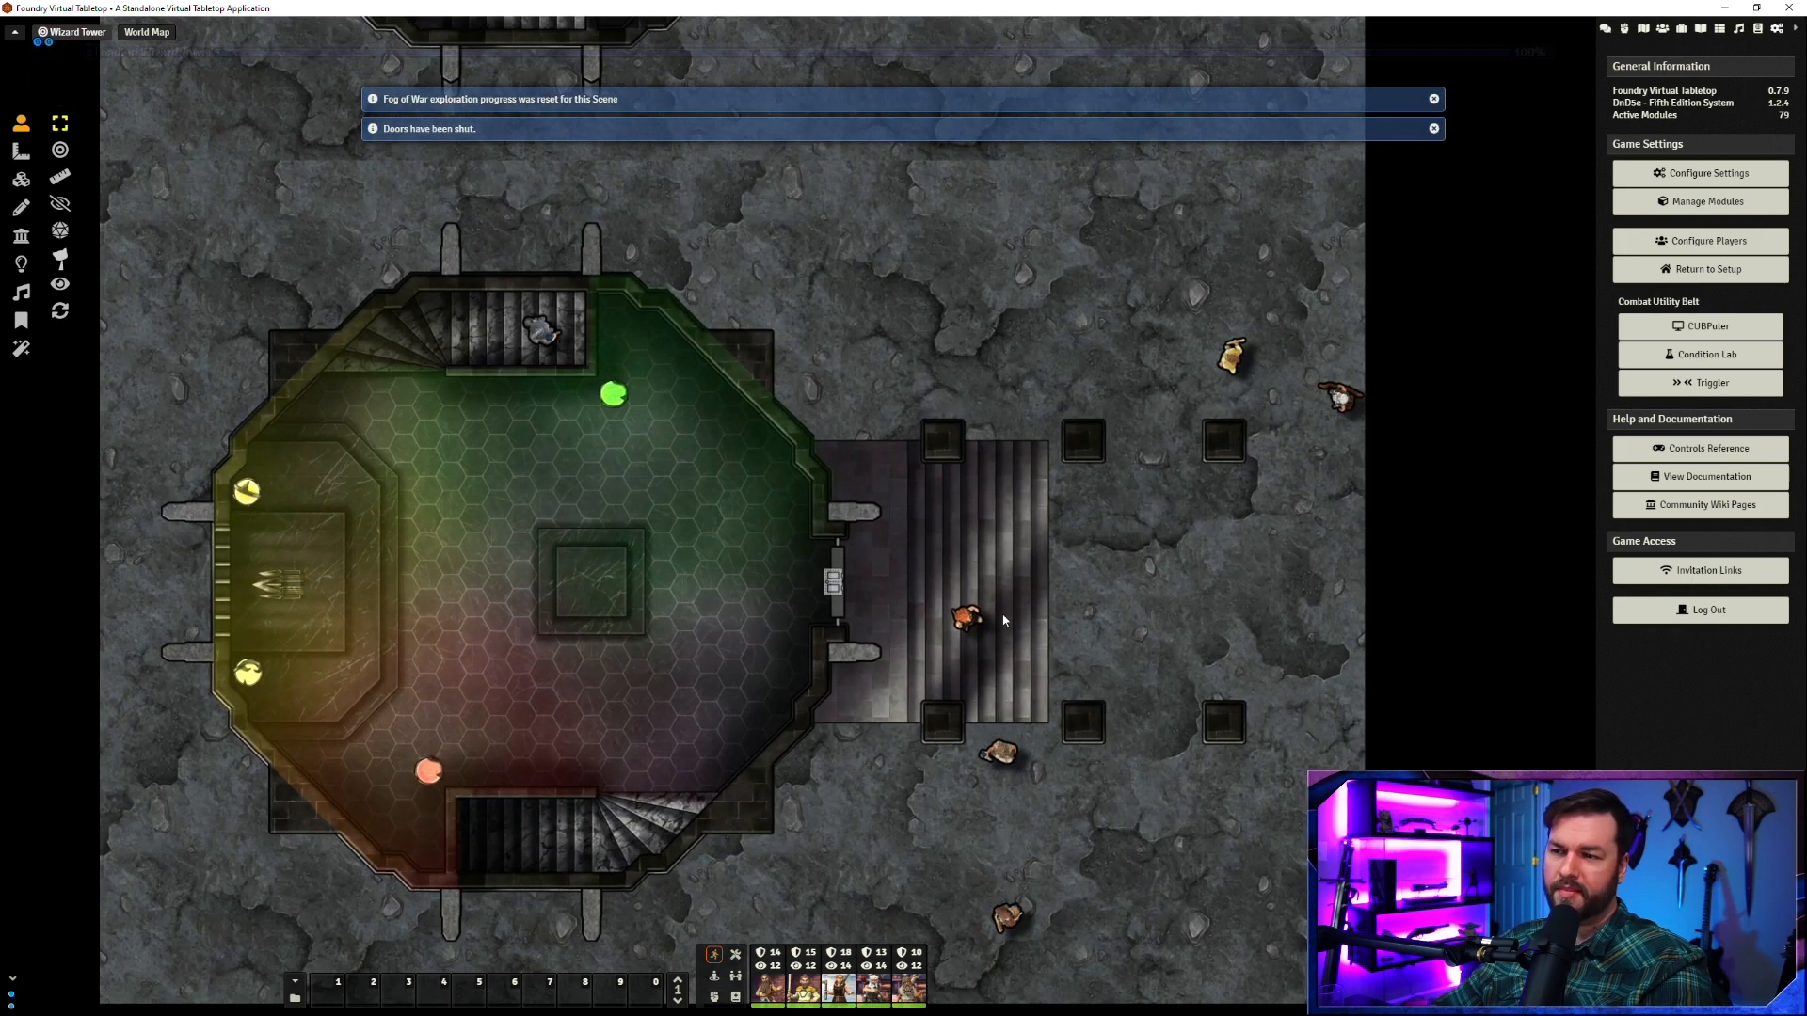
- Select the Nura token and examine the shadow edges beside the tower up close
left_click(966, 616)
scroll(715, 339, "up", 10)
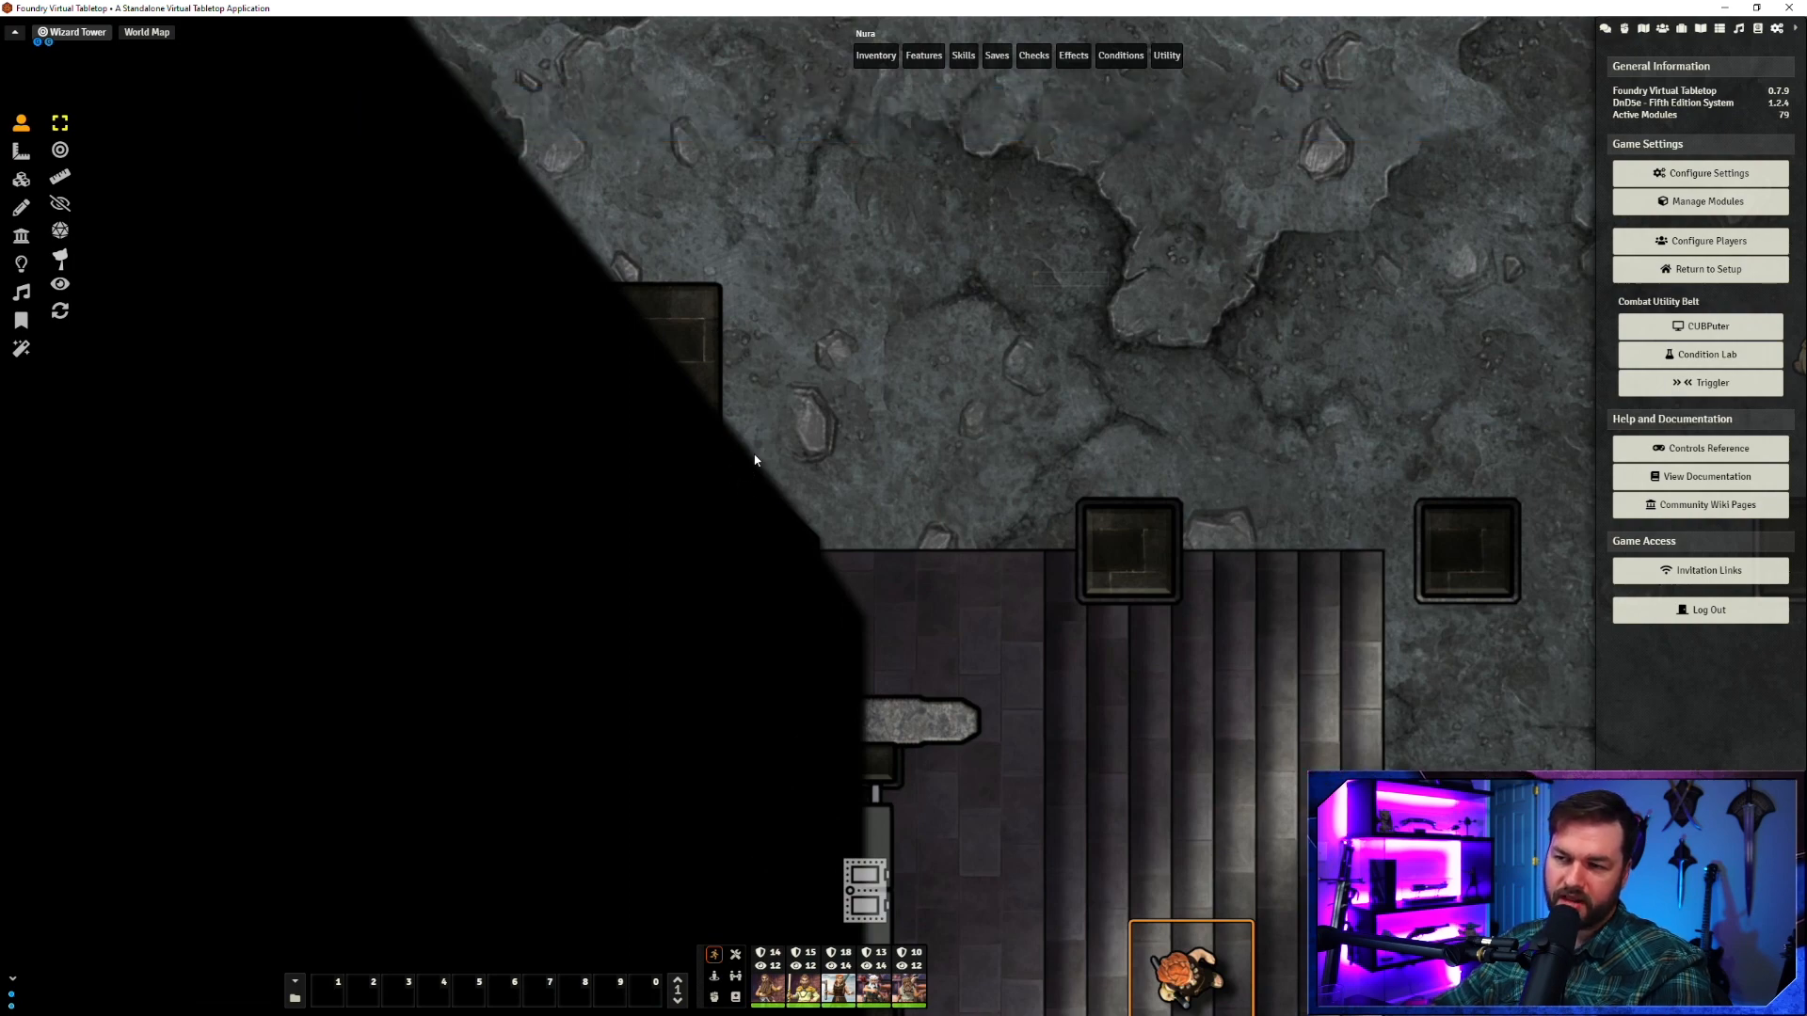
scroll(795, 471, "up", 5)
scroll(828, 448, "down", 8)
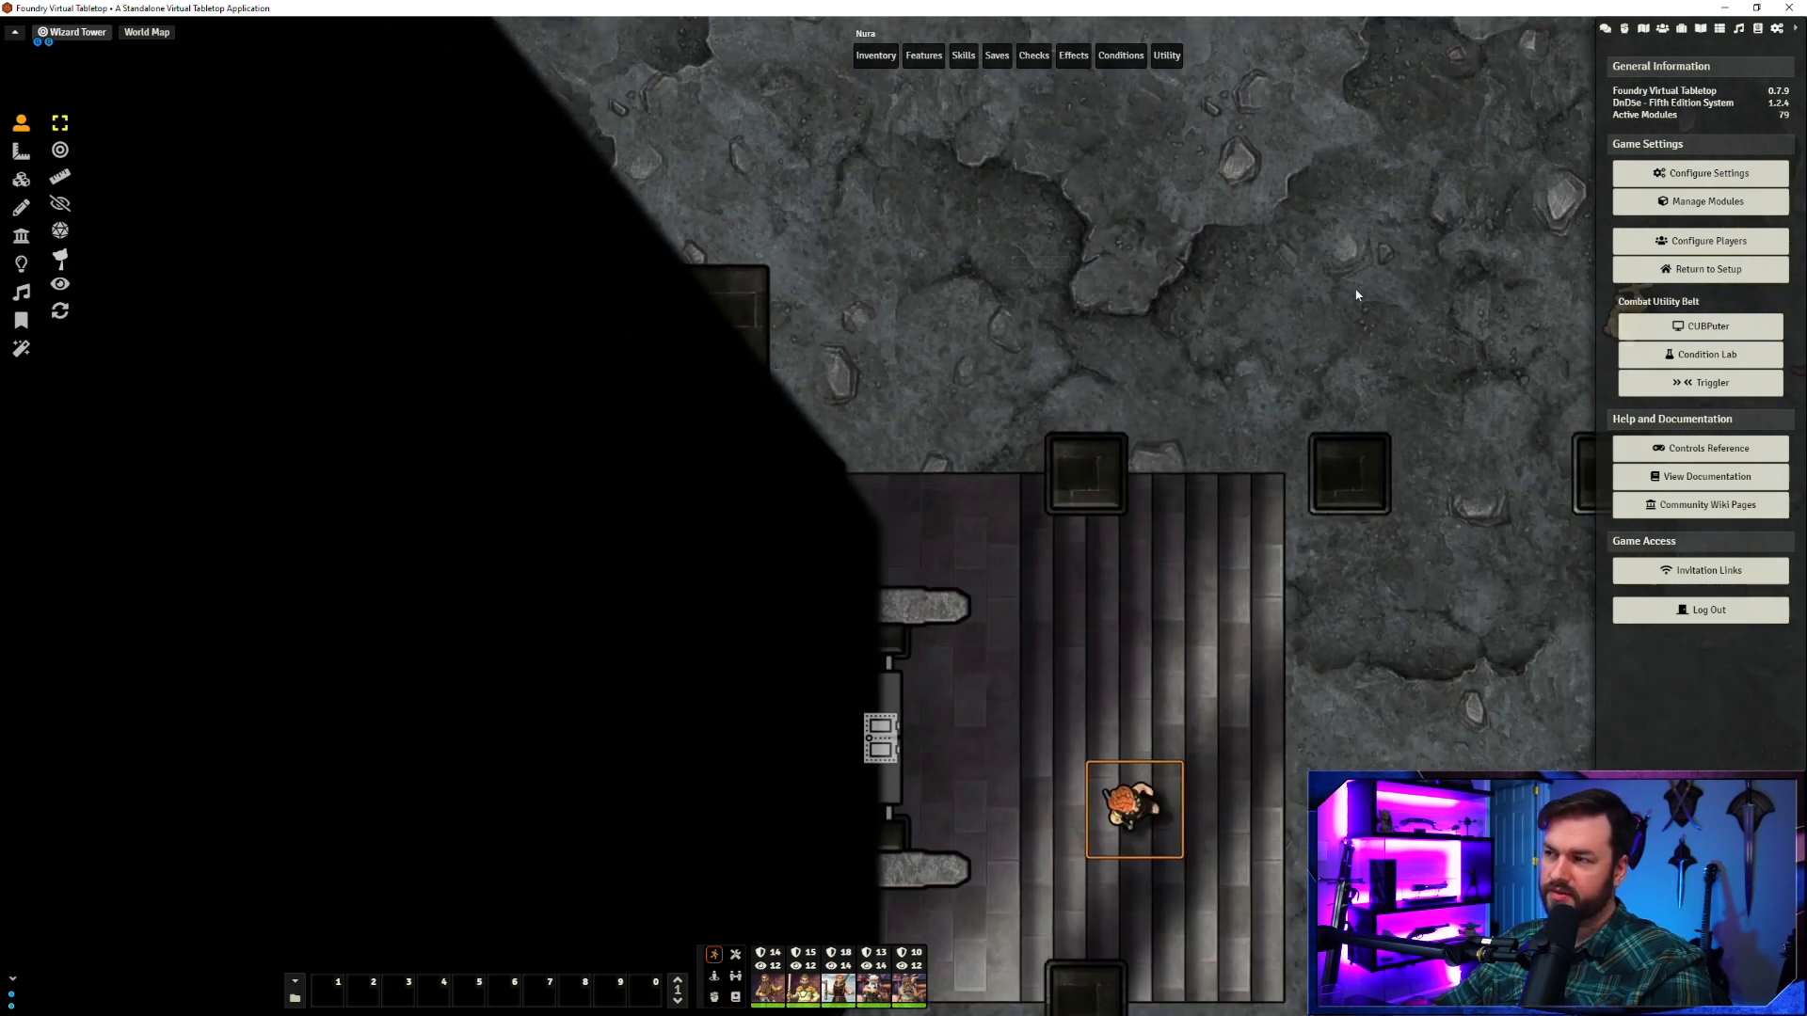
- Disable Token Drag Vision and Enable Soft Shadows in the core settings and save
left_click(1689, 174)
left_click(722, 605)
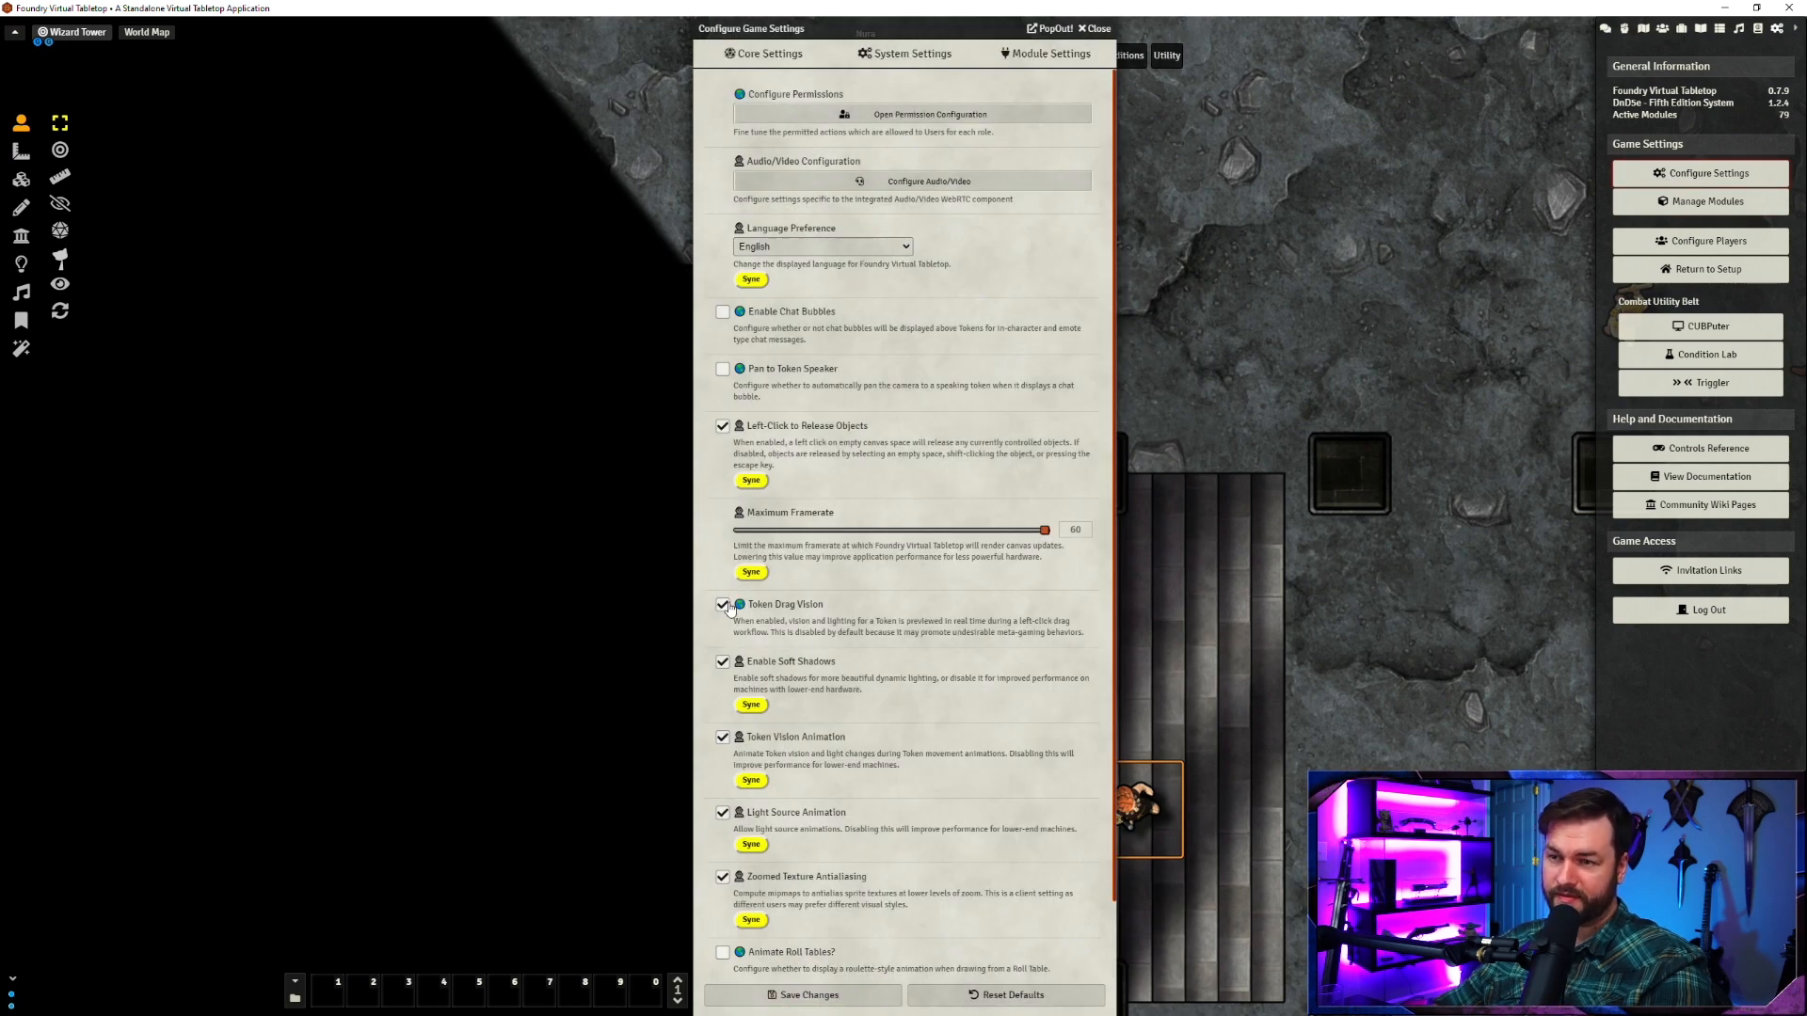
key("Return")
- Compare the shadow edges around the tower at different zoom levels and shift the Nura token slightly on the stairs
scroll(748, 408, "up", 5)
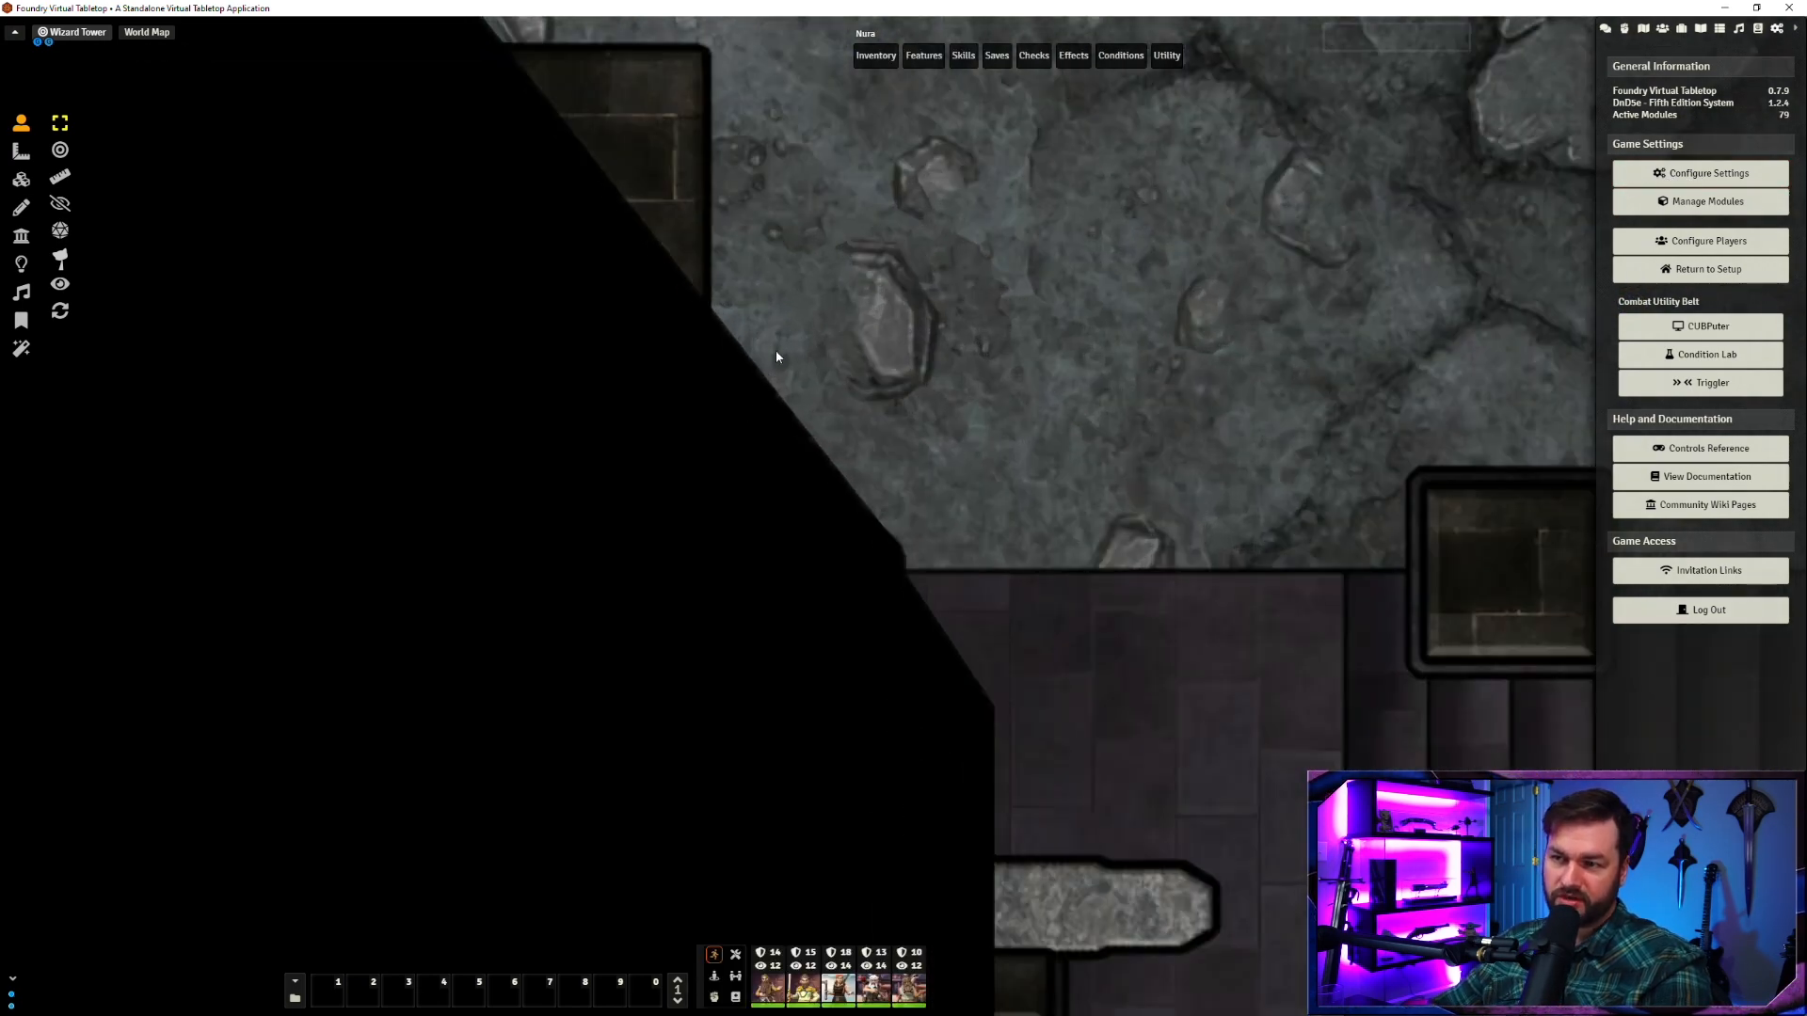
scroll(776, 356, "down", 6)
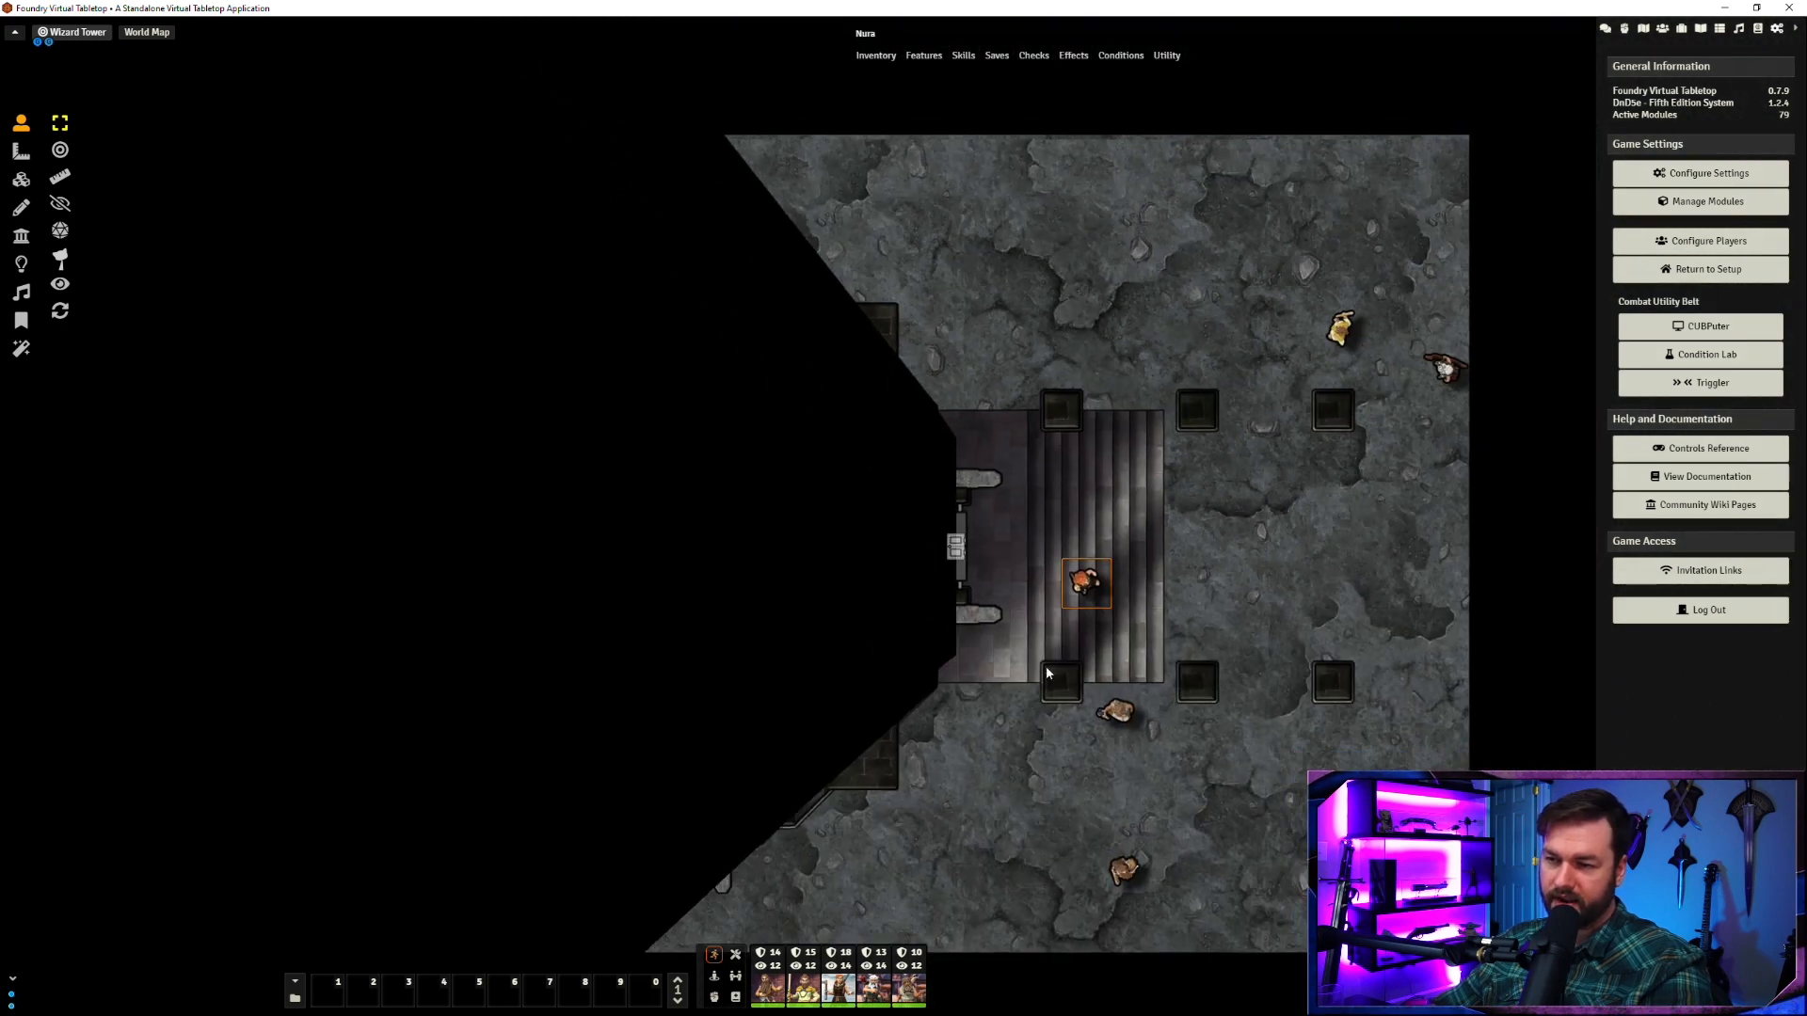
scroll(1047, 675, "up", 2)
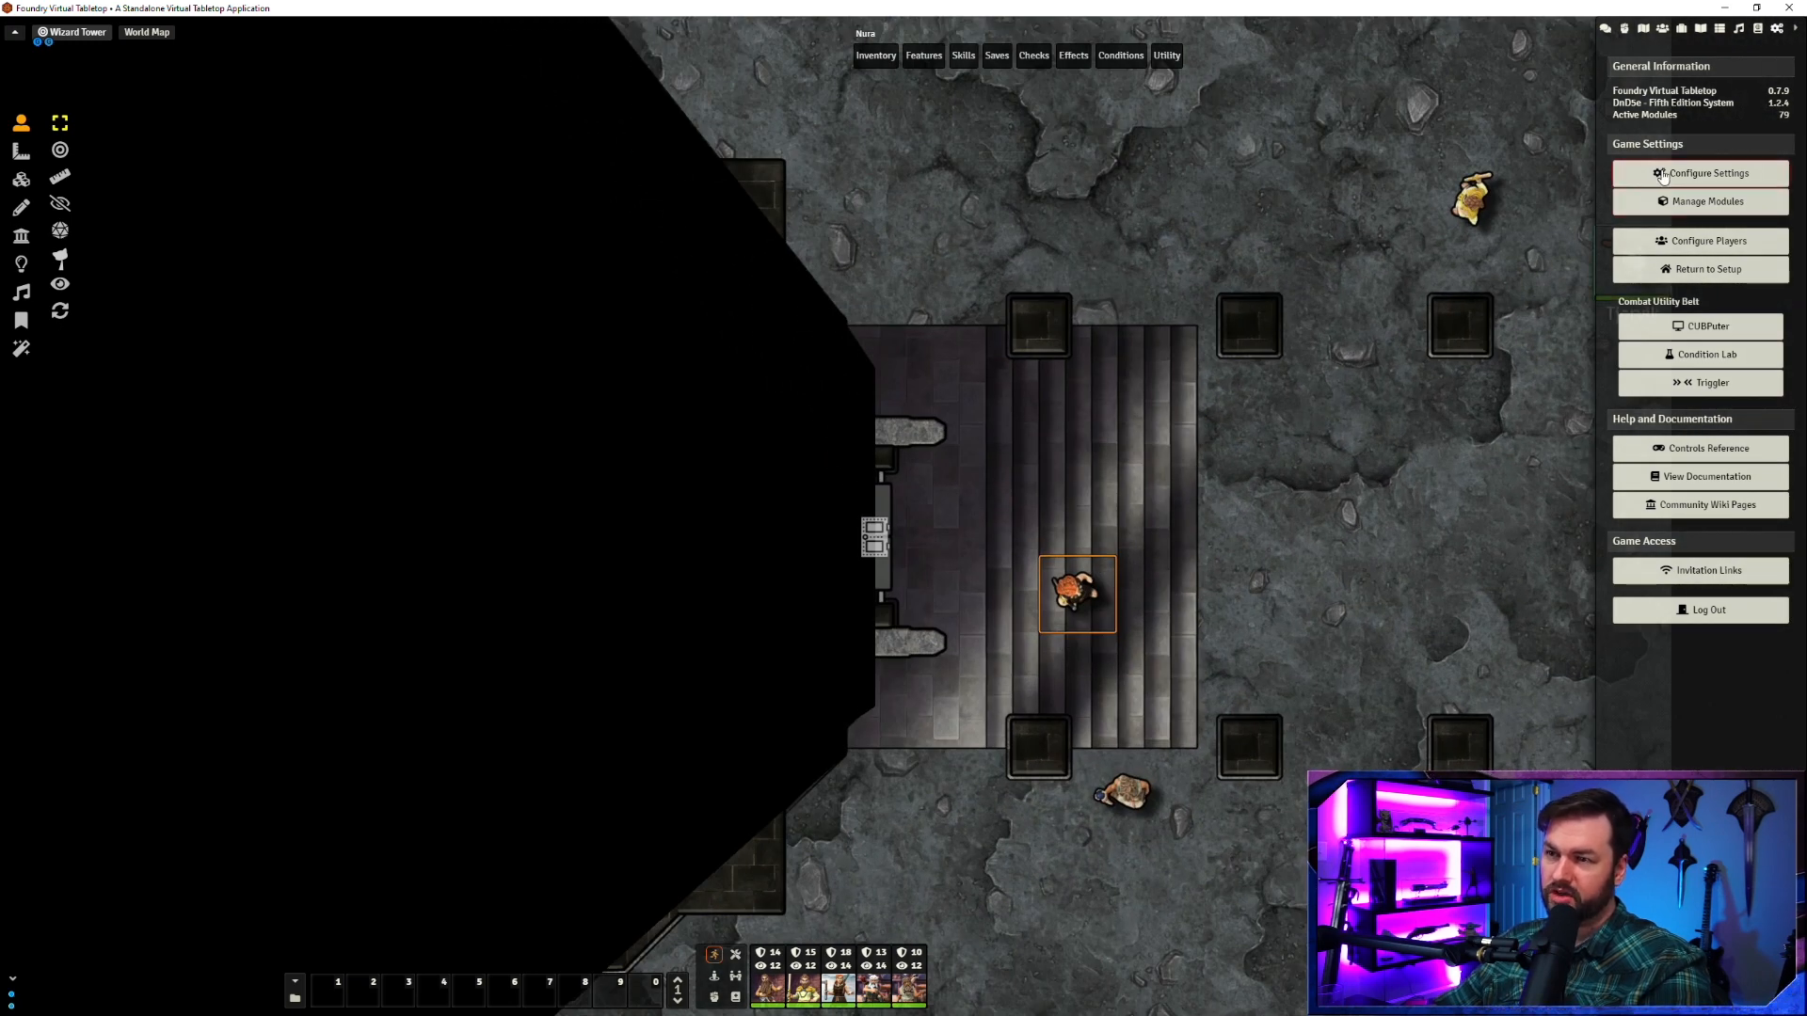
scroll(990, 527, "down", 5)
scroll(989, 527, "up", 4)
left_click_drag(952, 685, 958, 478)
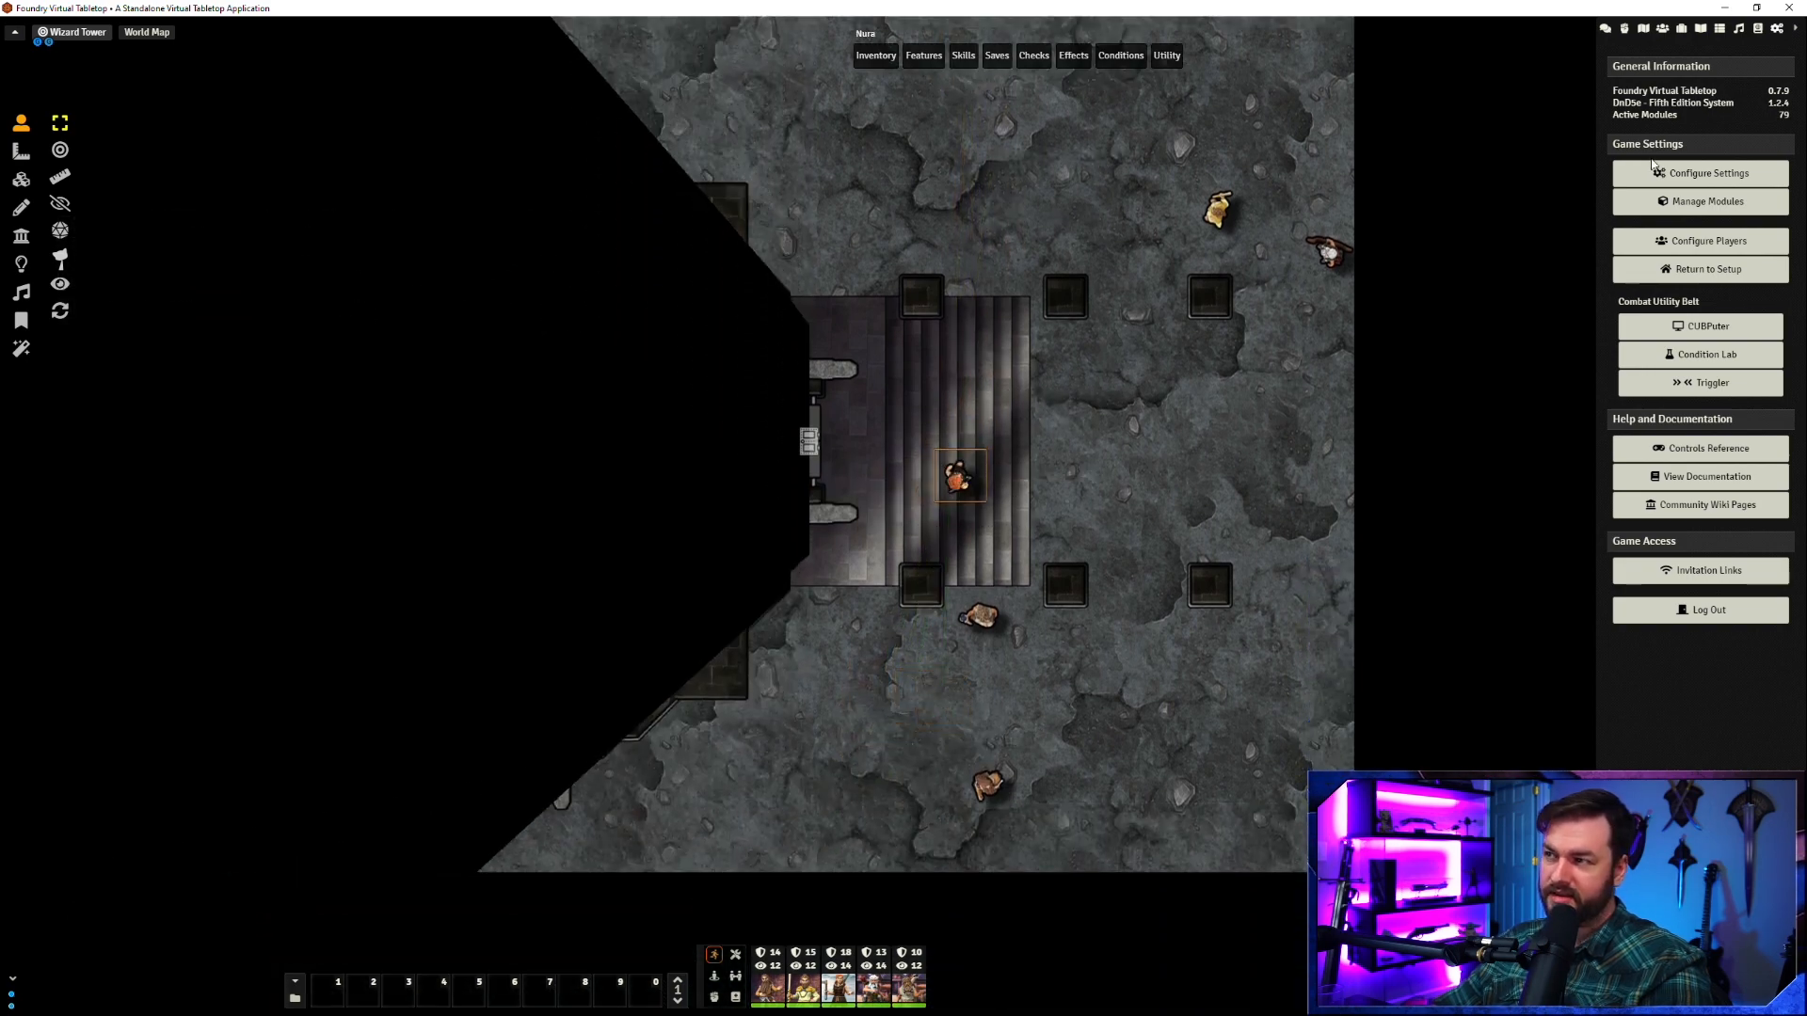
- Turn Enable Soft Shadows back on, review the remaining core settings, and save the changes
left_click(1666, 174)
left_click(722, 663)
scroll(727, 666, "down", 1)
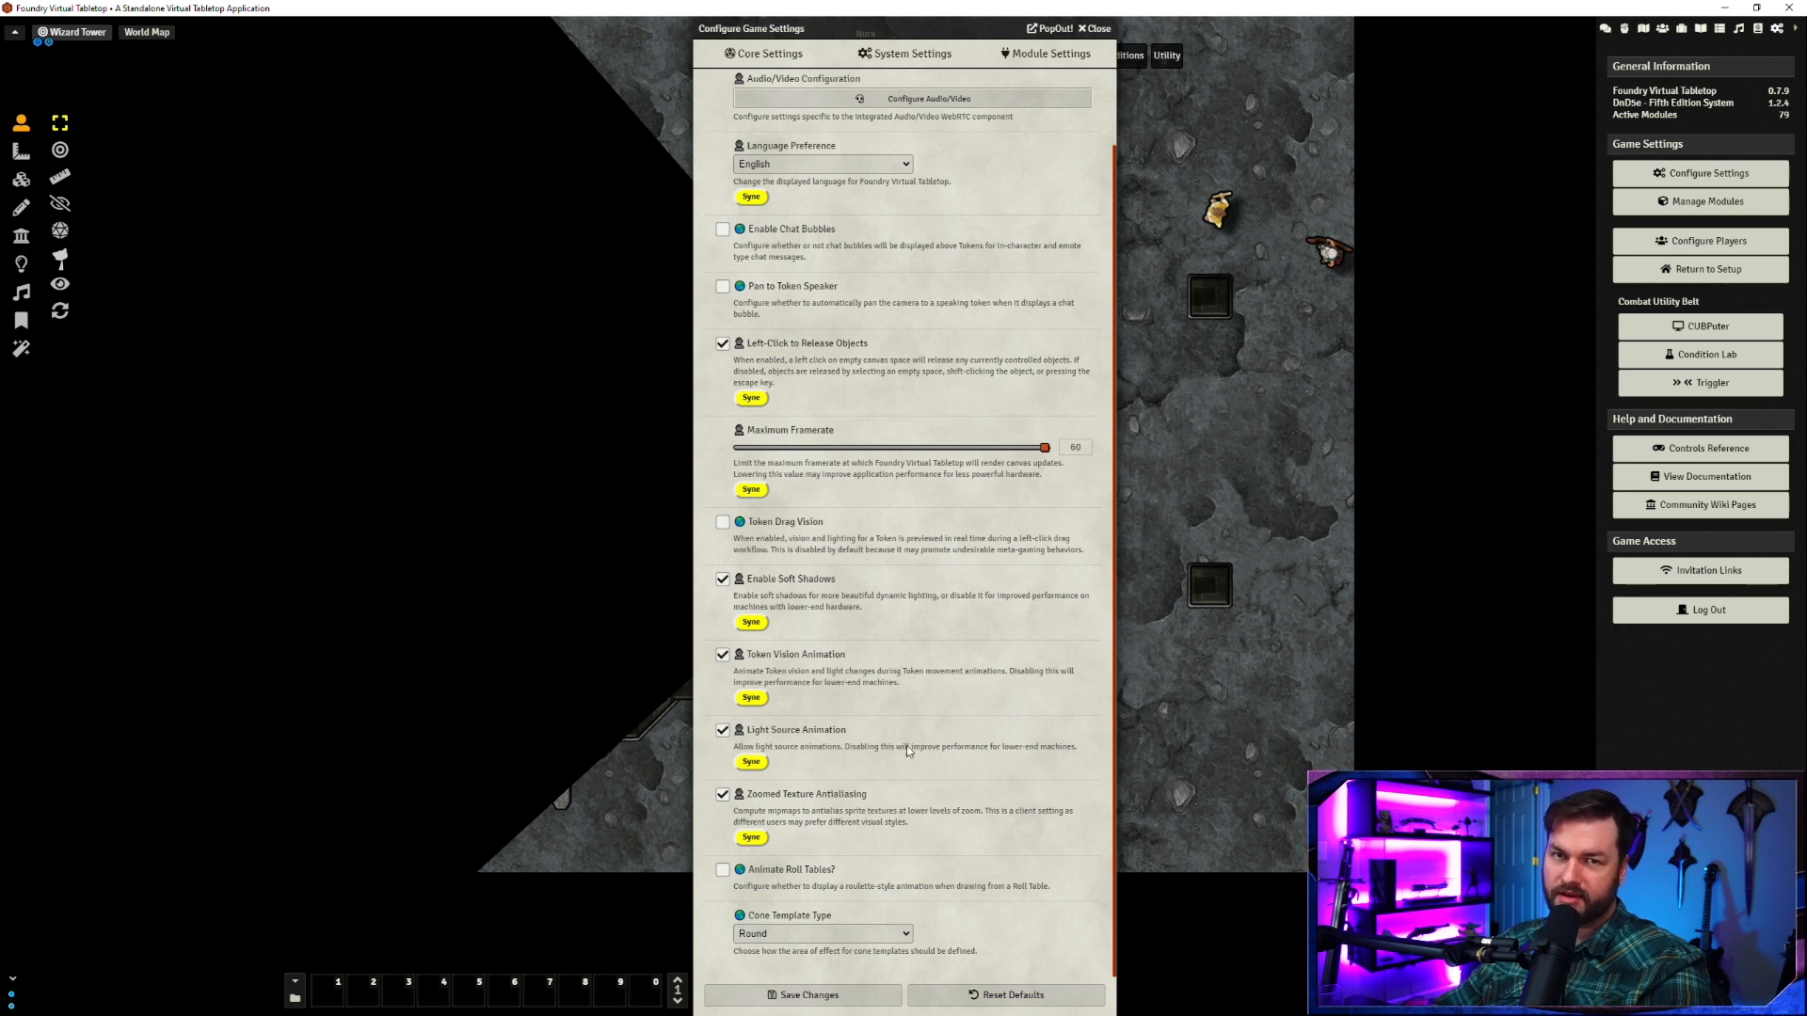
left_click(804, 994)
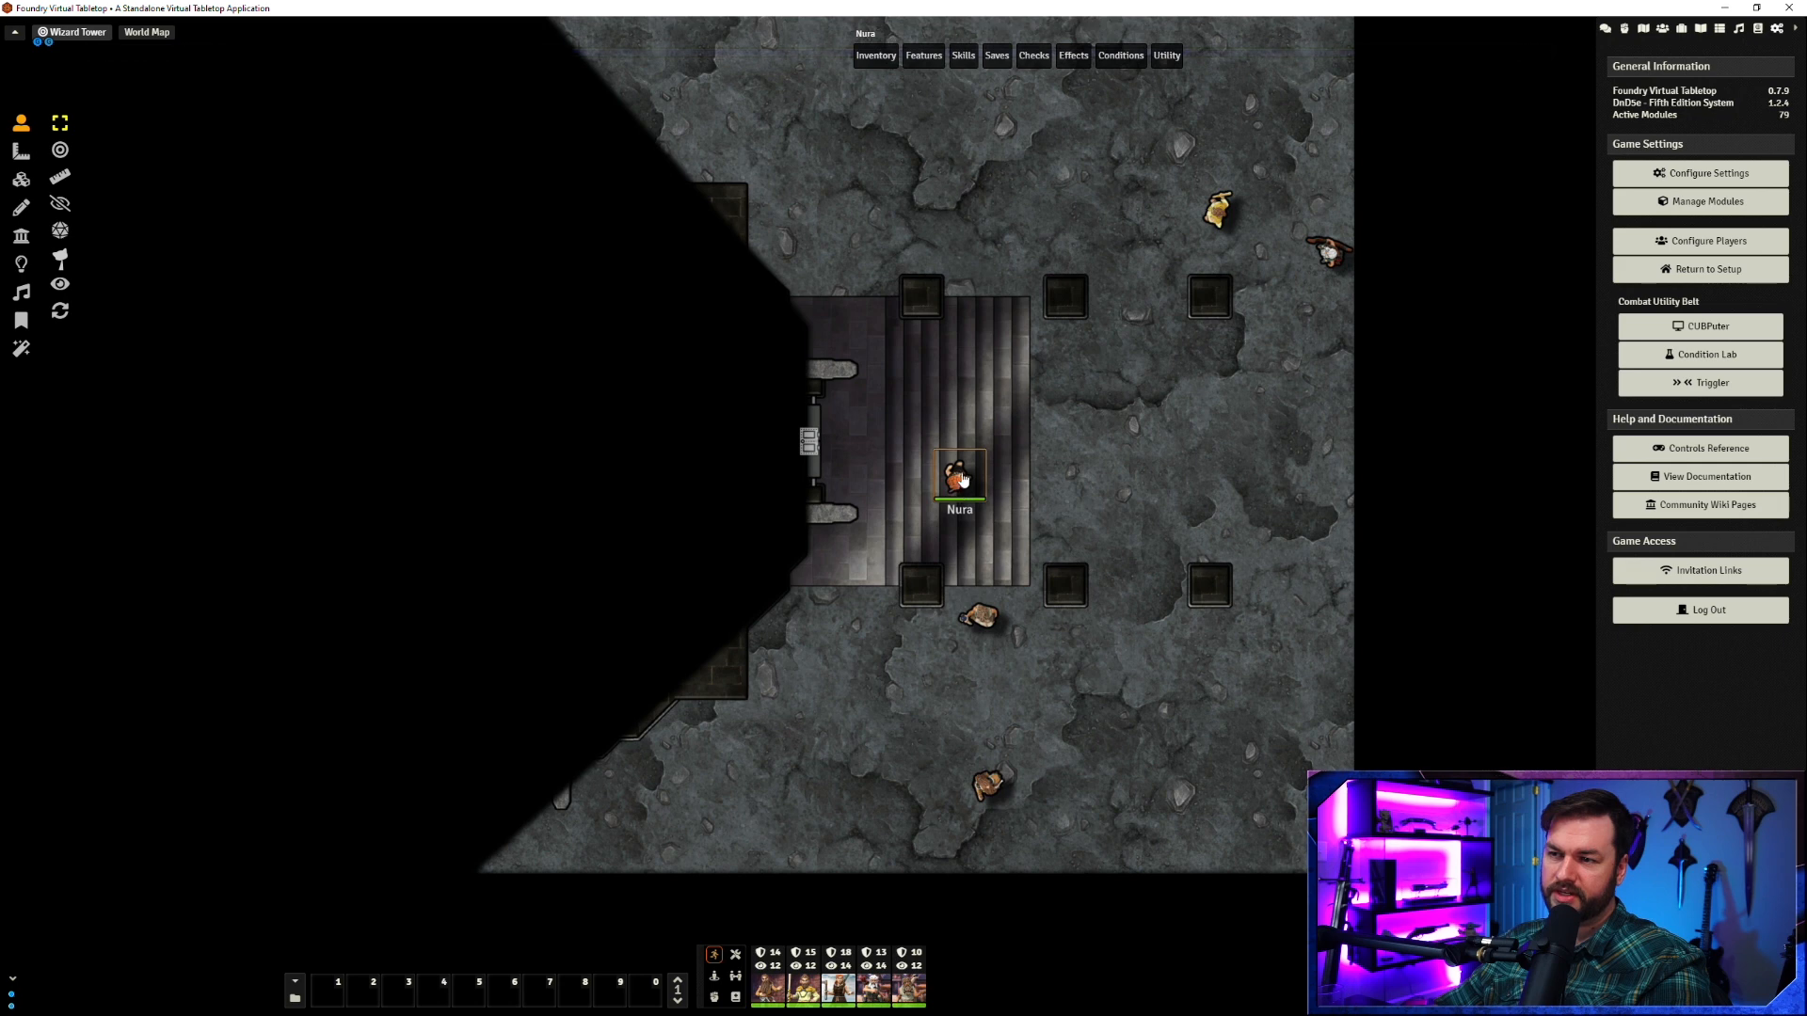
- Test token vision animation by moving the Nura token below and then above the tower with the entrance door opened
left_click_drag(967, 496, 879, 814)
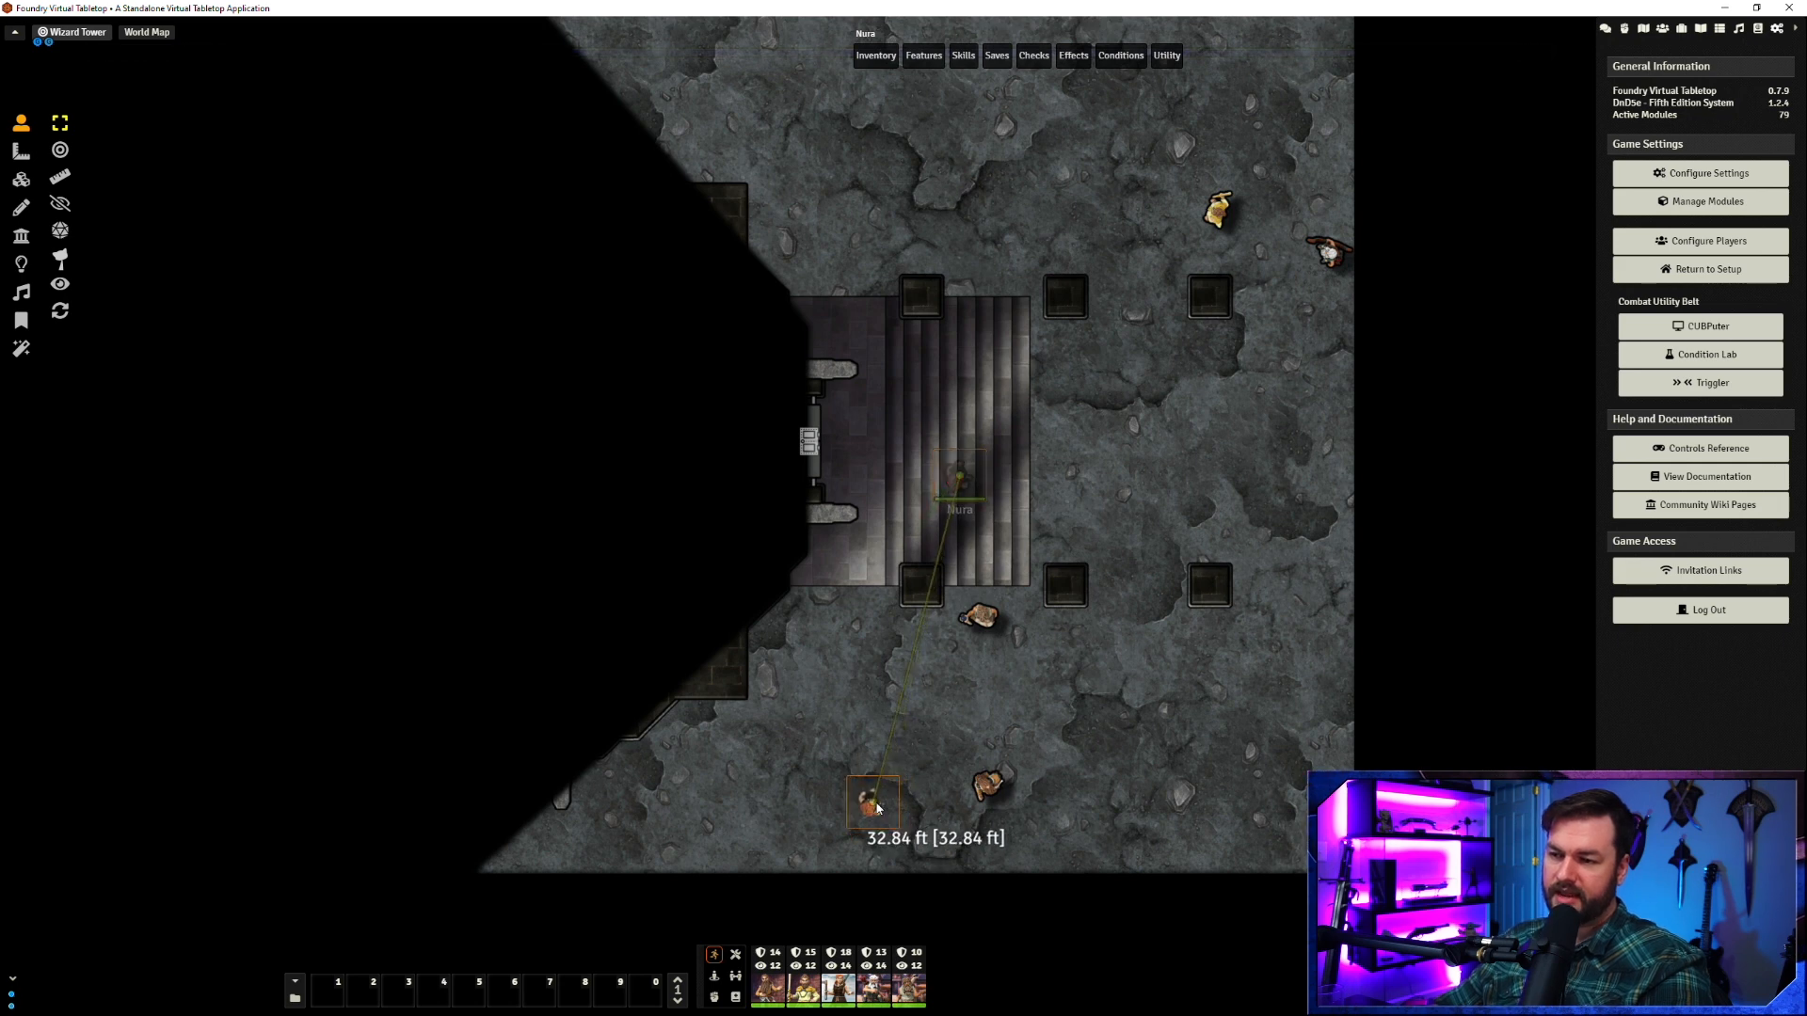
left_click(809, 440)
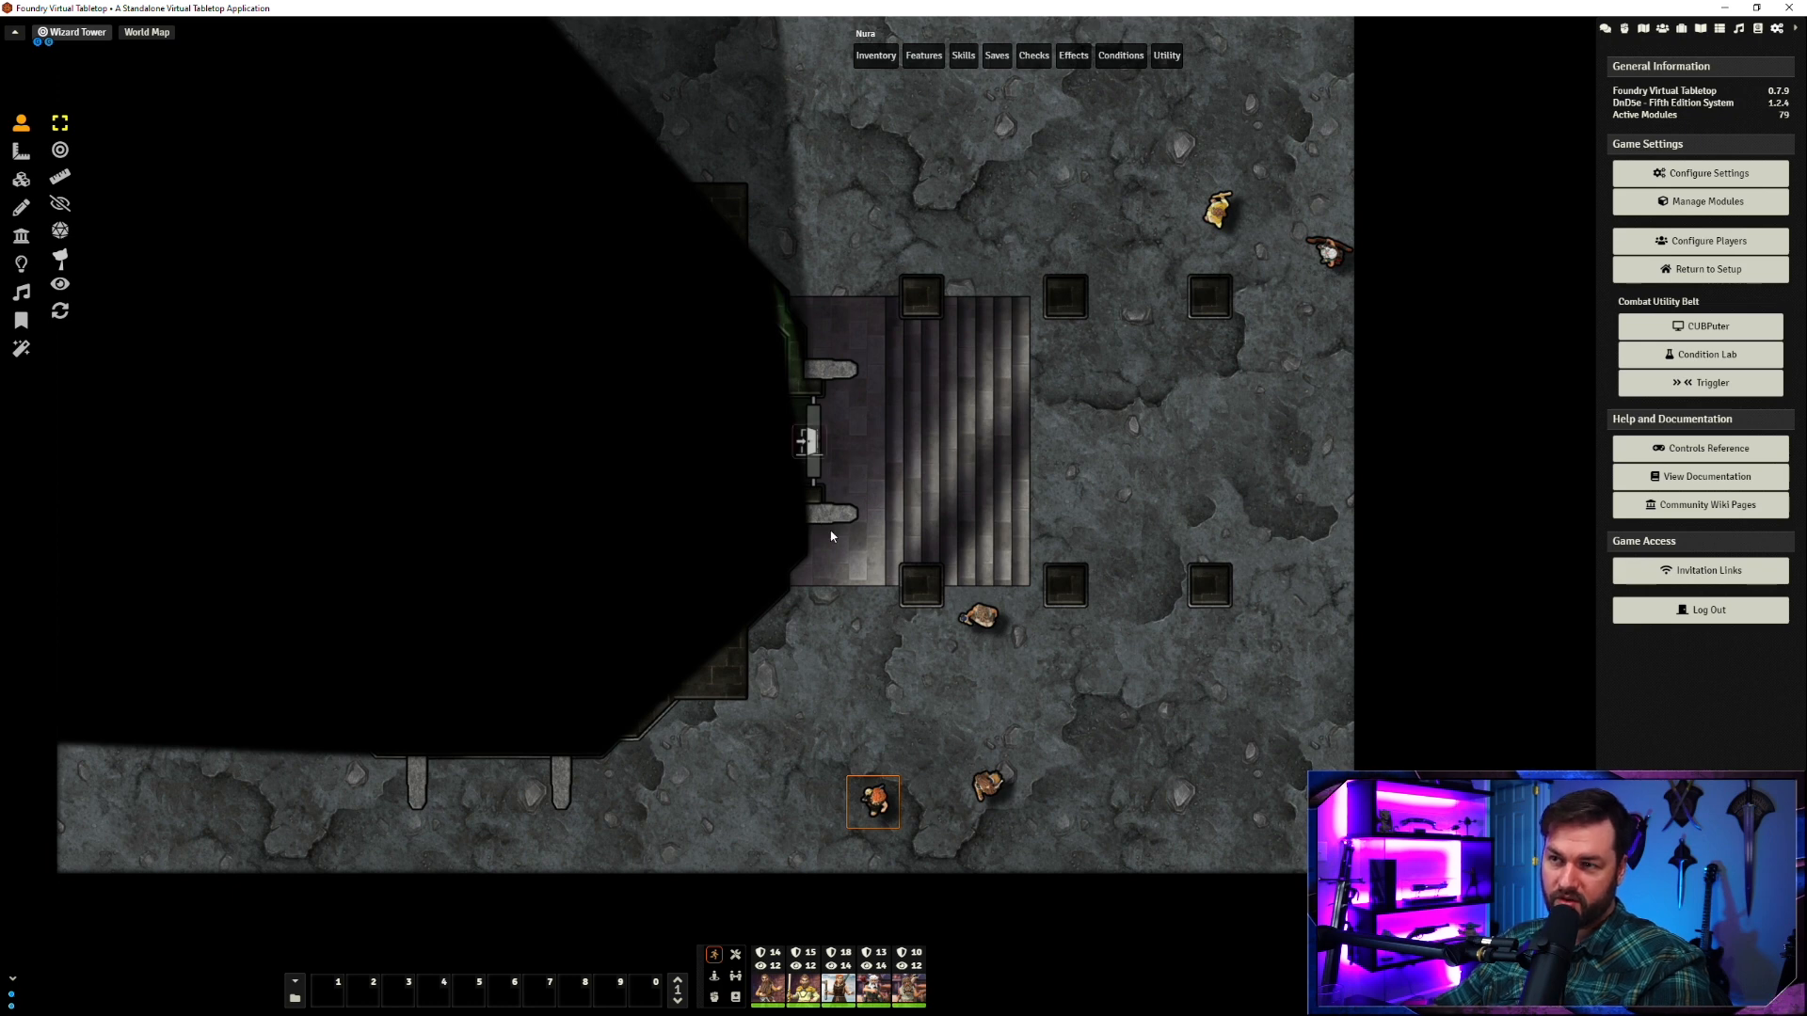
left_click_drag(875, 802, 899, 237)
scroll(878, 132, "down", 2)
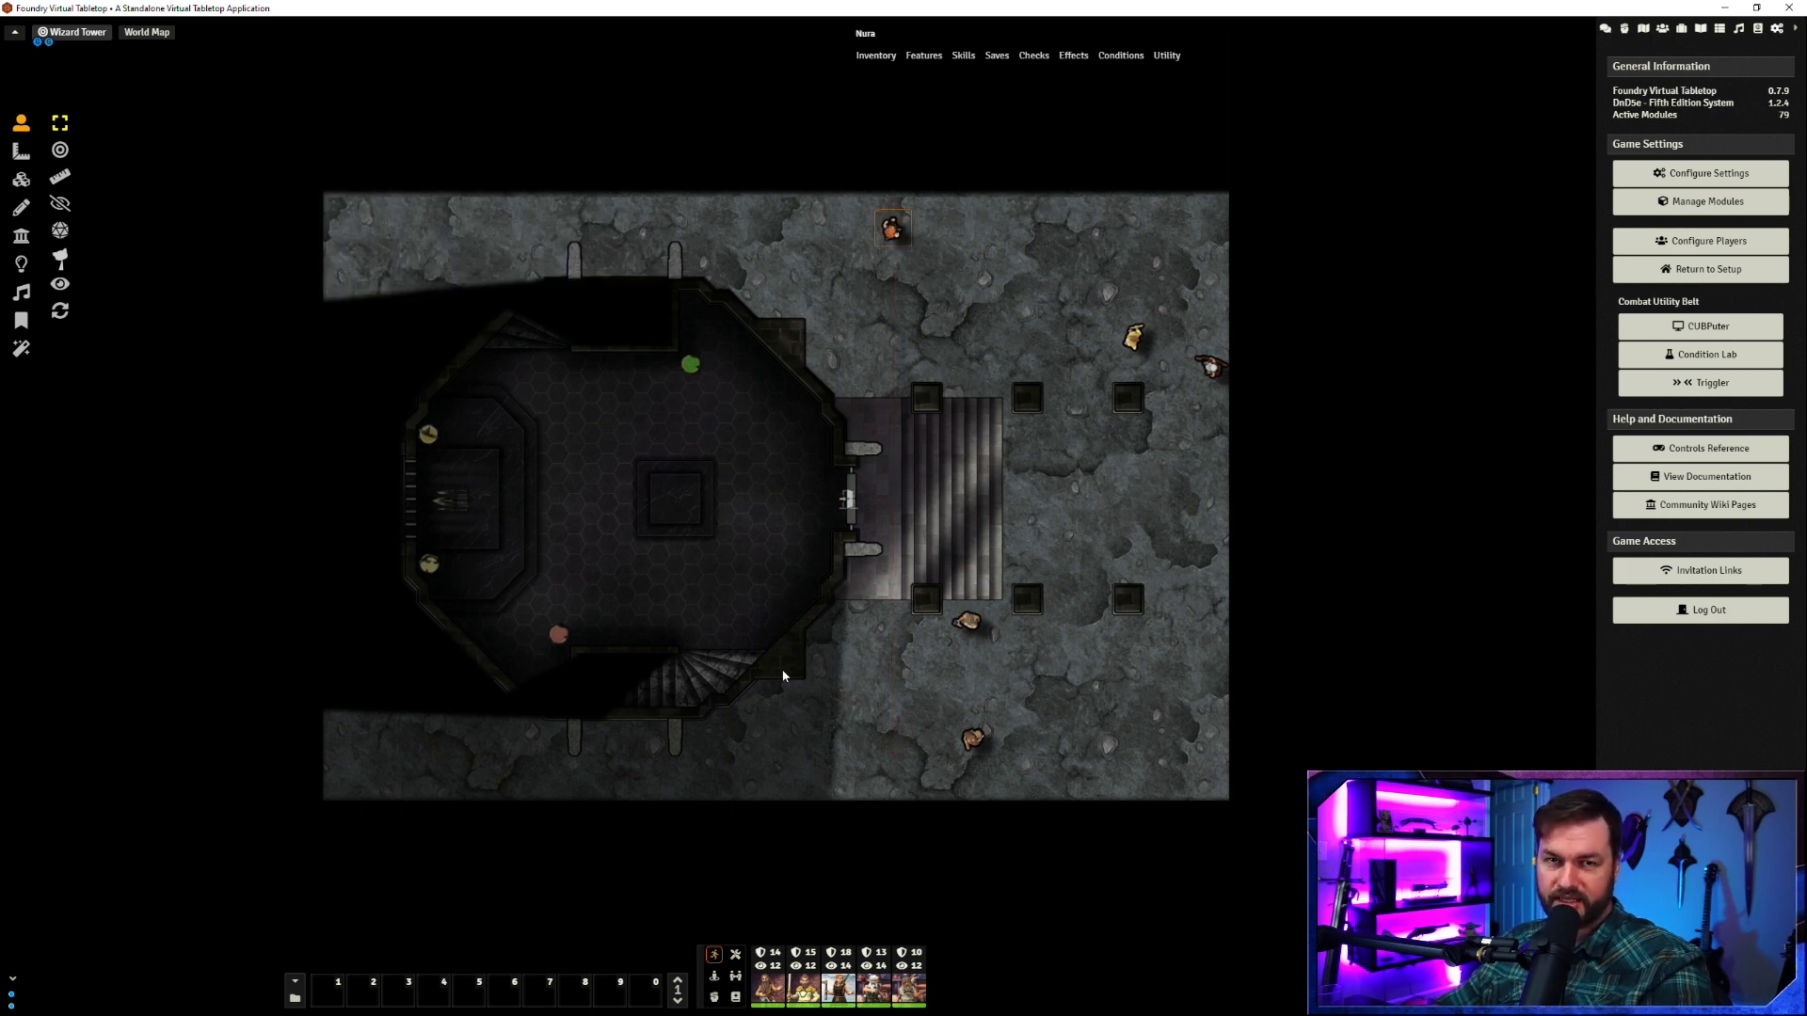
- Reset the Wizard Tower scene's doors and fog, and move the Nura token from above the tower to below it
right_click(87, 38)
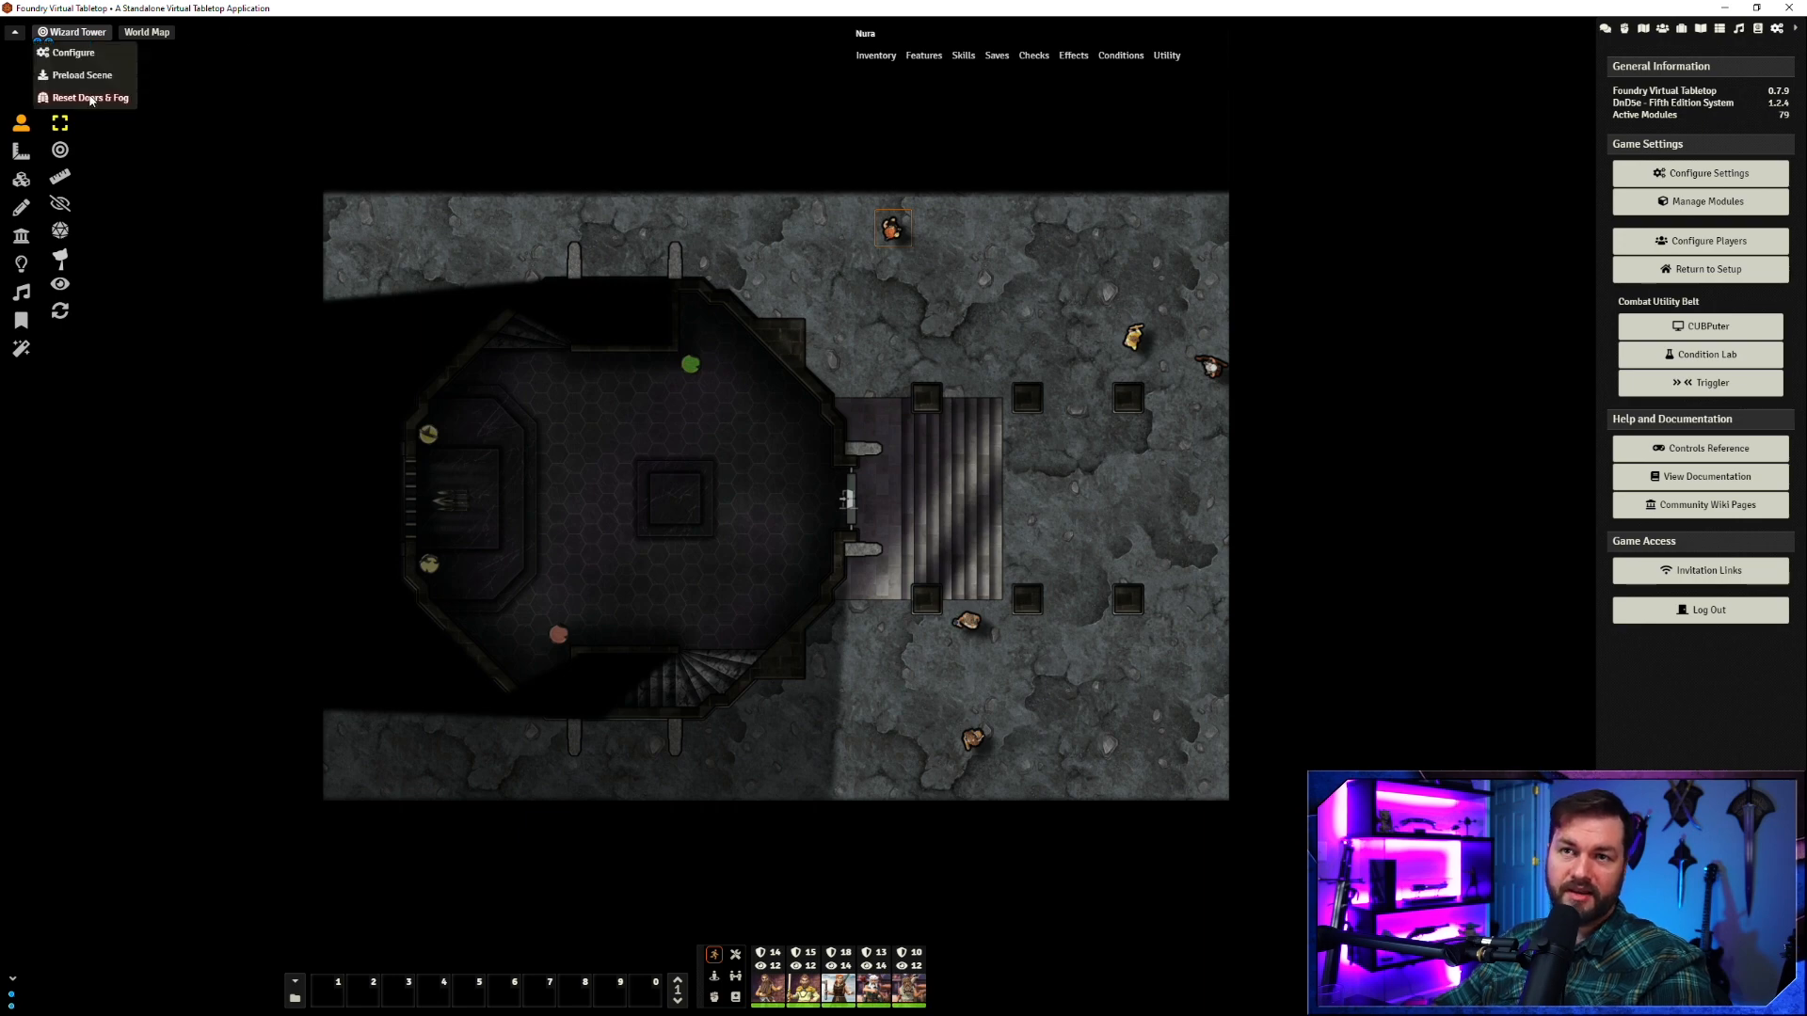
left_click(84, 101)
left_click(1705, 173)
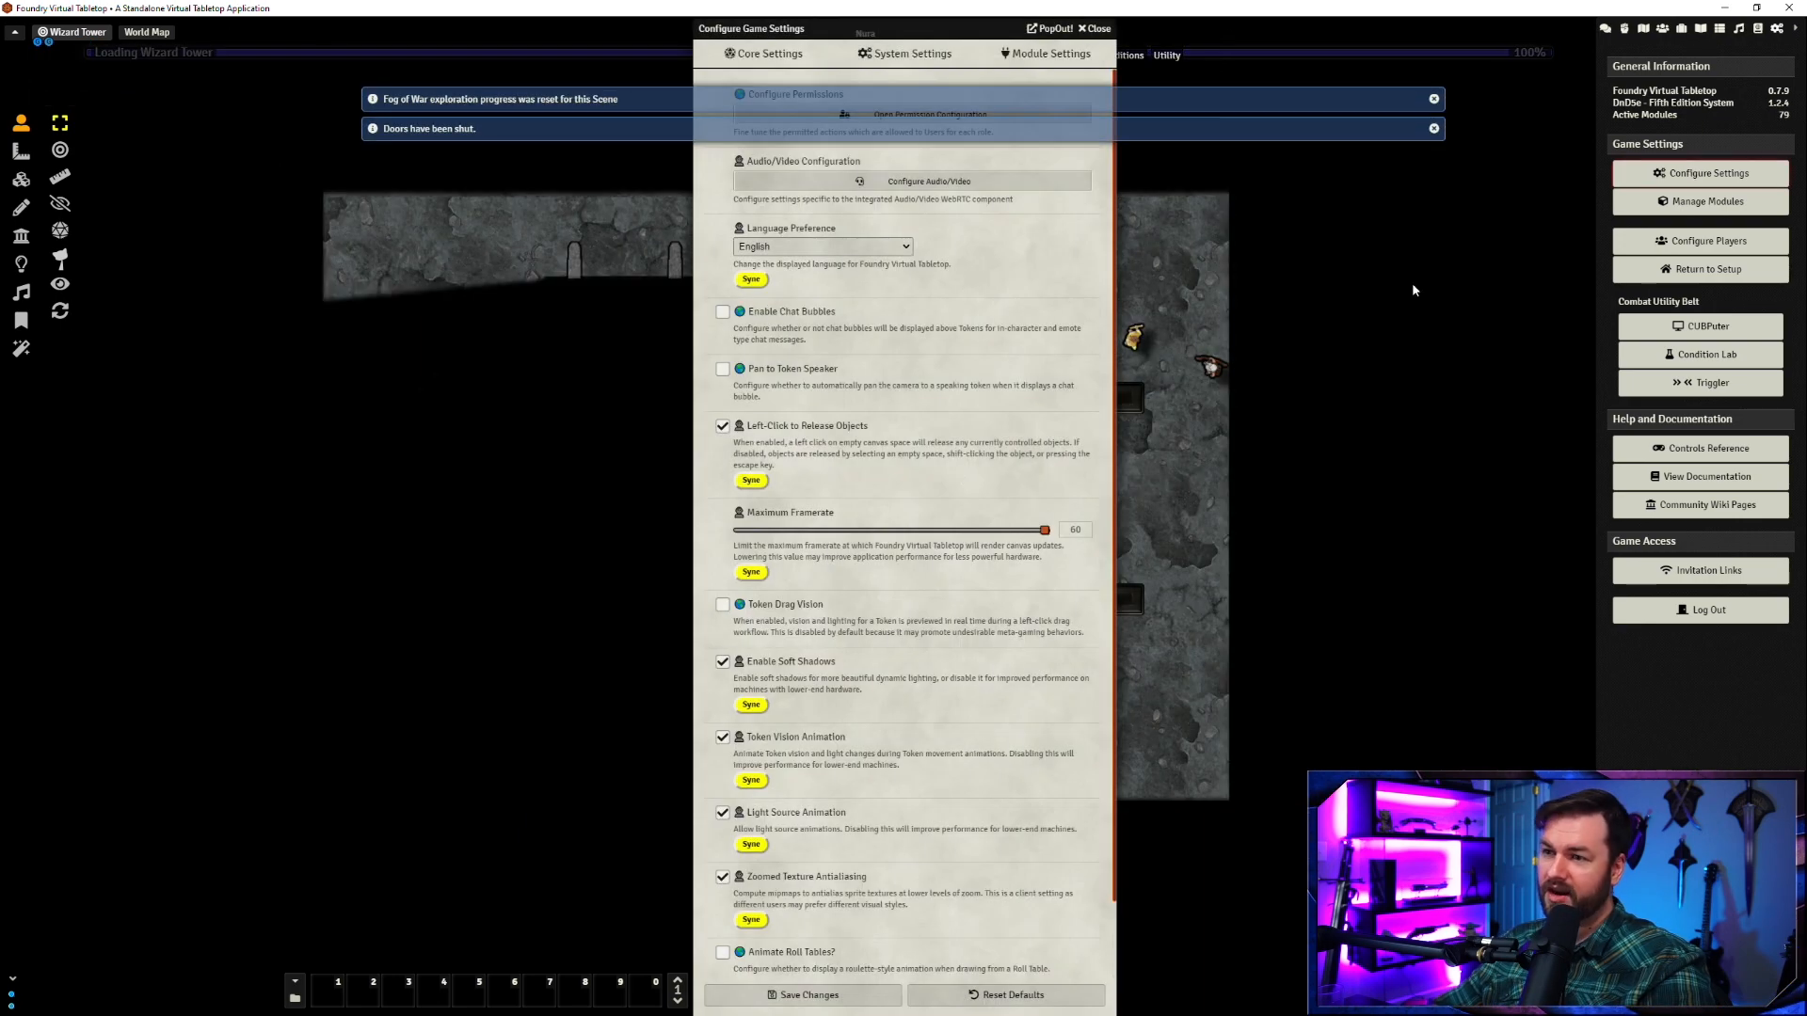
key("Escape")
left_click_drag(894, 231, 917, 777)
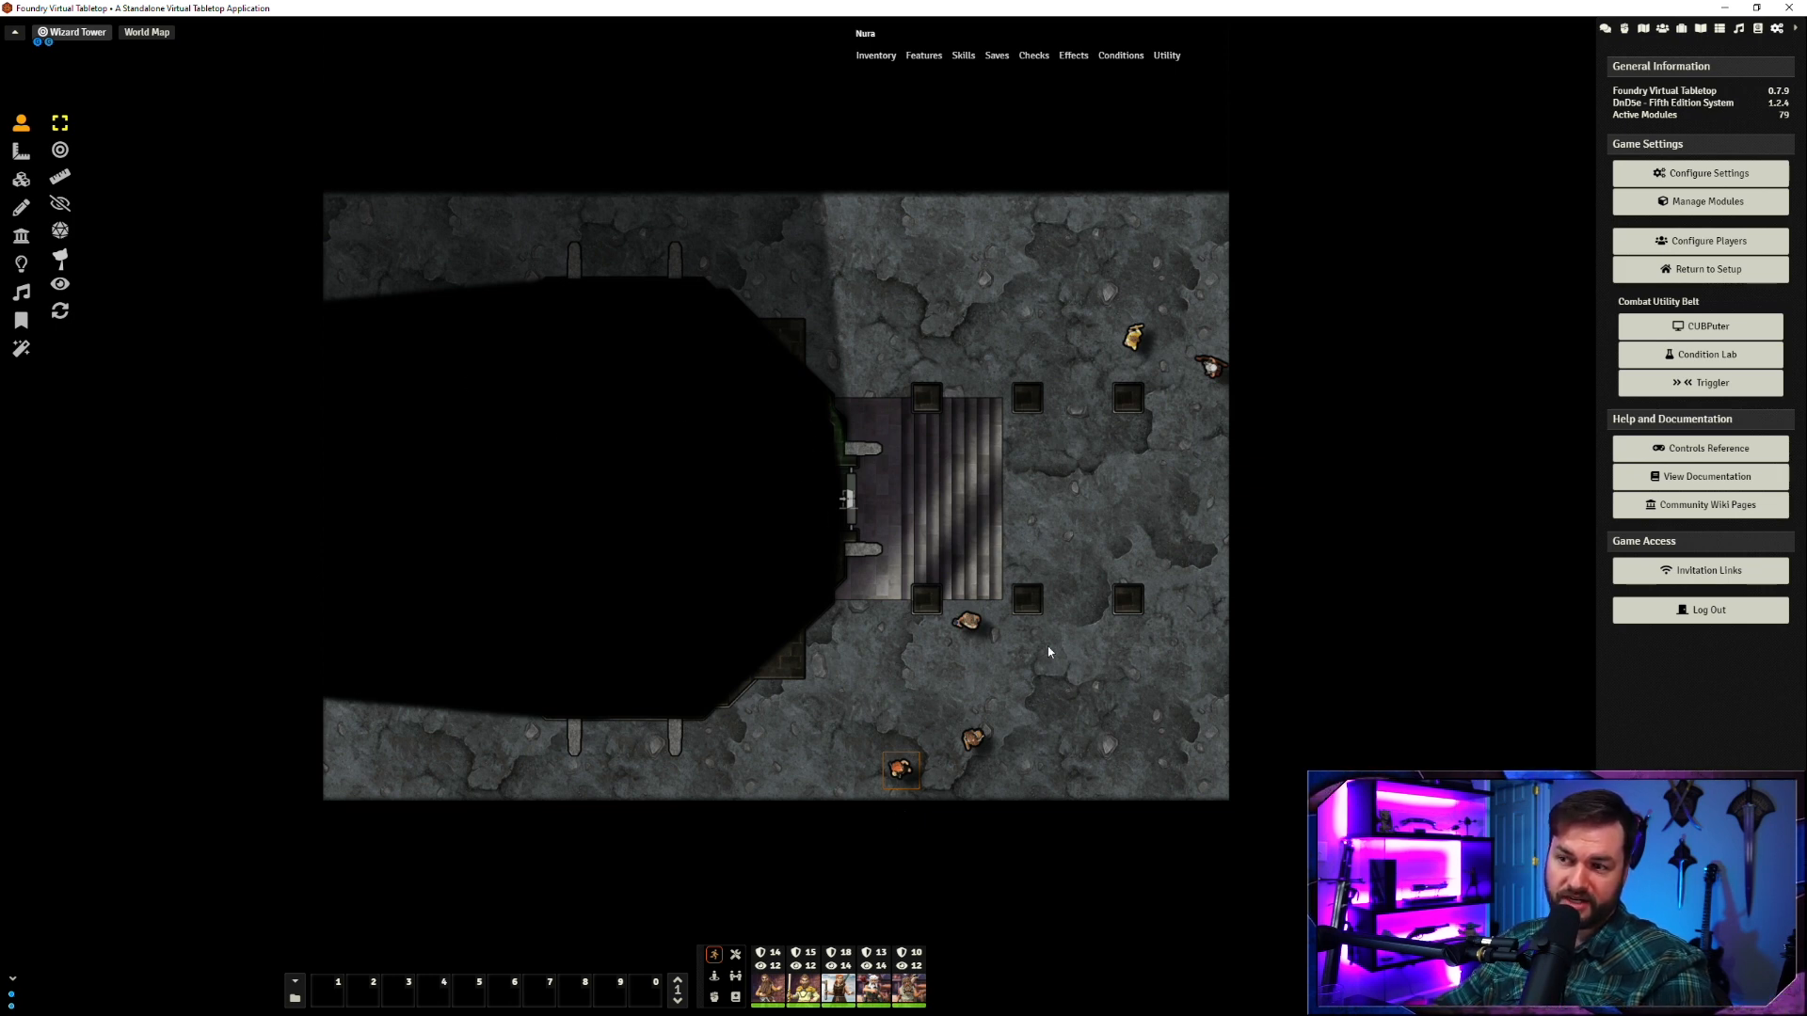
- Enable Token Vision Animation in the core settings and save the changes
left_click(1699, 178)
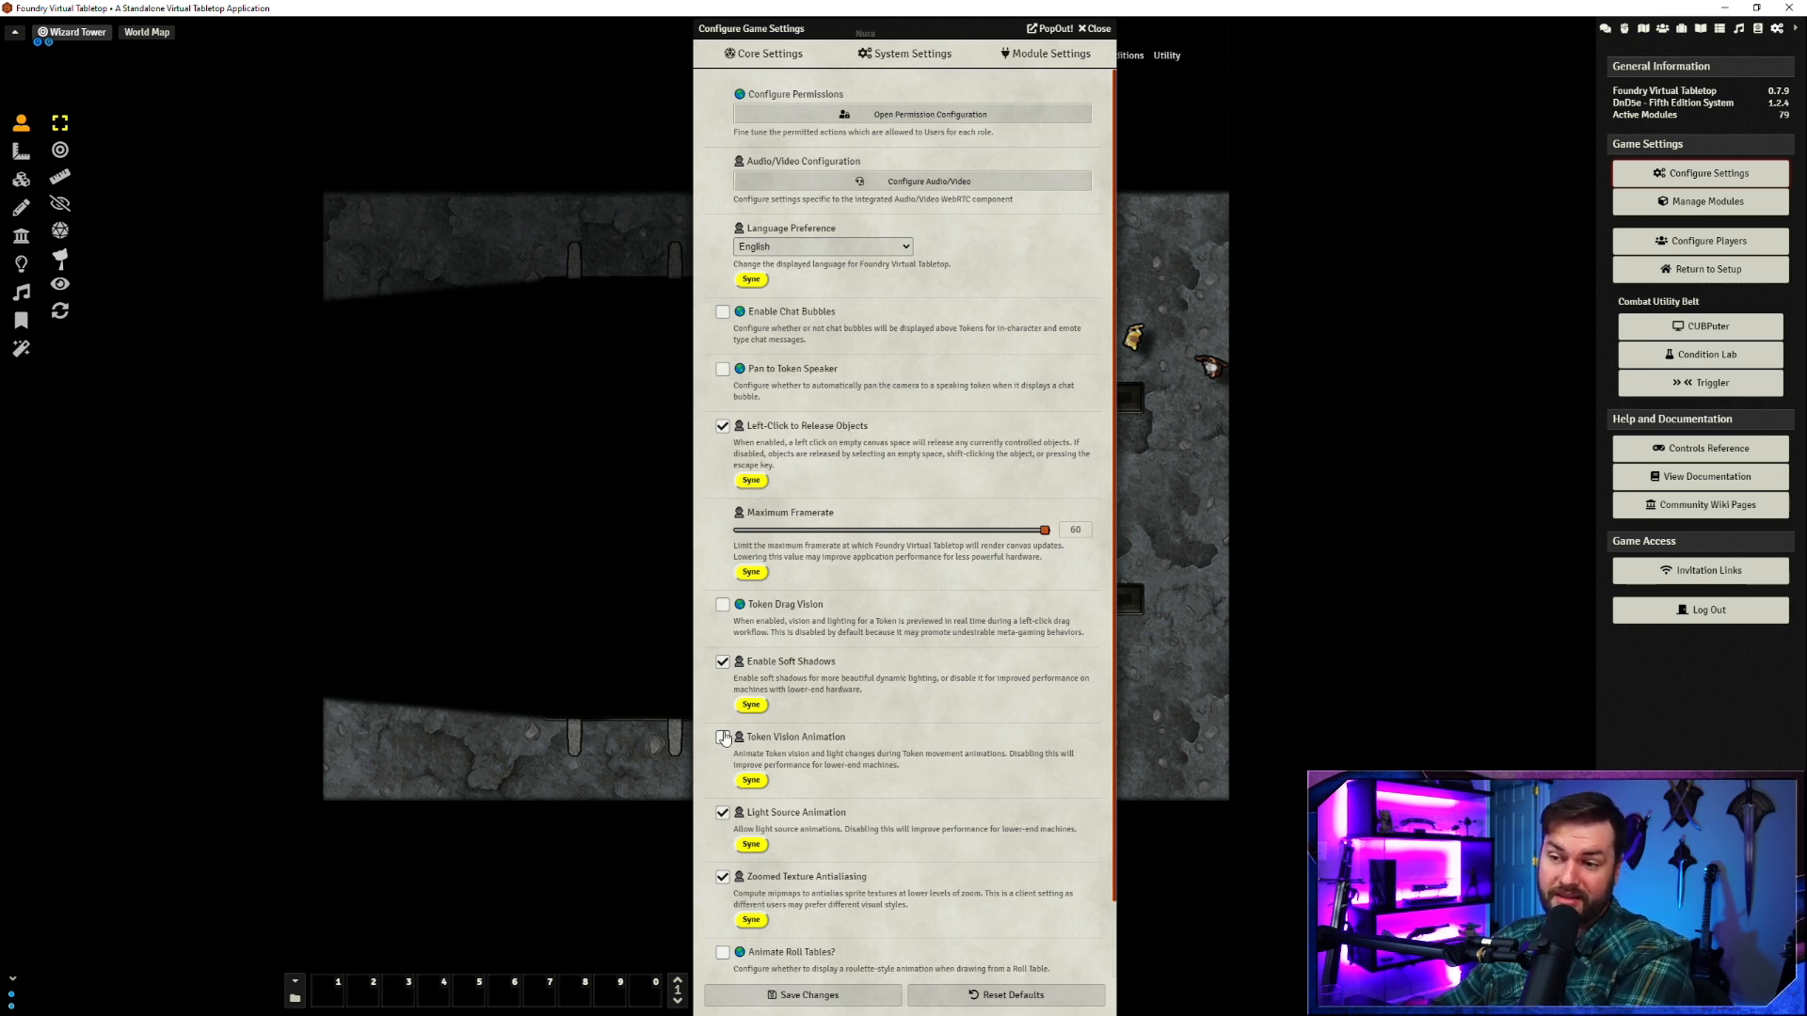
left_click(723, 740)
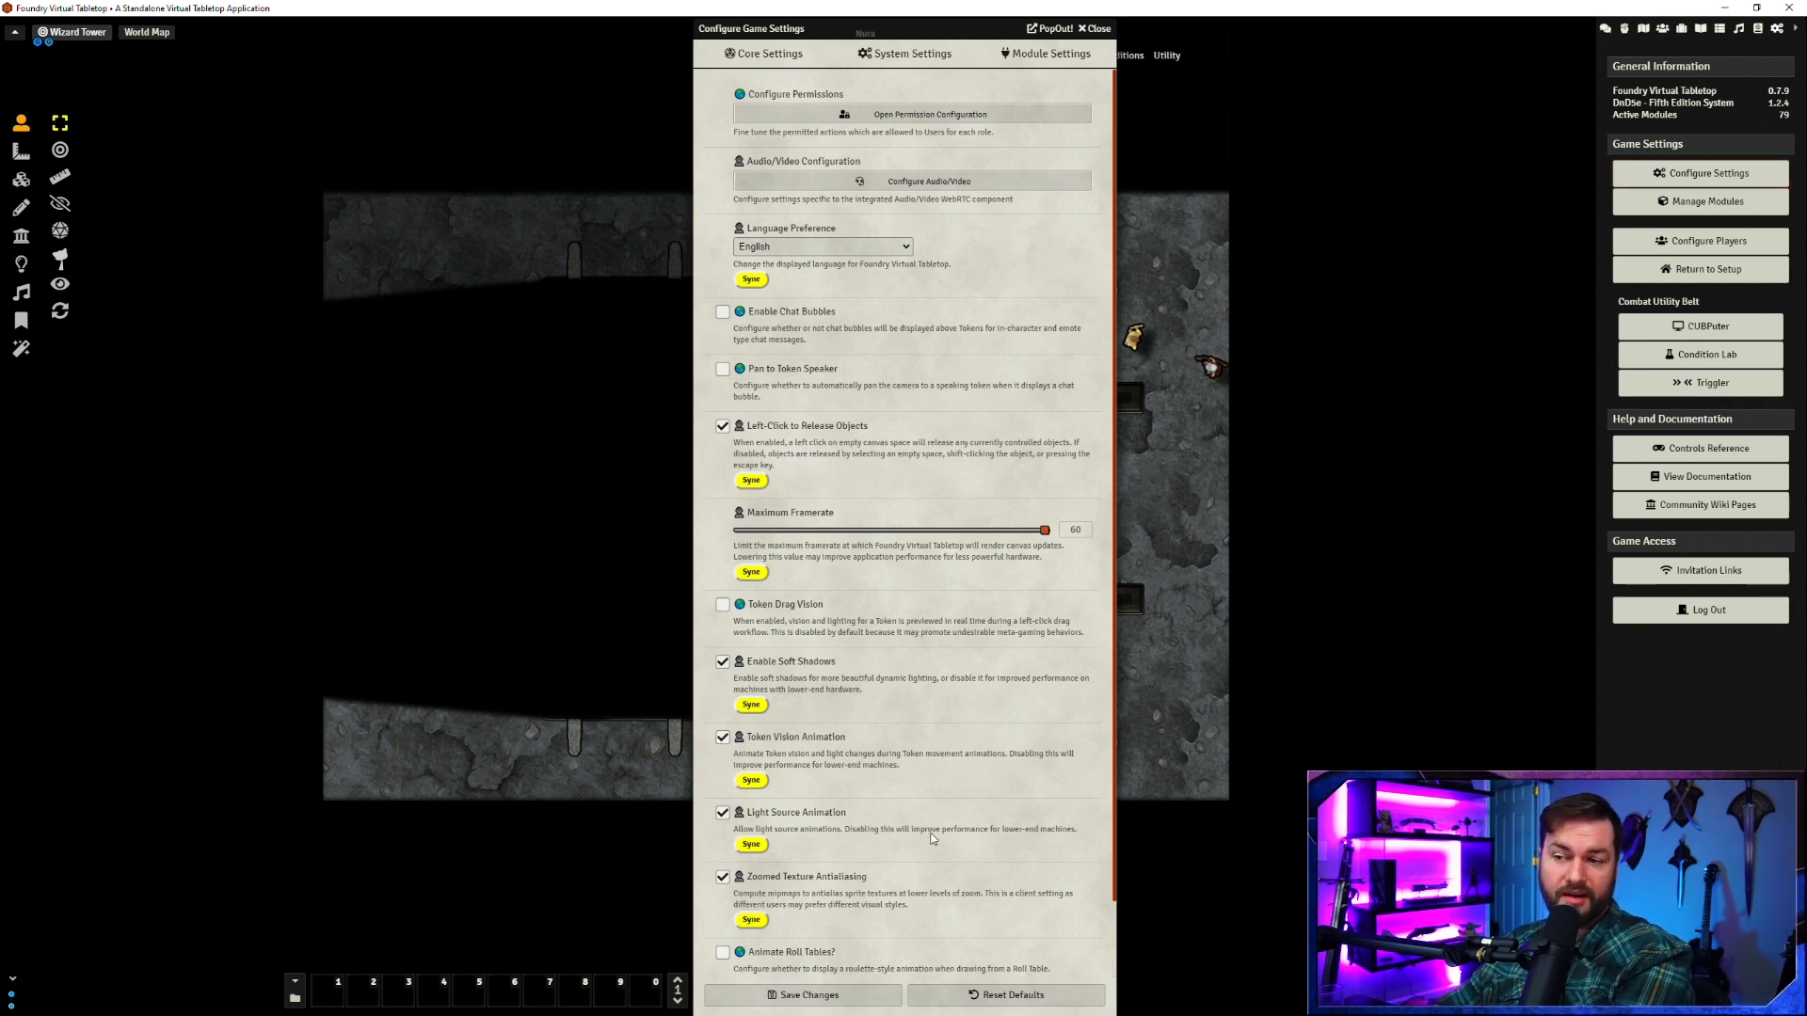
scroll(929, 838, "down", 2)
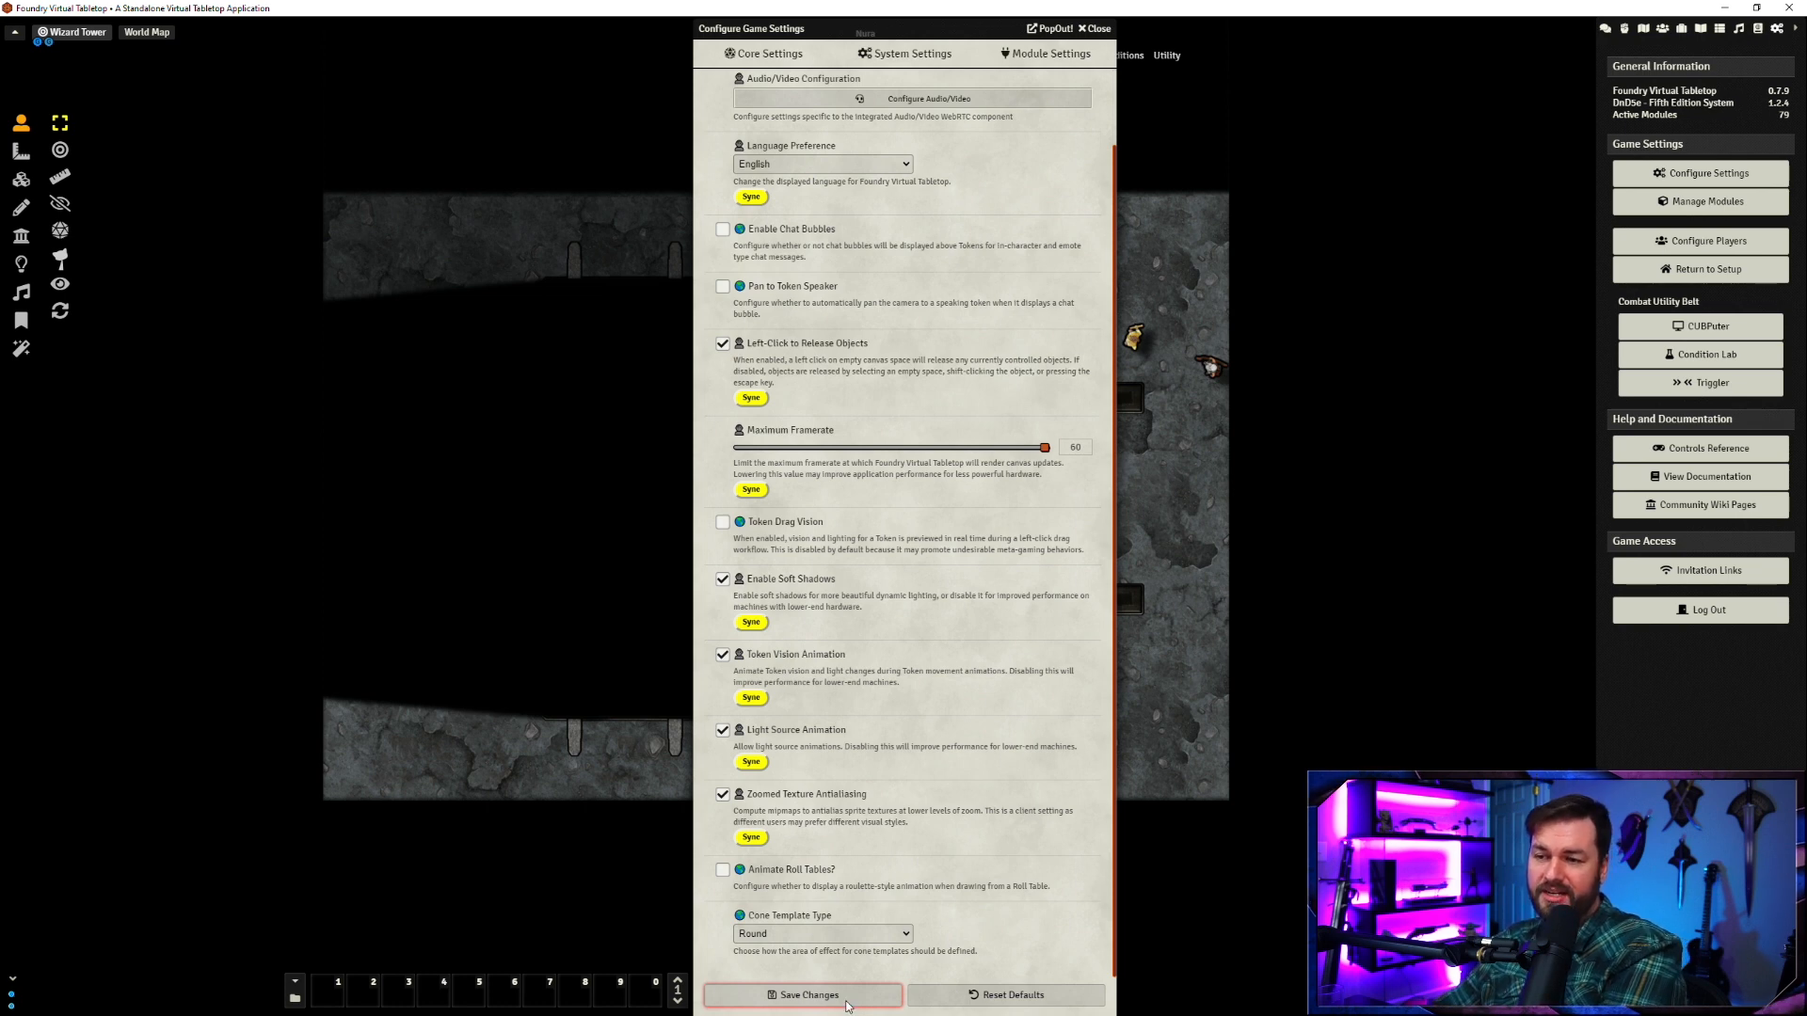
left_click(809, 995)
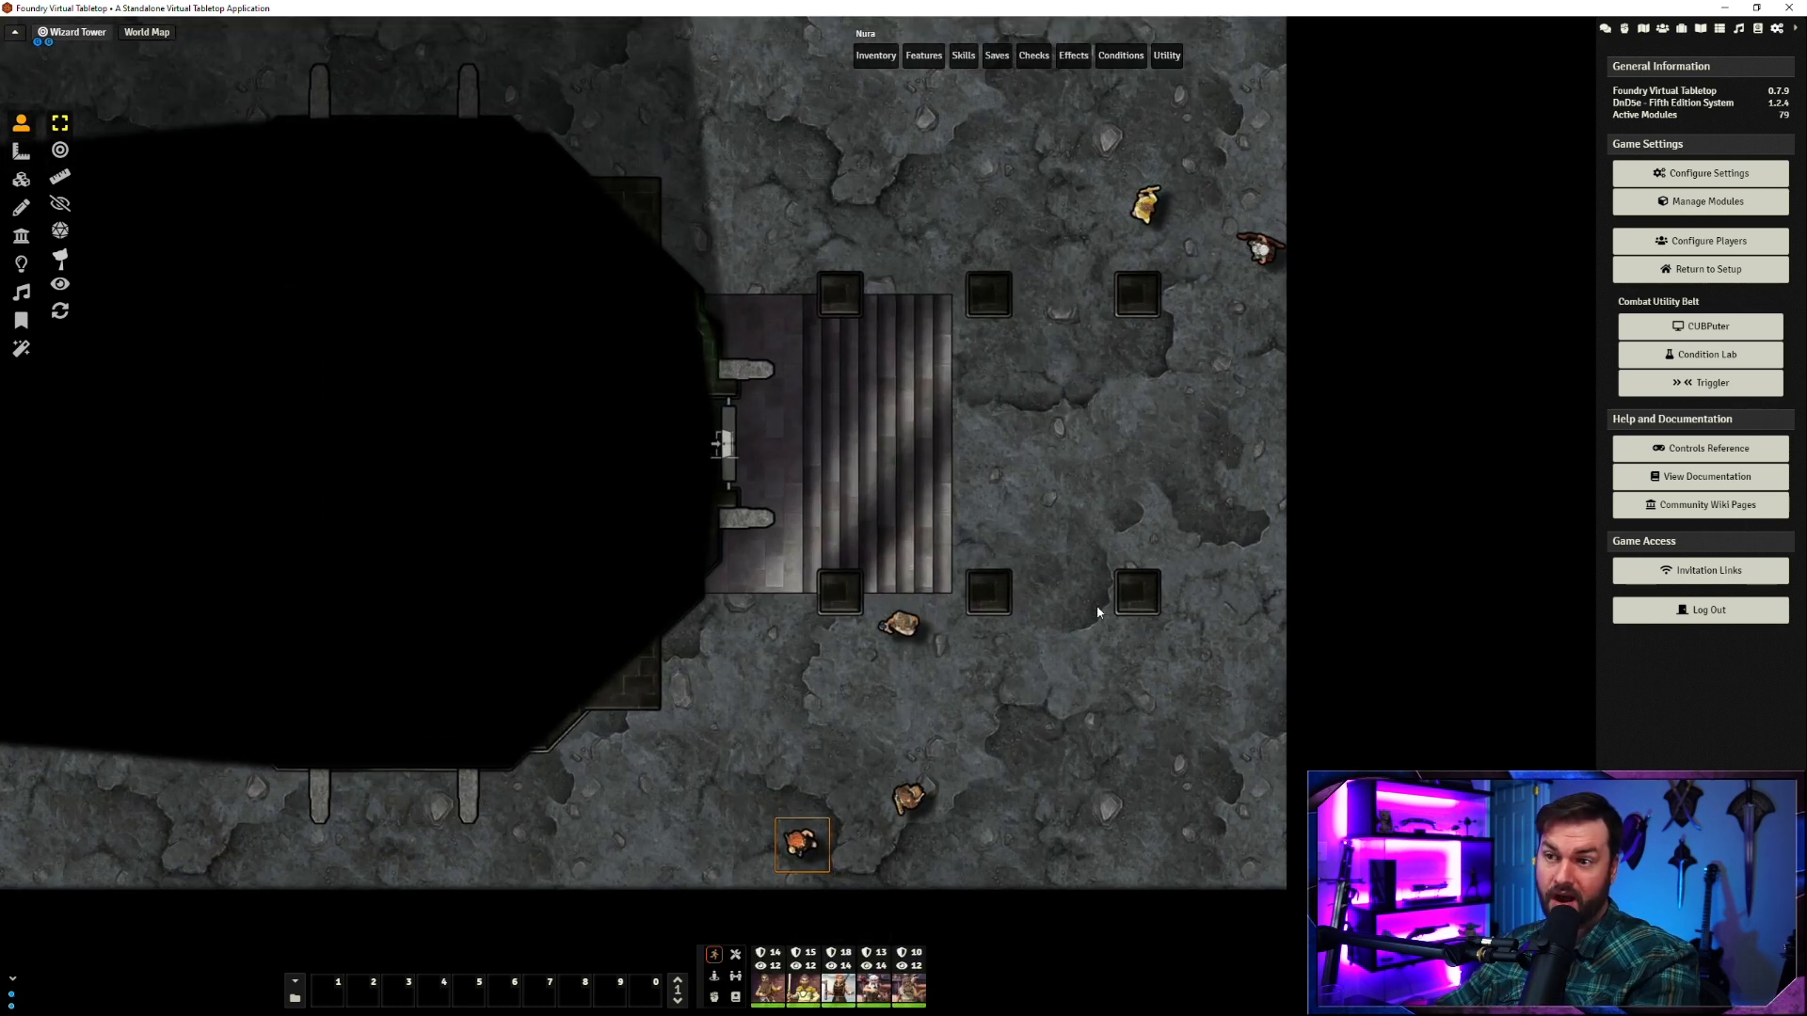
- Place a local light on the stairs outside the tower entrance with a dim radius of about 31.59 and bright radius of about 15.79
left_click(21, 263)
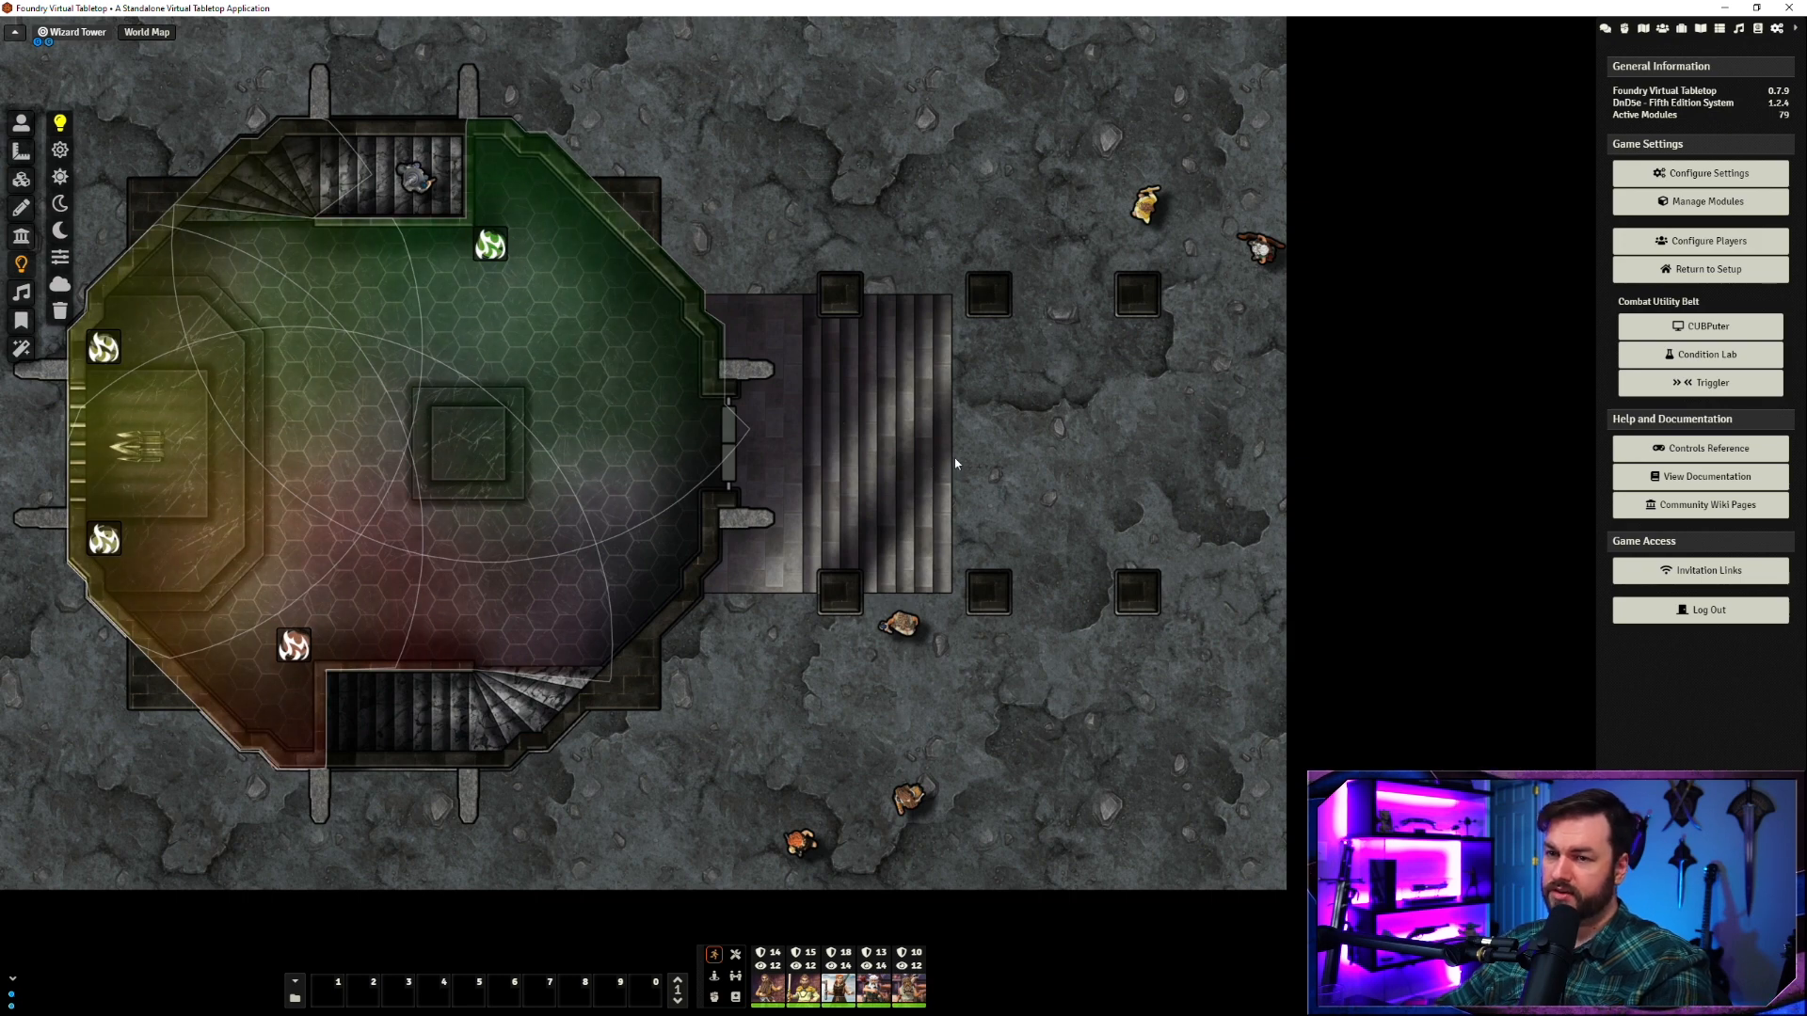
scroll(336, 442, "up", 10)
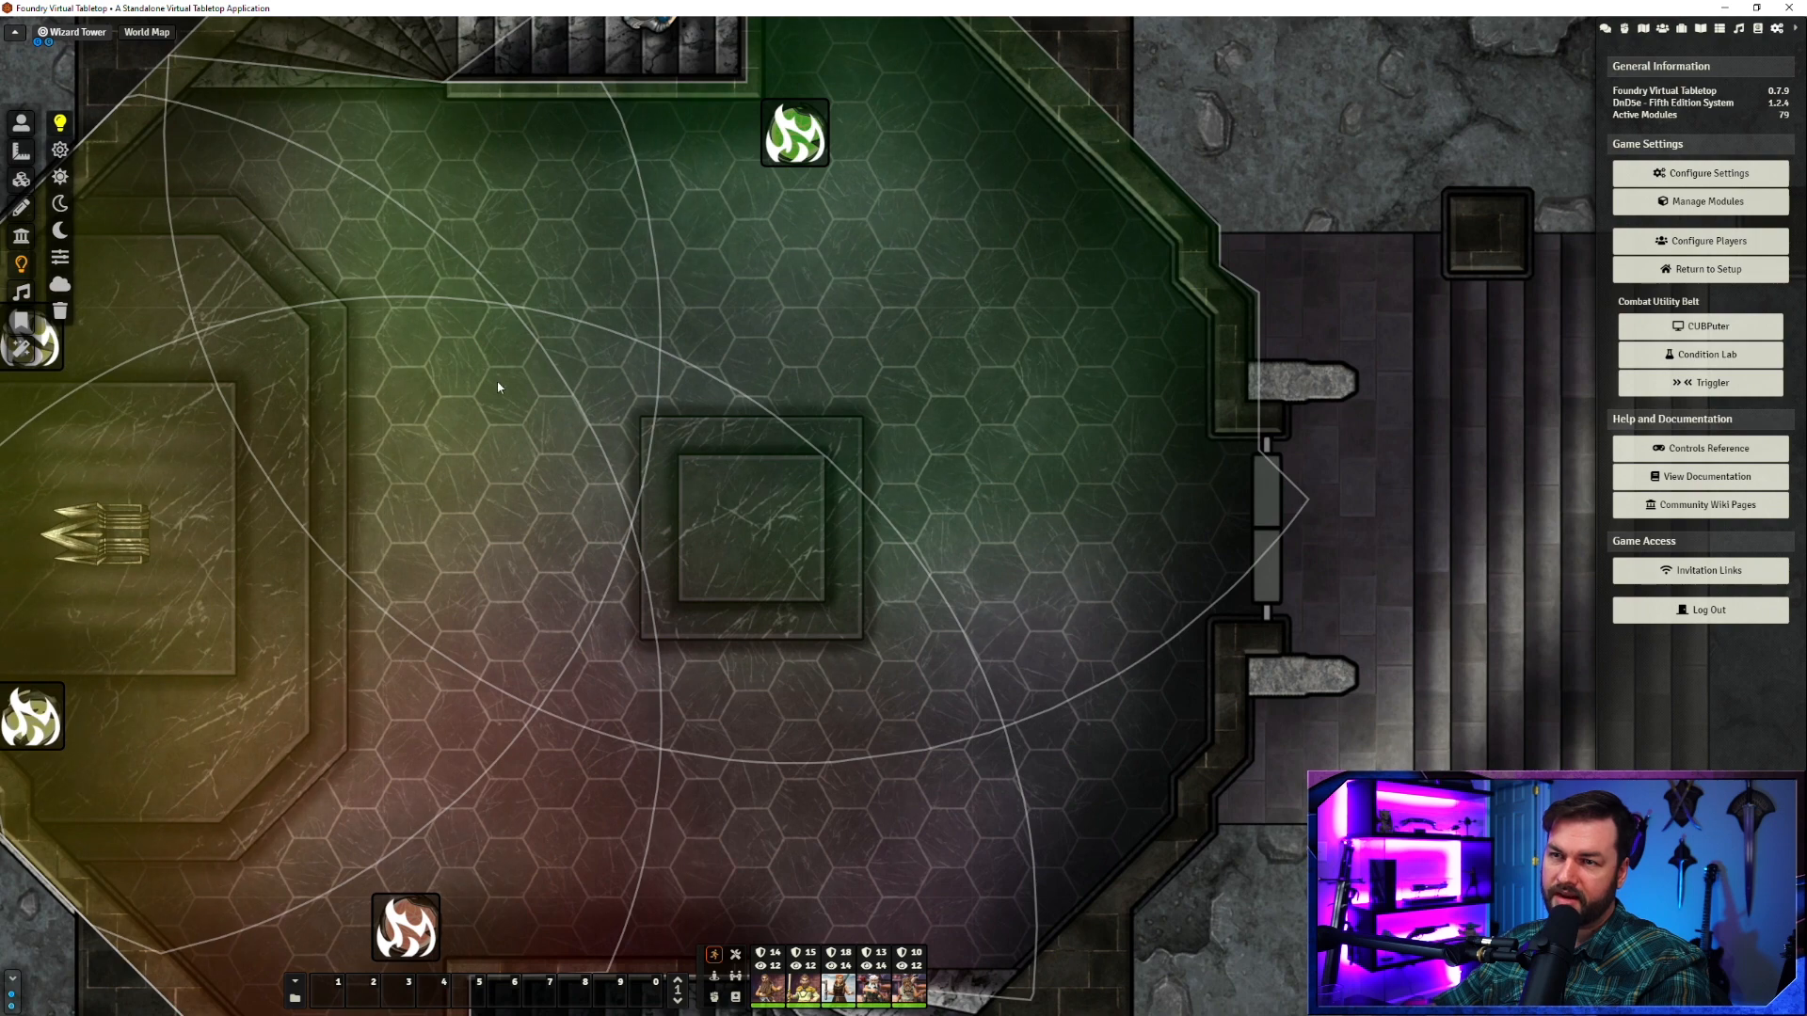
scroll(481, 359, "down", 6)
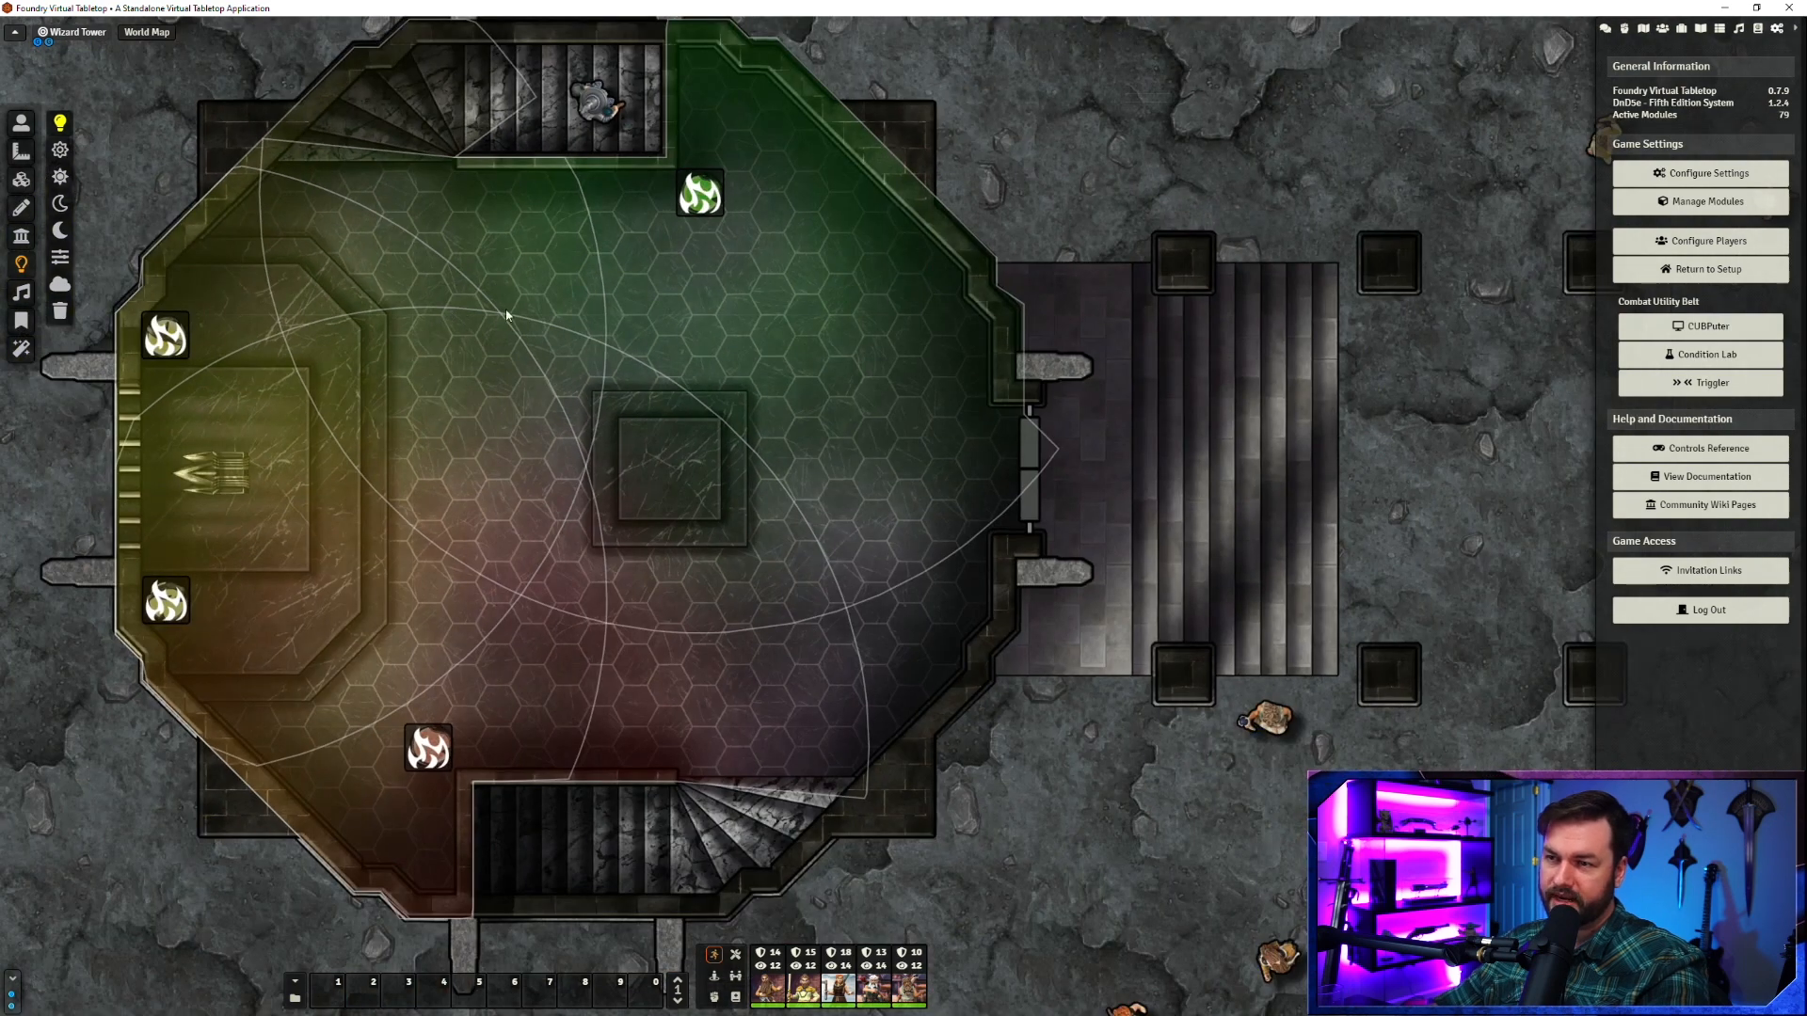
left_click_drag(1150, 463, 1340, 511)
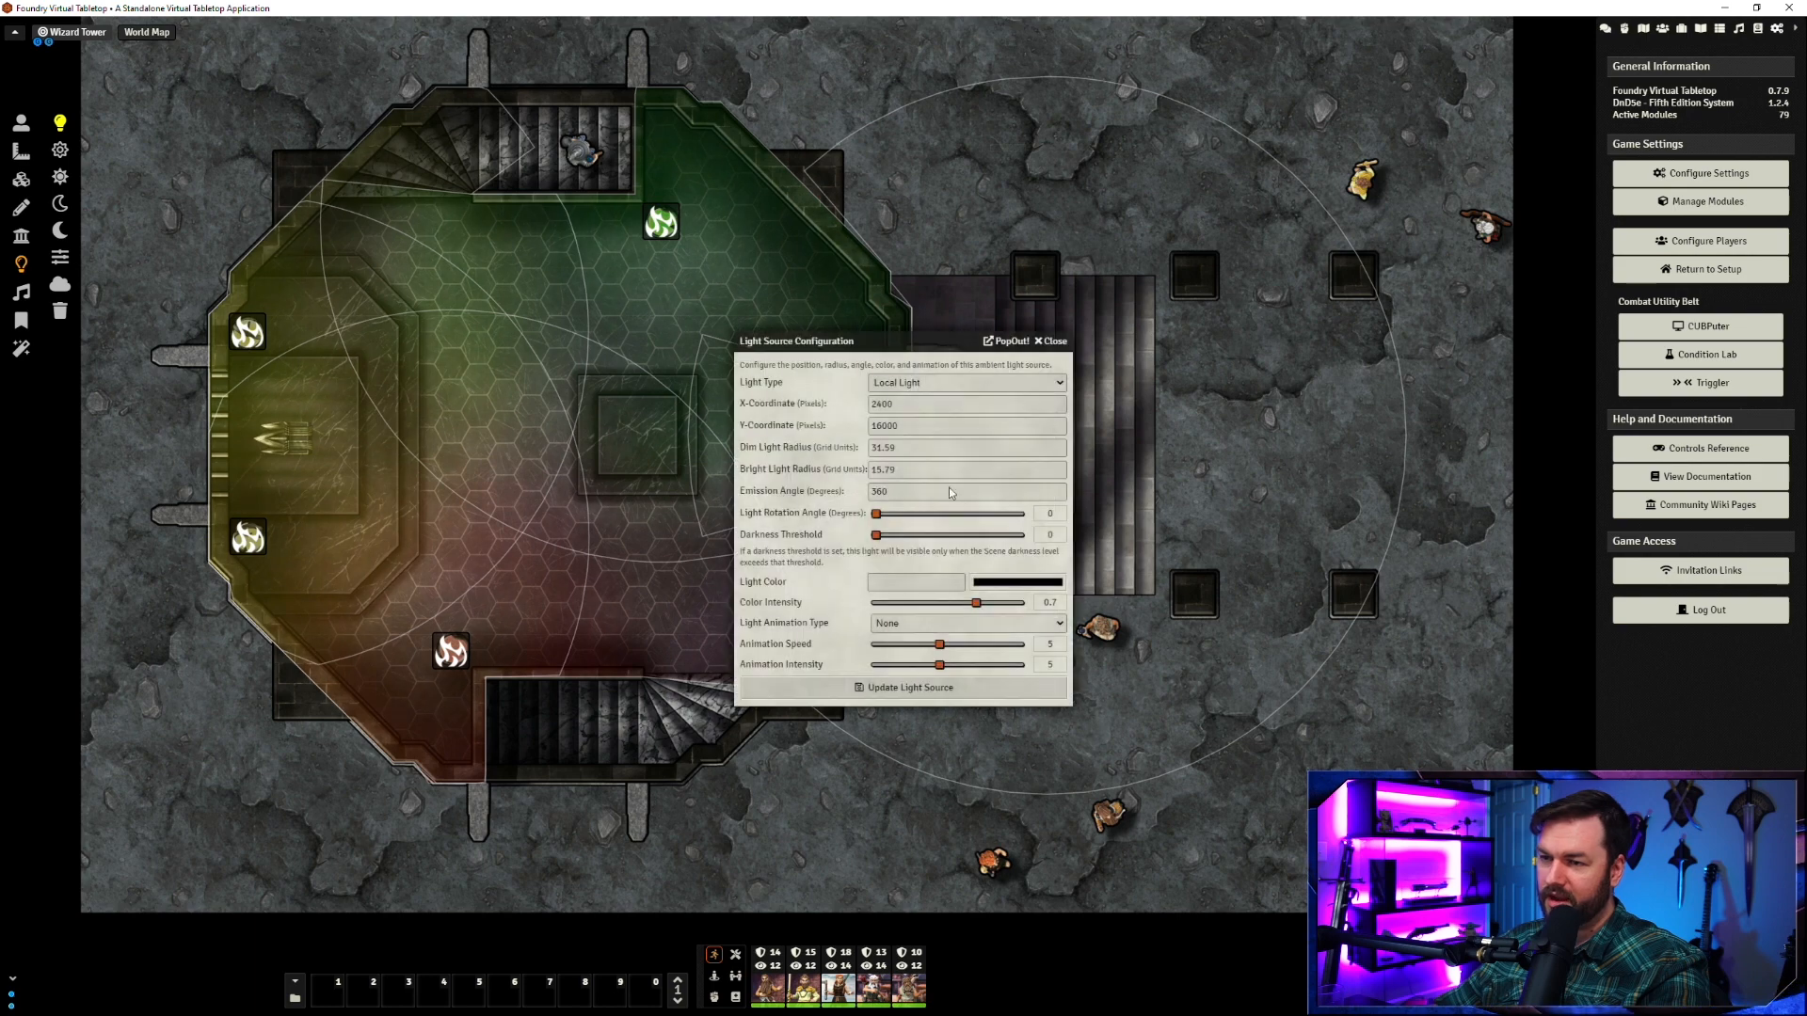
- Set the new light's animation type to Mysterious Emanation and its color to red, and update the light source
left_click(934, 623)
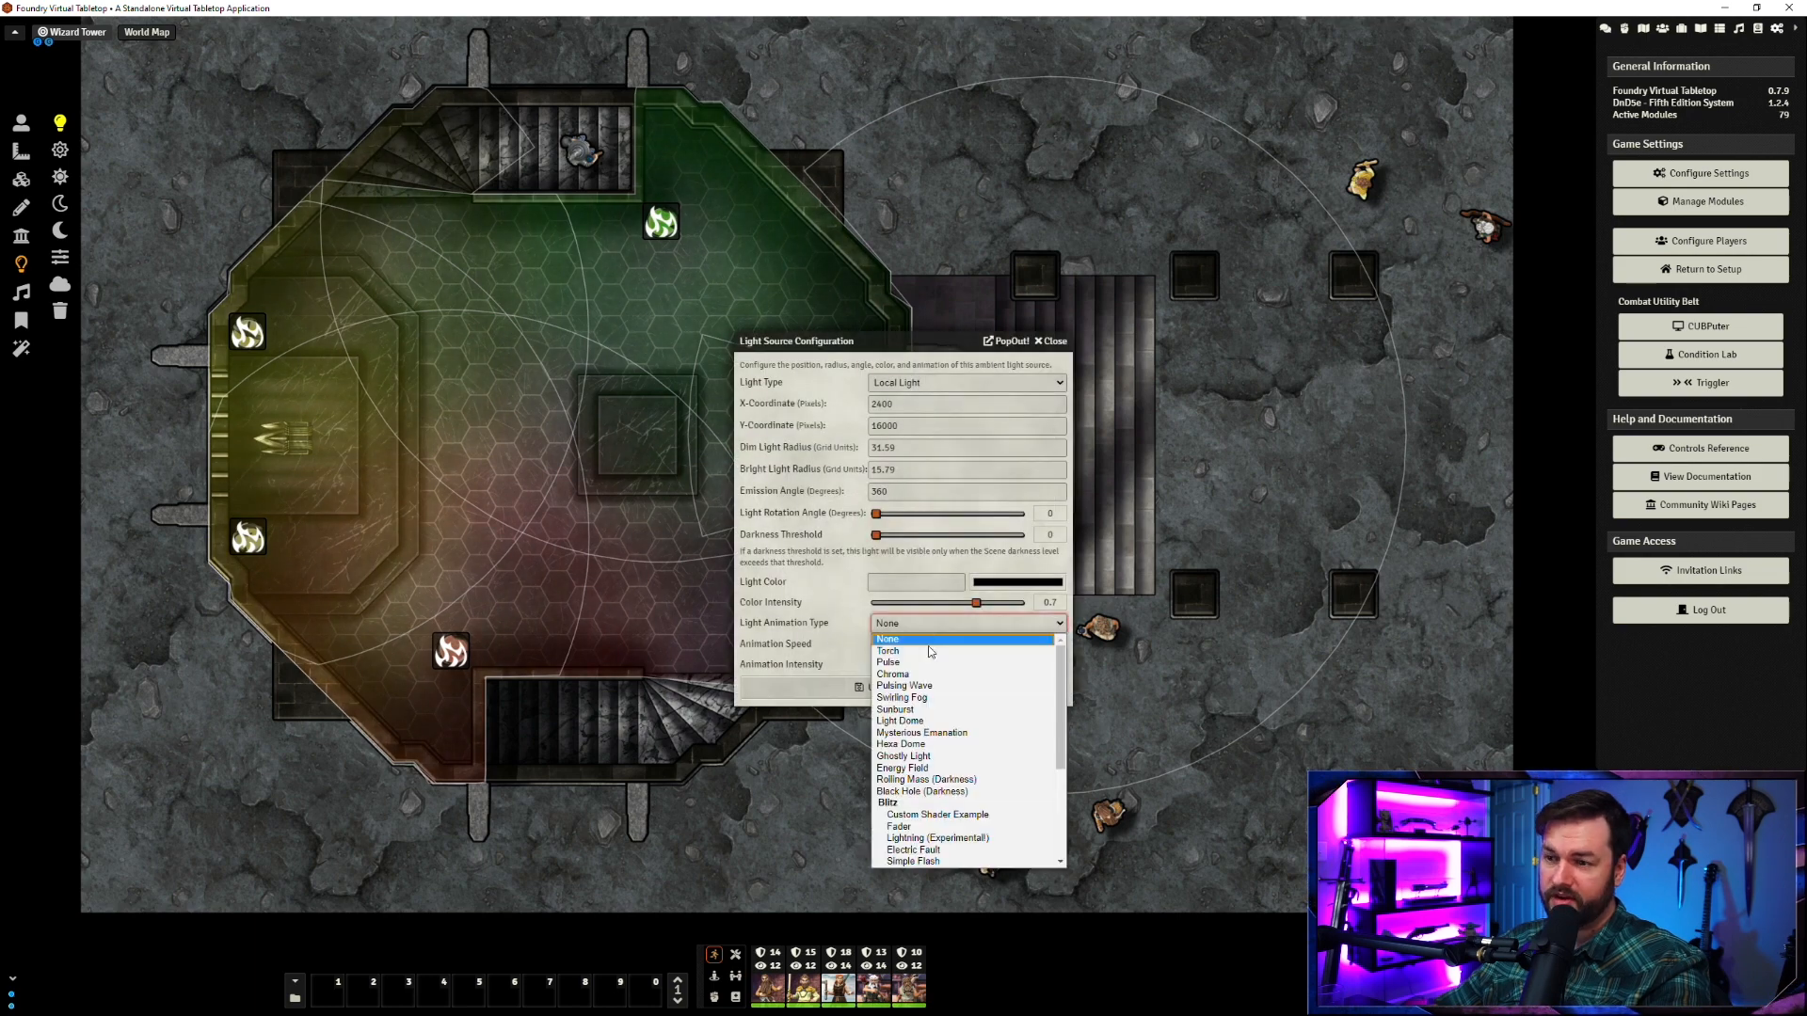
left_click(922, 732)
left_click(1009, 582)
left_click(900, 688)
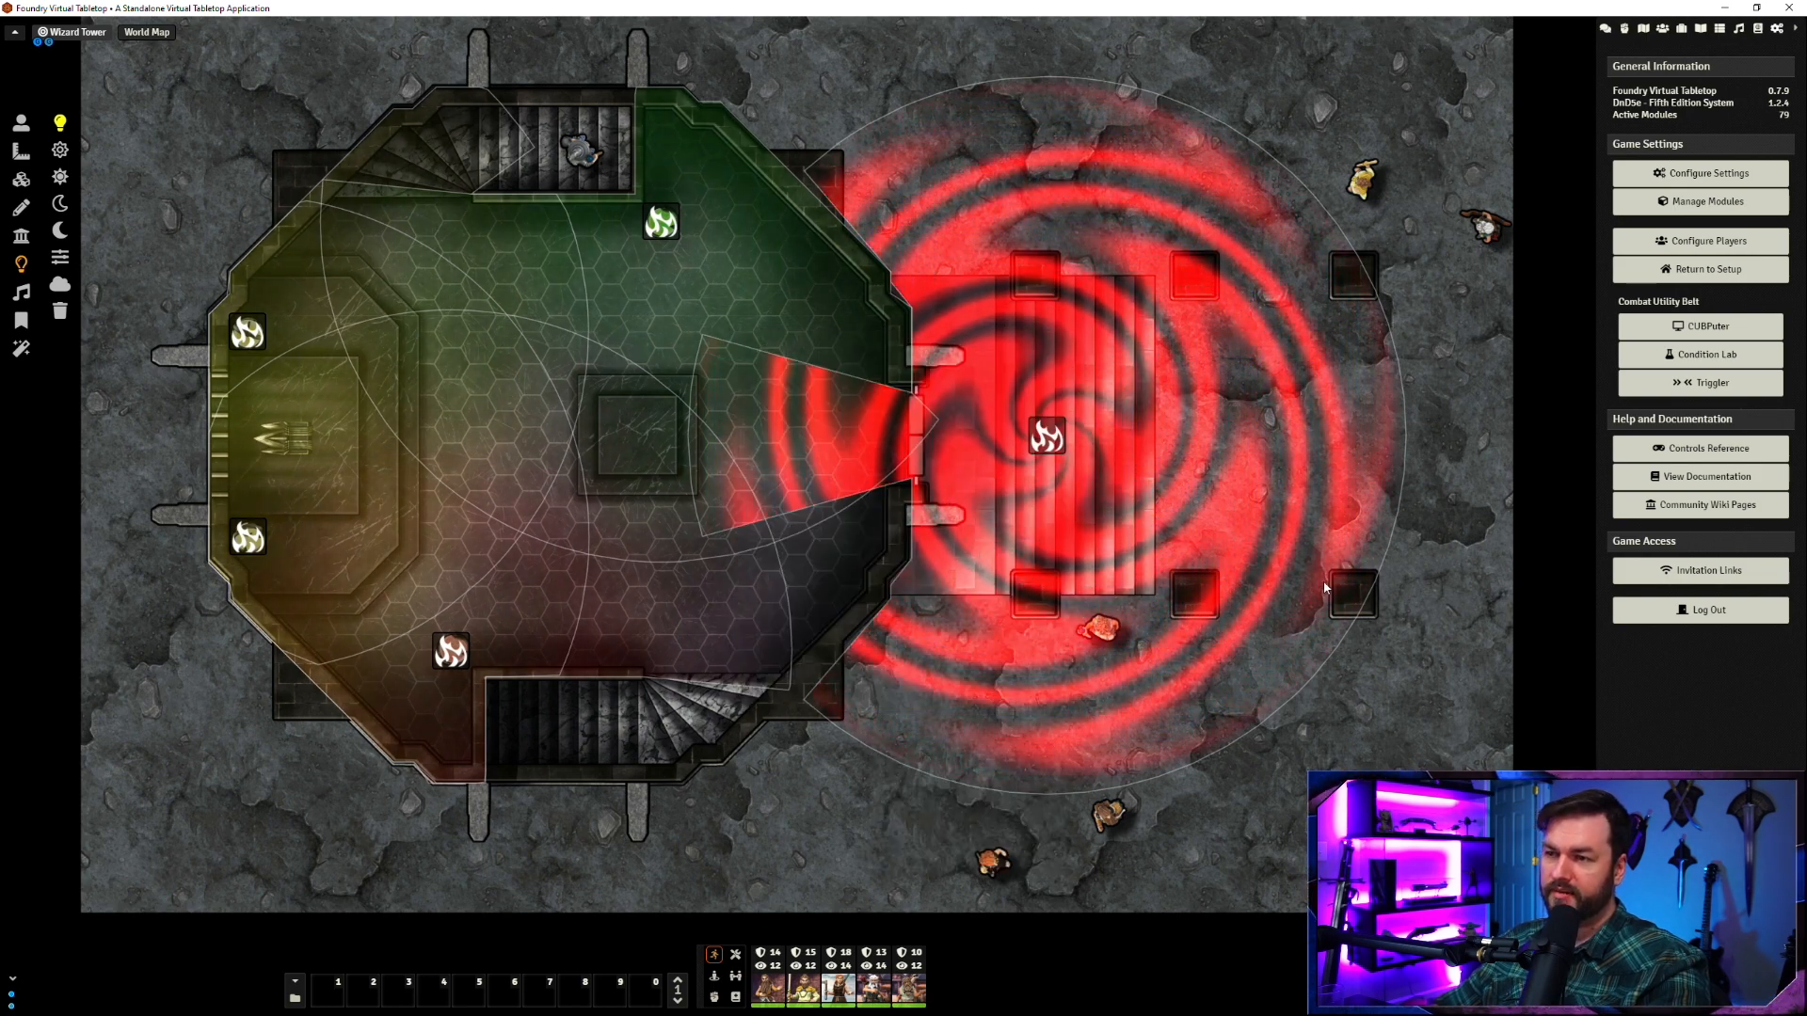
- Return to the token controls, disable Light Source Animation in the core settings, and save
left_click(23, 124)
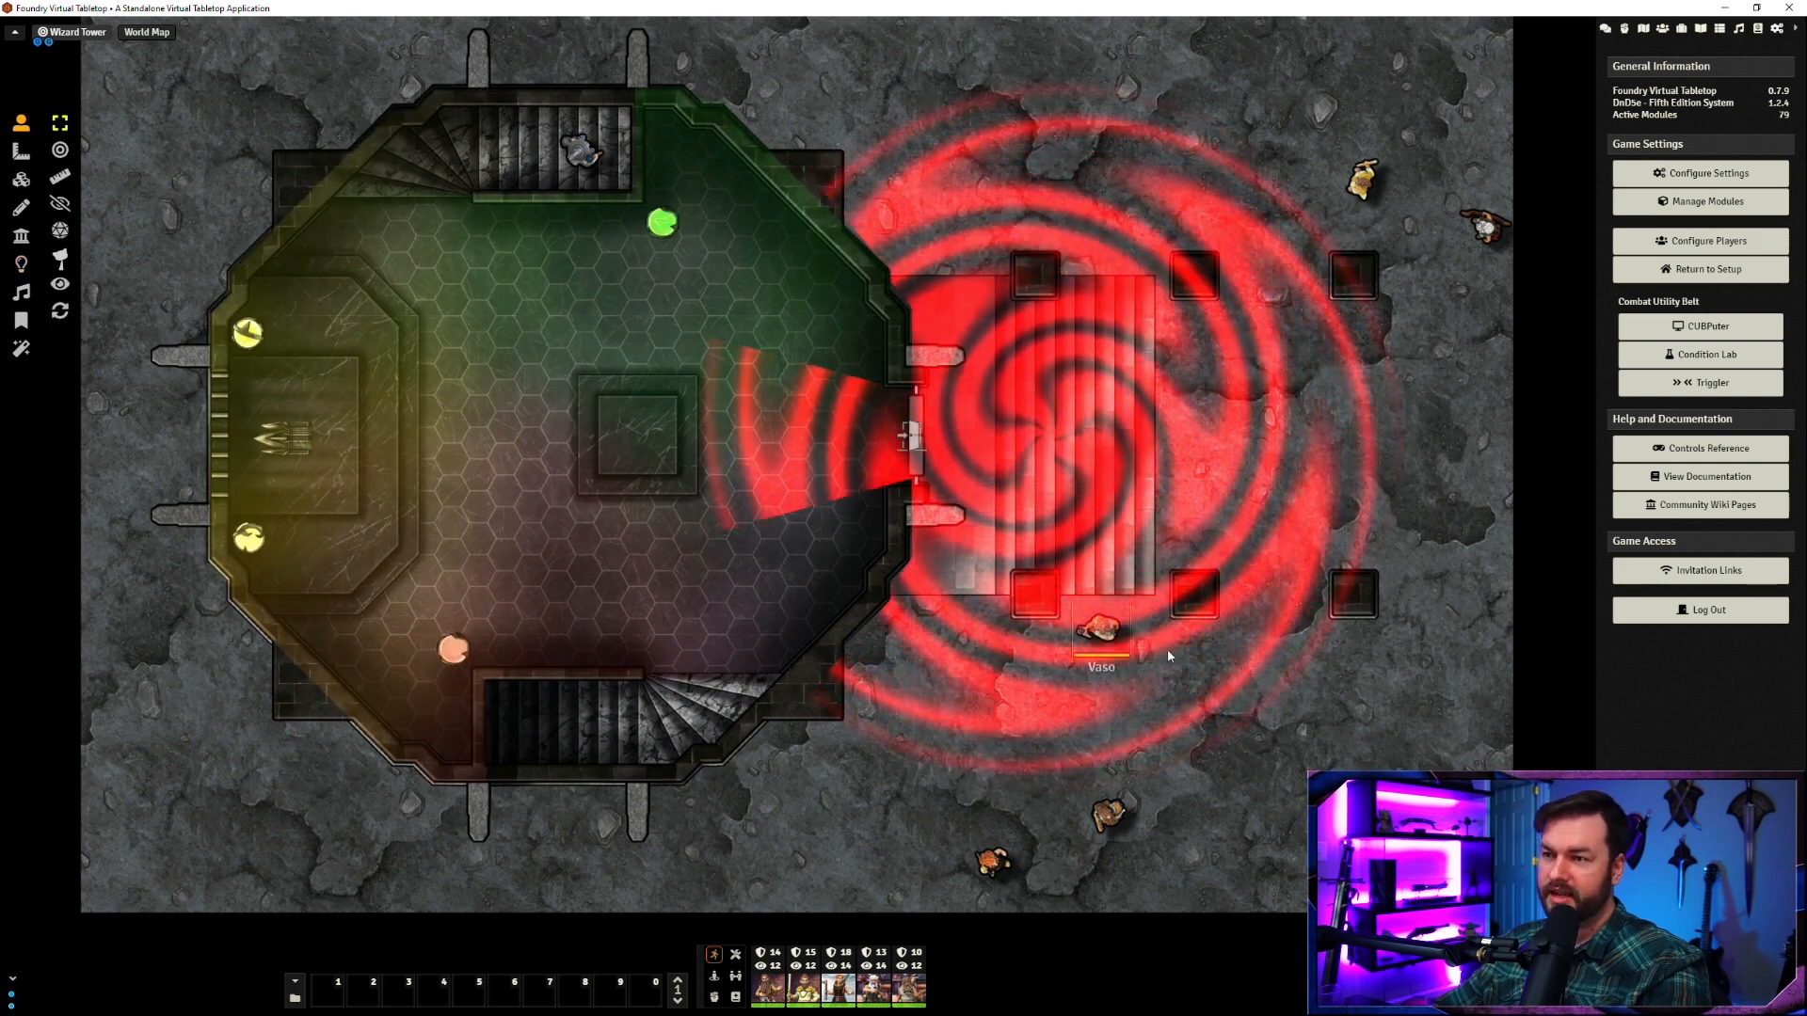
left_click(1708, 173)
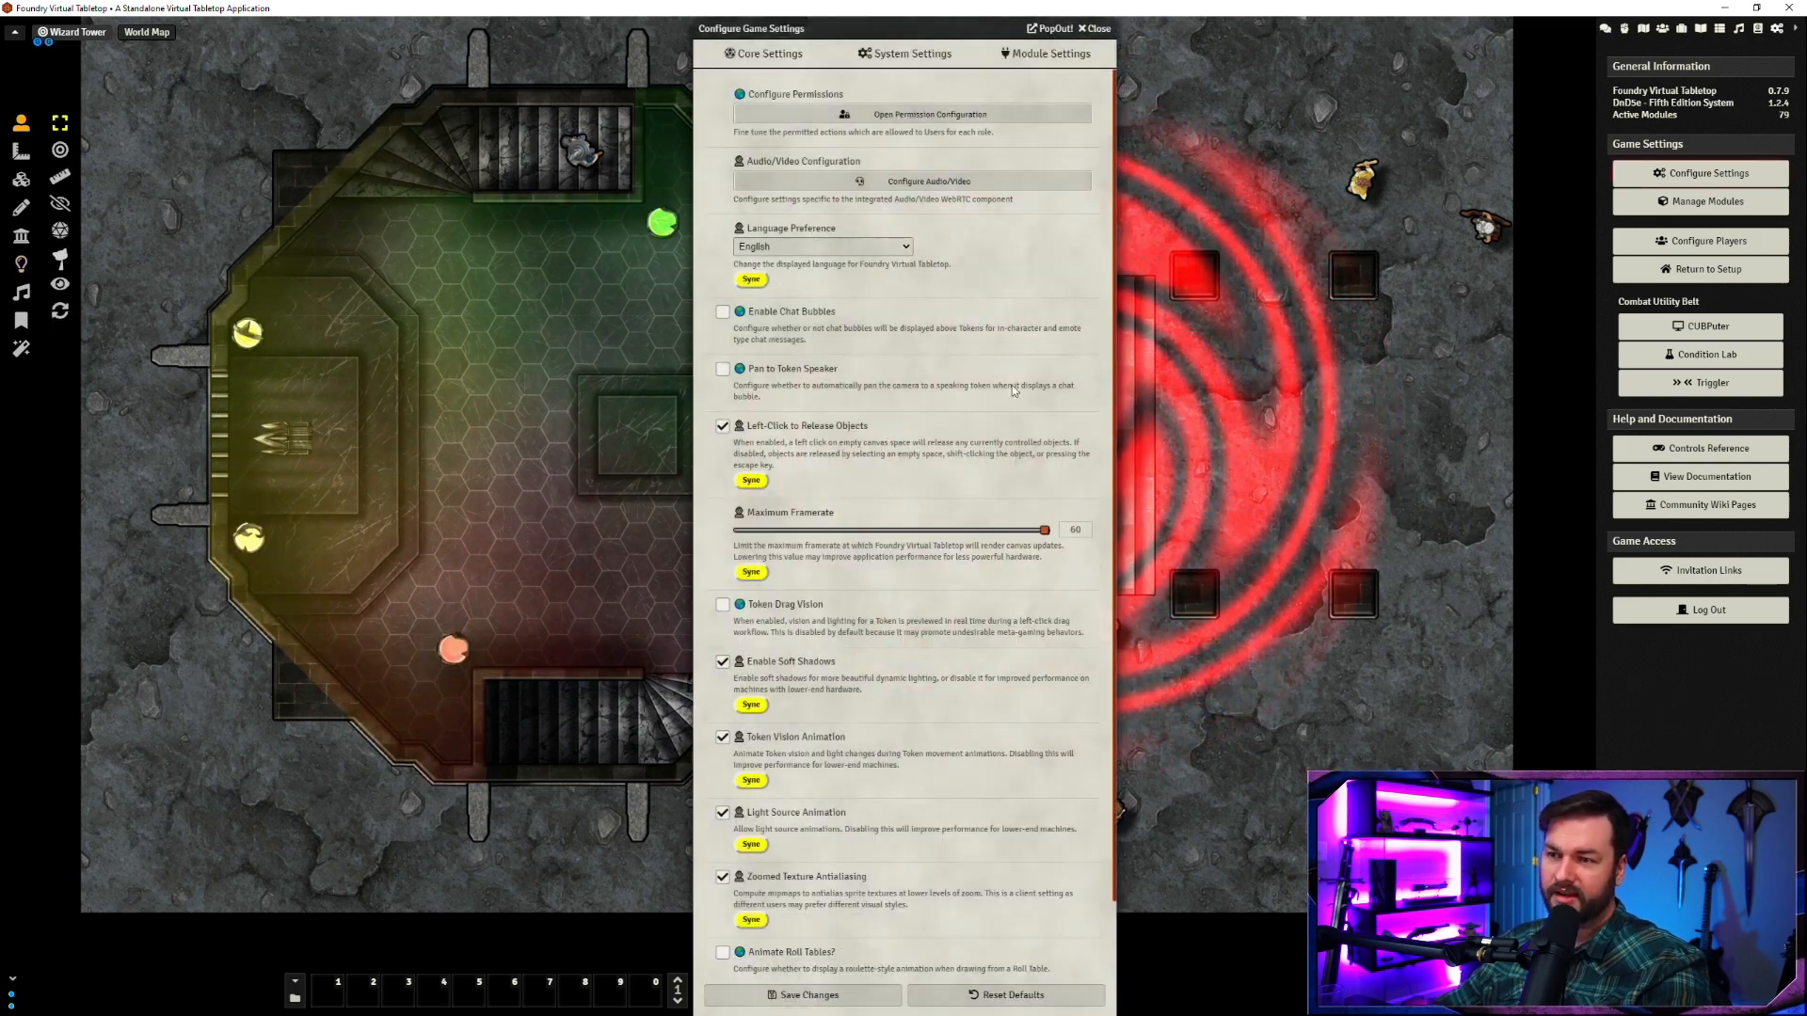
left_click(723, 812)
left_click(815, 988)
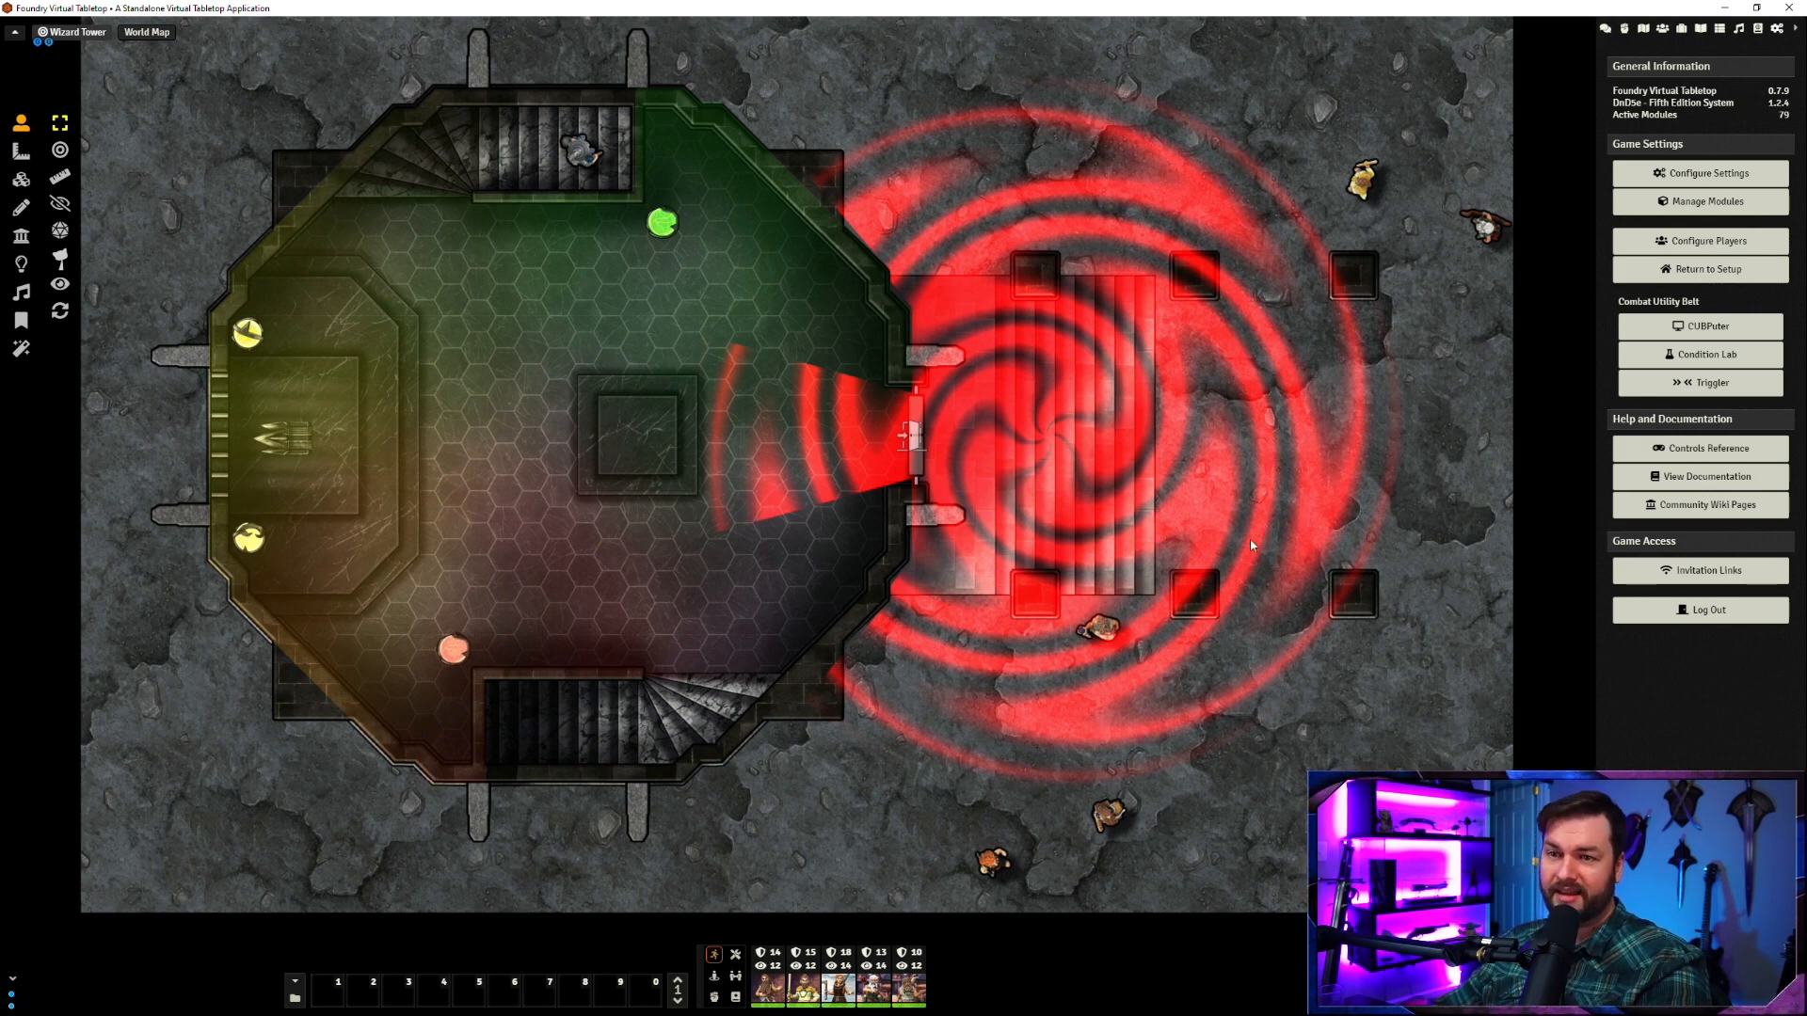
- Check which core settings apply per user or to the whole world, re-enable Light Source Animation, and save
left_click(1714, 173)
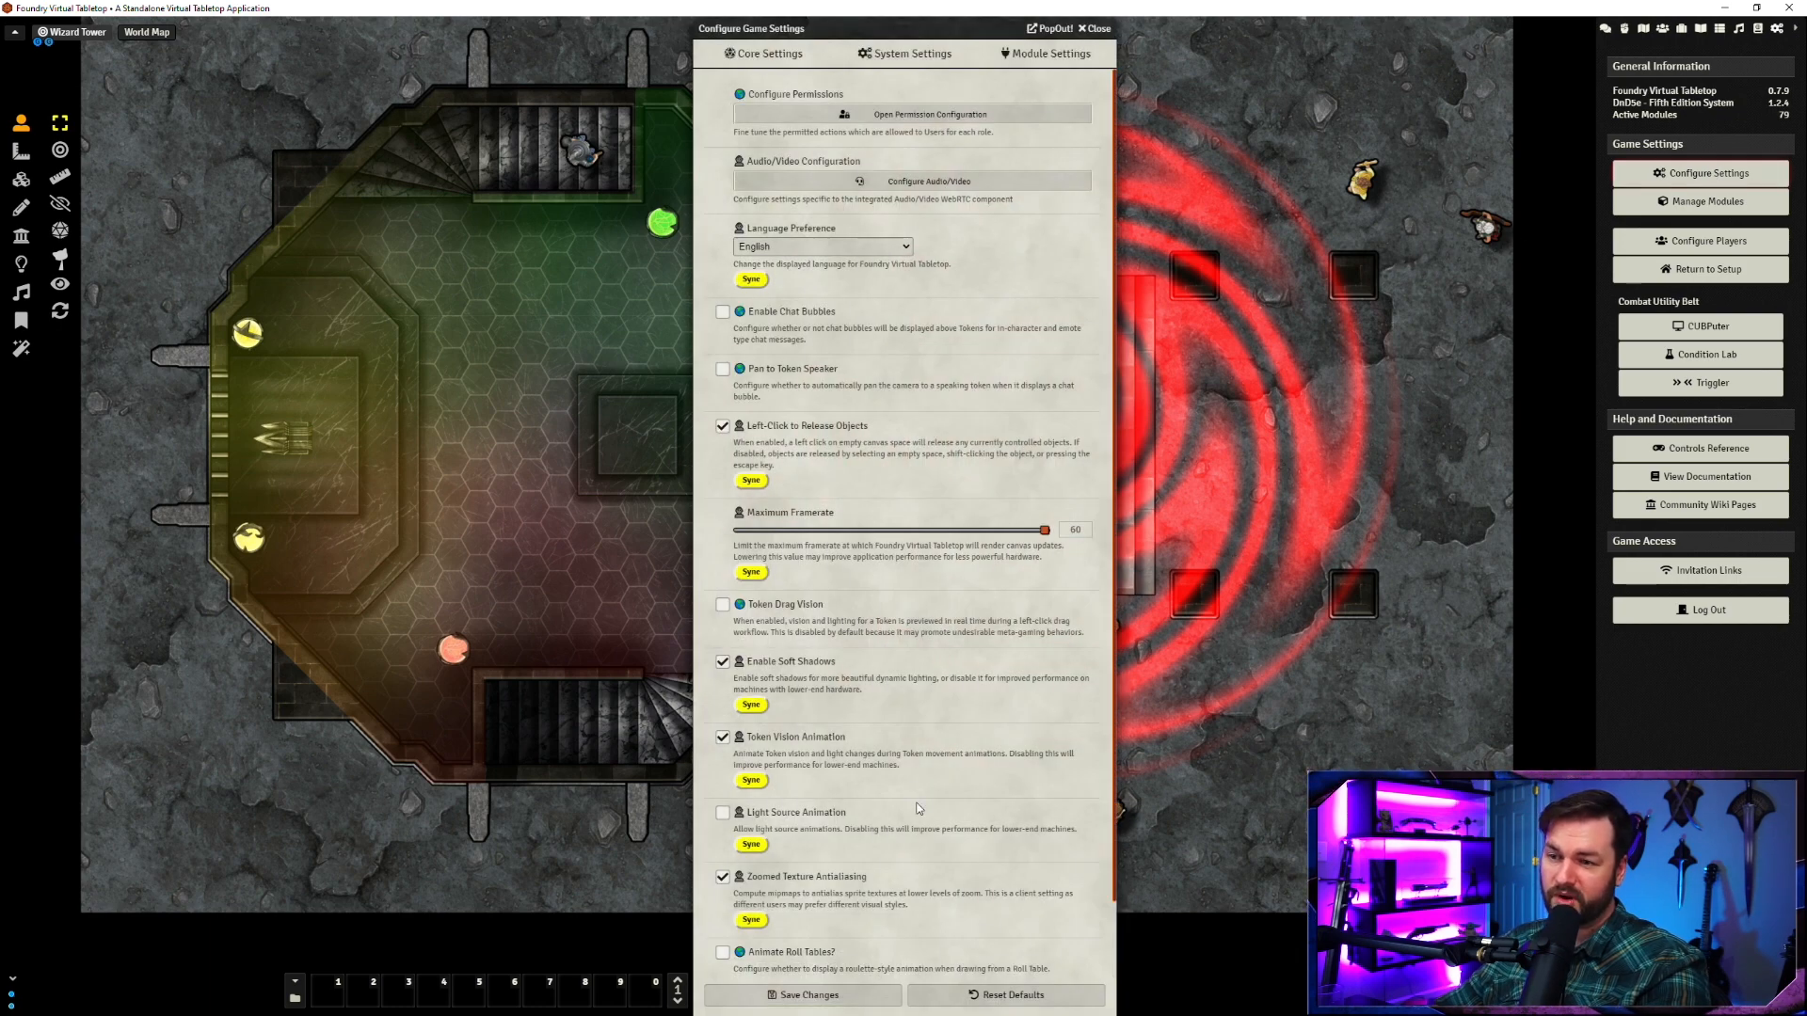
scroll(917, 804, "down", 2)
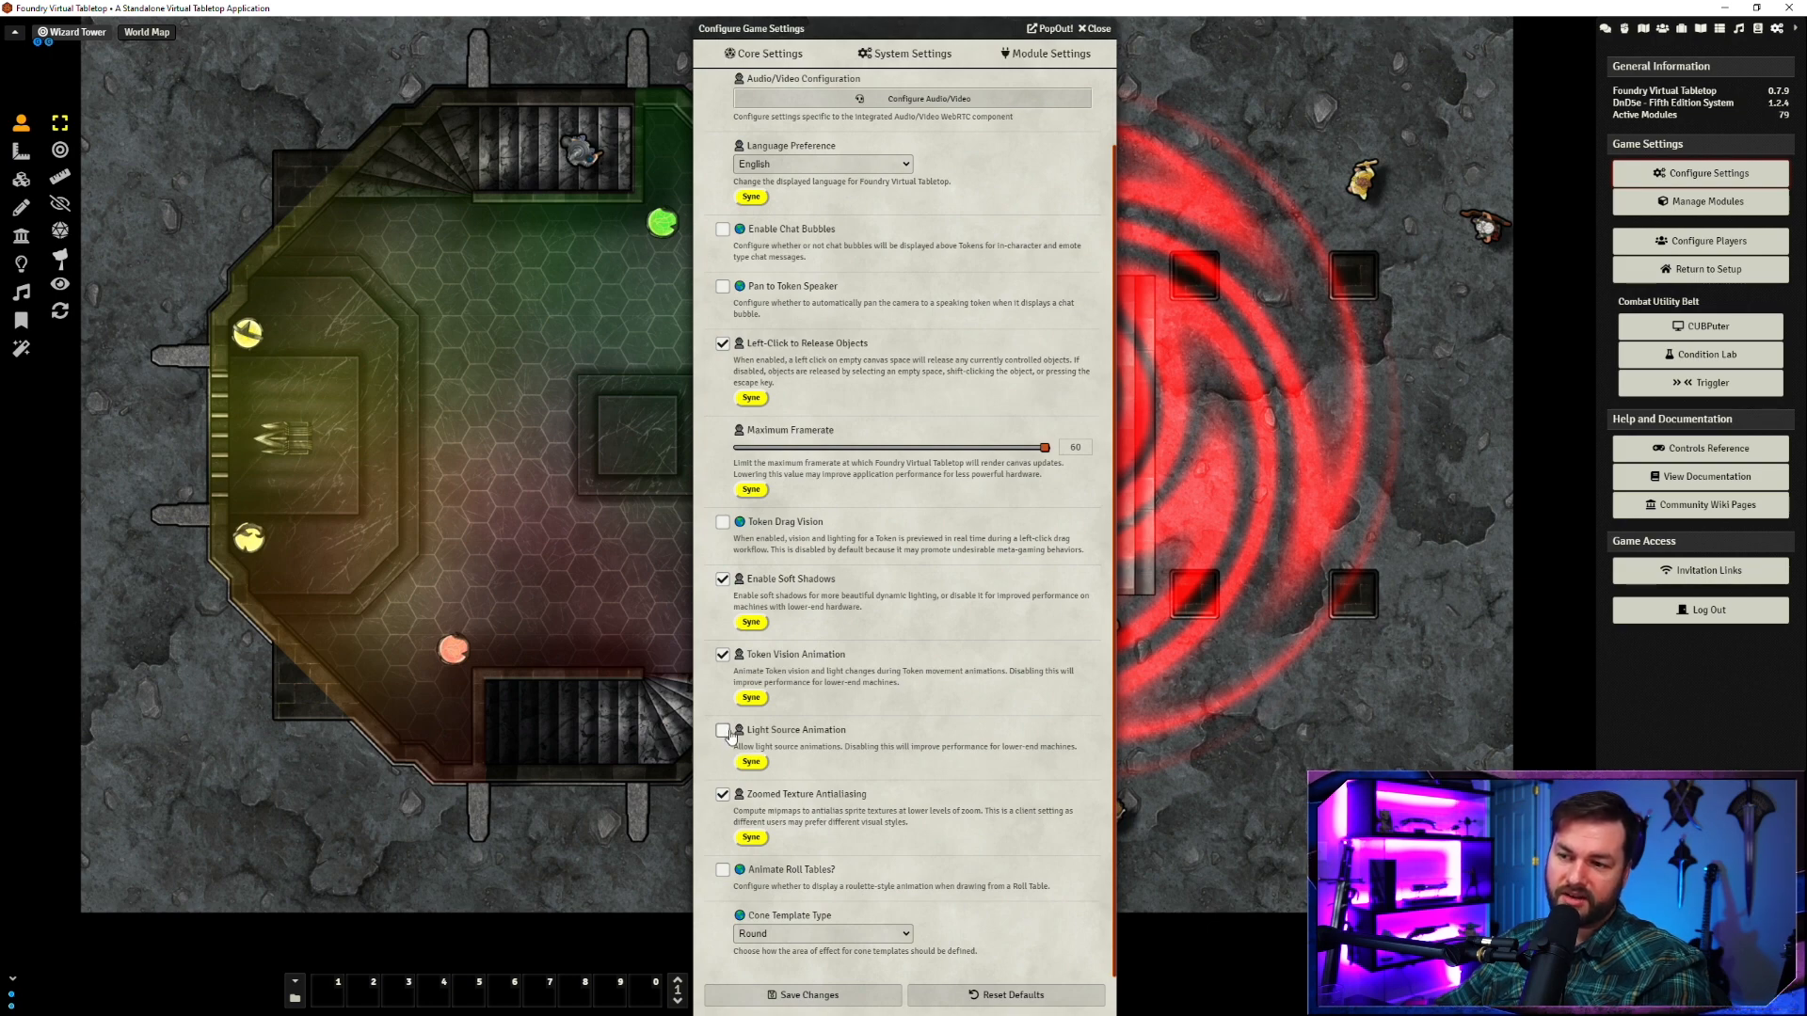
mouse_move(739, 584)
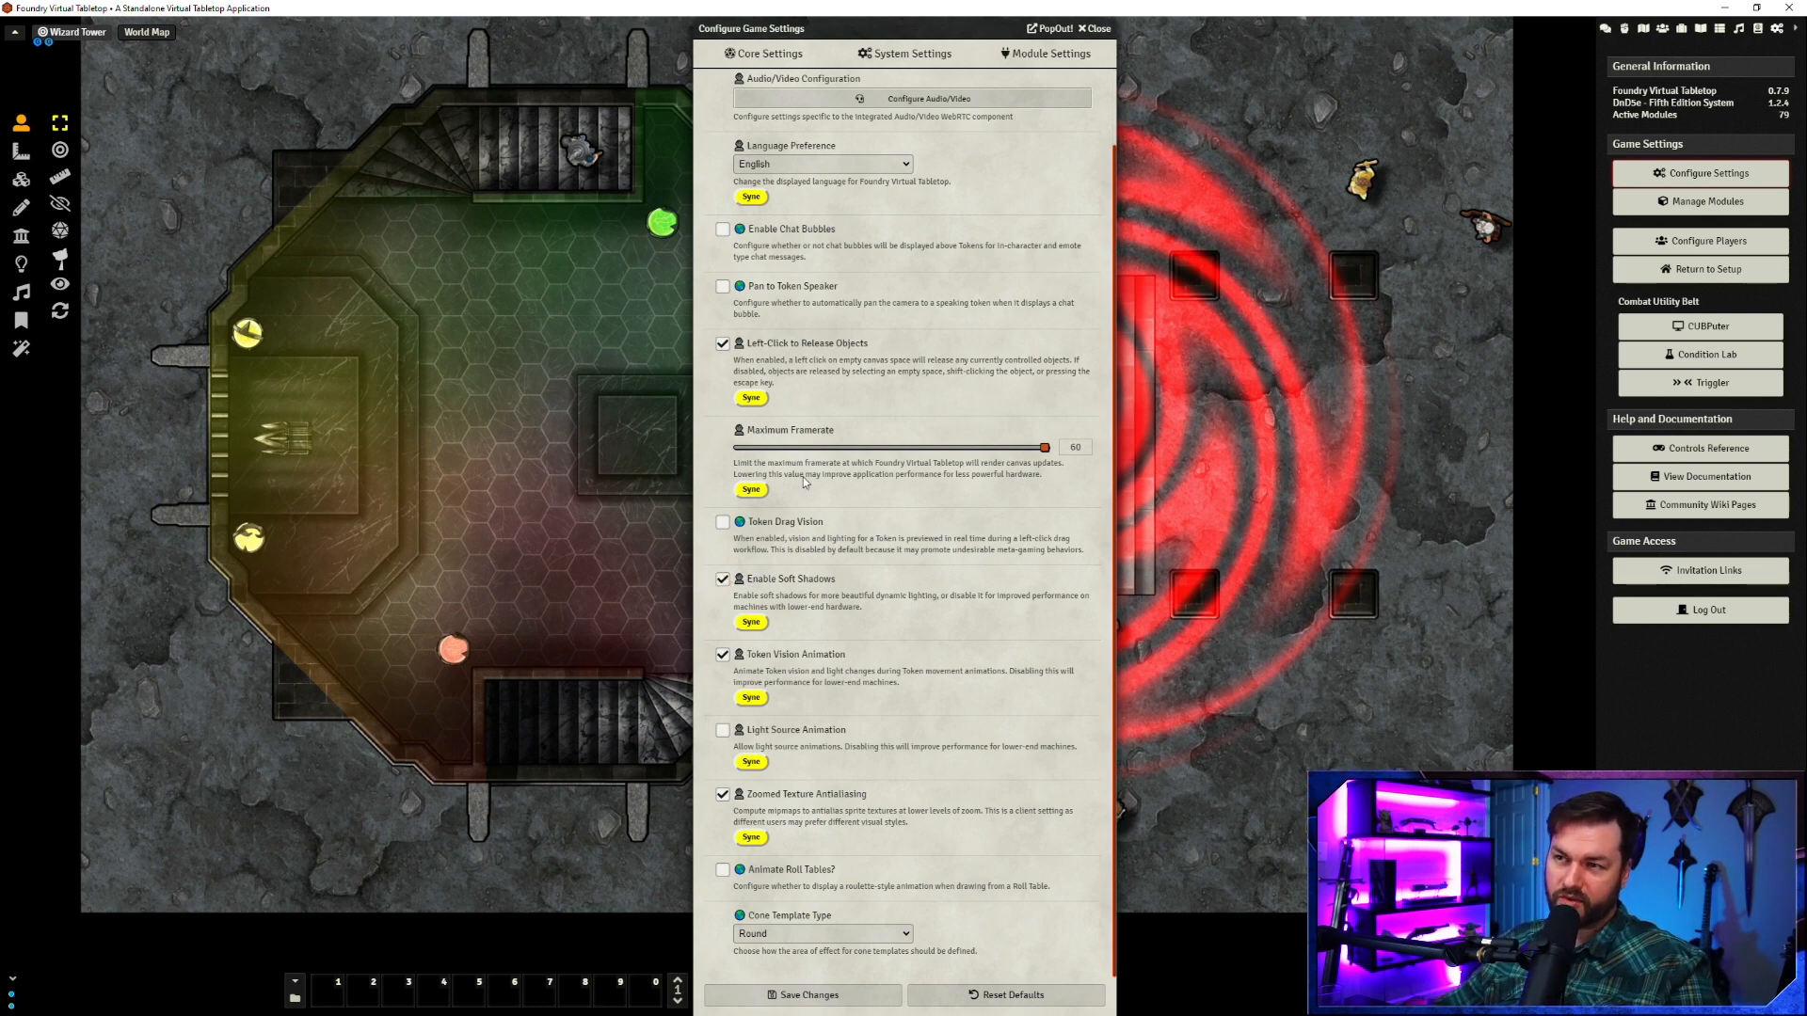
scroll(850, 621, "up", 1)
mouse_move(740, 163)
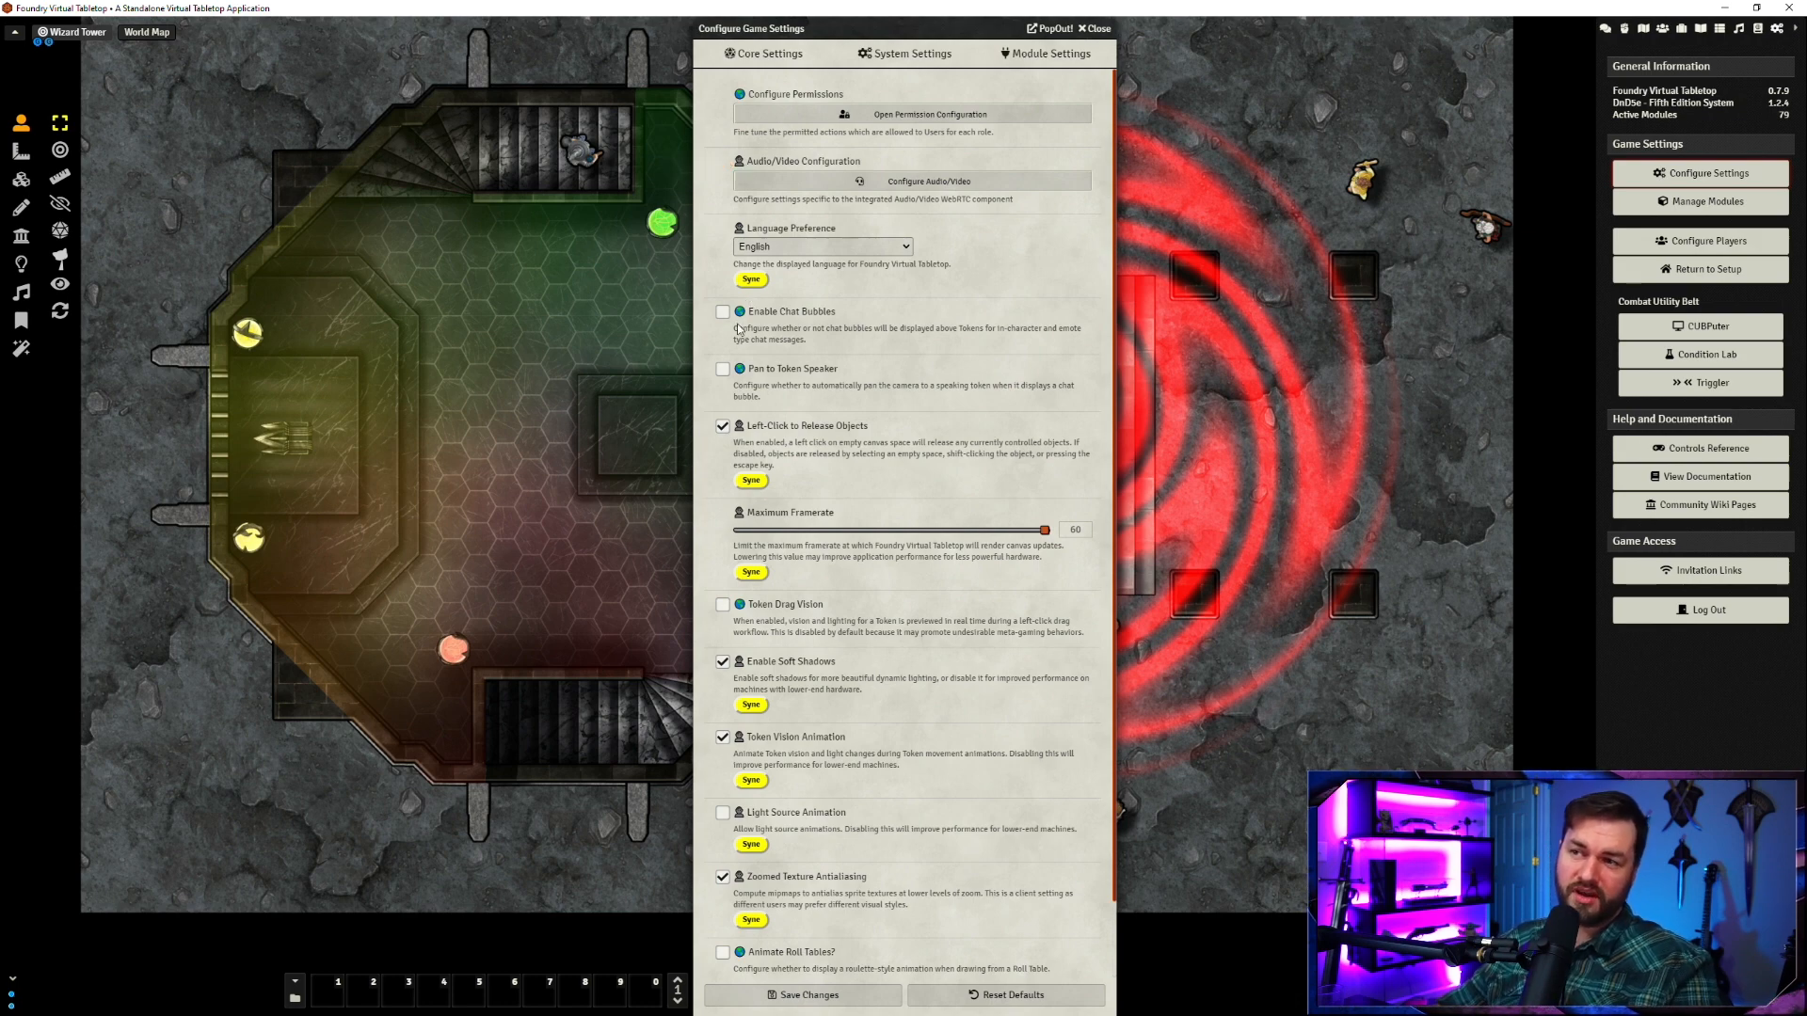
mouse_move(741, 318)
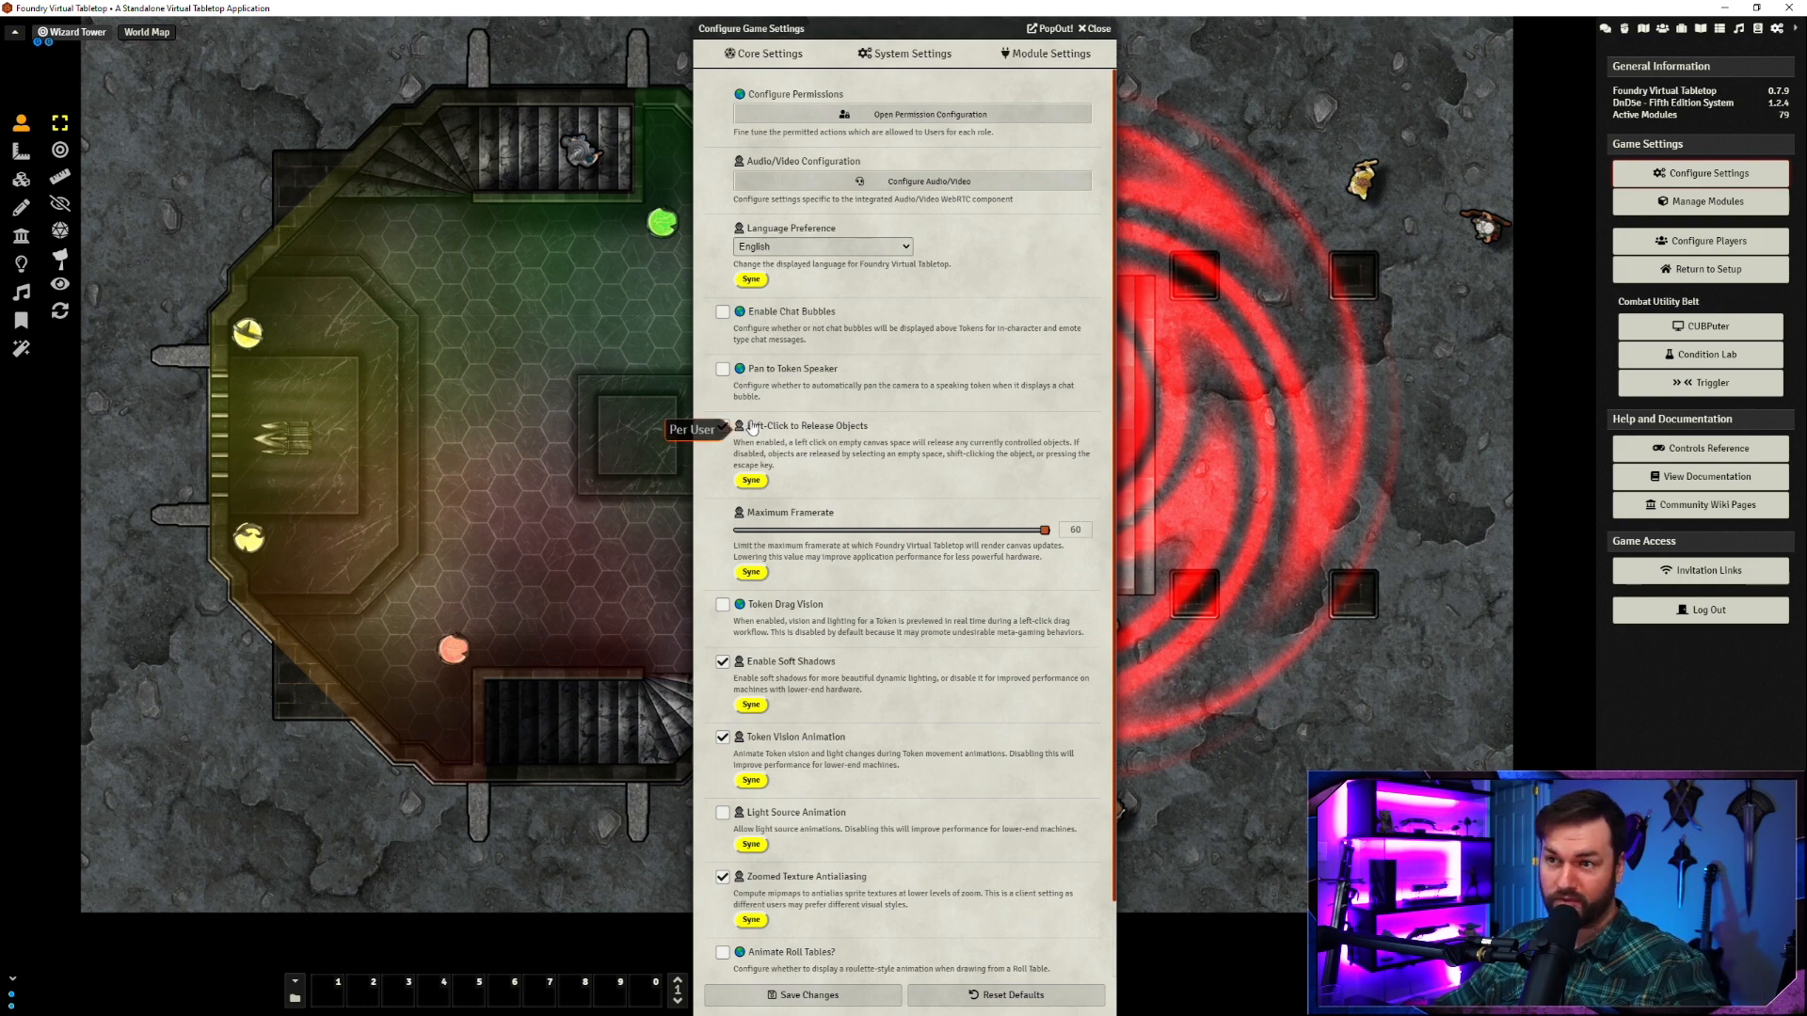
scroll(853, 647, "down", 1)
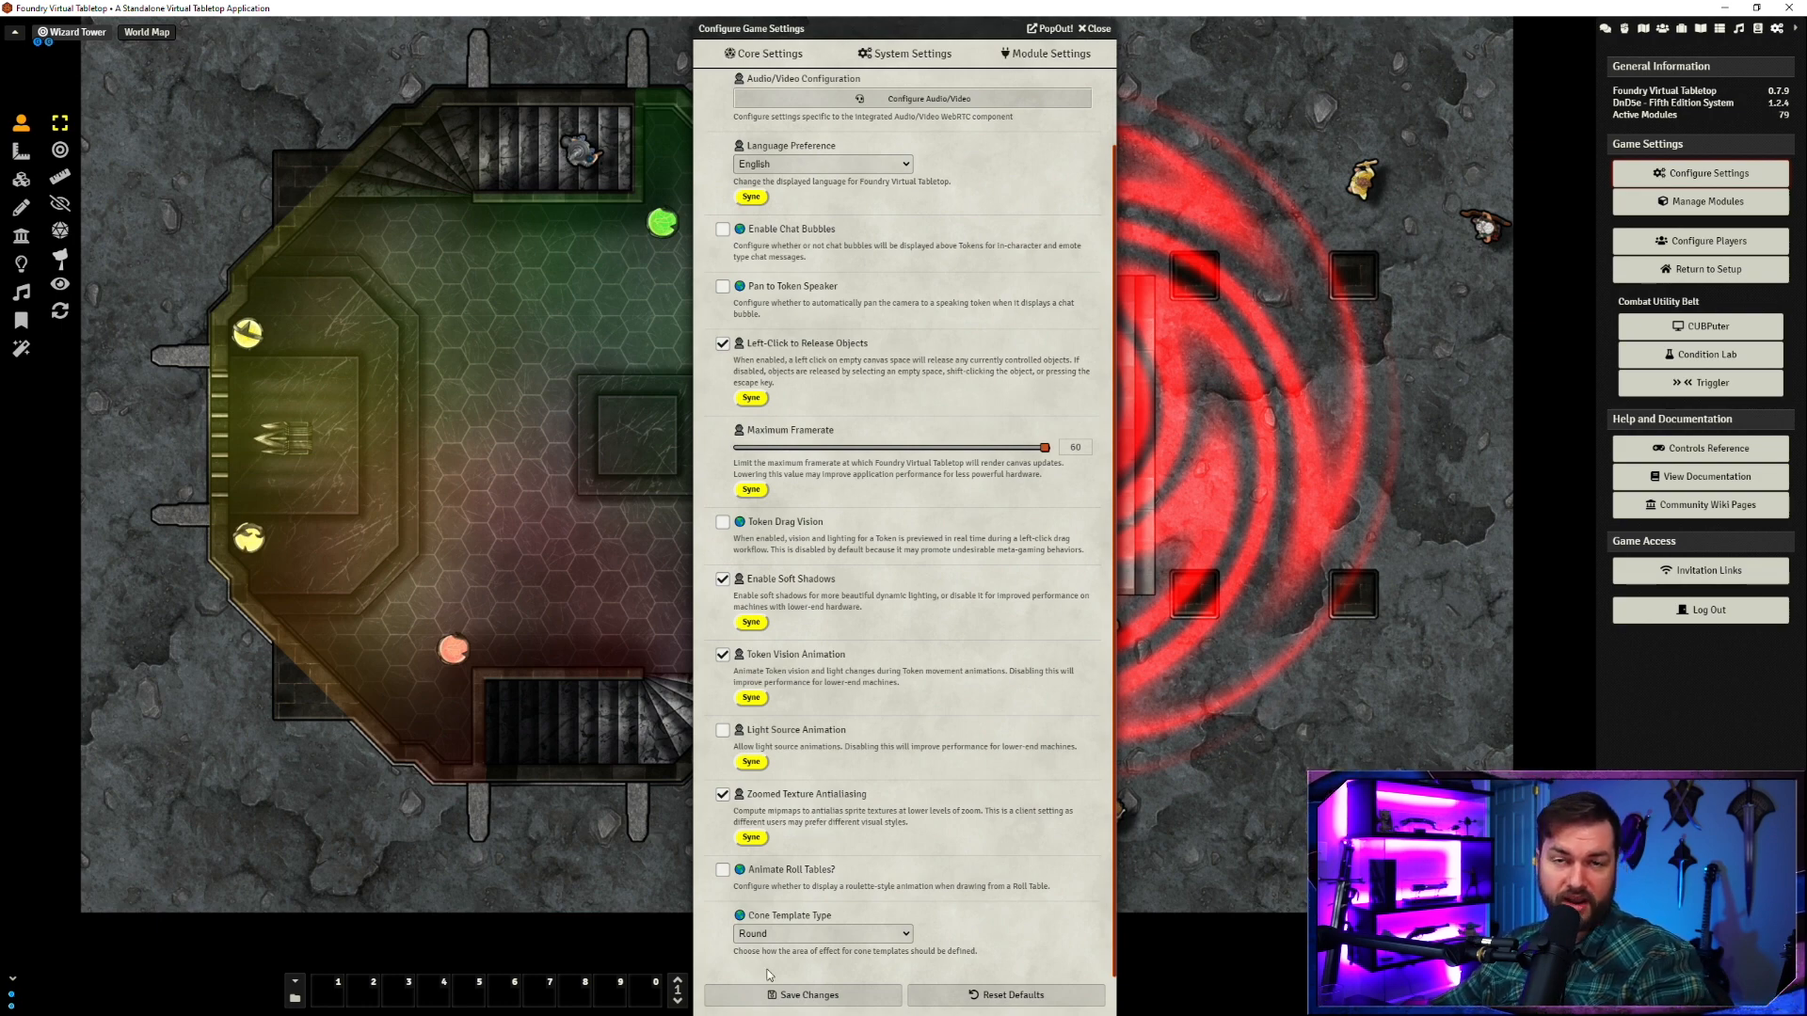
left_click(721, 731)
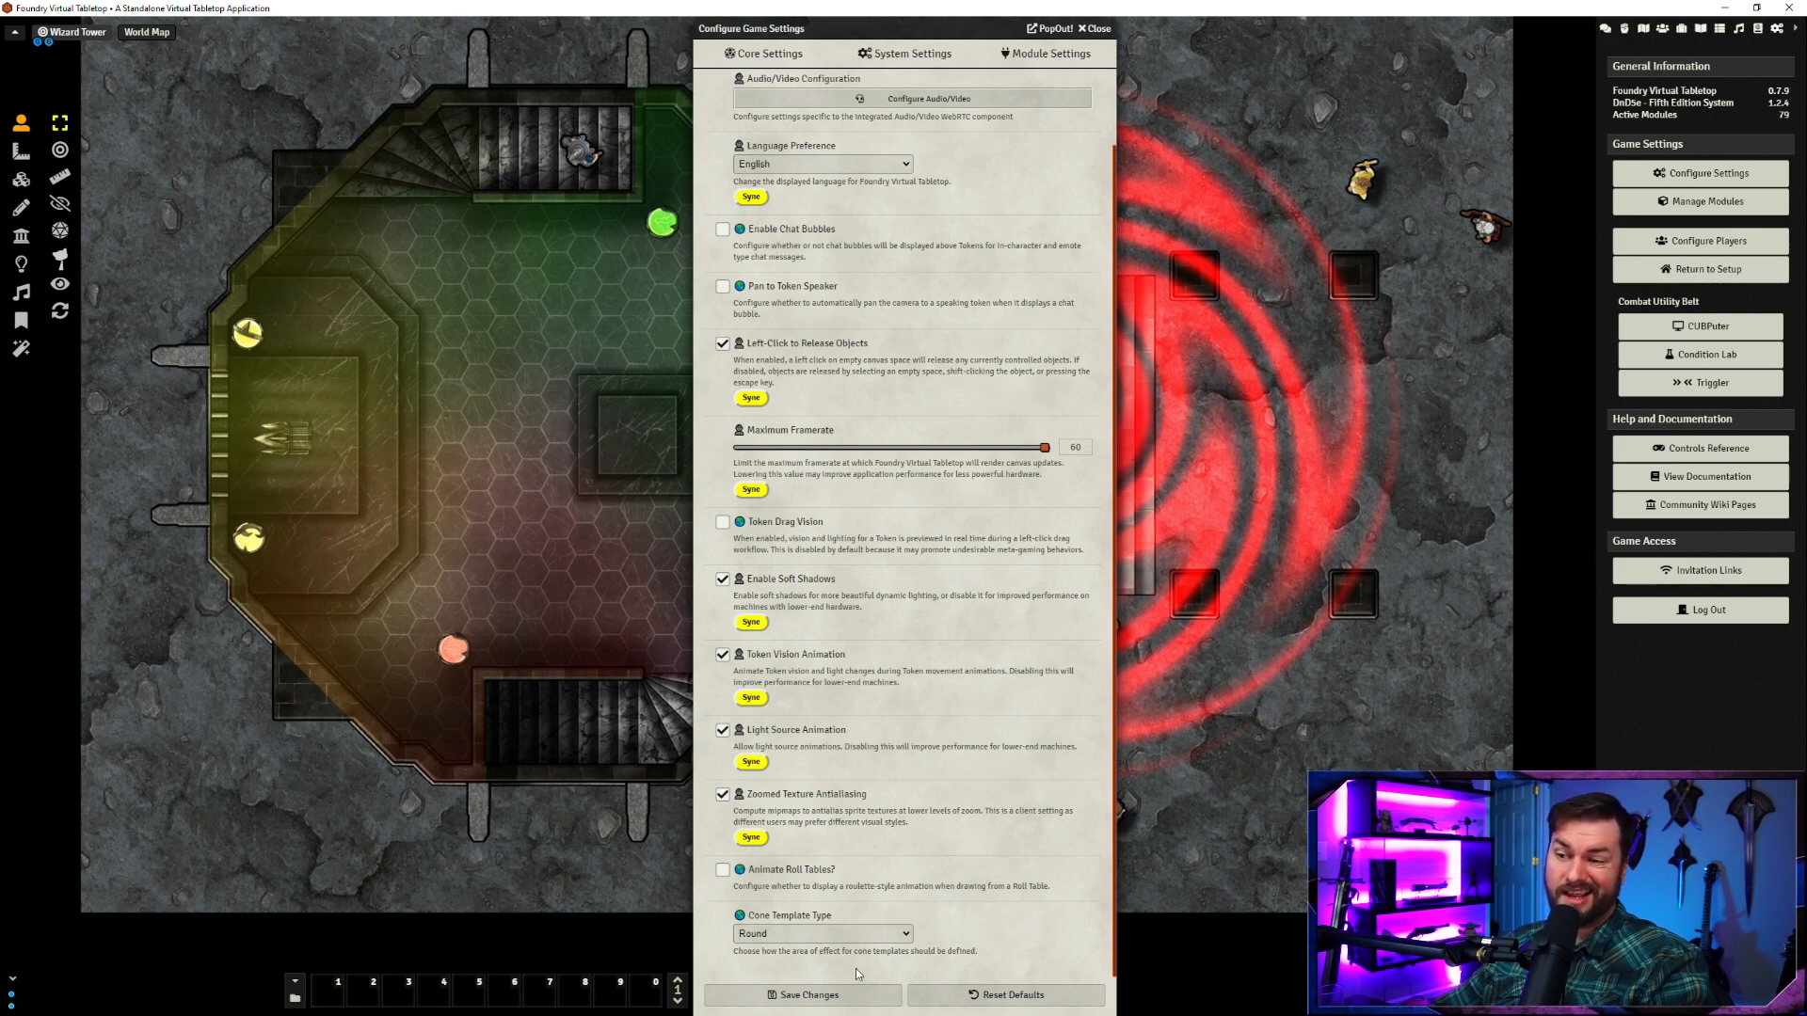
left_click(807, 994)
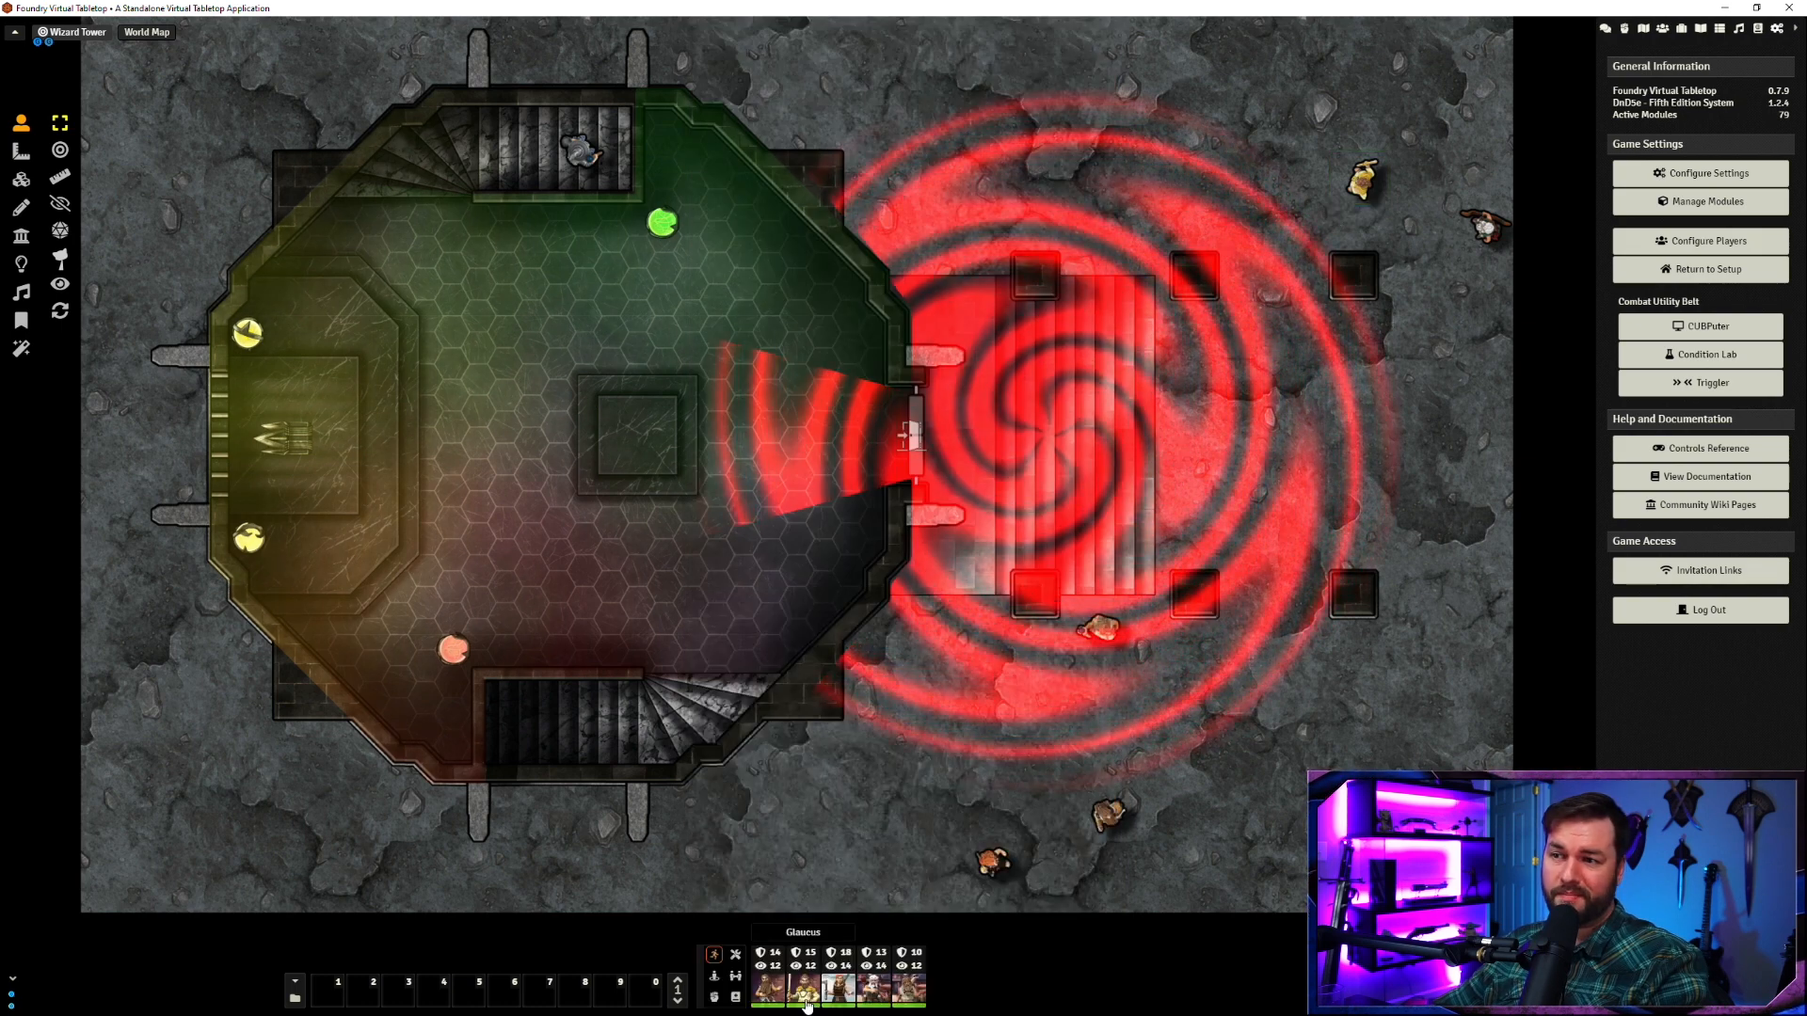
- Delete the red animated light on the tower stairs and return to the token controls
left_click(21, 266)
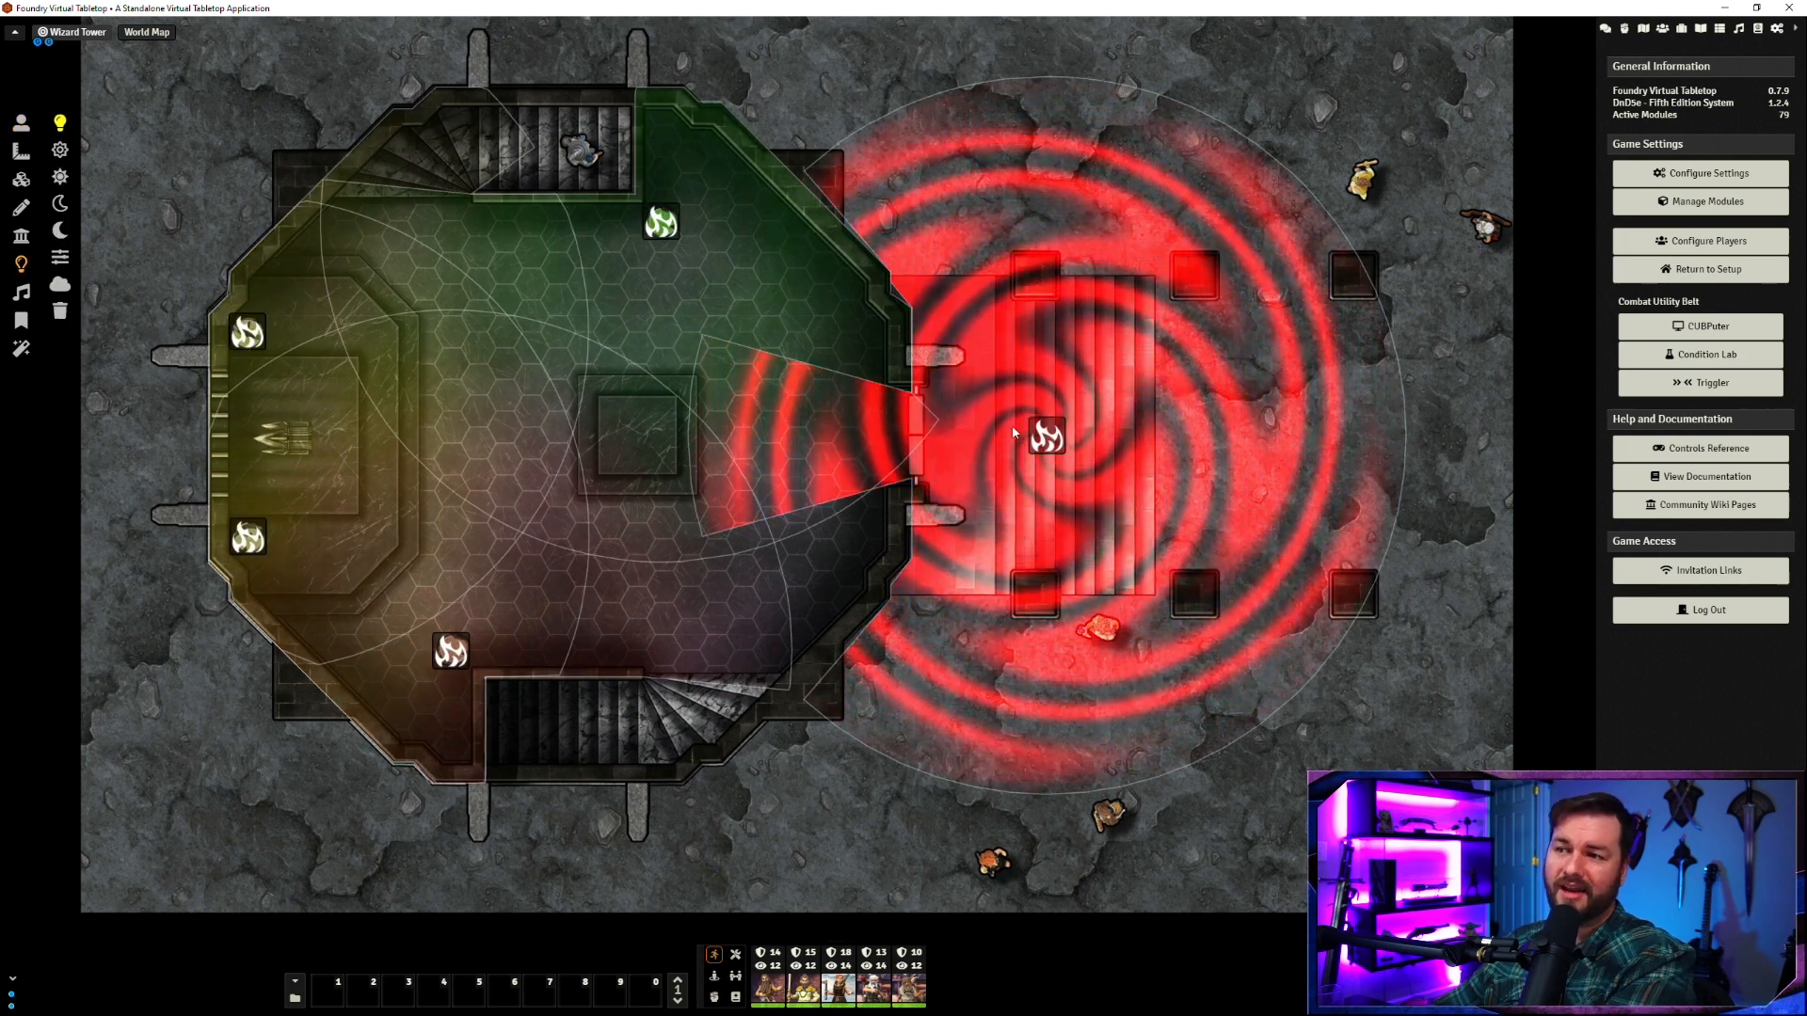
left_click(22, 130)
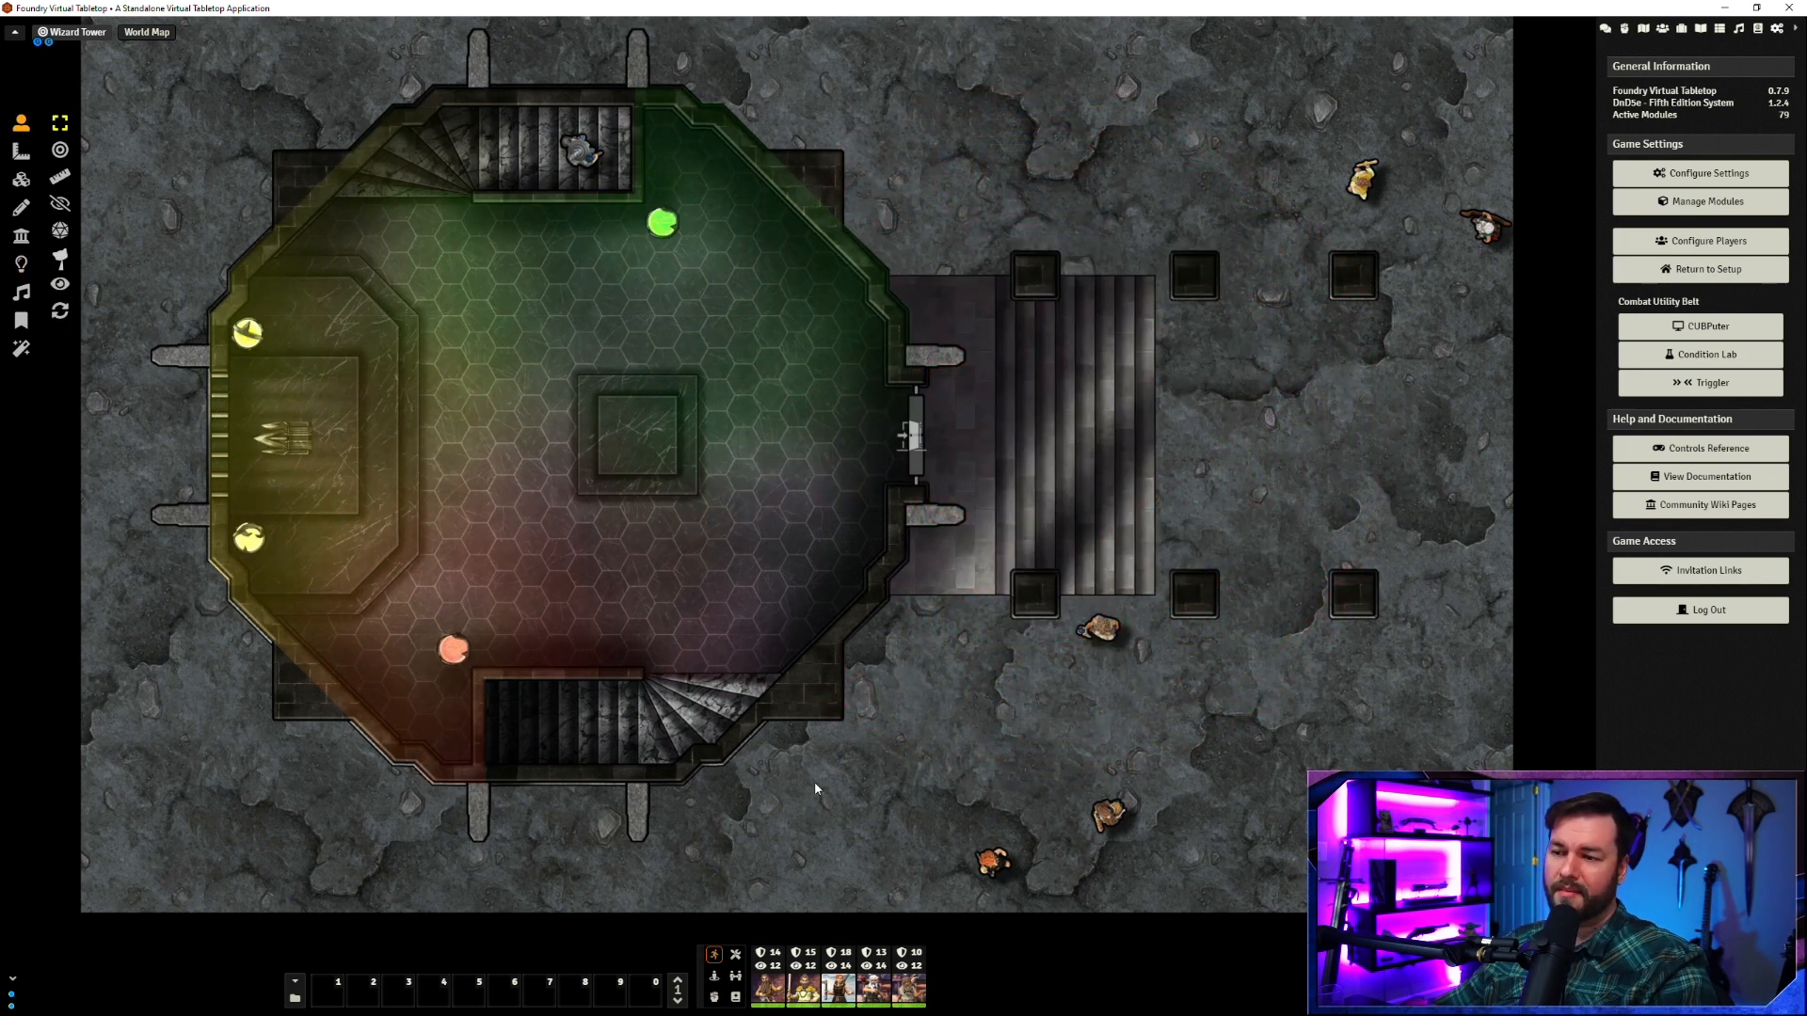
- Move the Nura token inside the tower beside the central platform and switch the macro bar to page 2
left_click_drag(974, 773, 896, 771)
left_click_drag(918, 875, 917, 457)
key("Left")
key("Left")
key("Left")
key("Left")
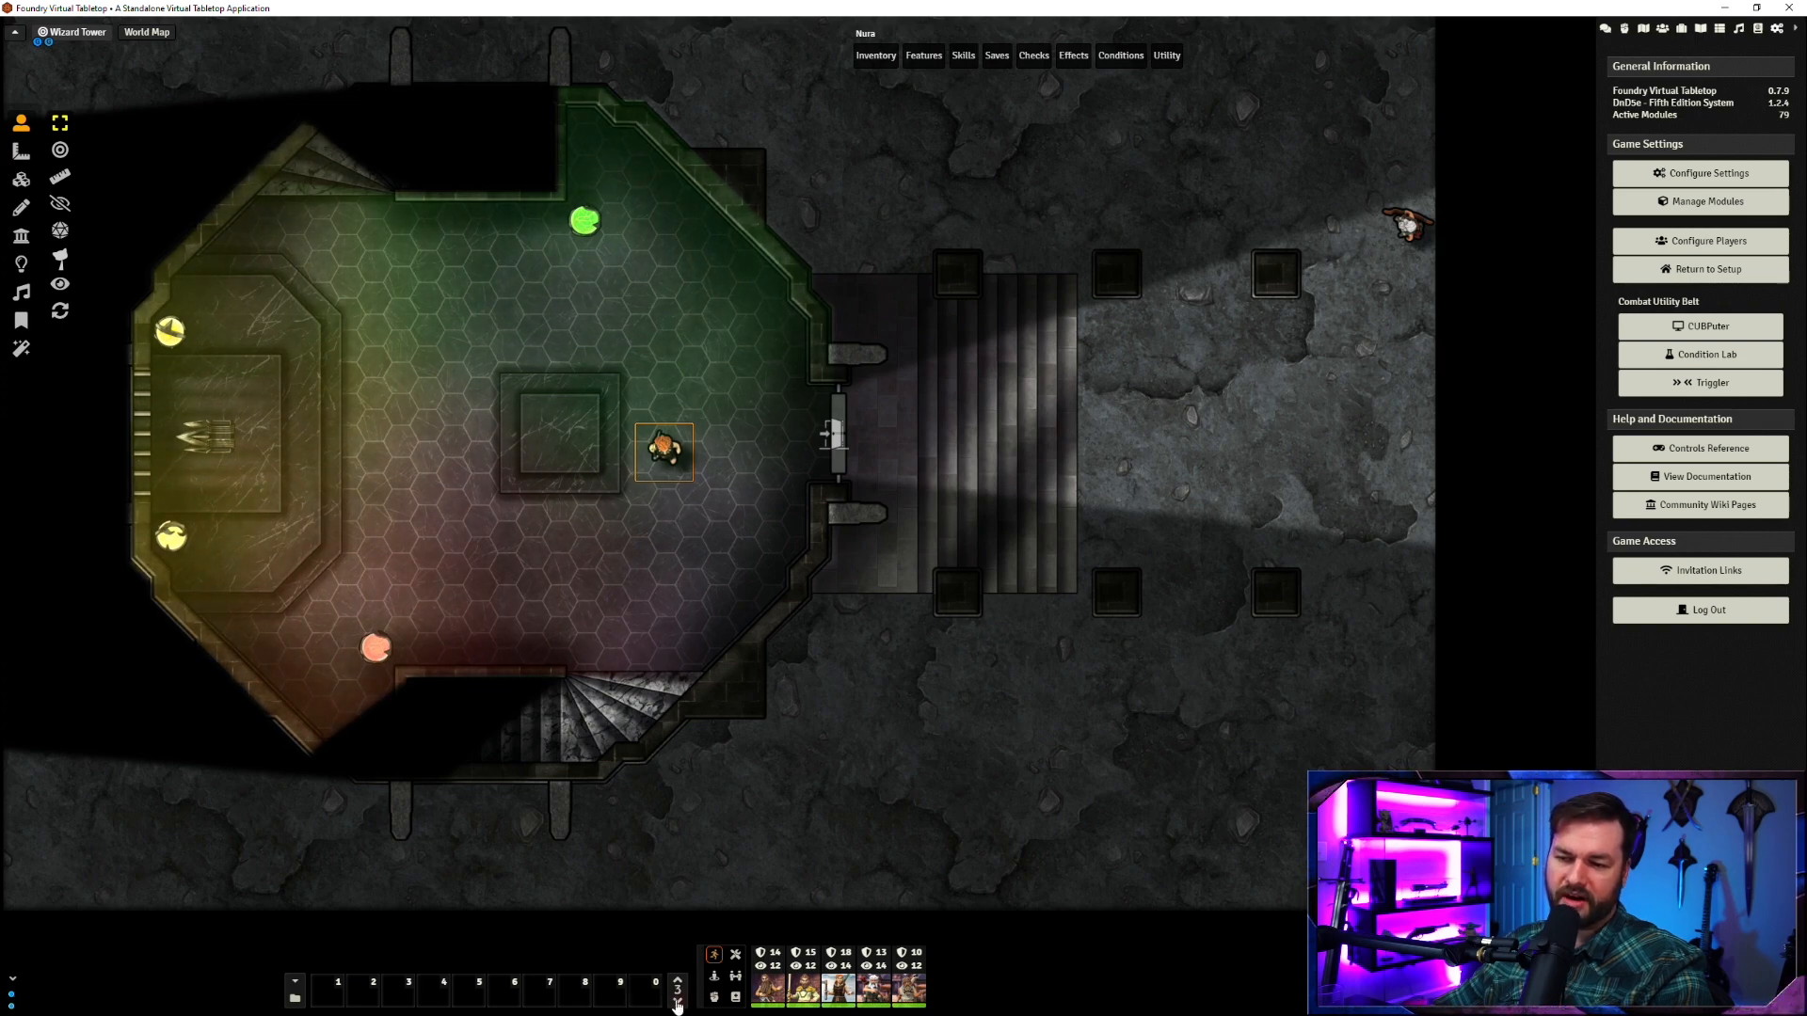
left_click(677, 1003)
left_click(664, 546)
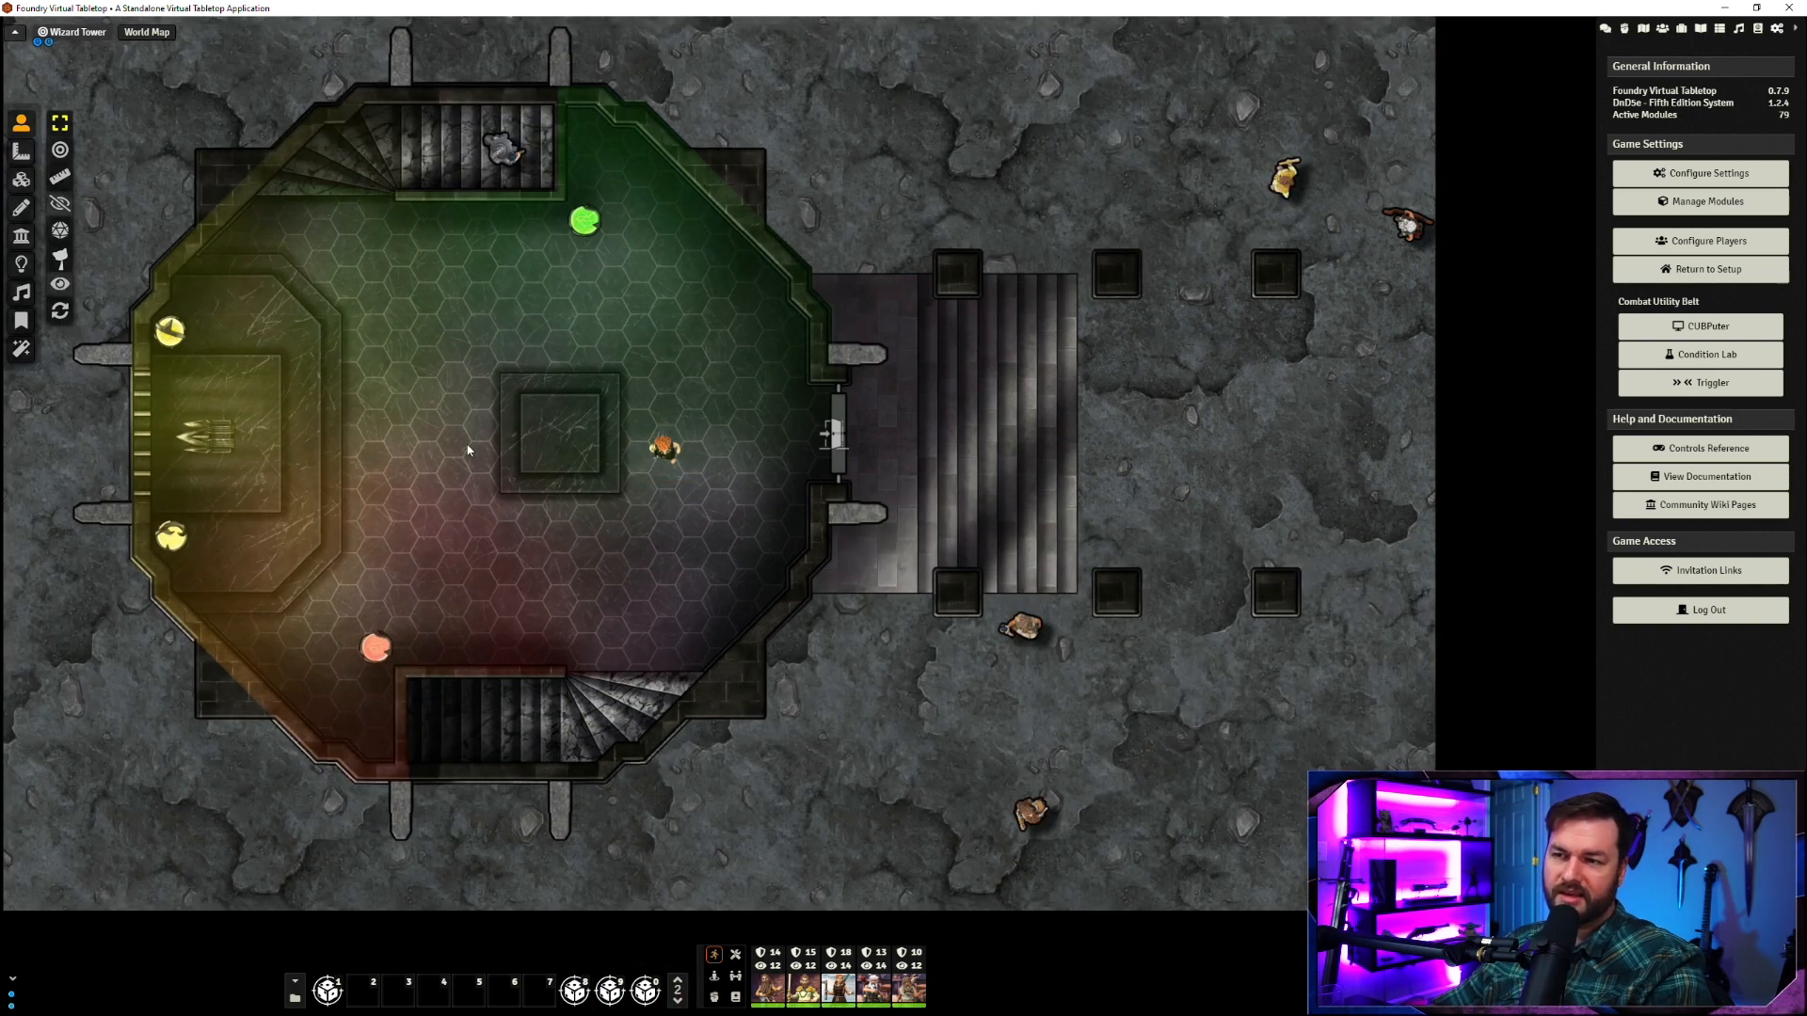
- Examine the texture smoothing of the Nura token and the spiked tile on the dais at close and far zoom
scroll(664, 545, "up", 5)
scroll(1149, 407, "up", 2)
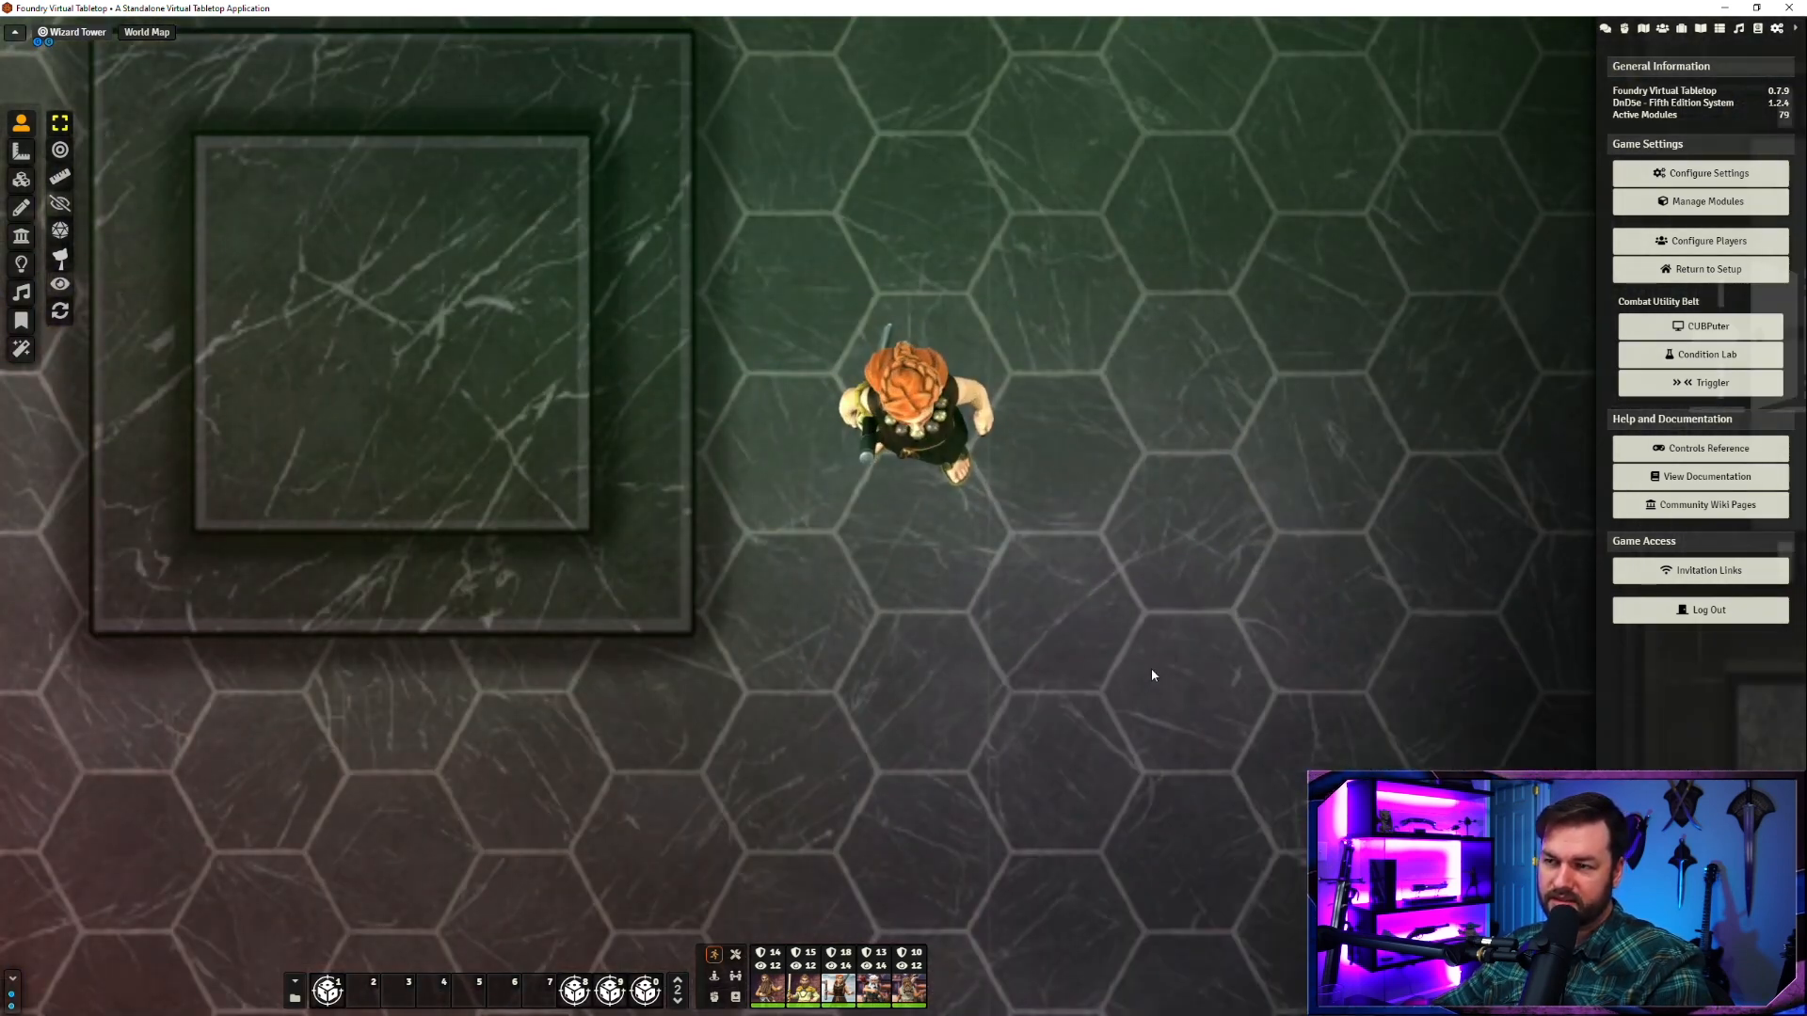
scroll(911, 676, "down", 6)
scroll(821, 681, "down", 2)
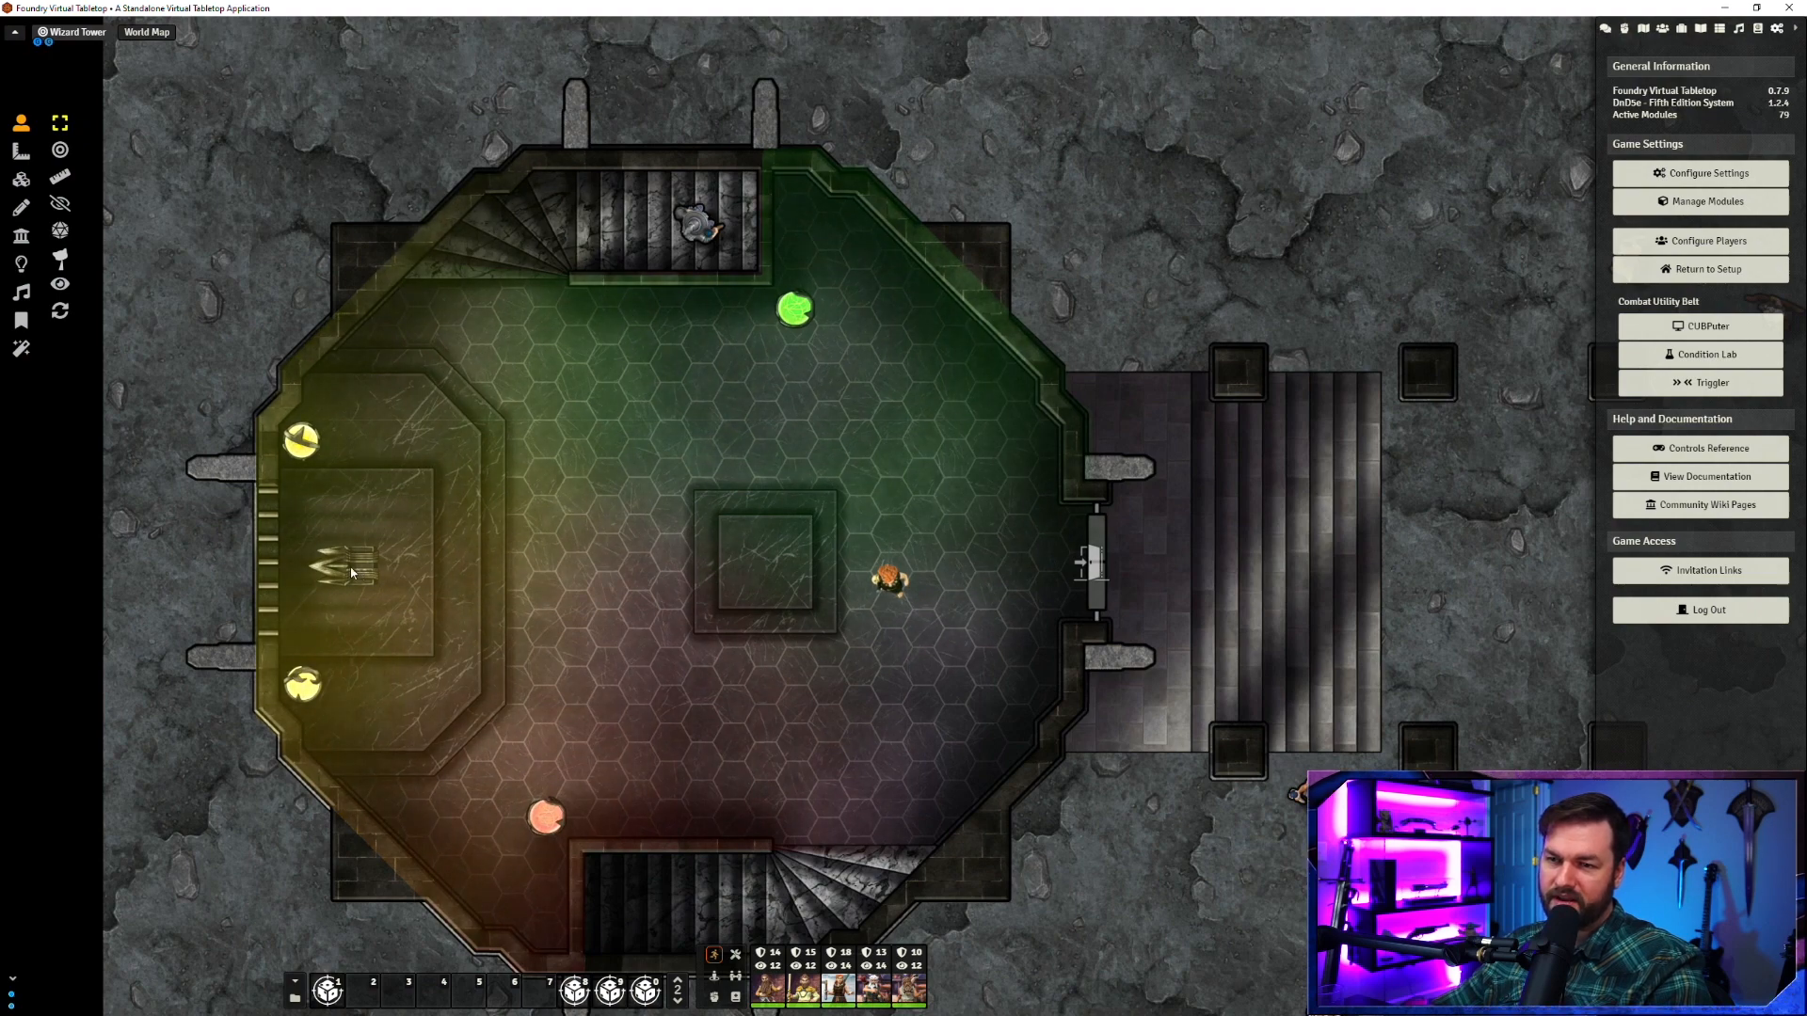
scroll(351, 573, "up", 2)
scroll(343, 650, "up", 4)
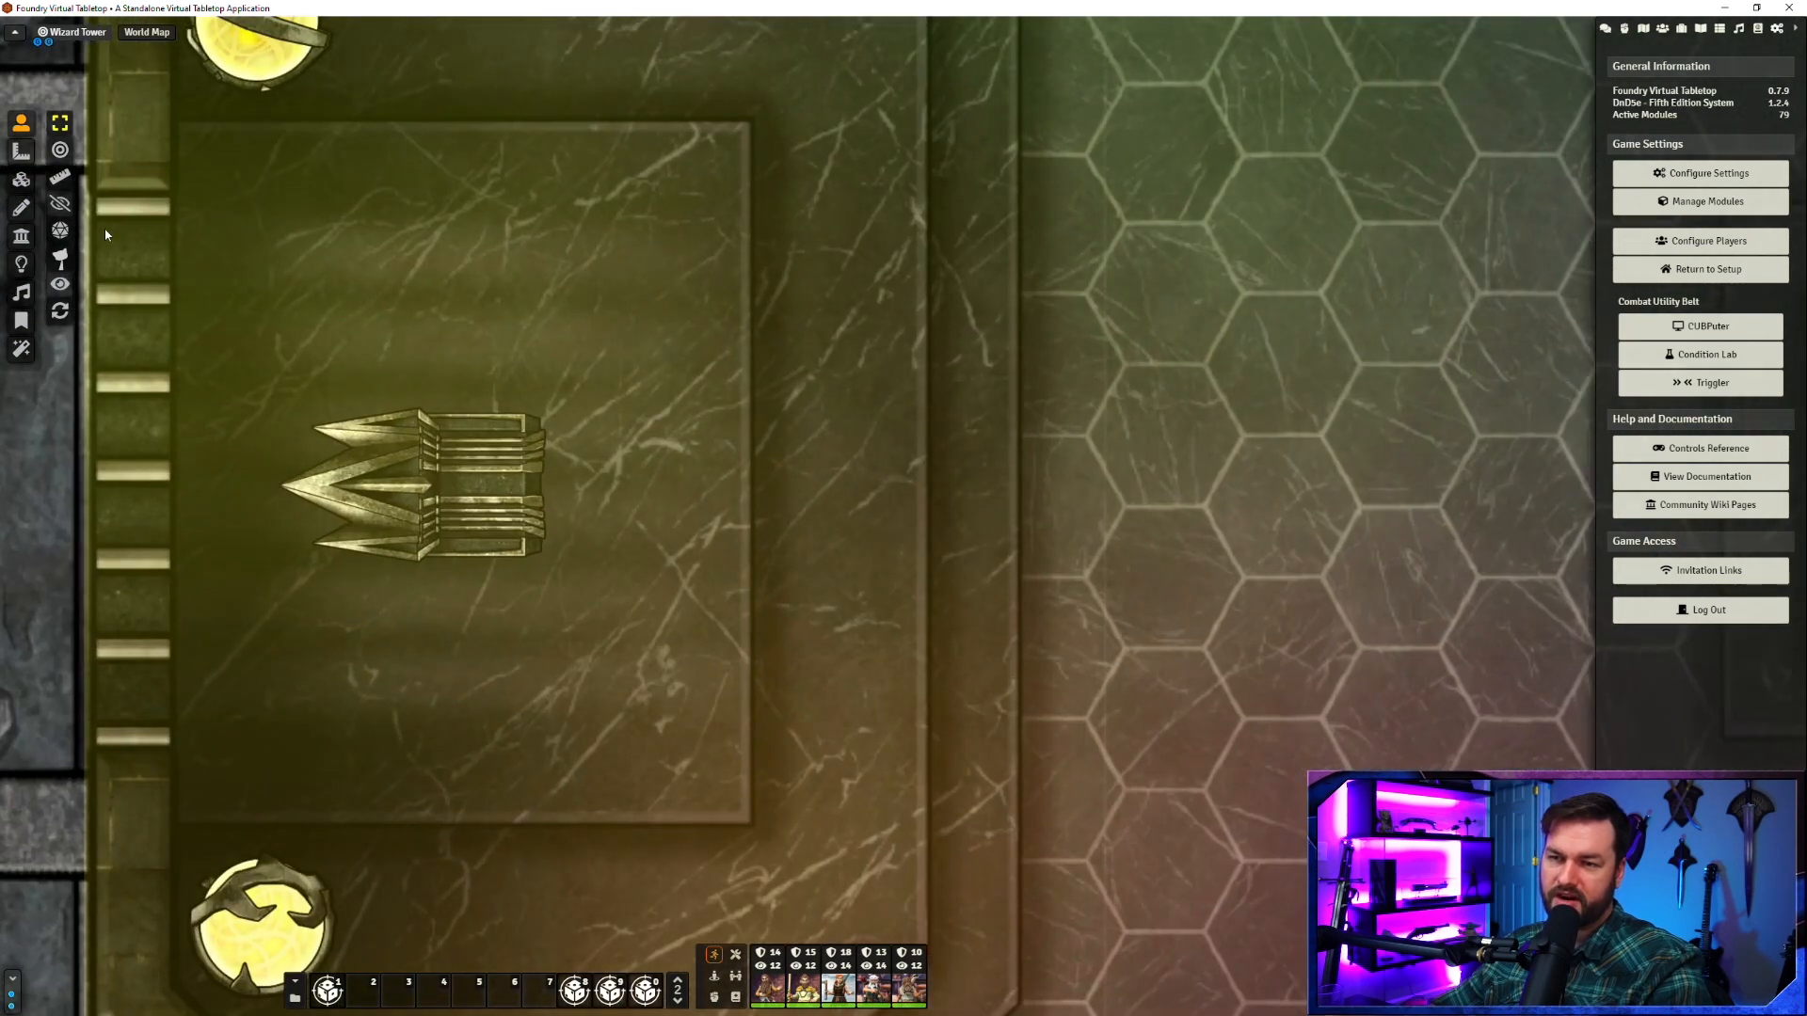
- Try shifting the spiked tile diagonally on the yellow-lit dais, undo the move, and return to the token controls
left_click(22, 181)
left_click(396, 502)
left_click_drag(473, 504, 599, 377)
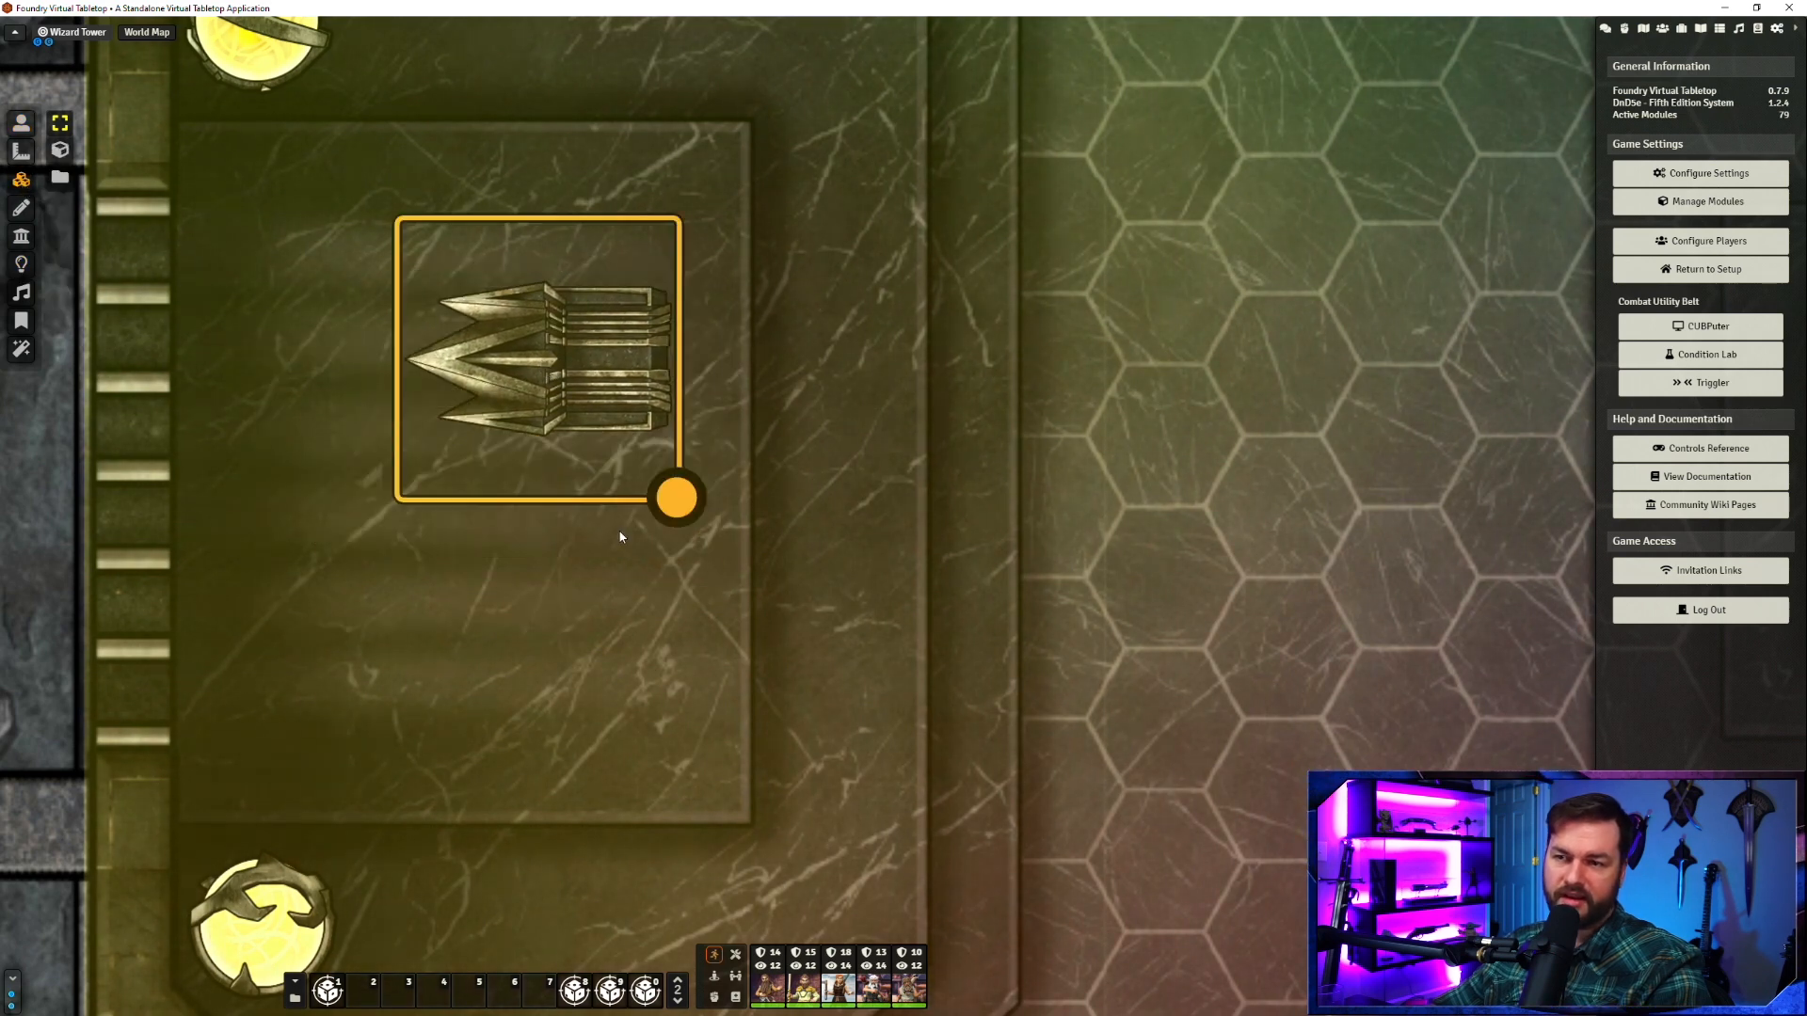
key("ctrl+z")
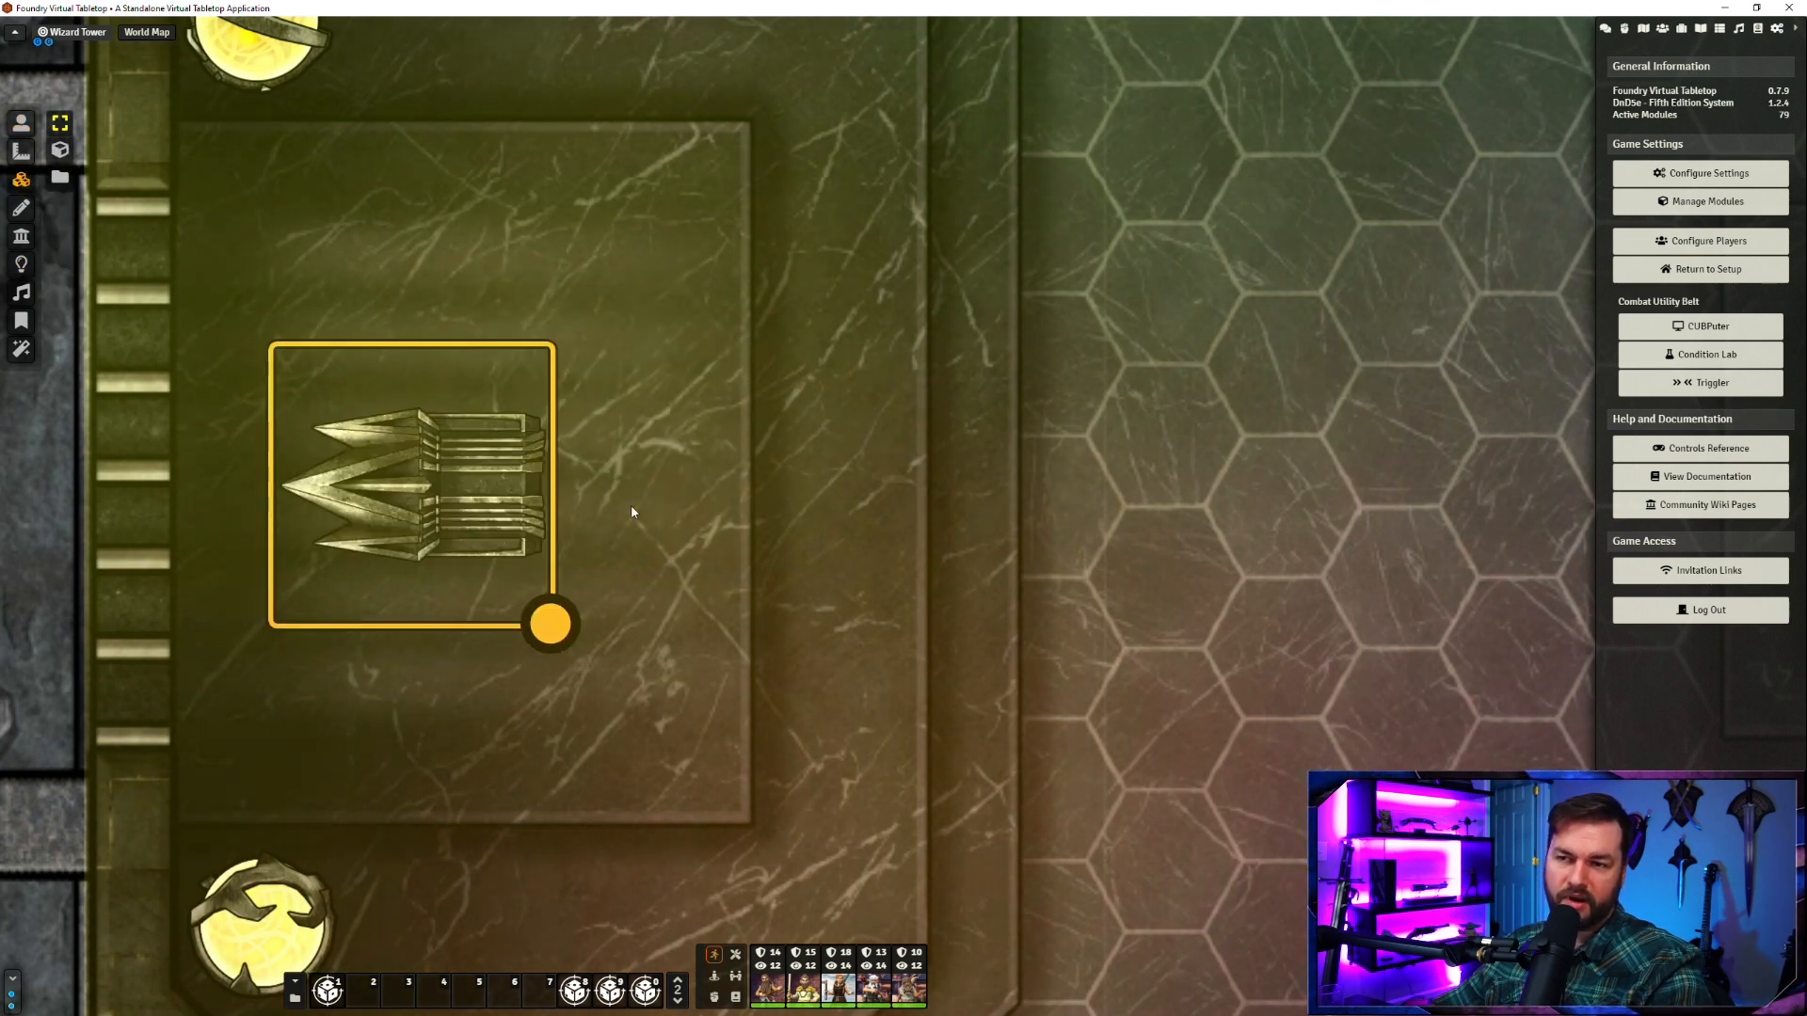
scroll(261, 469, "down", 10)
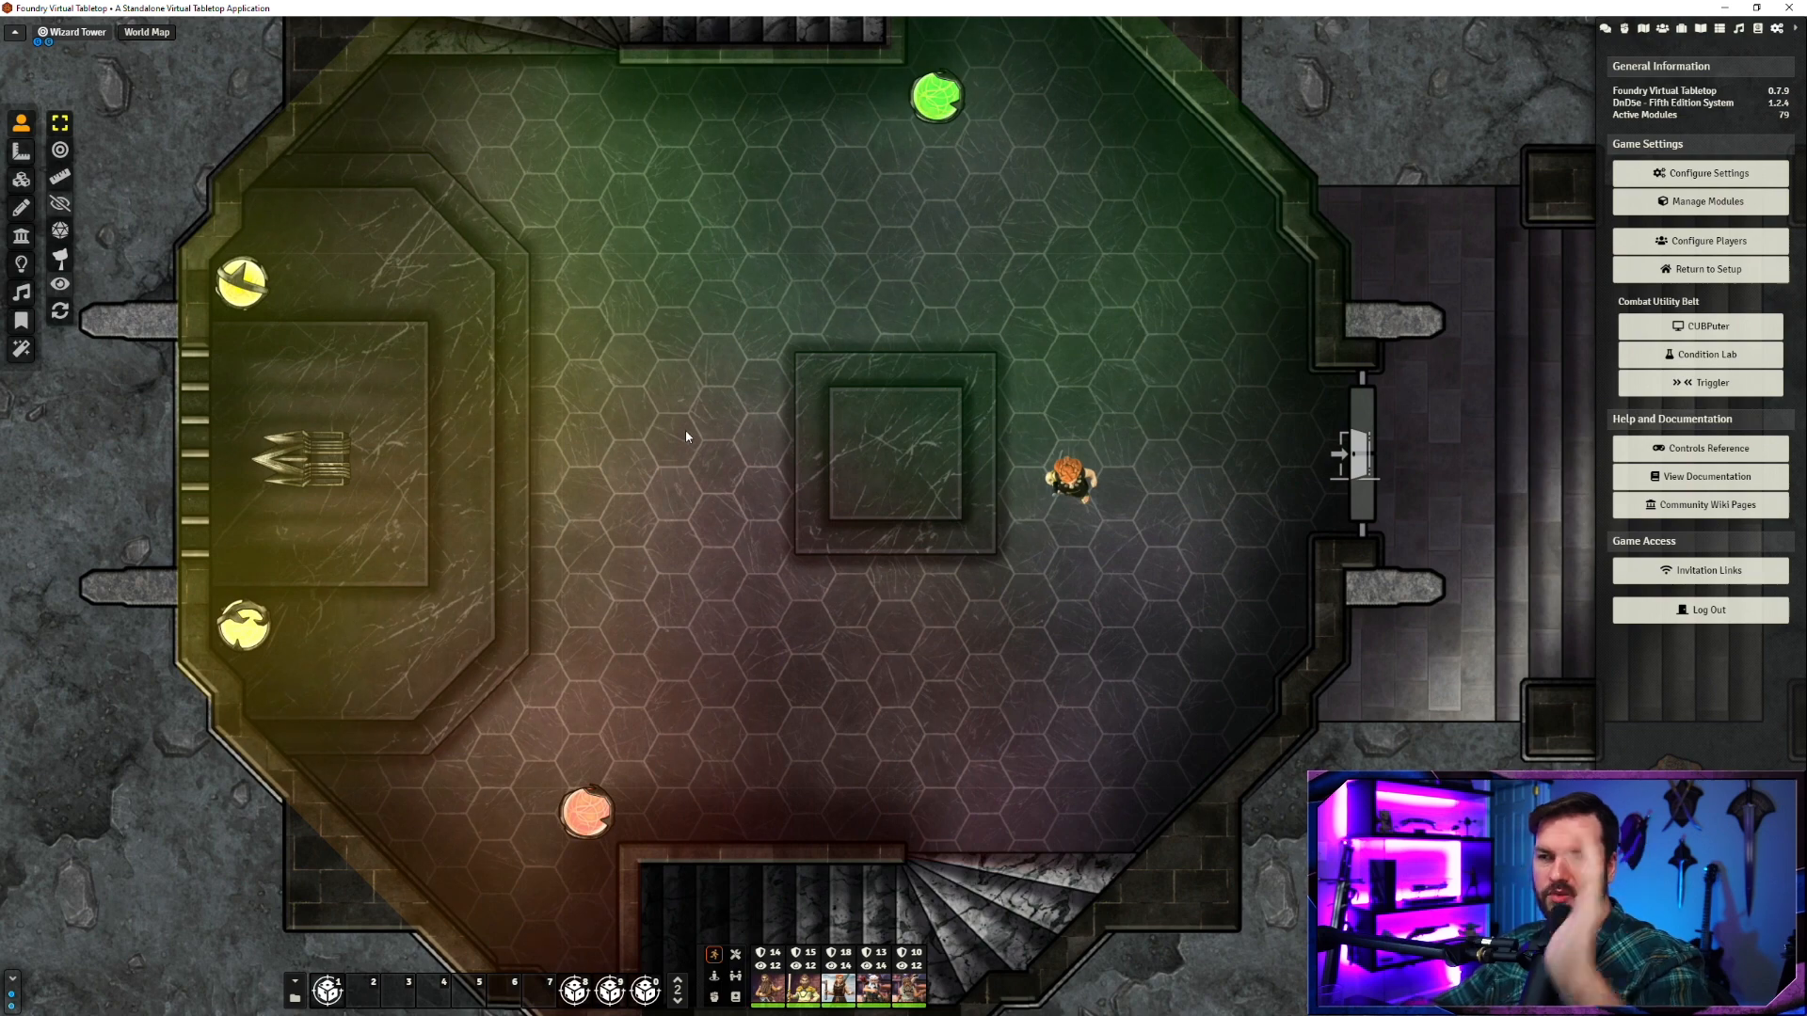
scroll(741, 557, "down", 5)
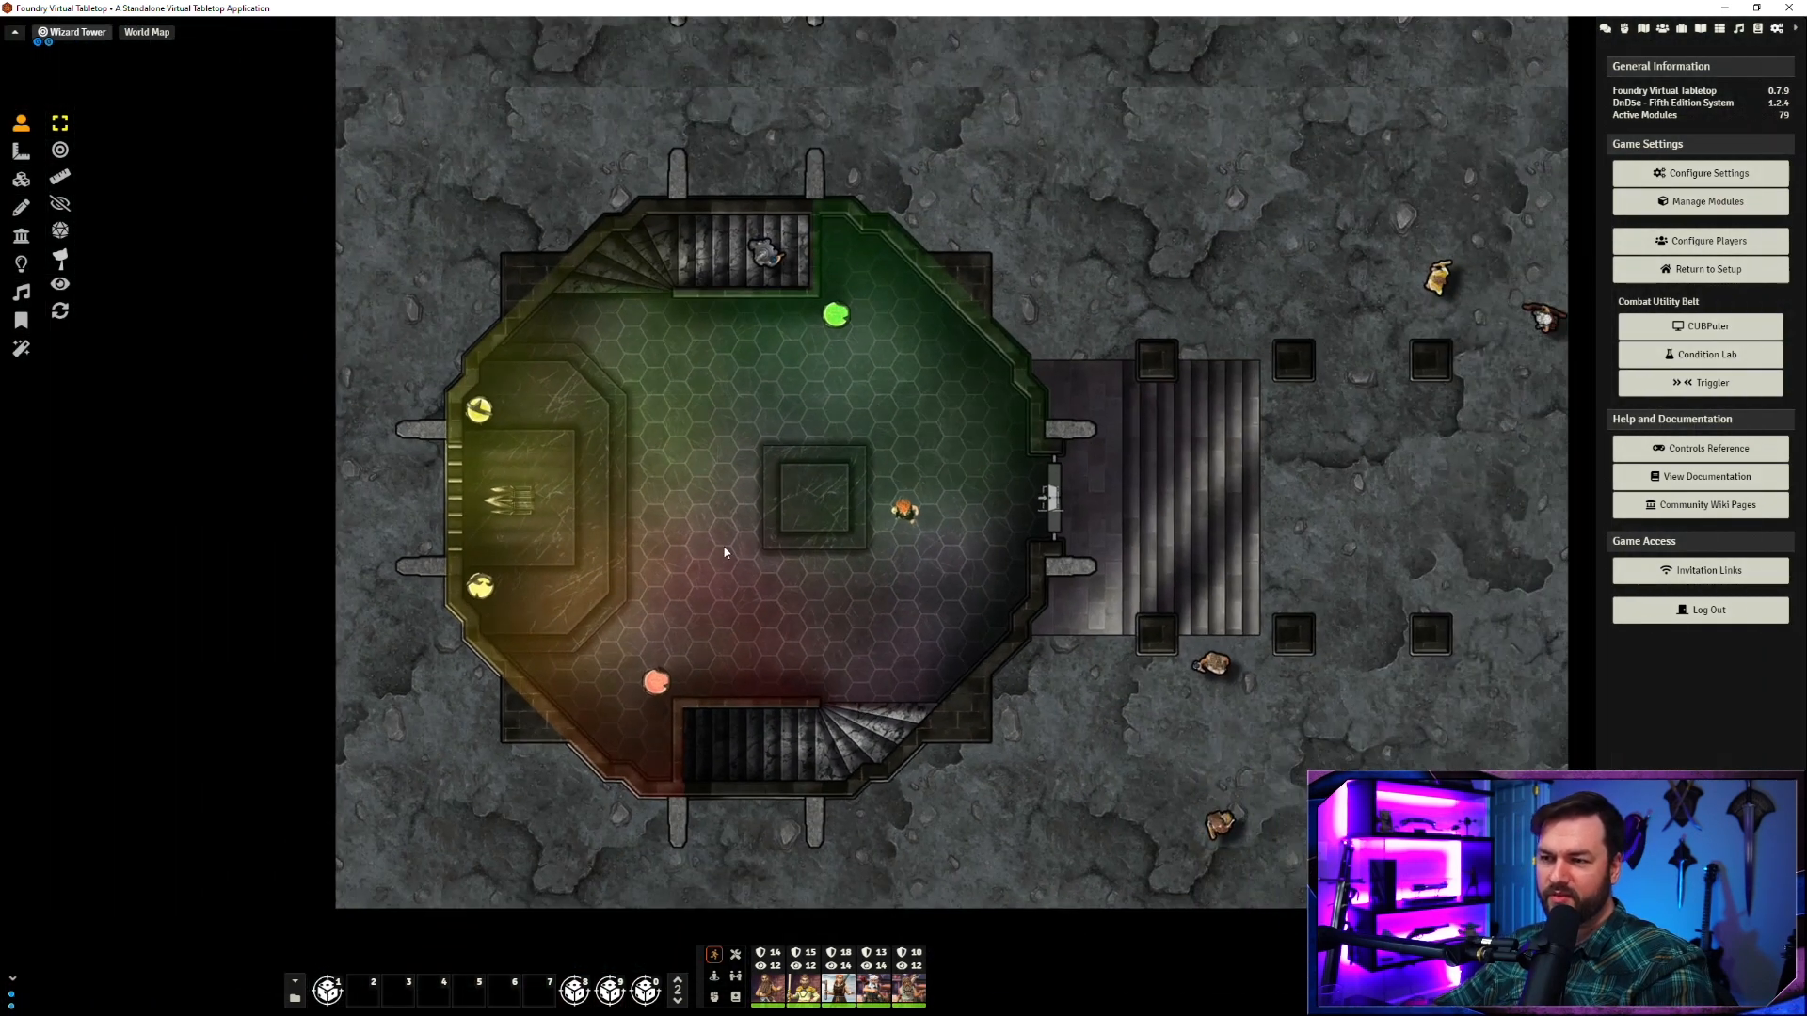
- Open the core game settings beside the tower map, save them, and reopen them to review the remaining options
scroll(775, 561, "up", 3)
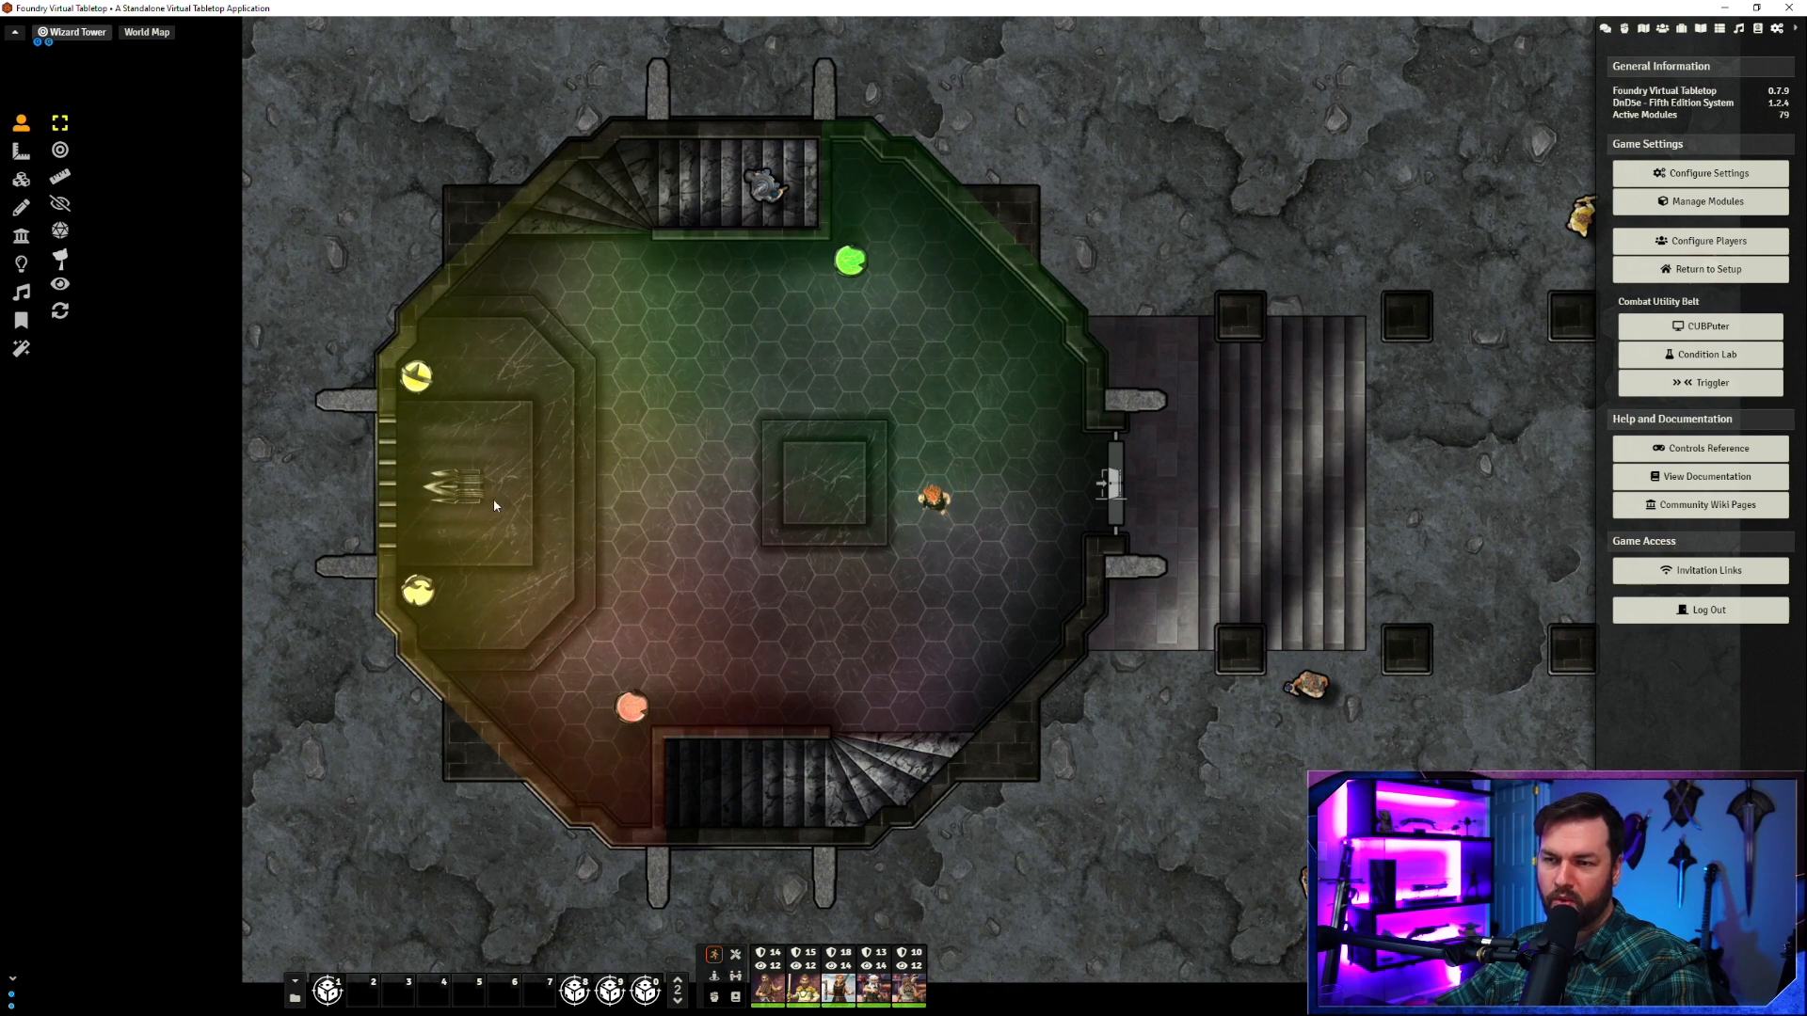
left_click(1688, 178)
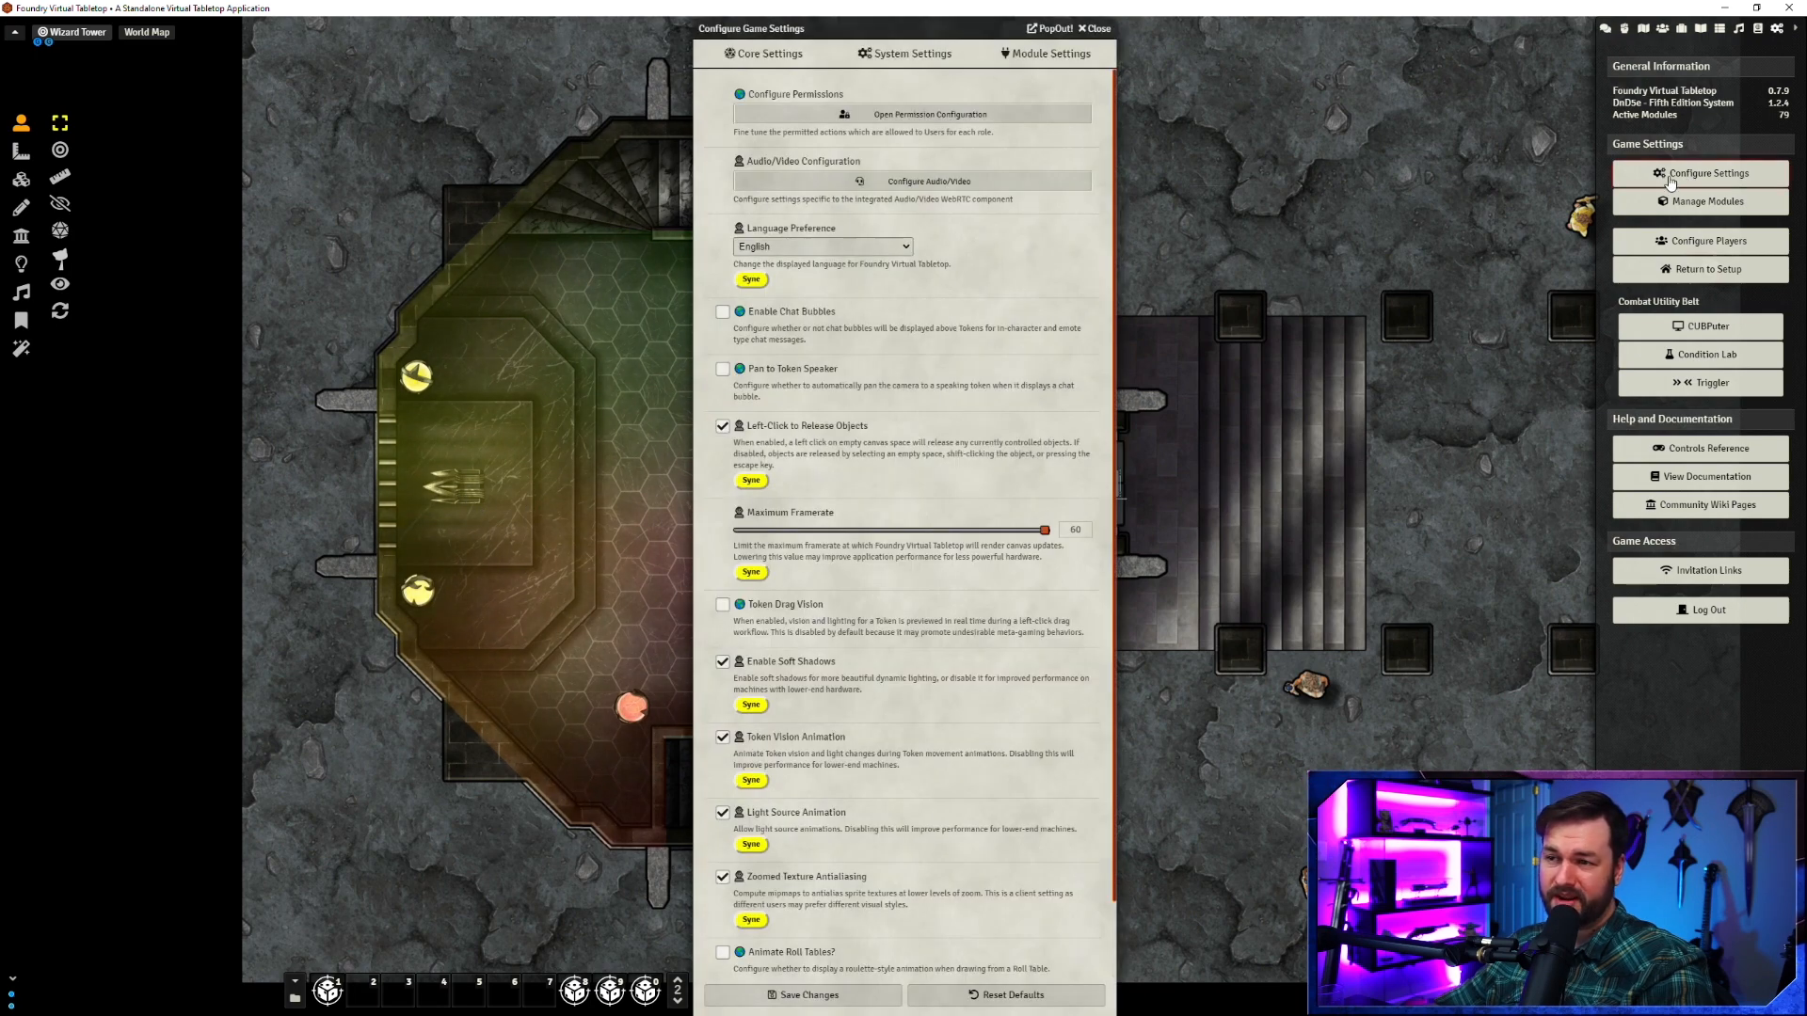
left_click_drag(999, 18, 1435, 21)
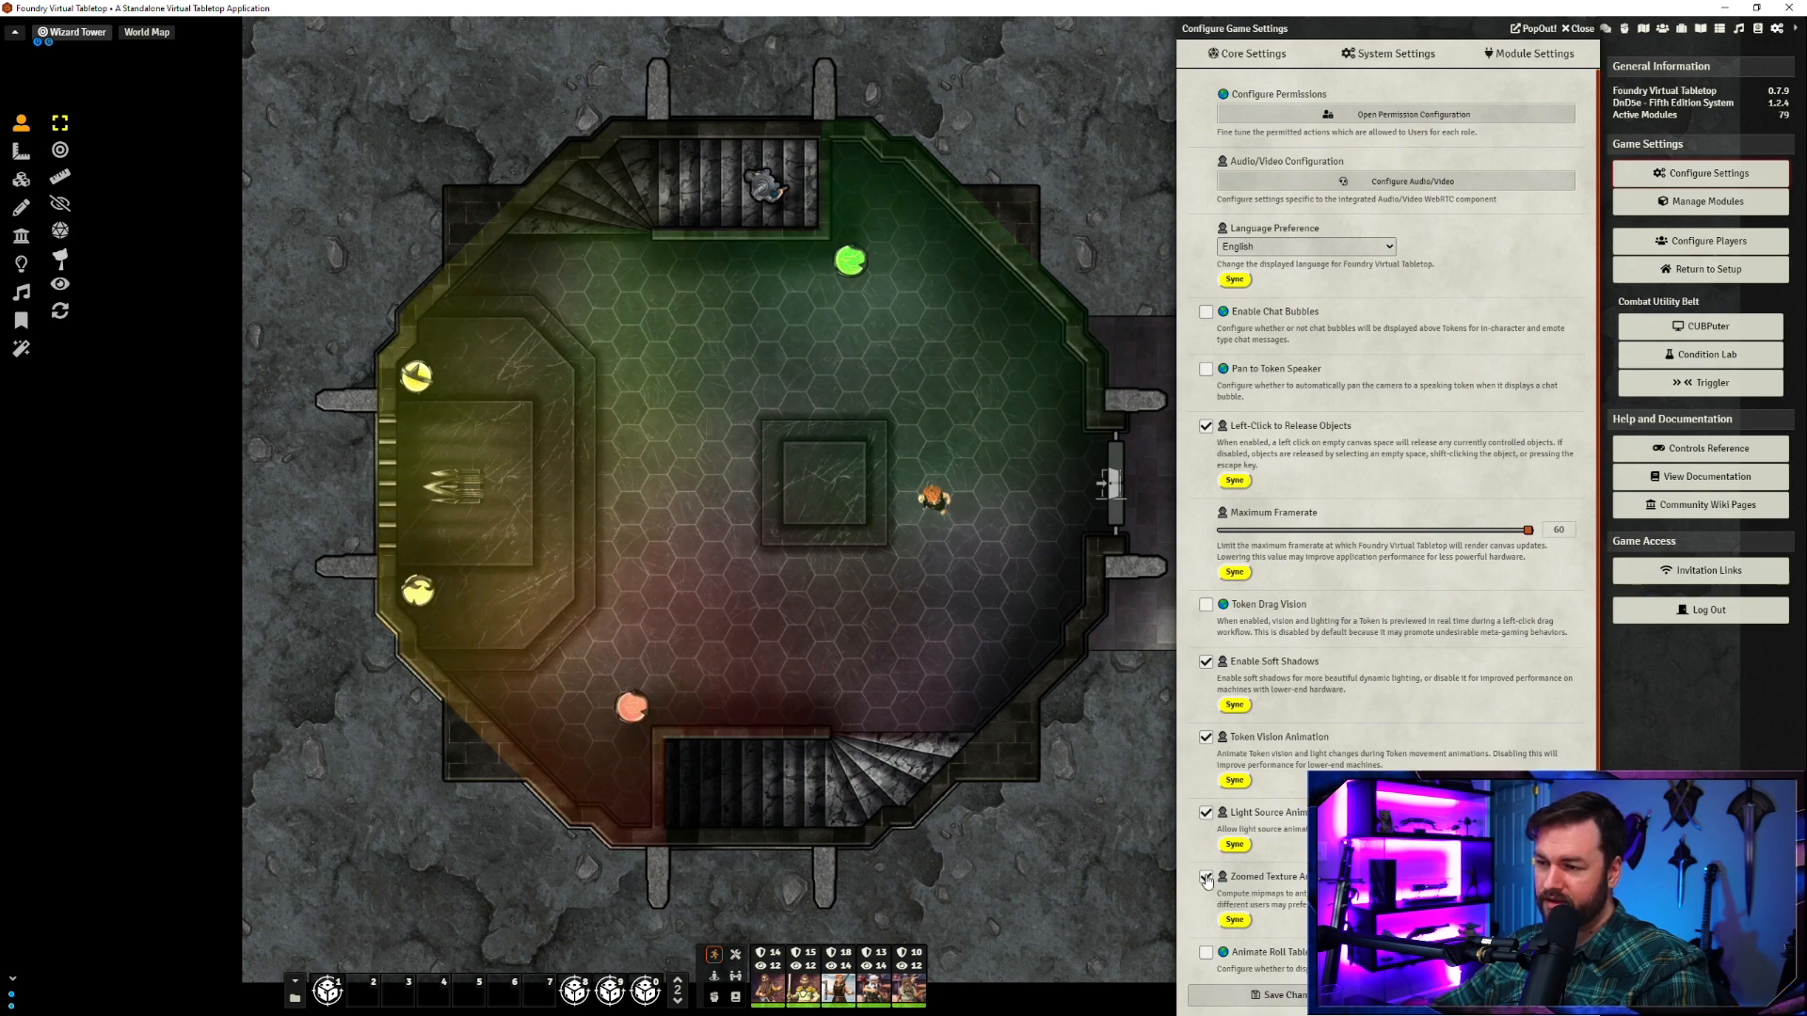
left_click(1261, 995)
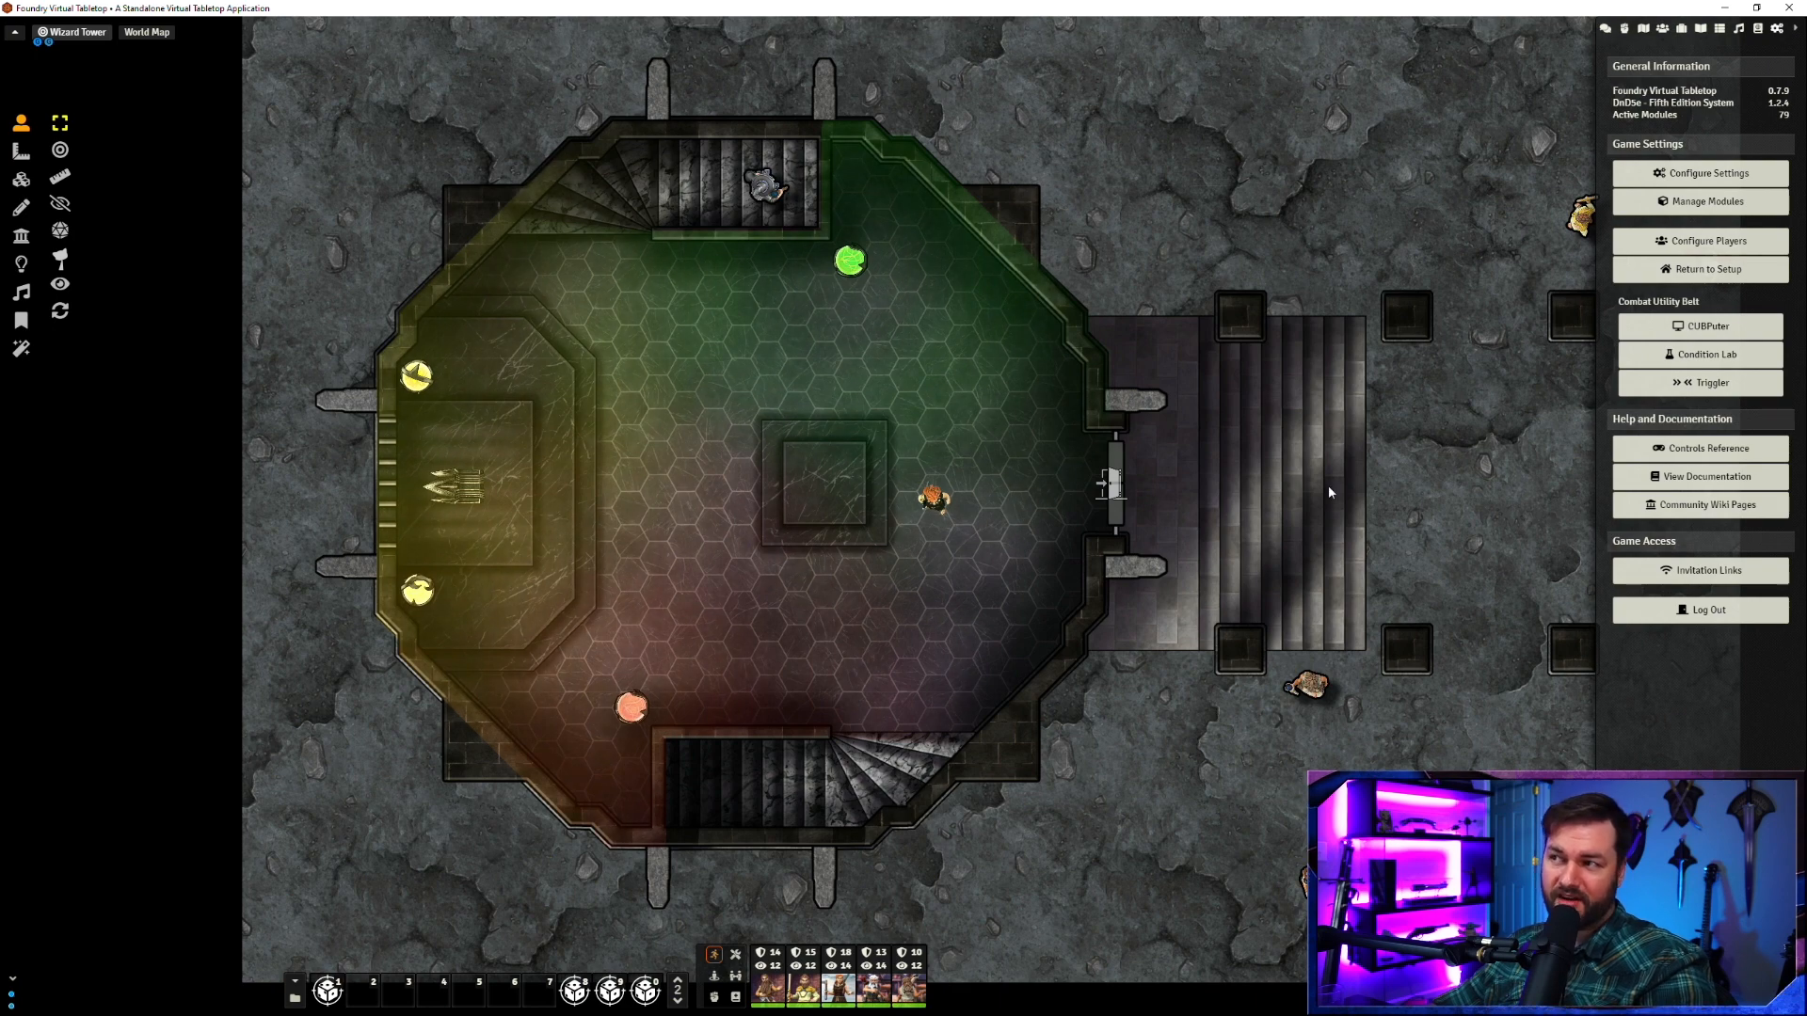
left_click(1685, 176)
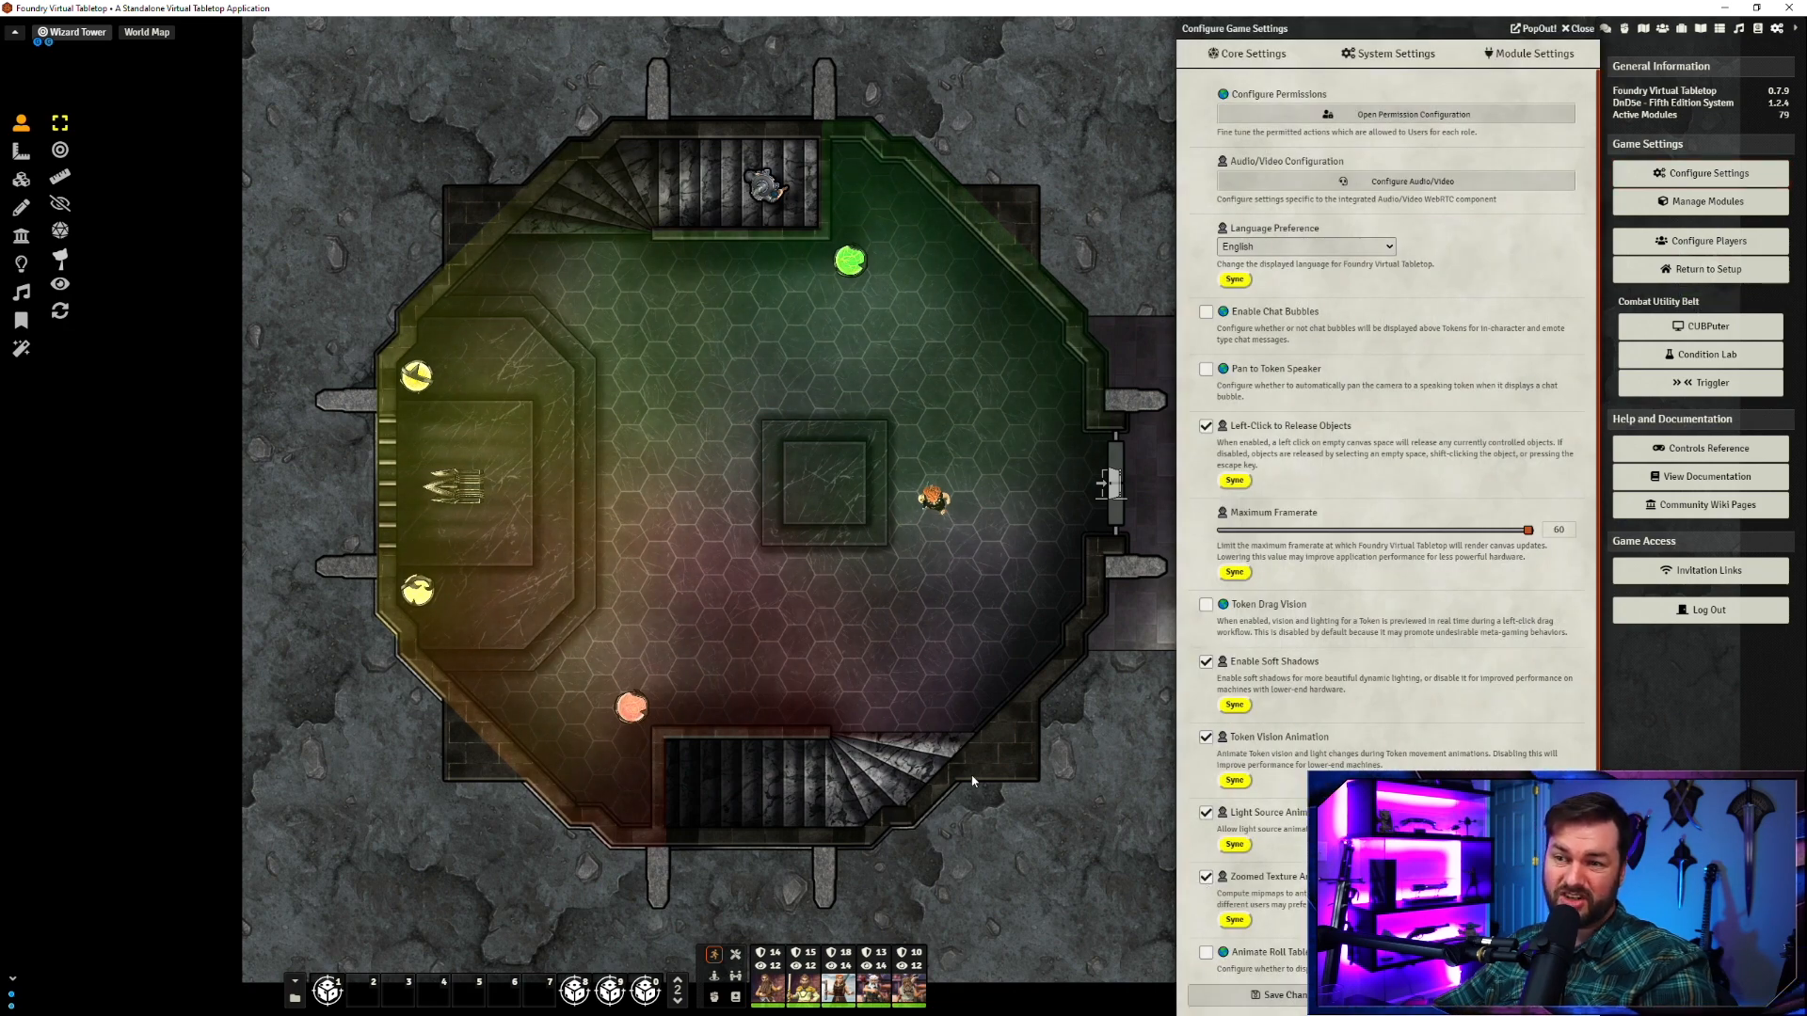
scroll(1223, 904, "down", 1)
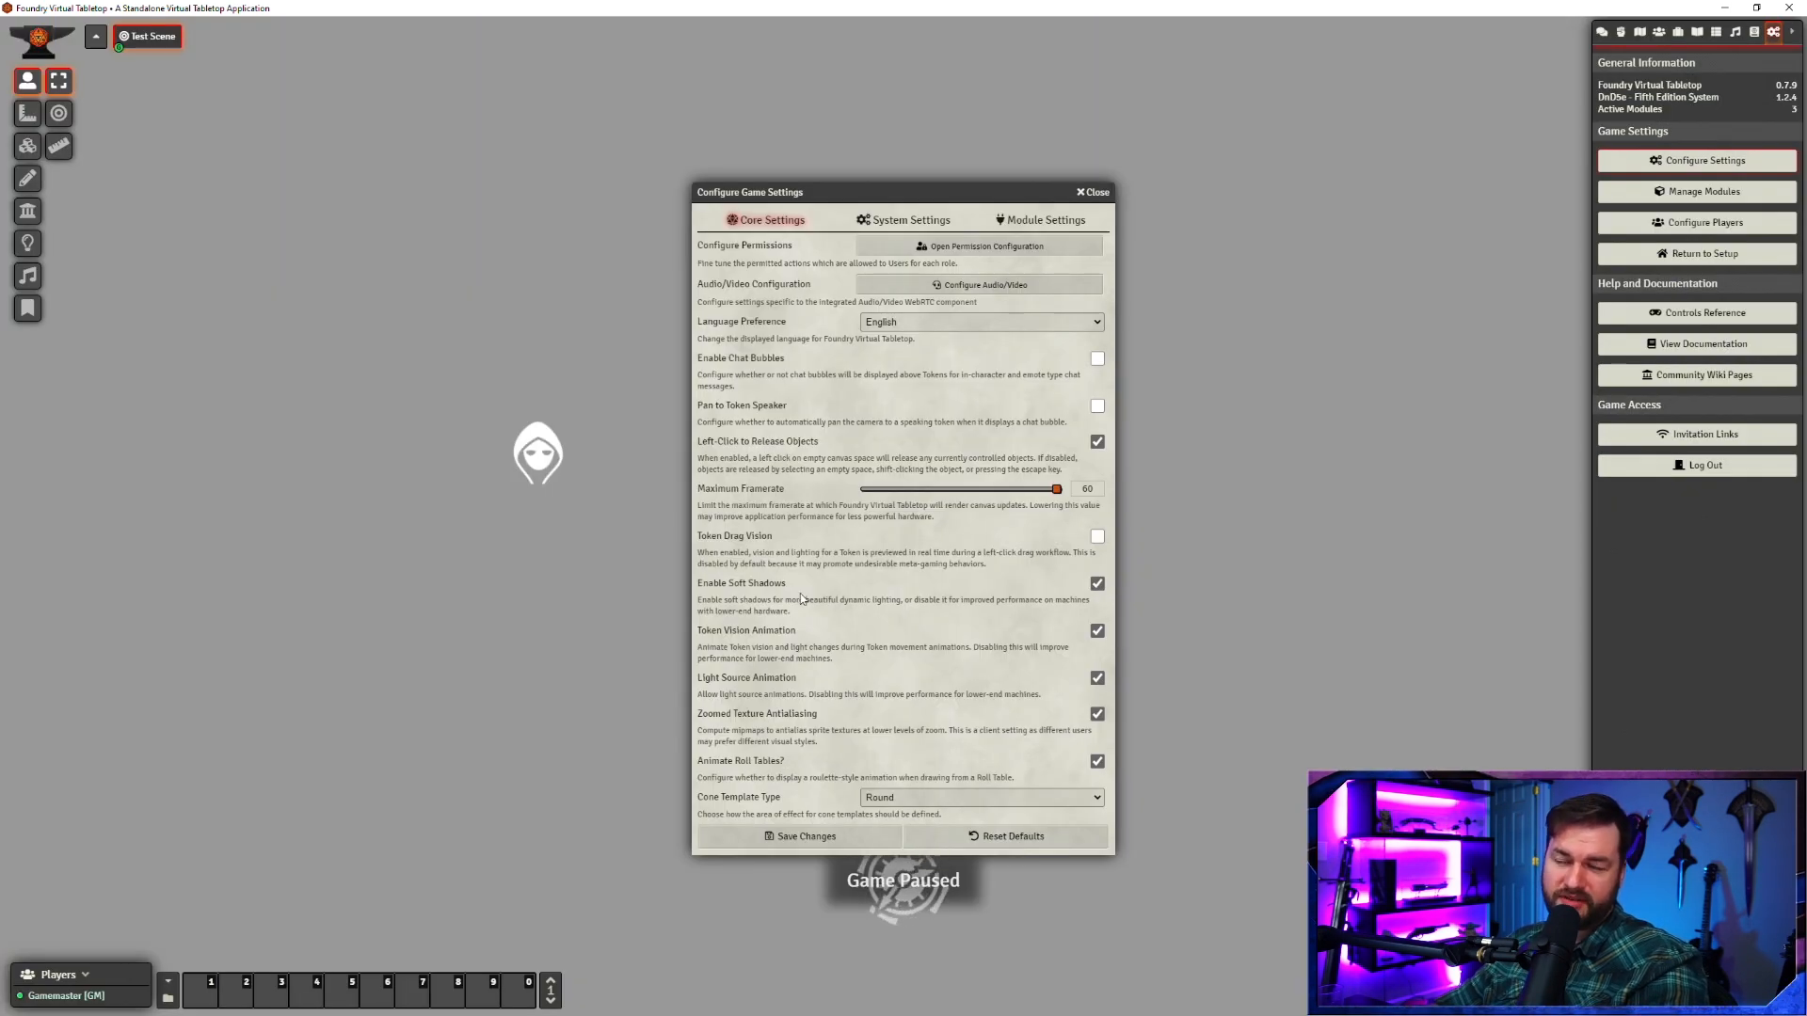
- Open the test roll table alongside the game settings and roll it twice to demonstrate the Animate Roll Tables option
left_click_drag(983, 191, 1284, 134)
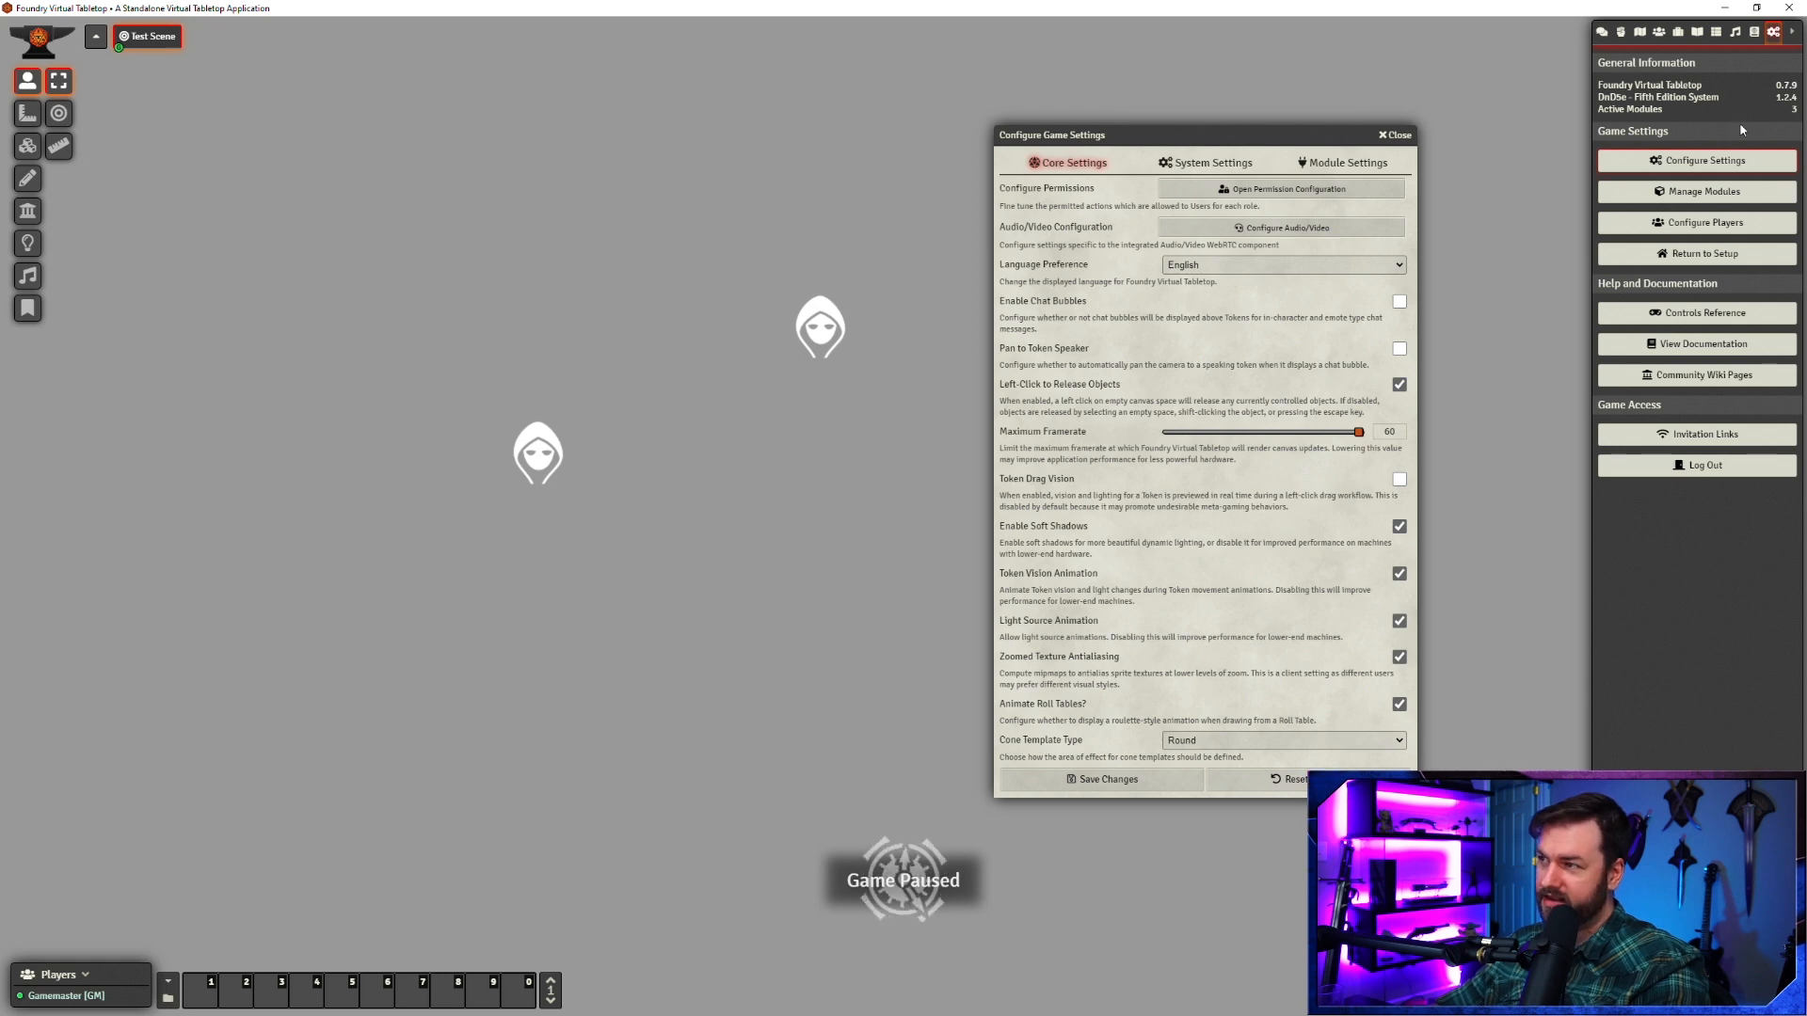
left_click(1717, 32)
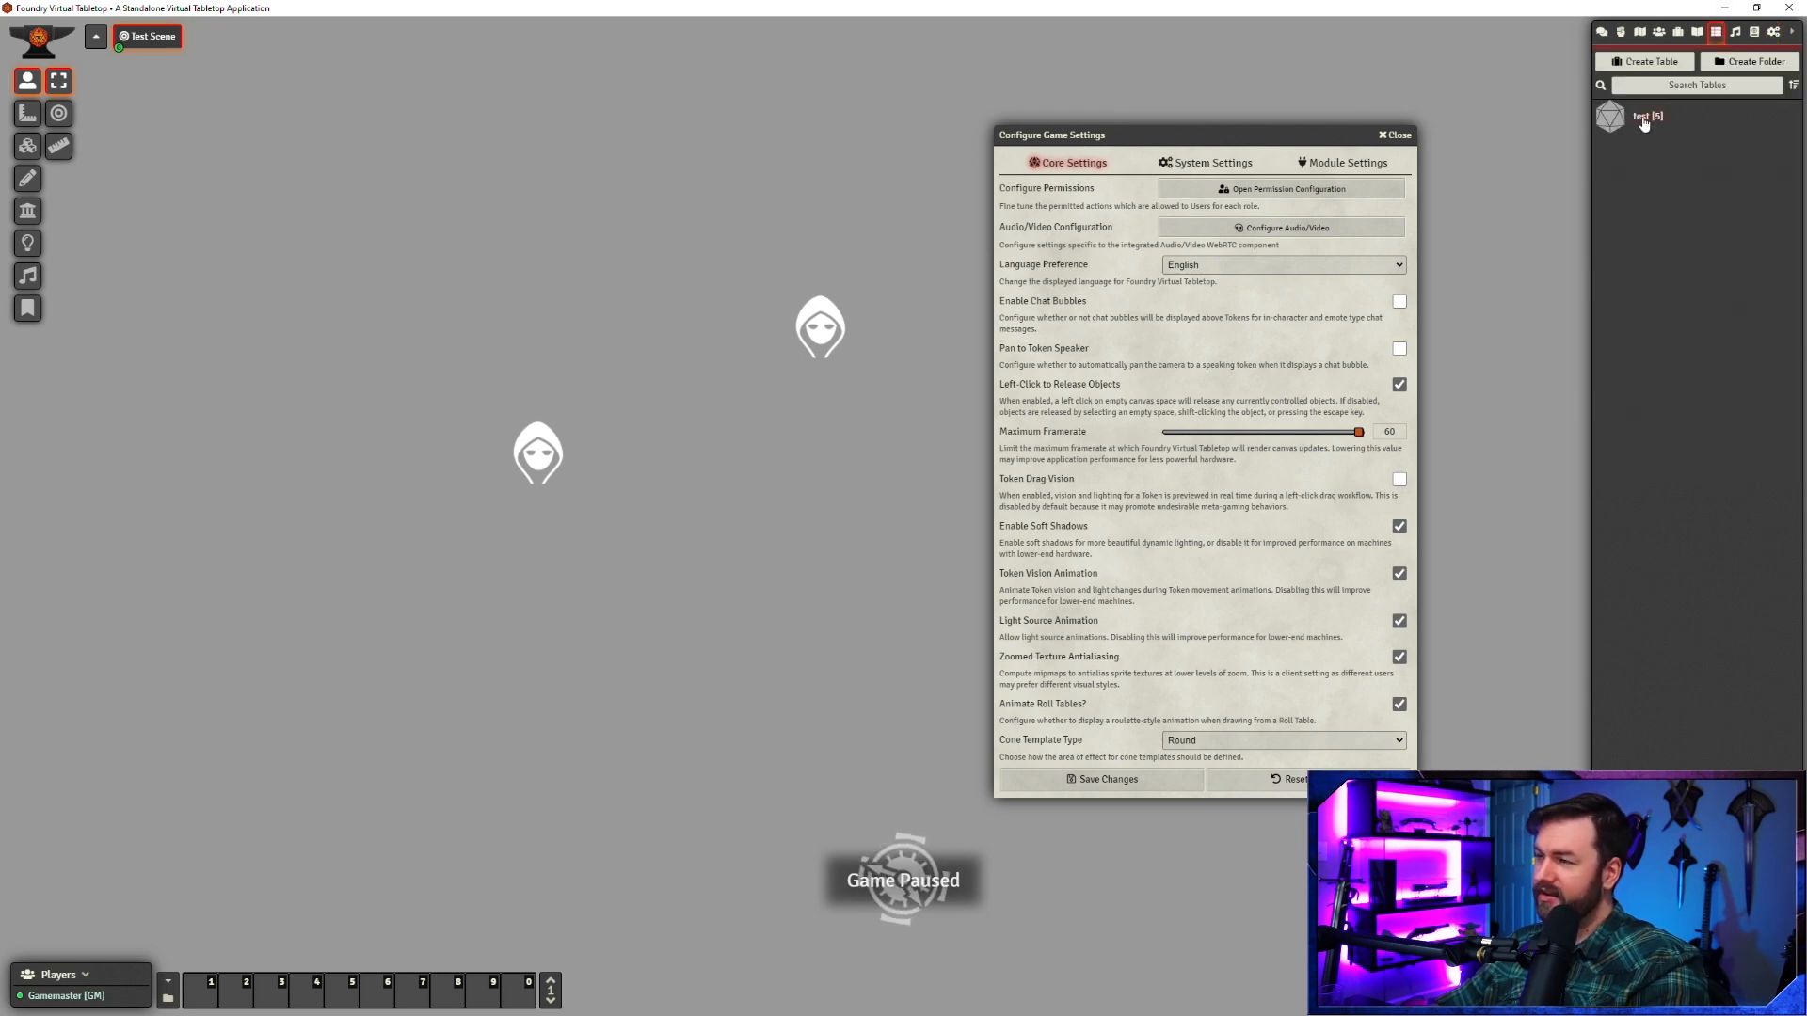
left_click(1642, 119)
left_click_drag(829, 413, 455, 233)
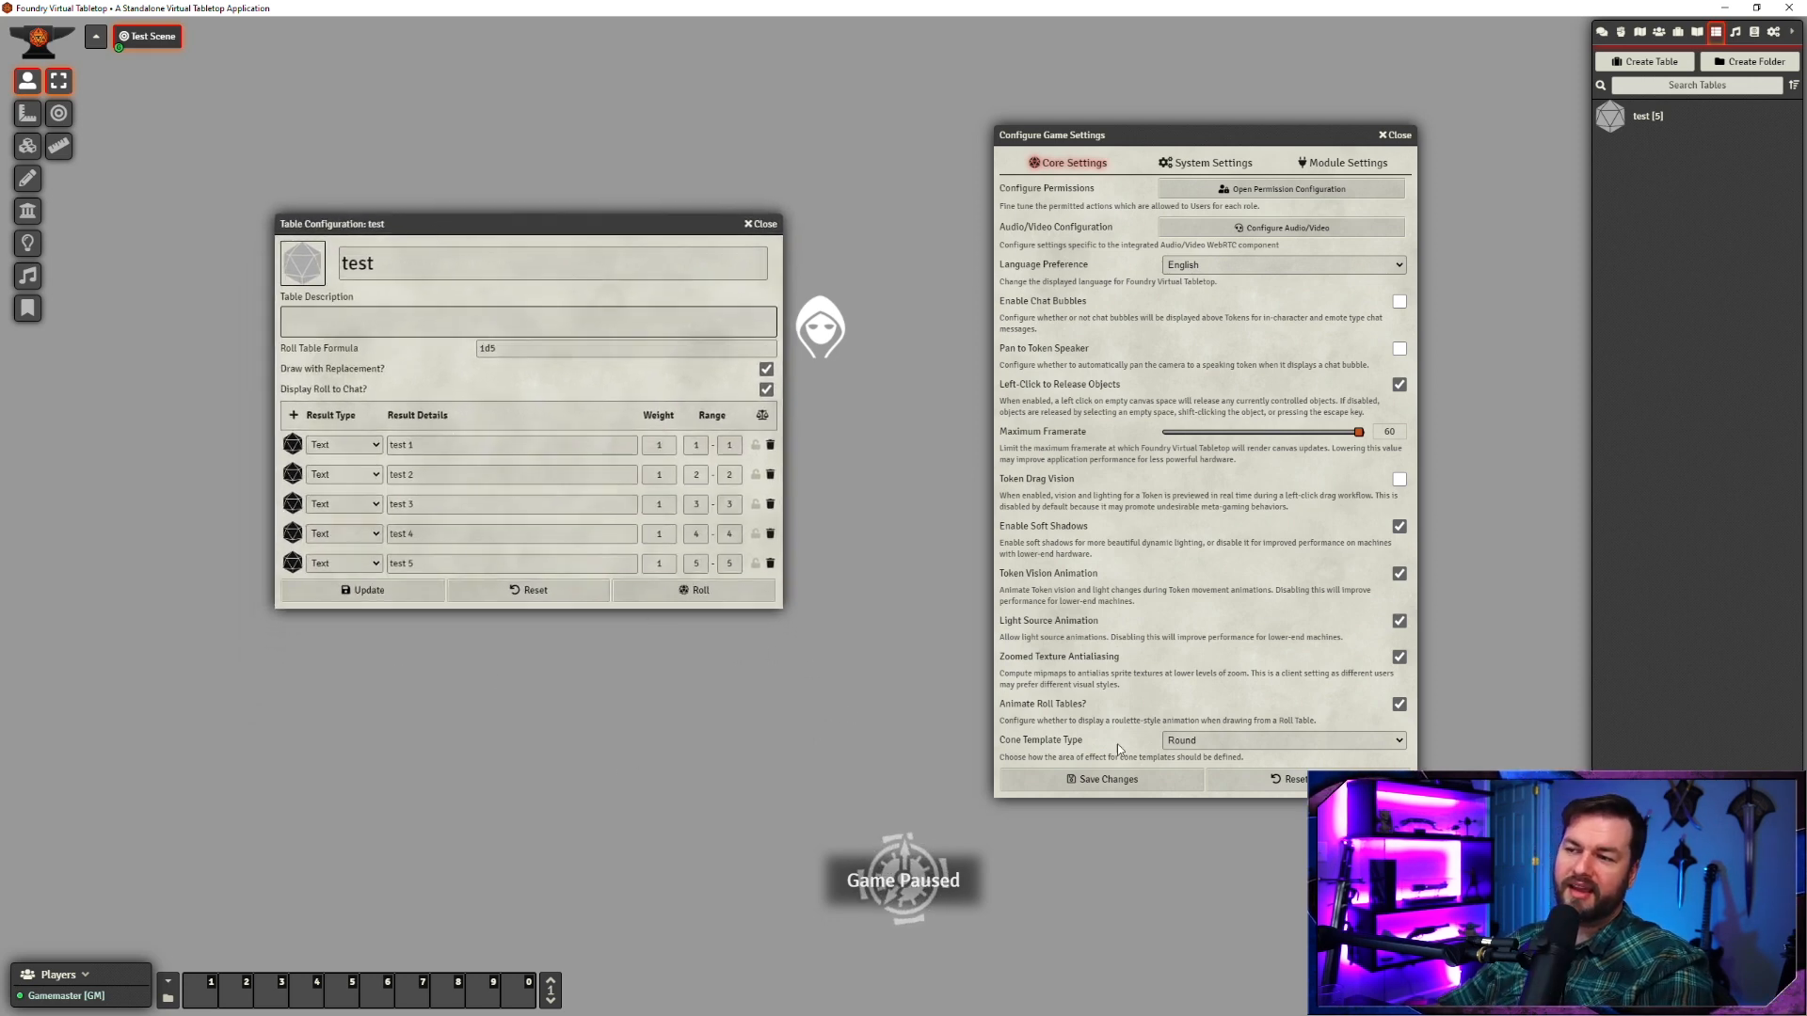
left_click(681, 595)
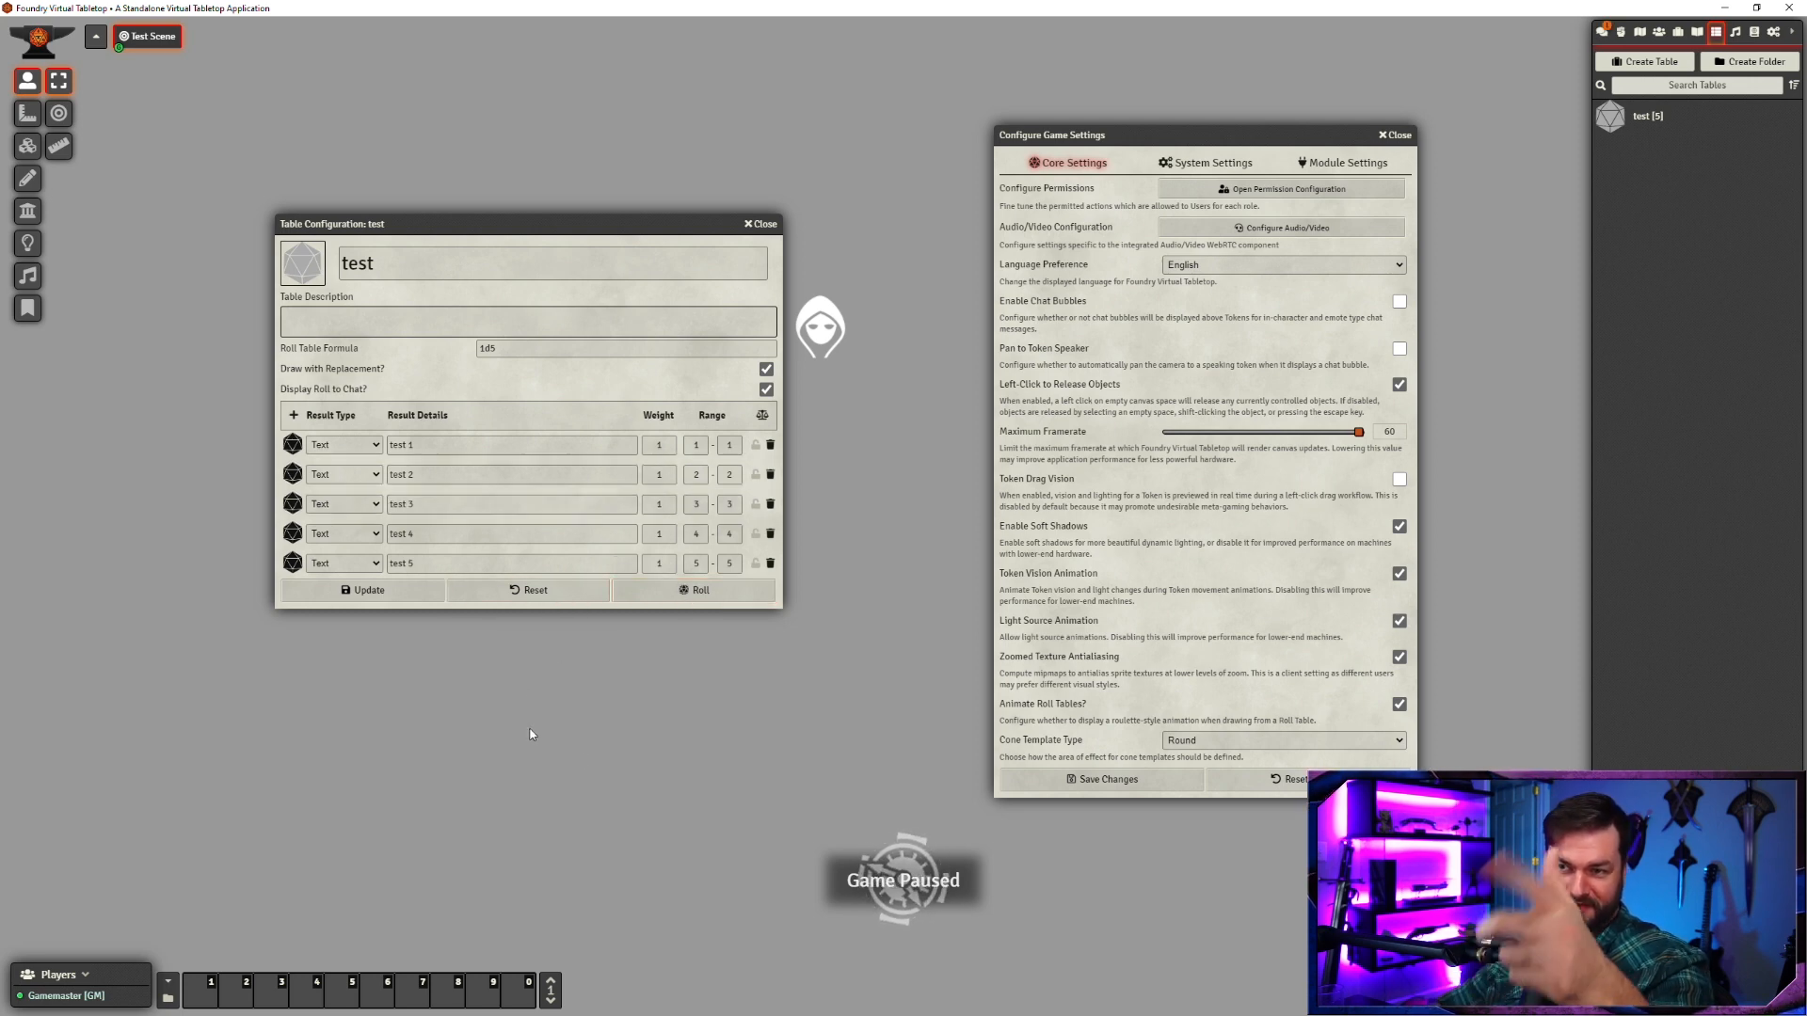
left_click(695, 591)
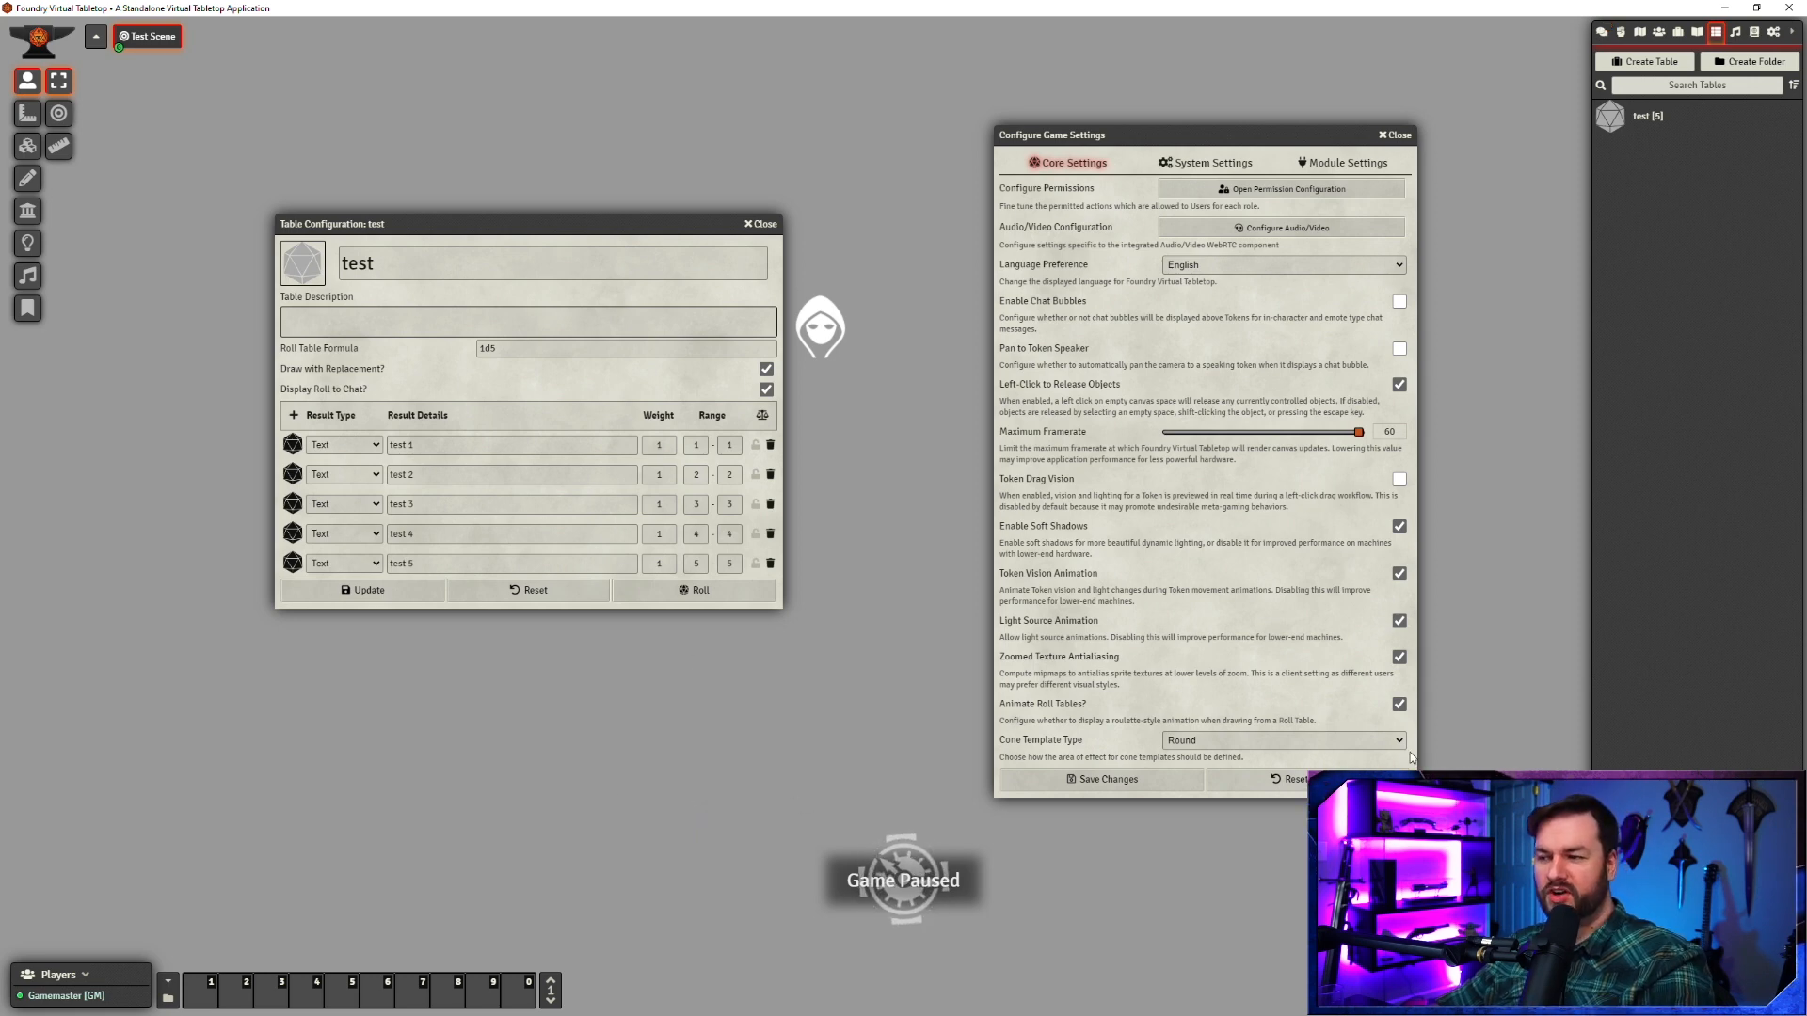
- Save the game settings and roll the test table two more times with the chat log displayed
left_click(1101, 779)
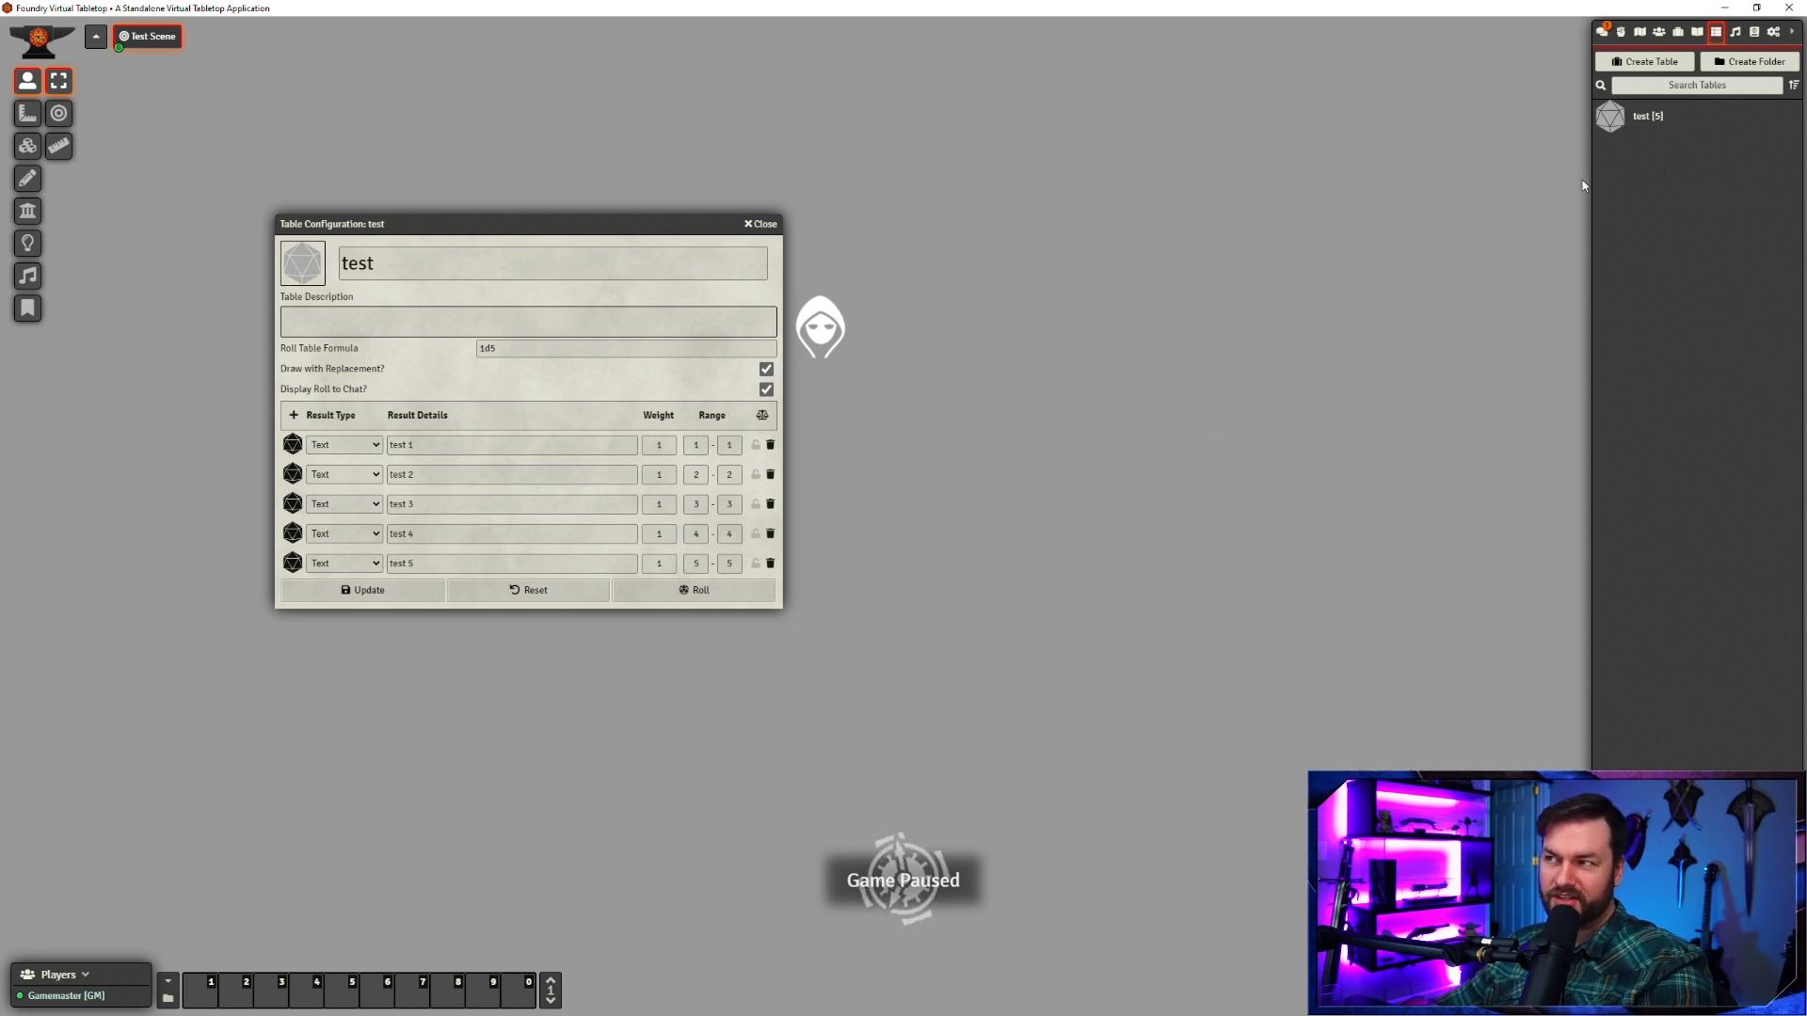
left_click(1601, 31)
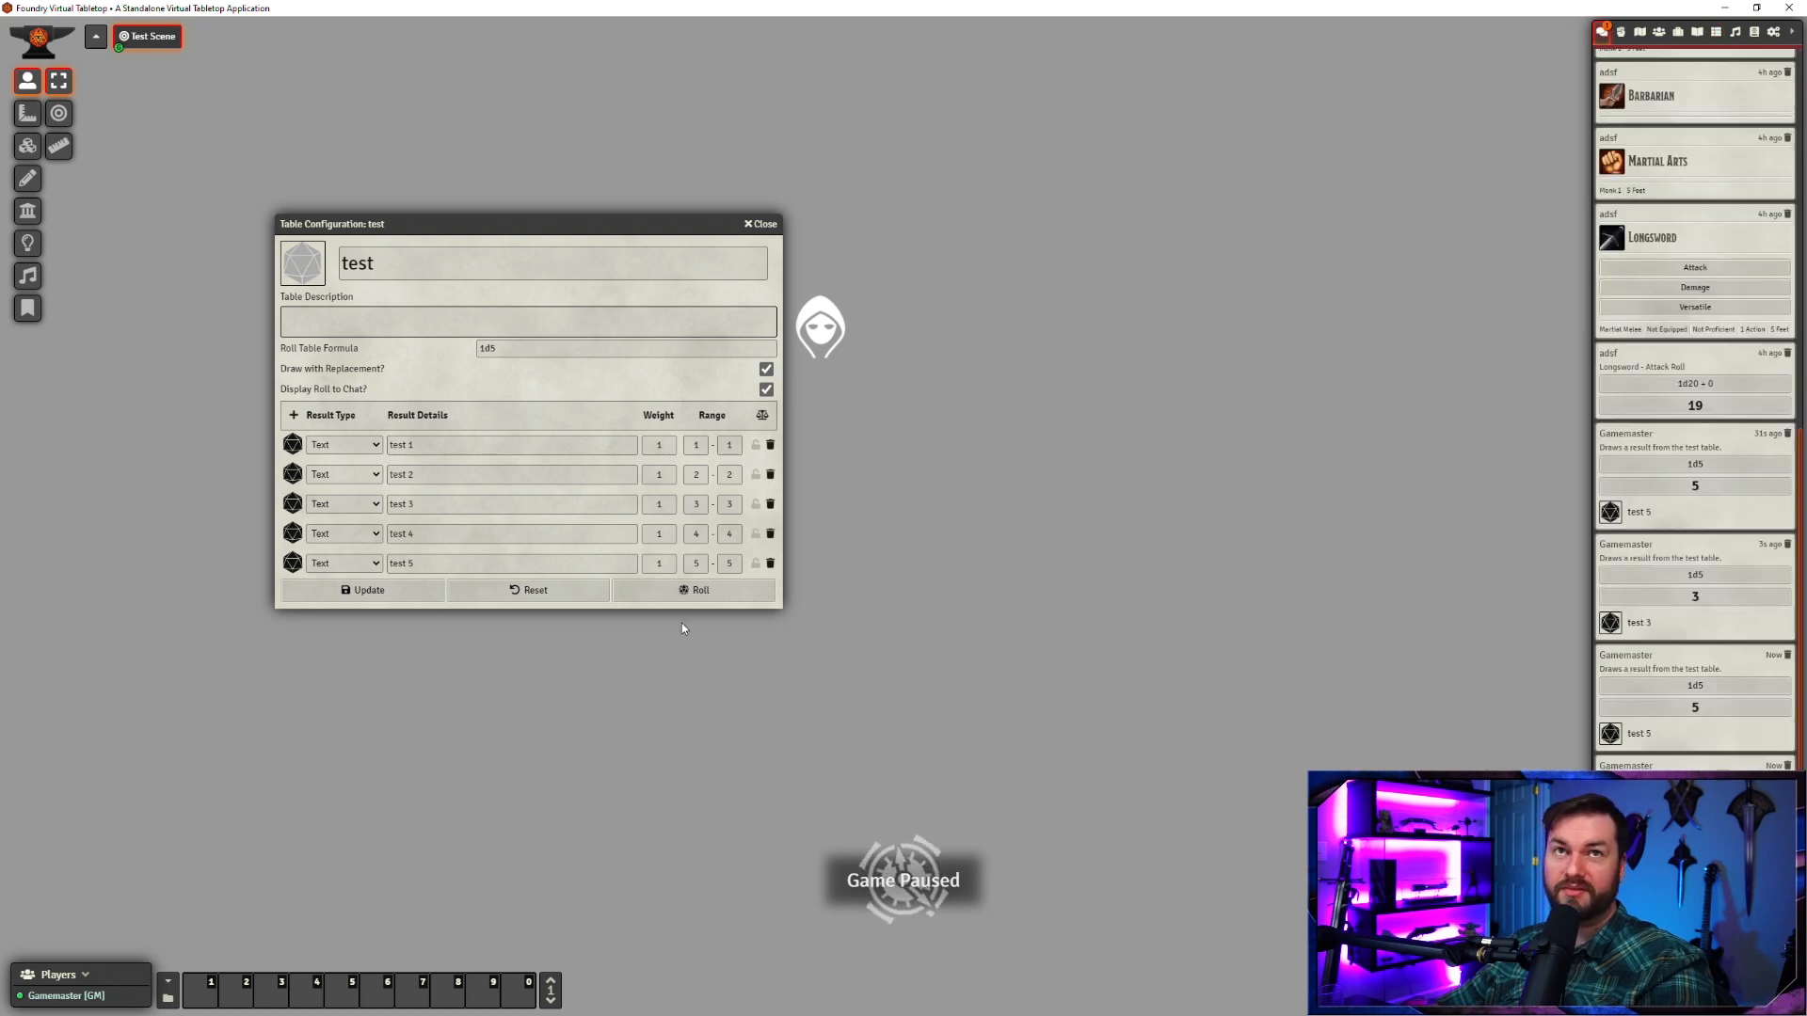
left_click(674, 595)
left_click(672, 599)
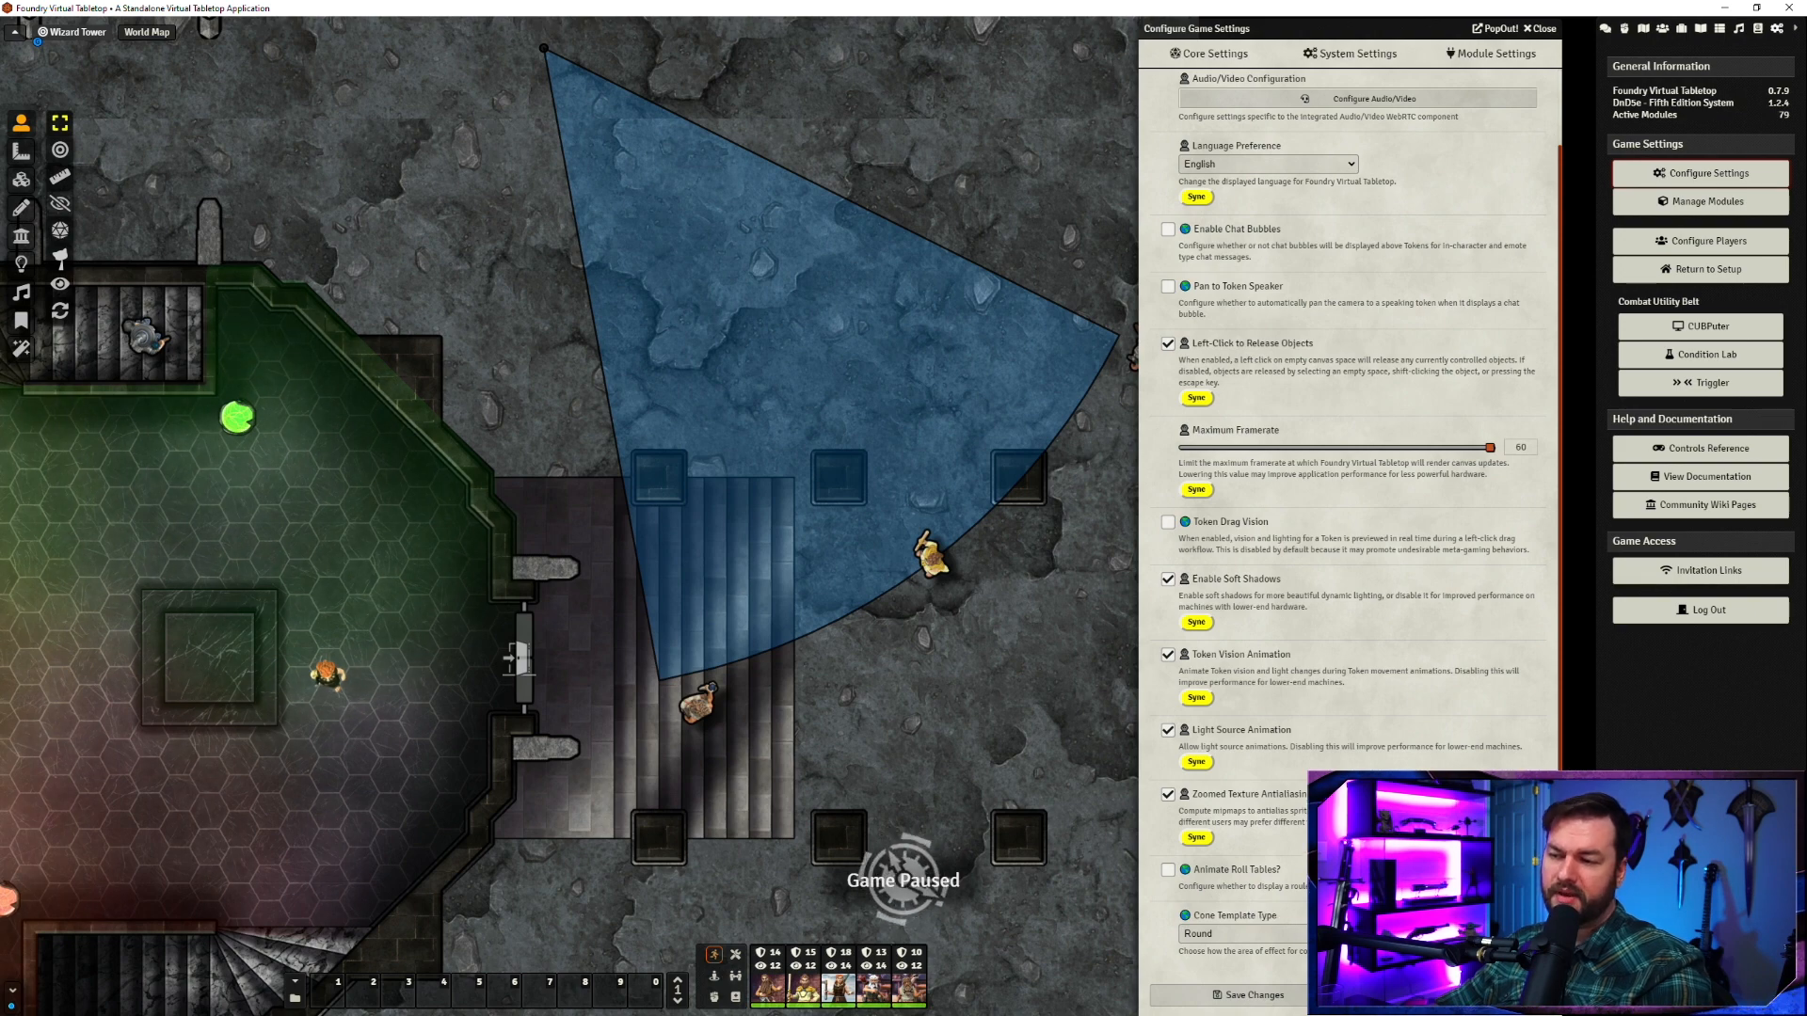
- Keep the cone template type at Round and try a cone about 37.3 ft long over the tower's upper wall, deleting it again
left_click(1242, 934)
left_click(1255, 962)
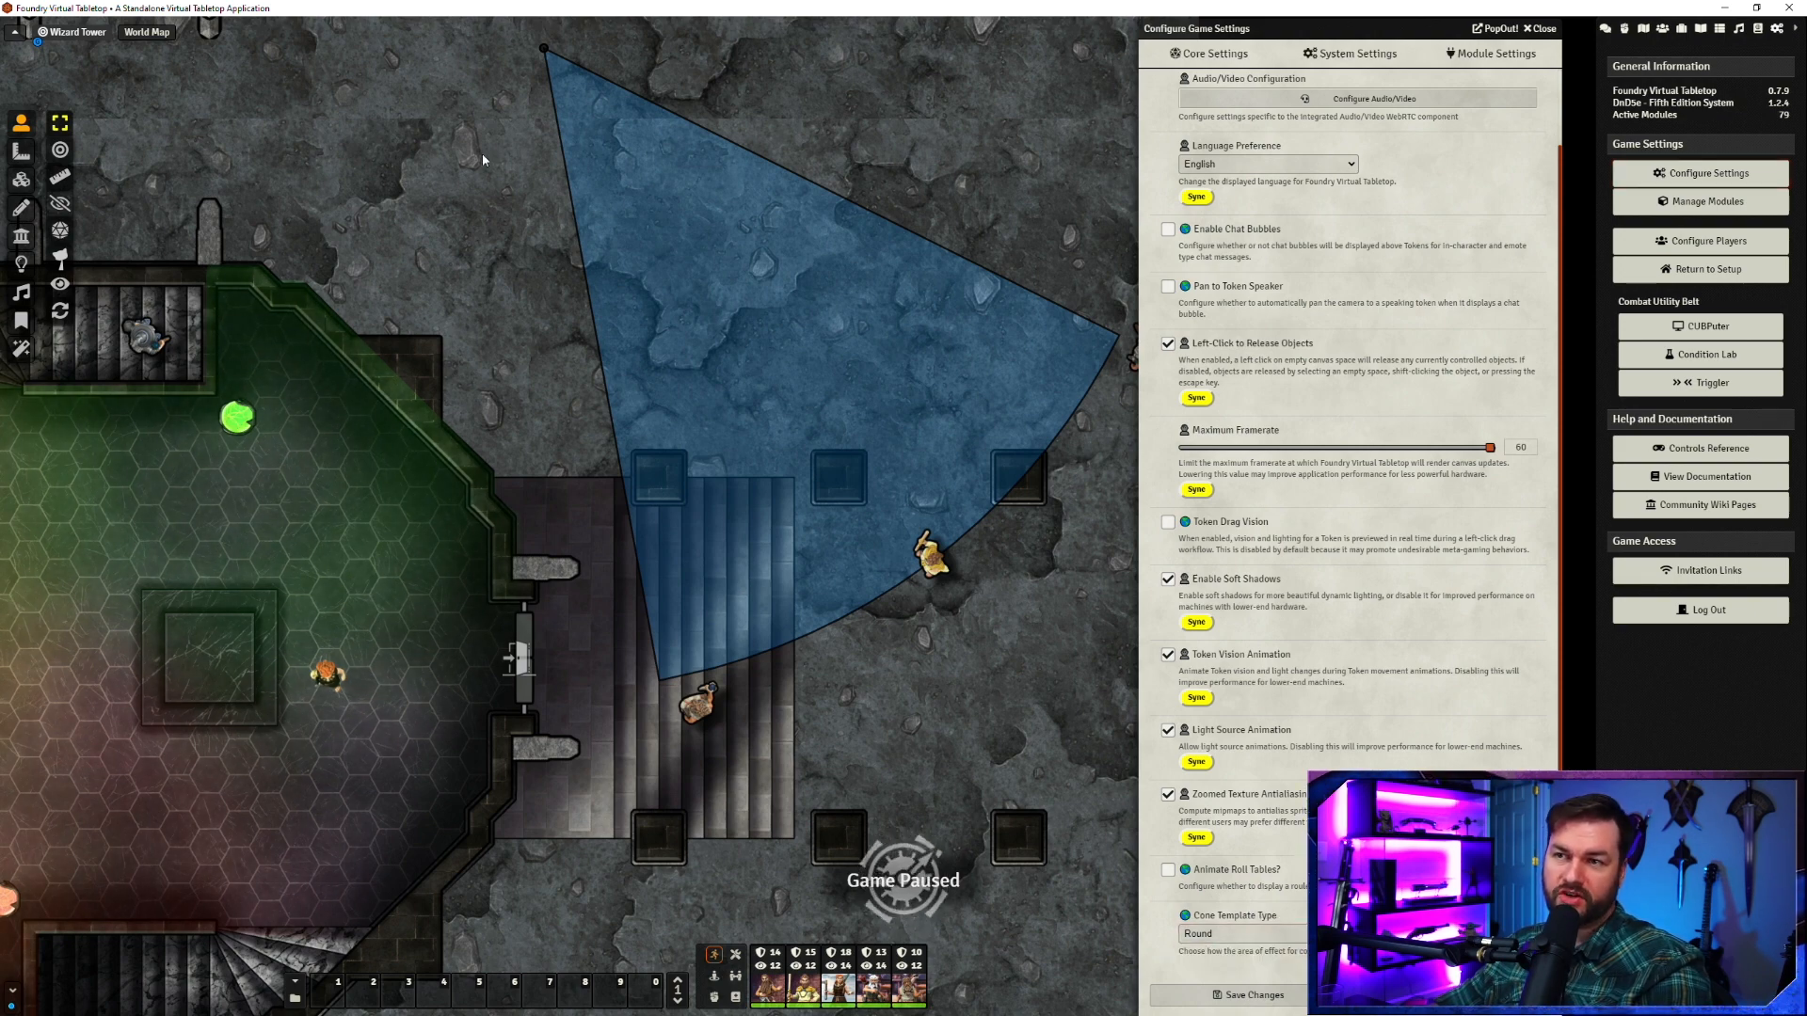
left_click(21, 150)
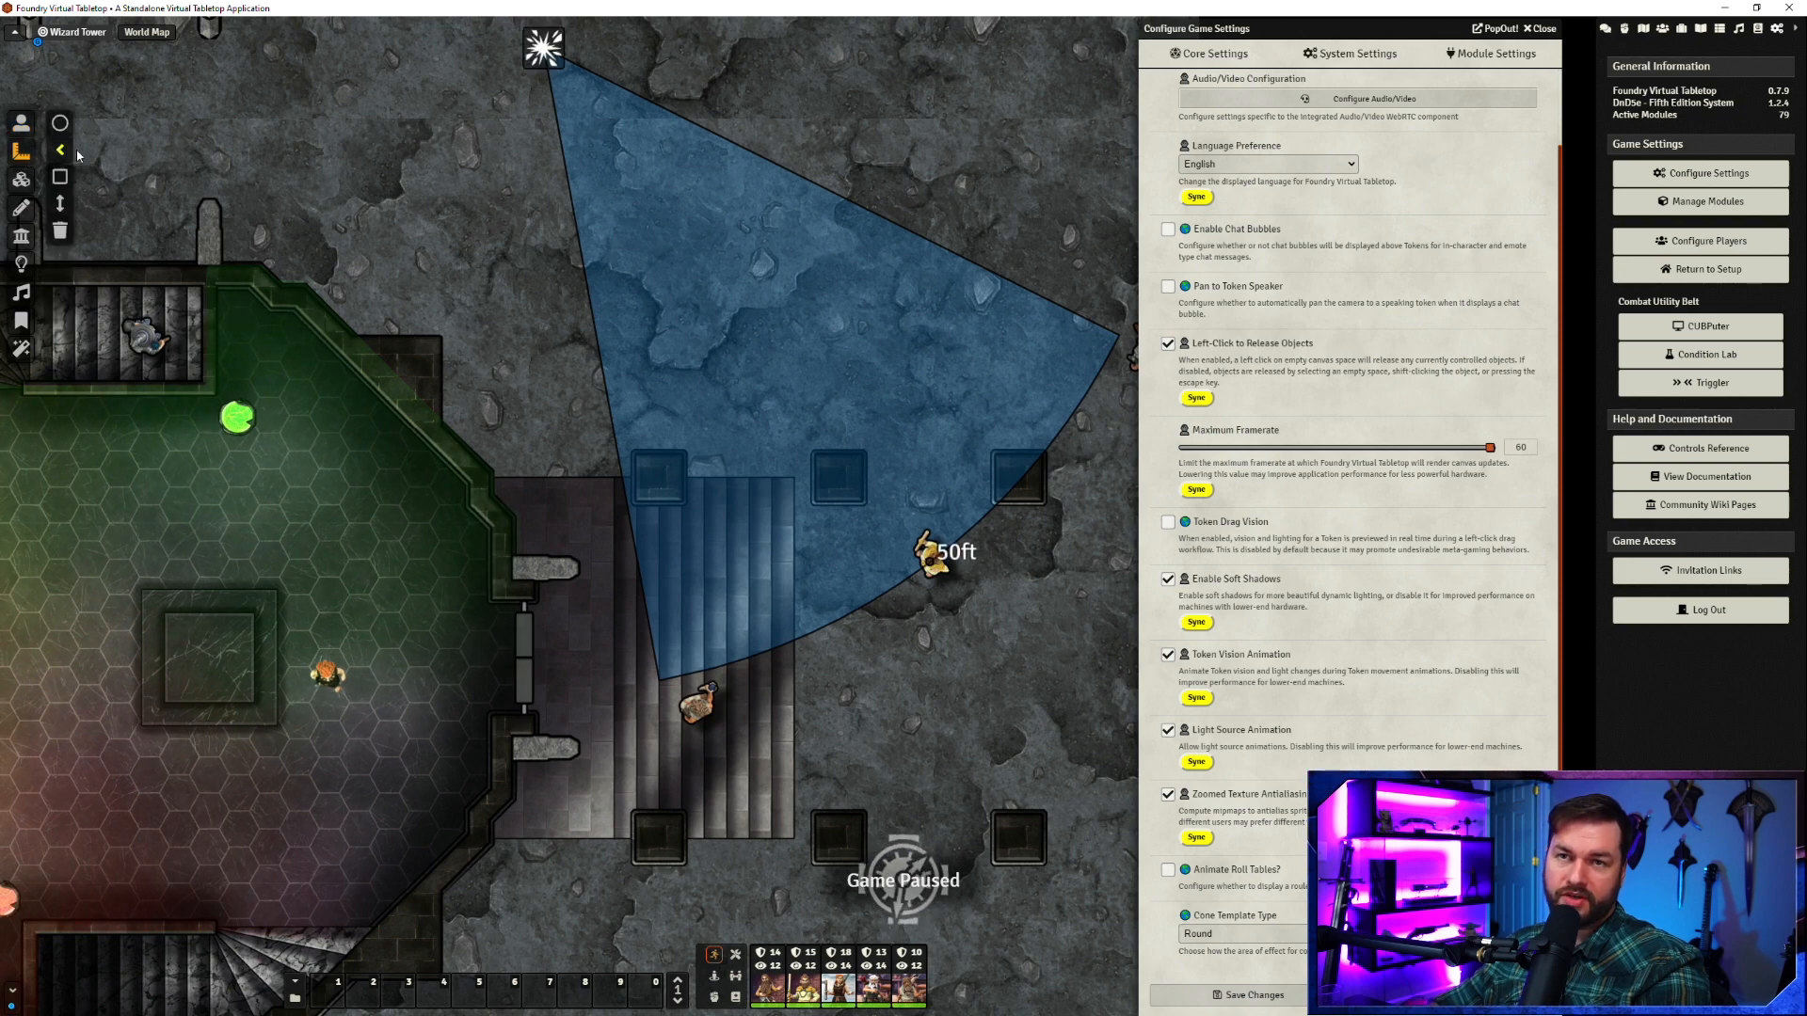
left_click_drag(222, 112, 430, 544)
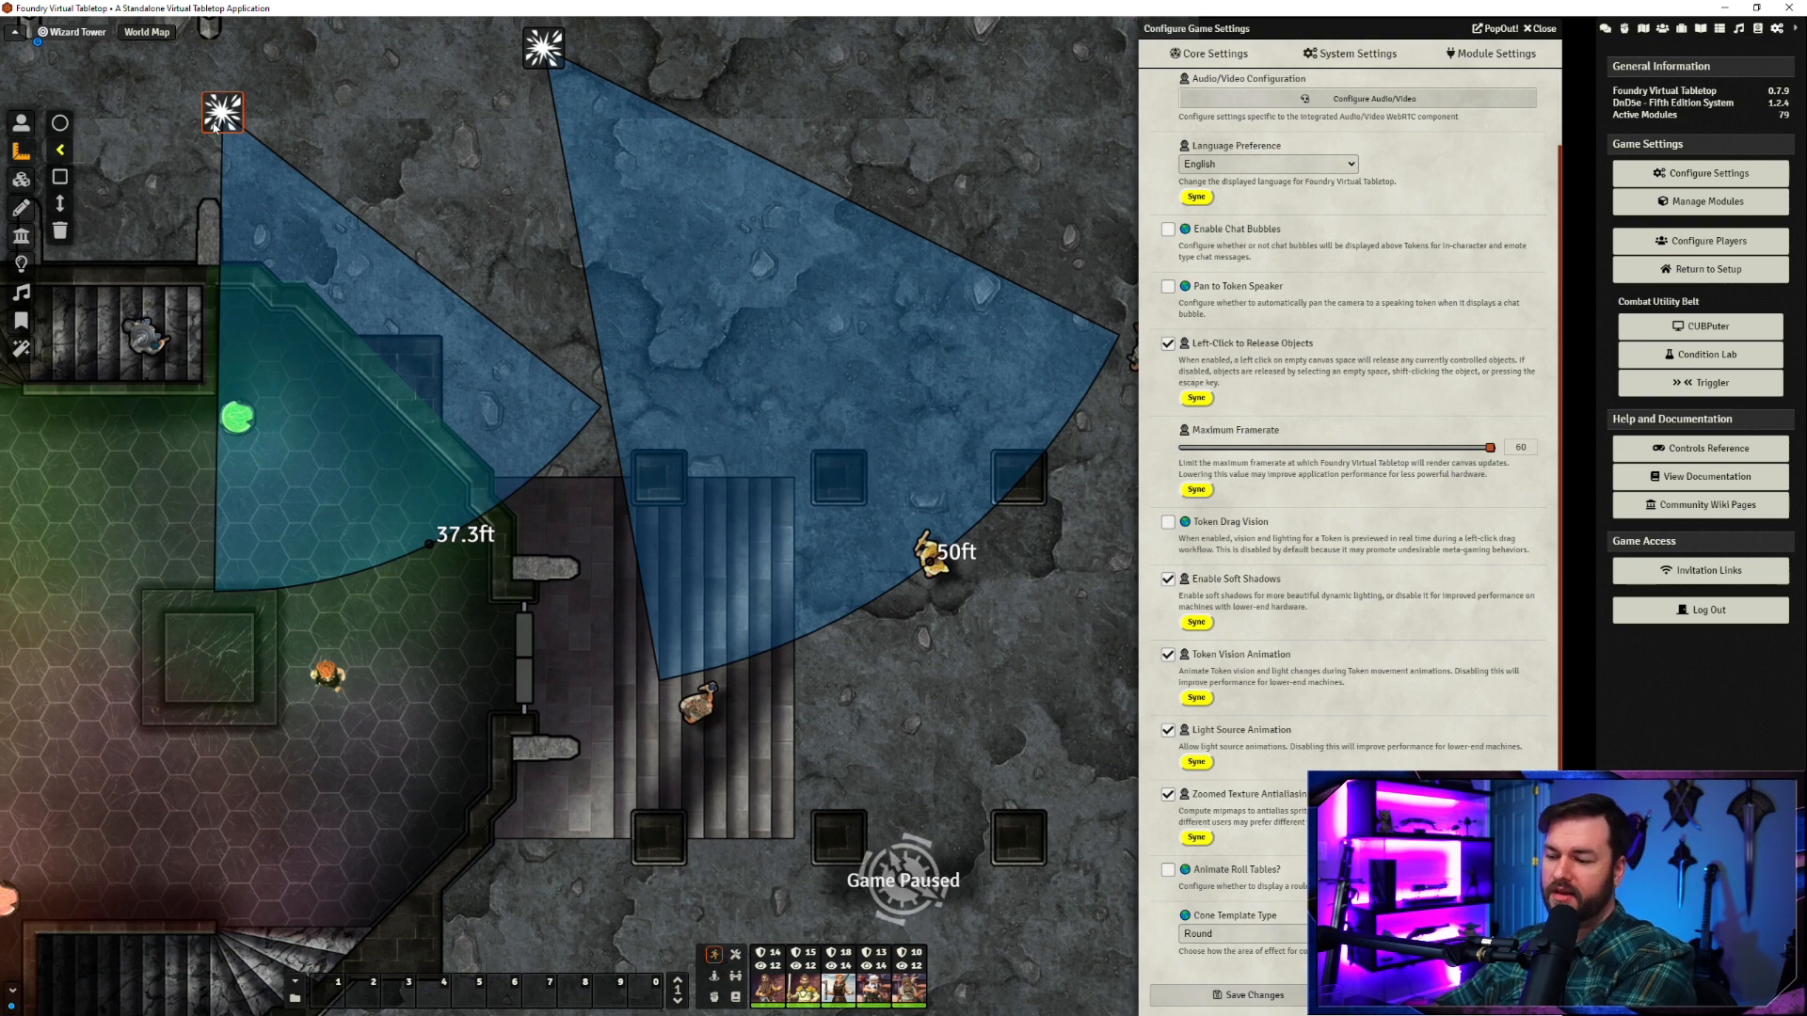
key("Delete")
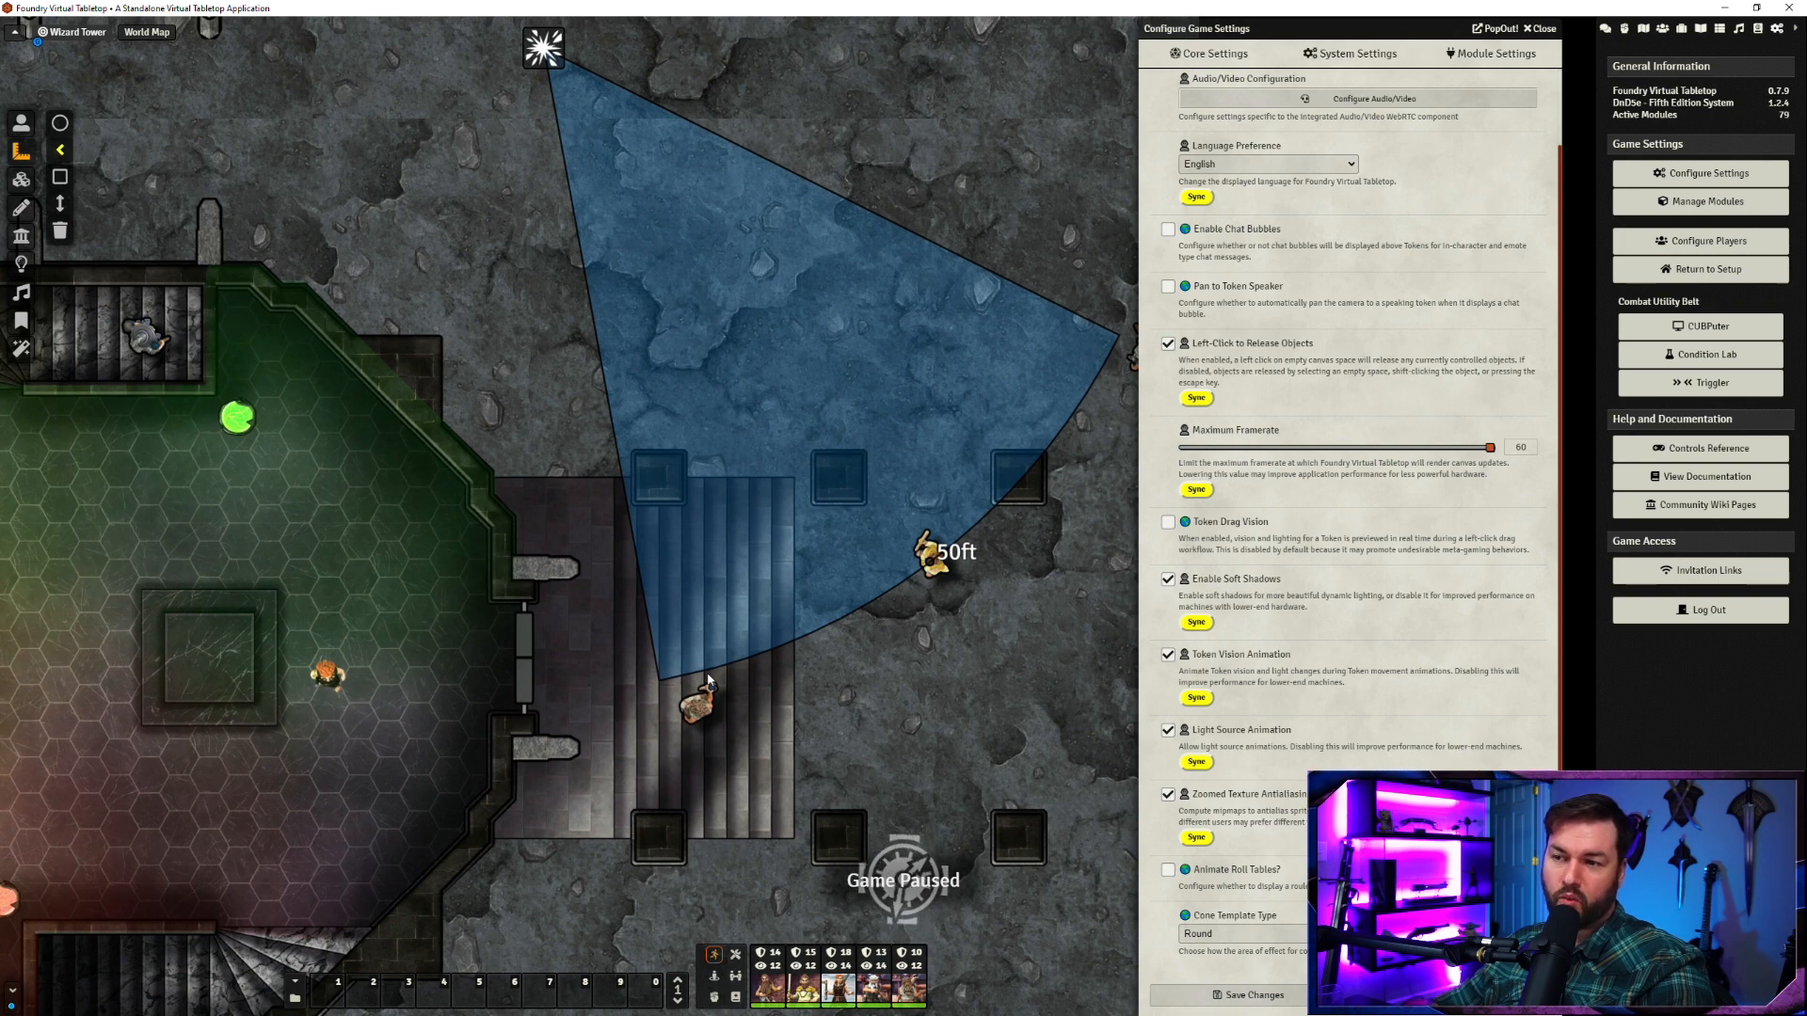
- Set the cone template type to Flat and save the settings to compare the 50 ft cone's shape on the map
left_click_drag(935, 754, 679, 815)
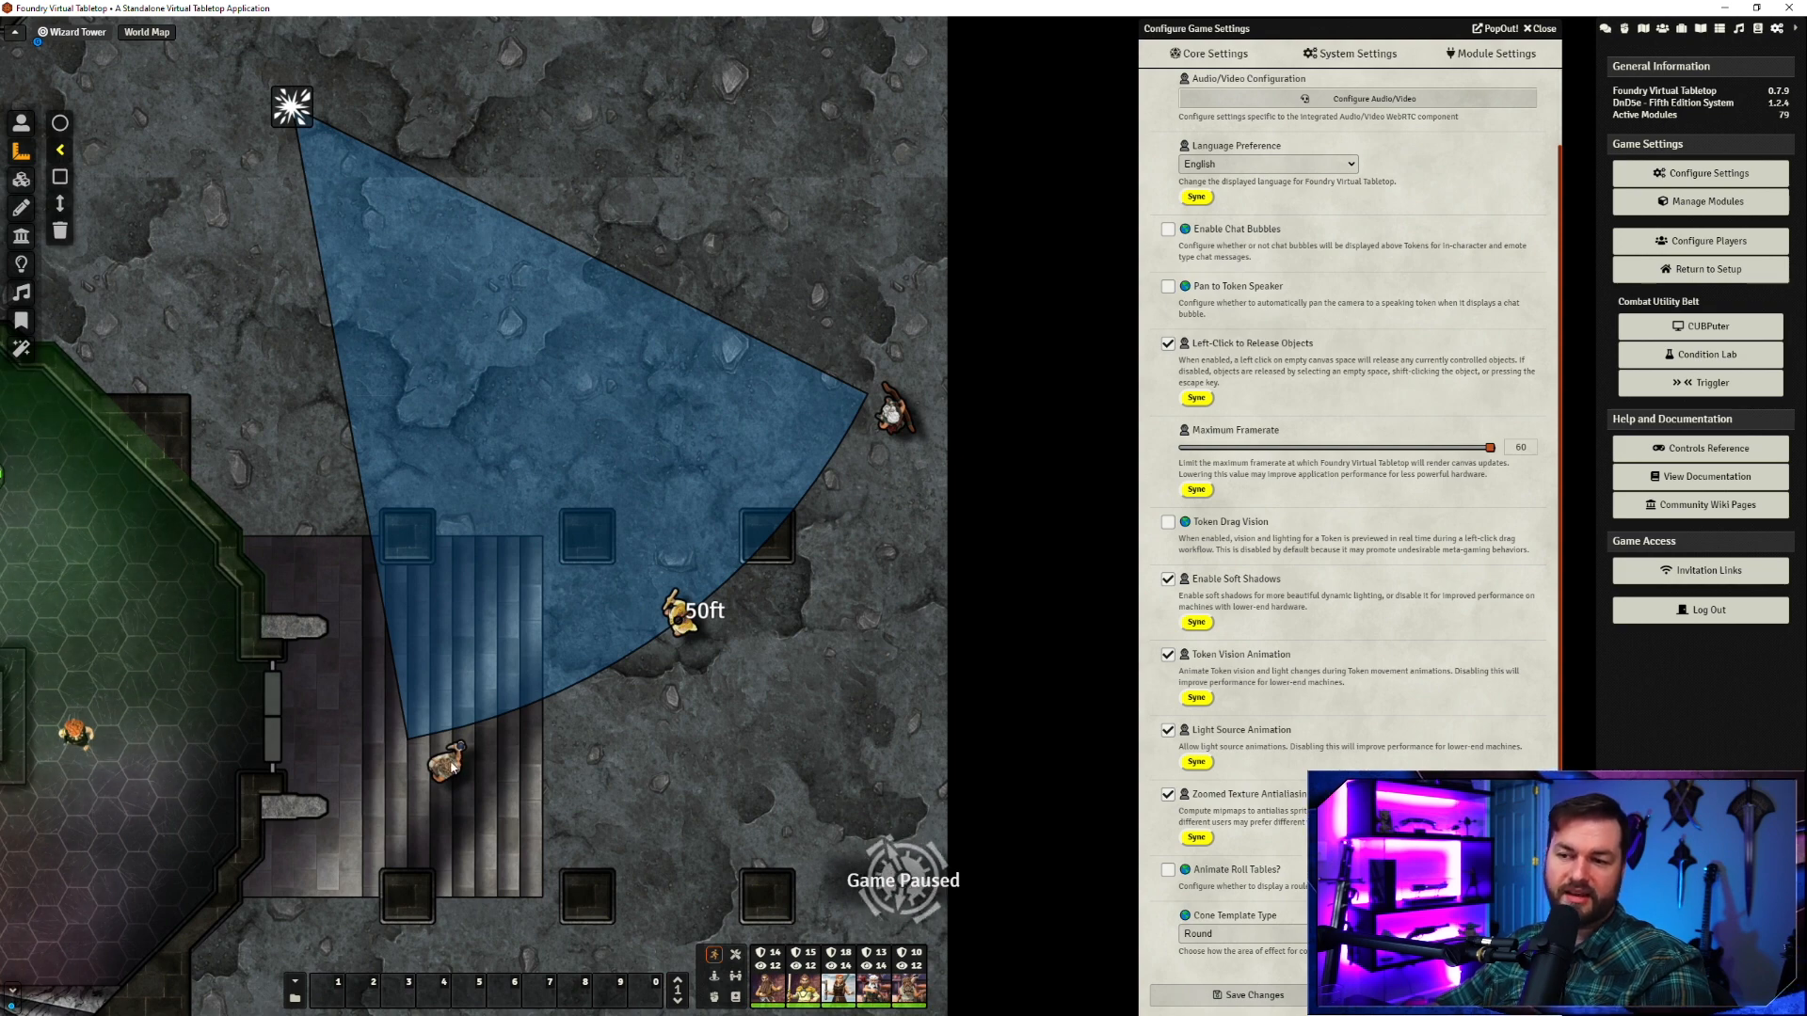
left_click(1242, 933)
left_click(1267, 970)
left_click(1259, 995)
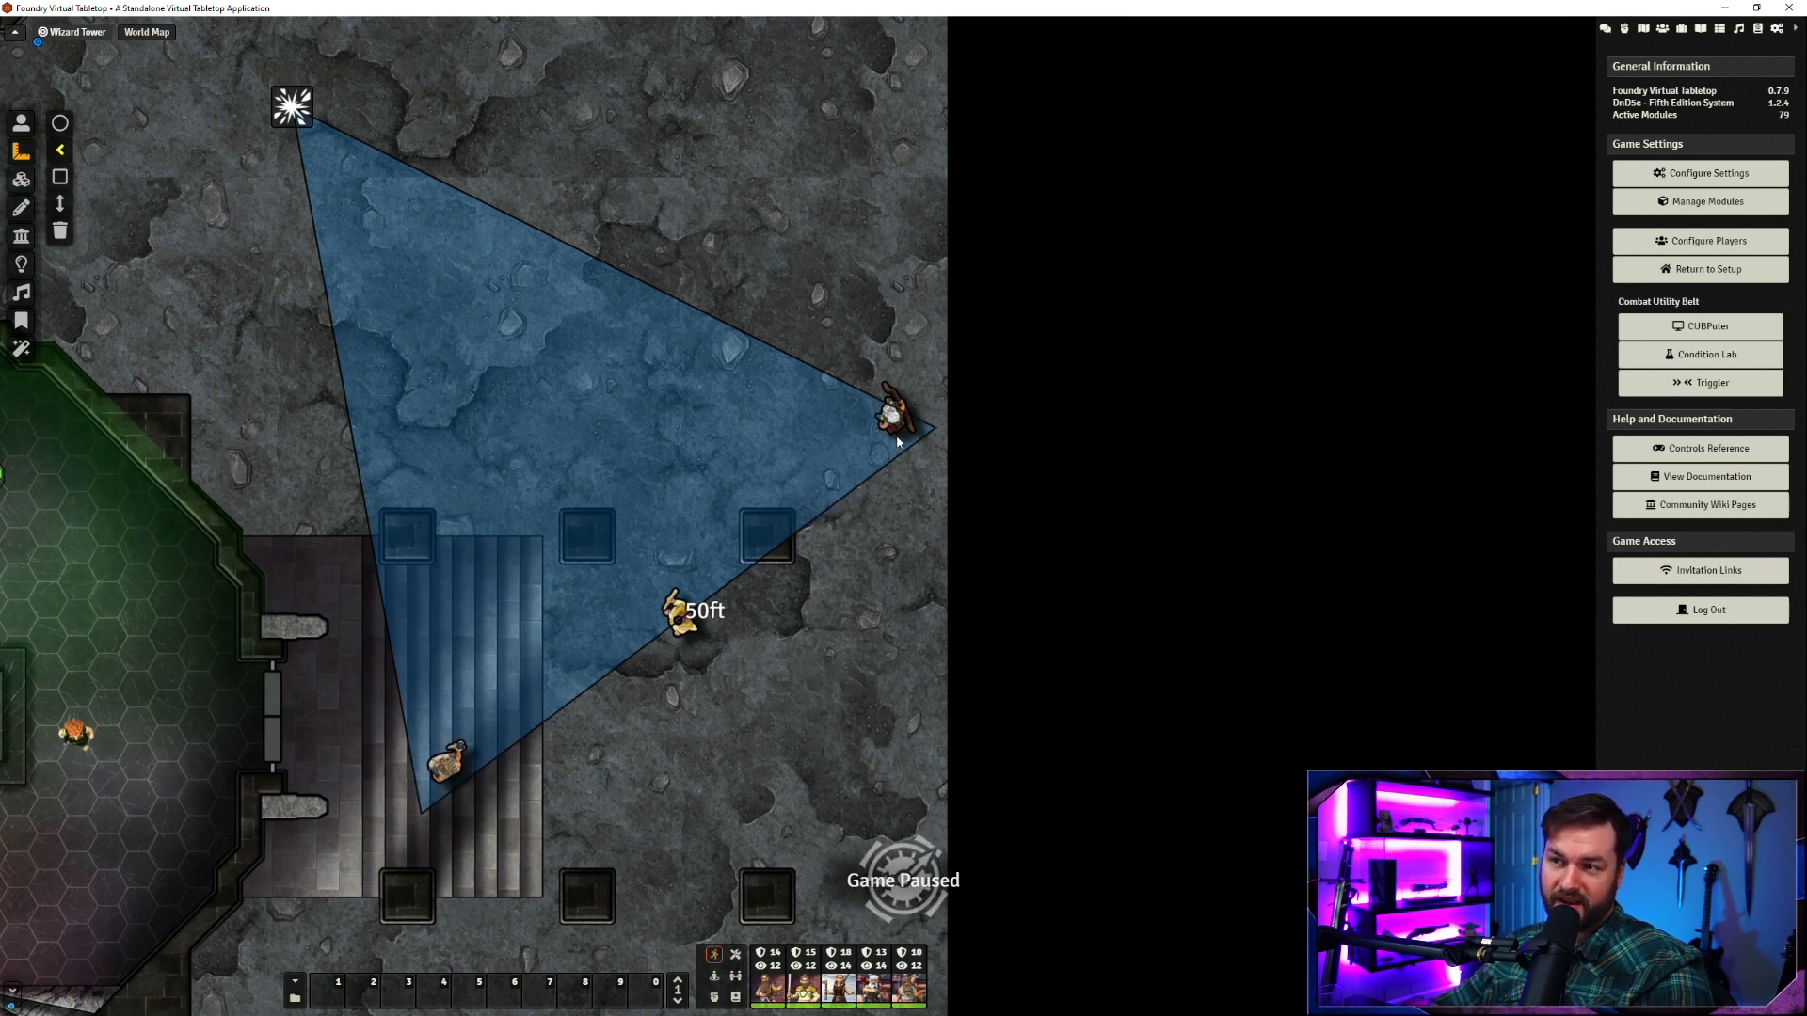
left_click_drag(674, 781, 877, 792)
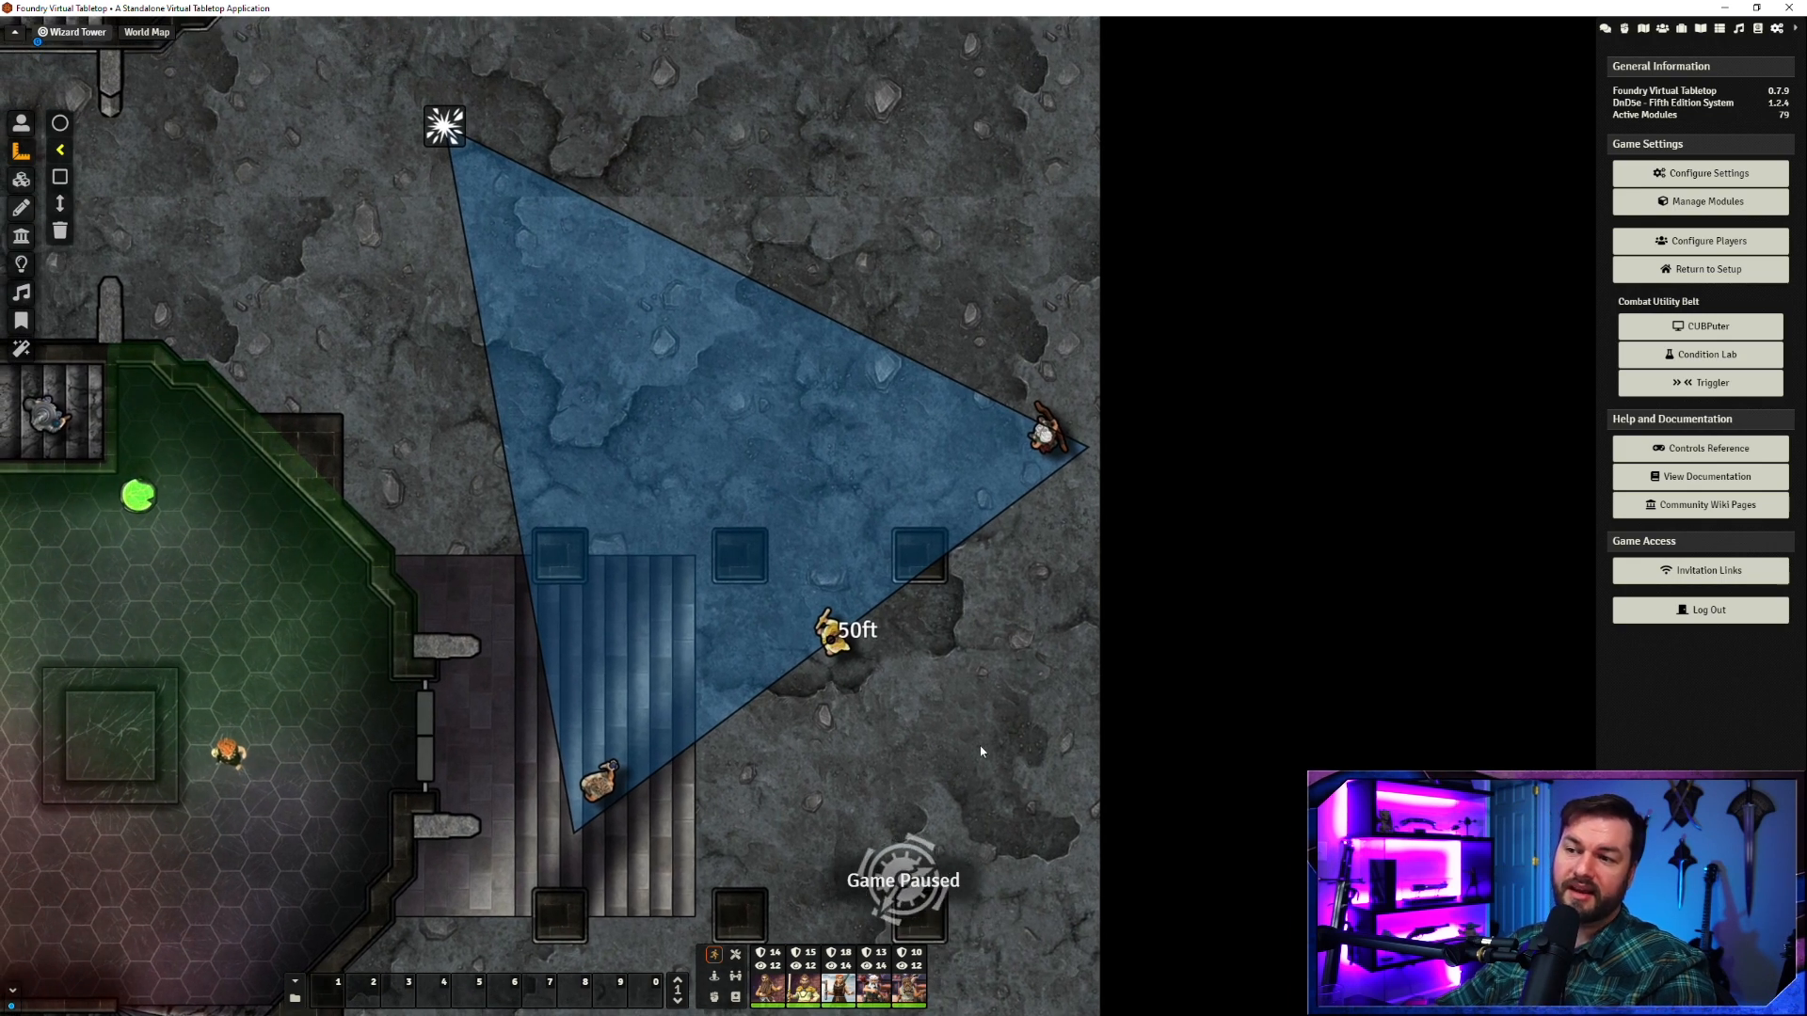
- Set the cone template type back to Round in the core settings and save the changes
left_click(1684, 177)
scroll(1346, 564, "down", 5)
left_click(1240, 933)
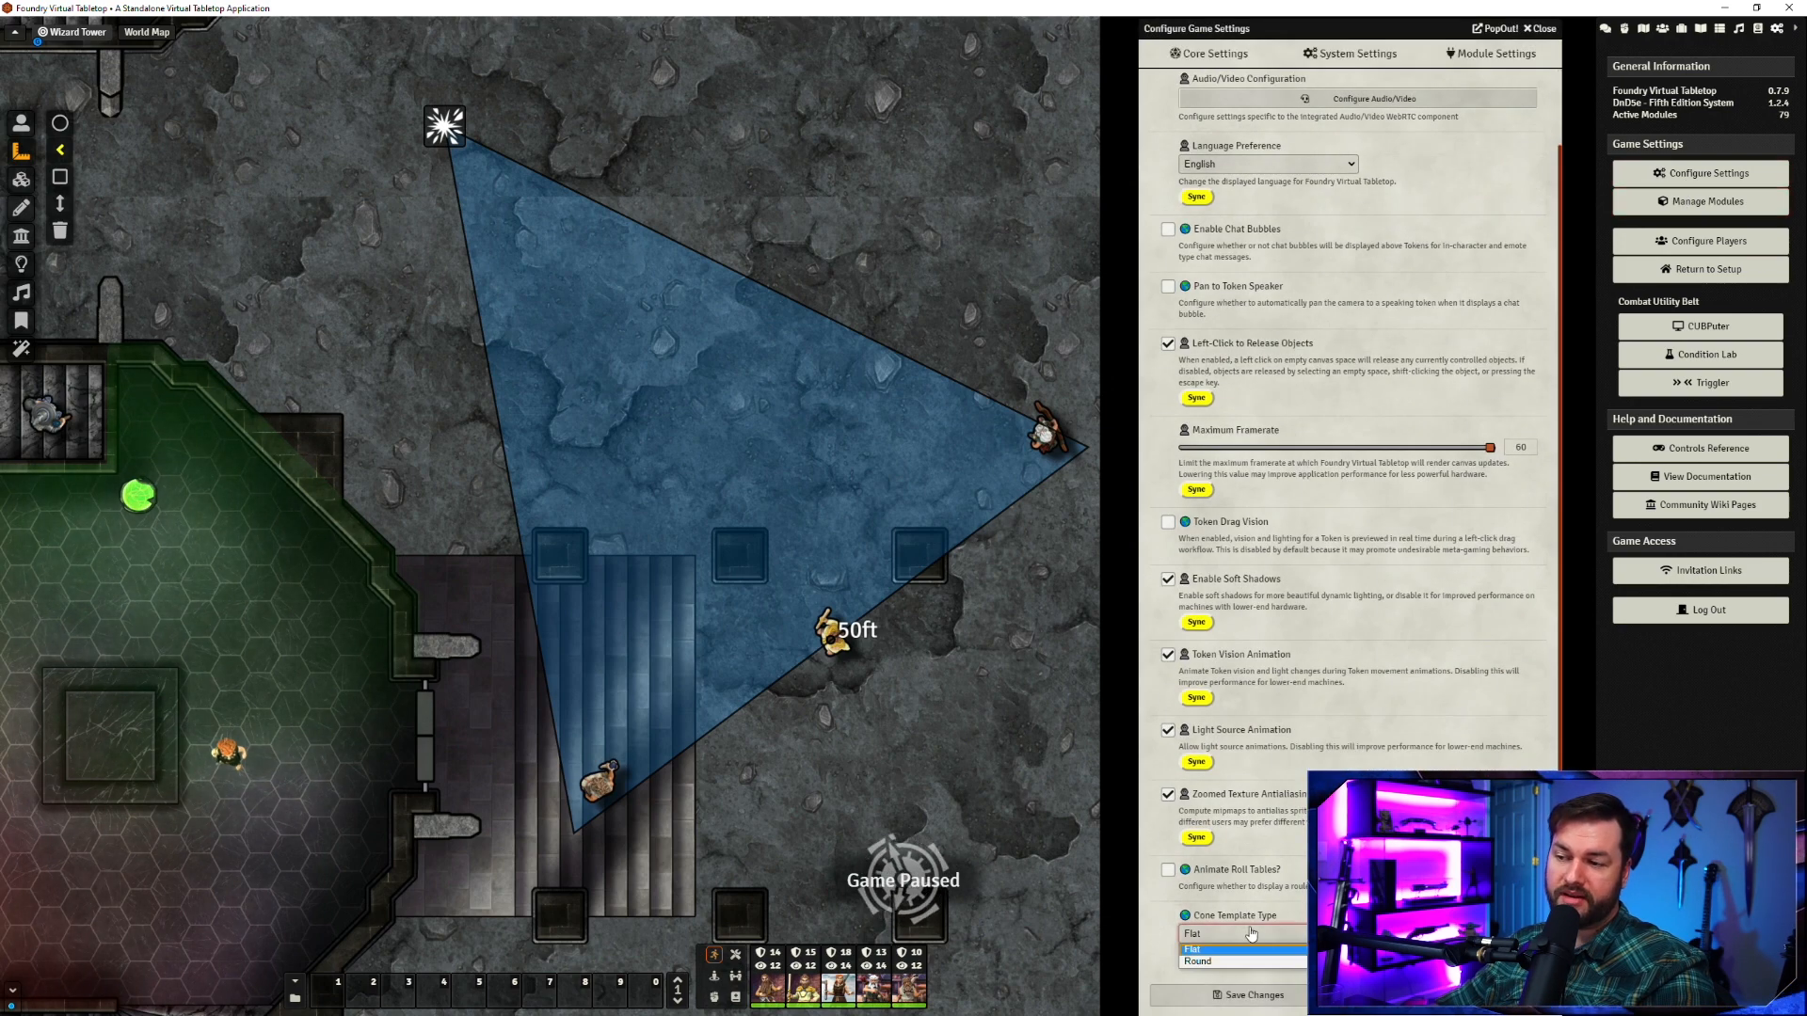
left_click(1231, 962)
left_click(1251, 995)
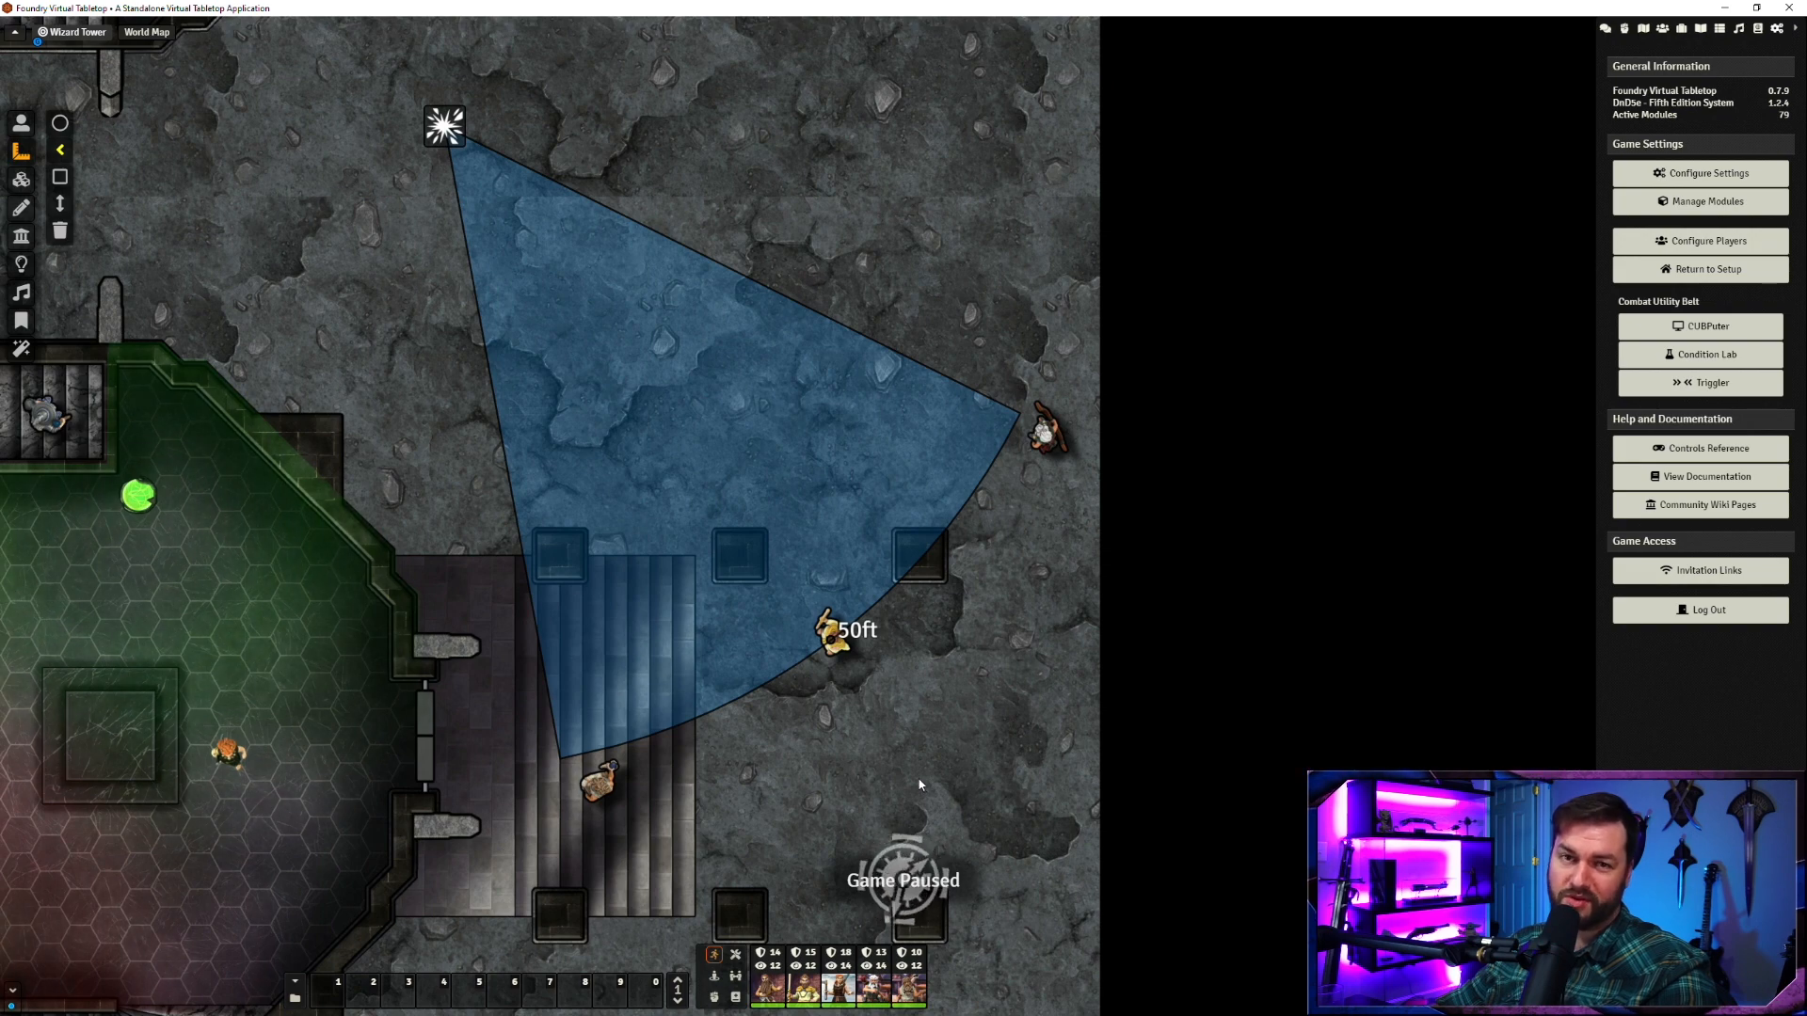
scroll(1072, 668, "down", 5)
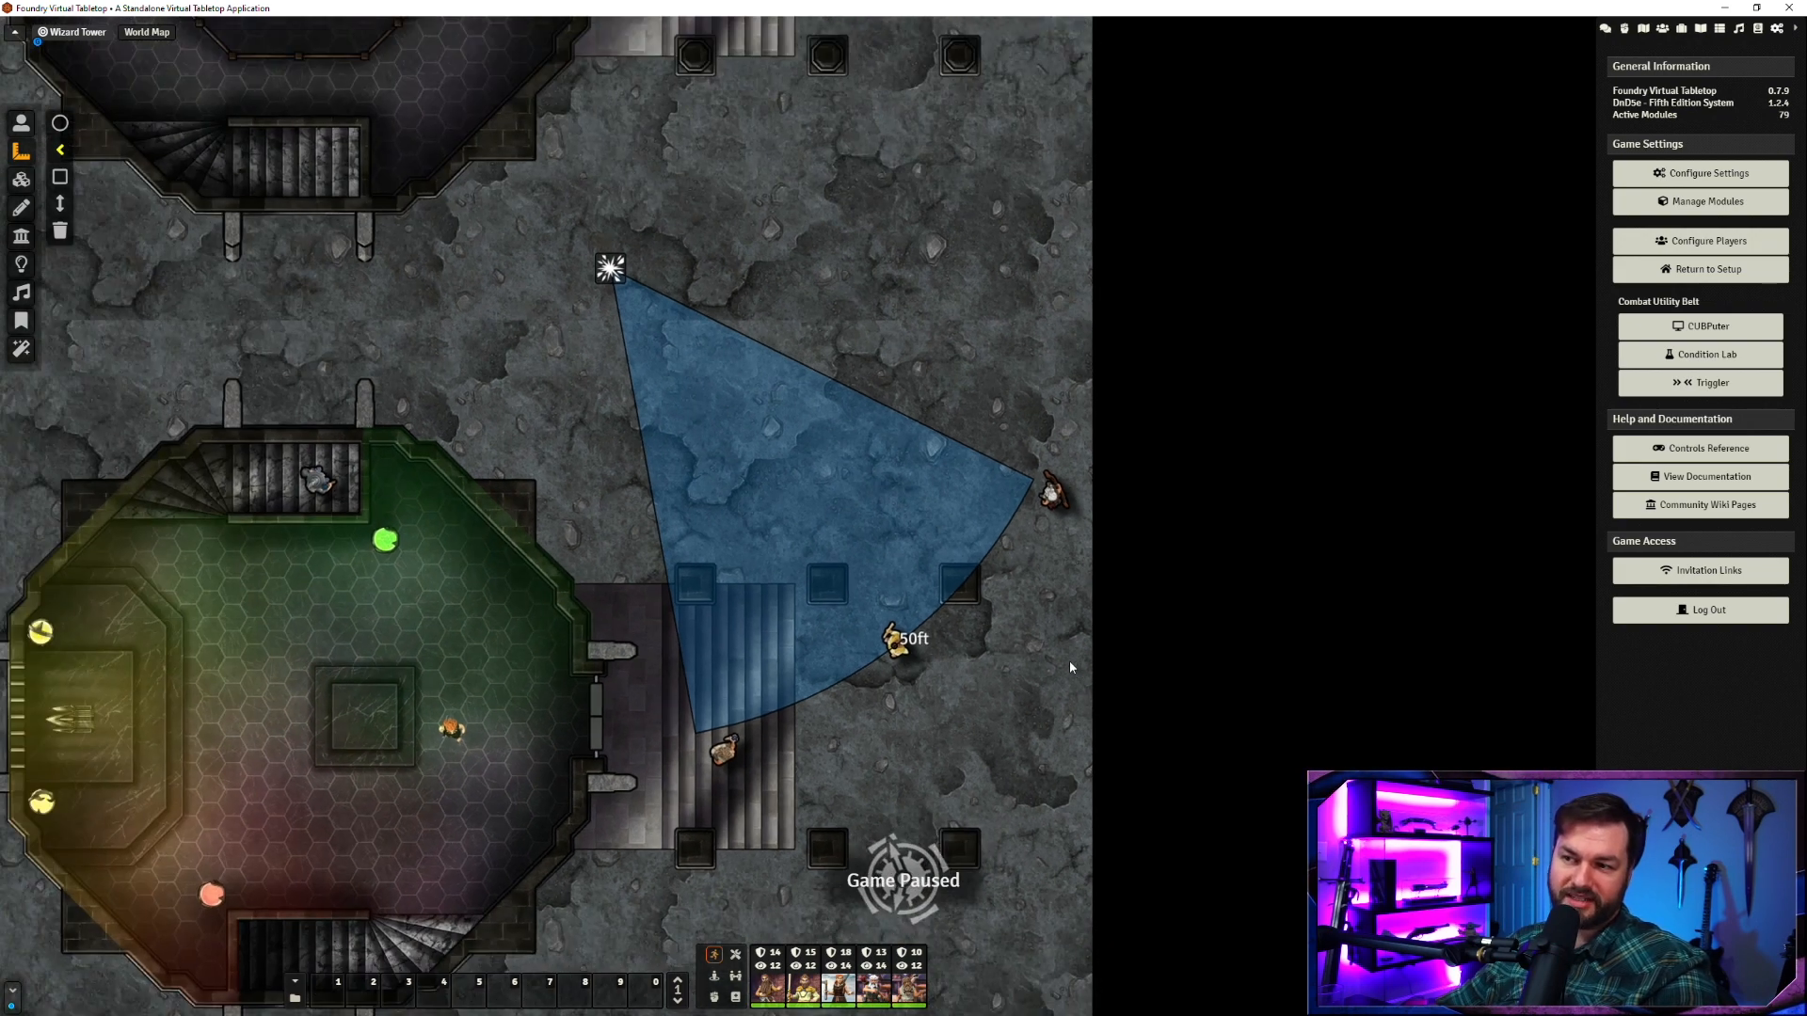
scroll(947, 726, "up", 5)
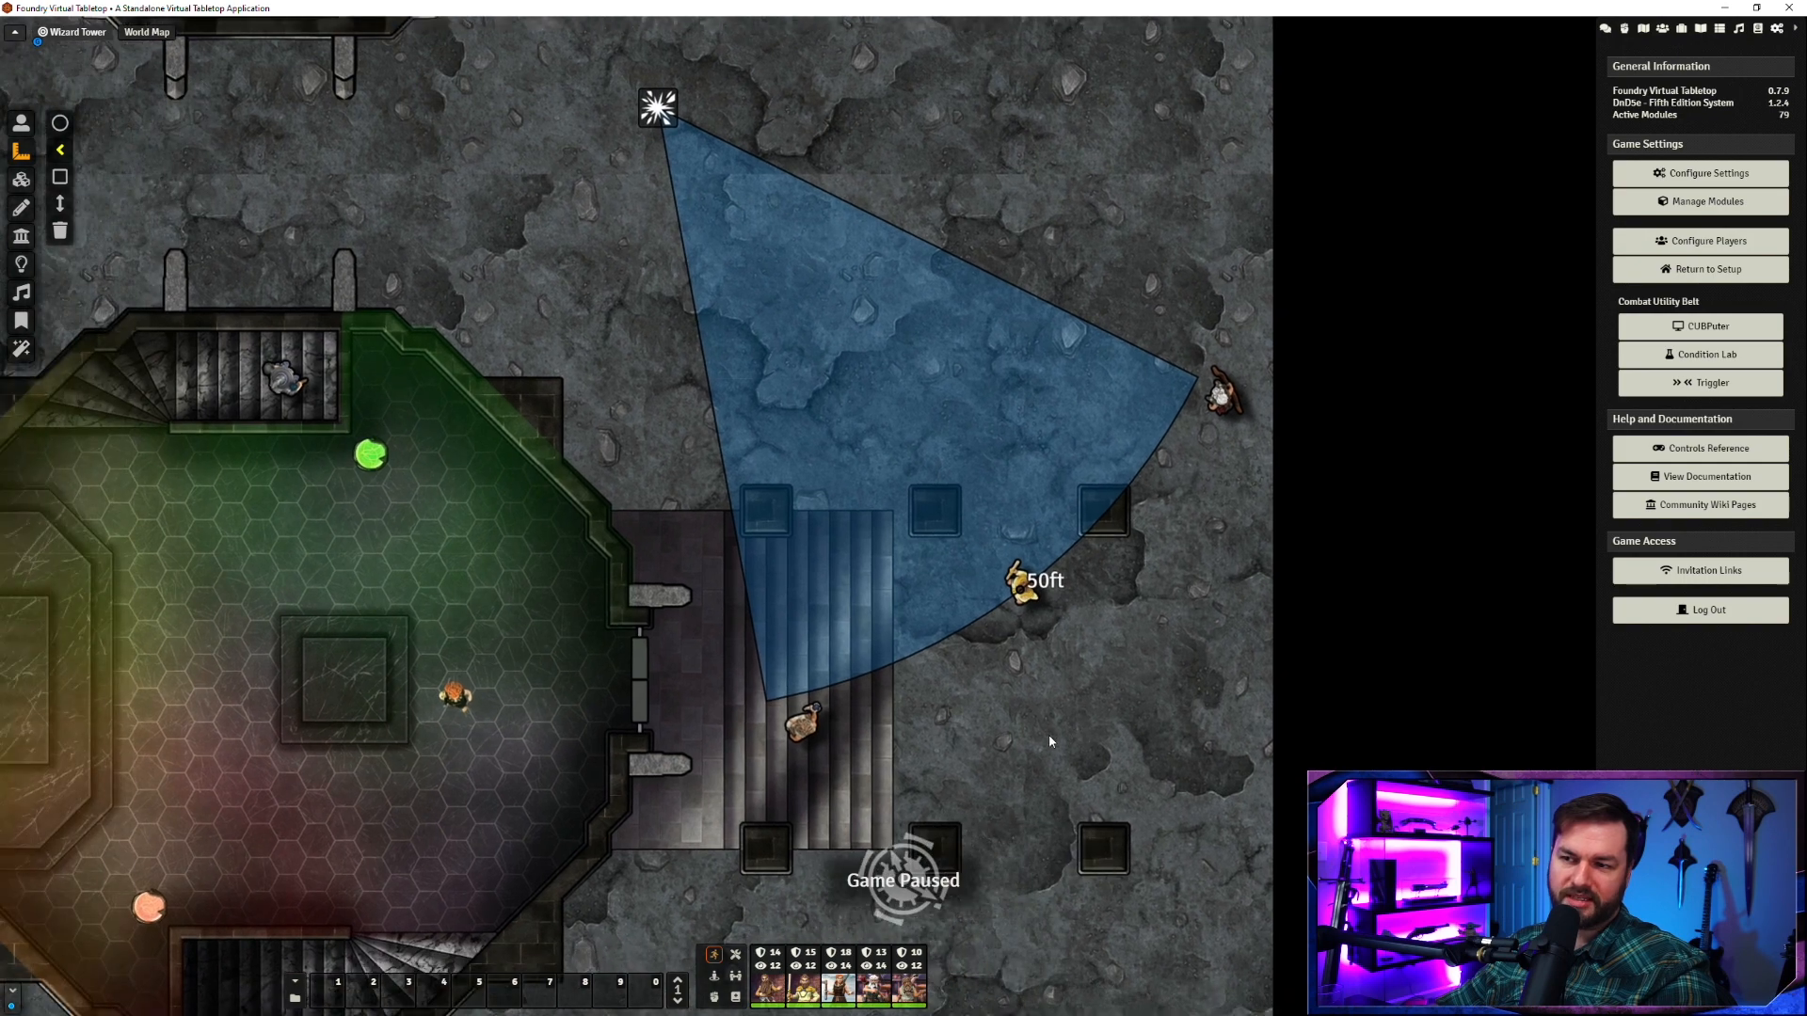
scroll(961, 794, "down", 5)
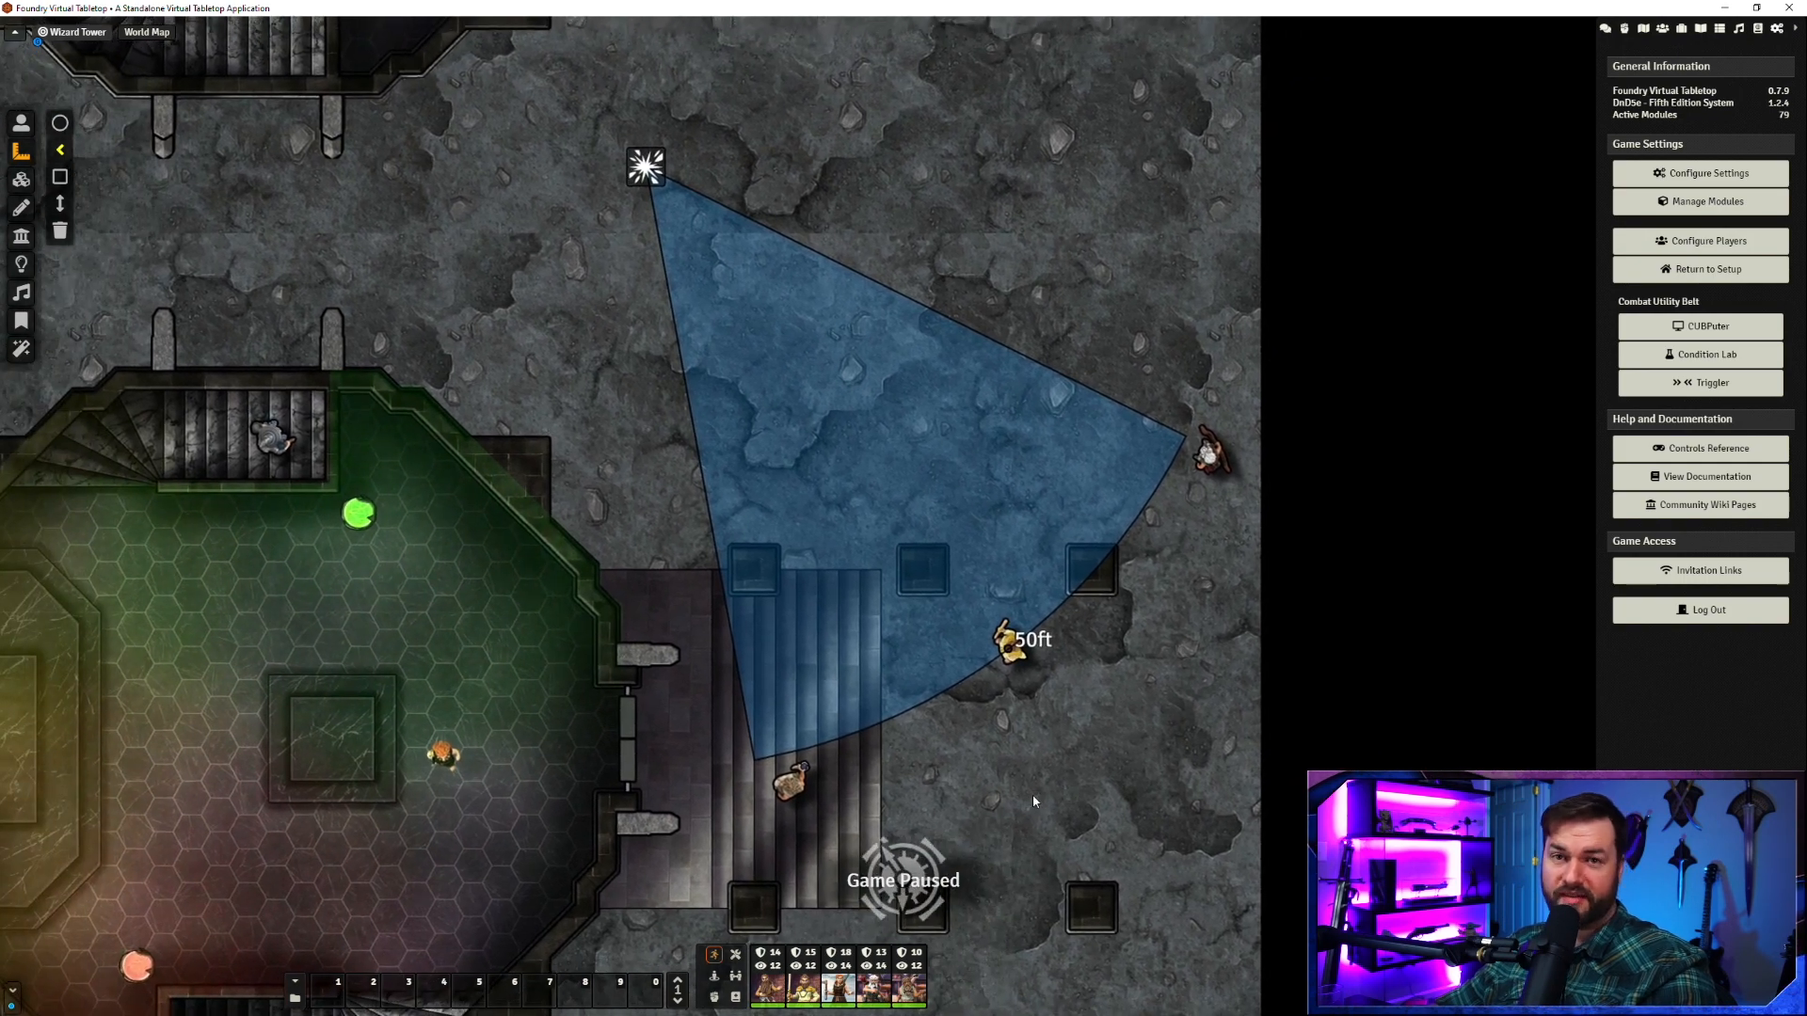